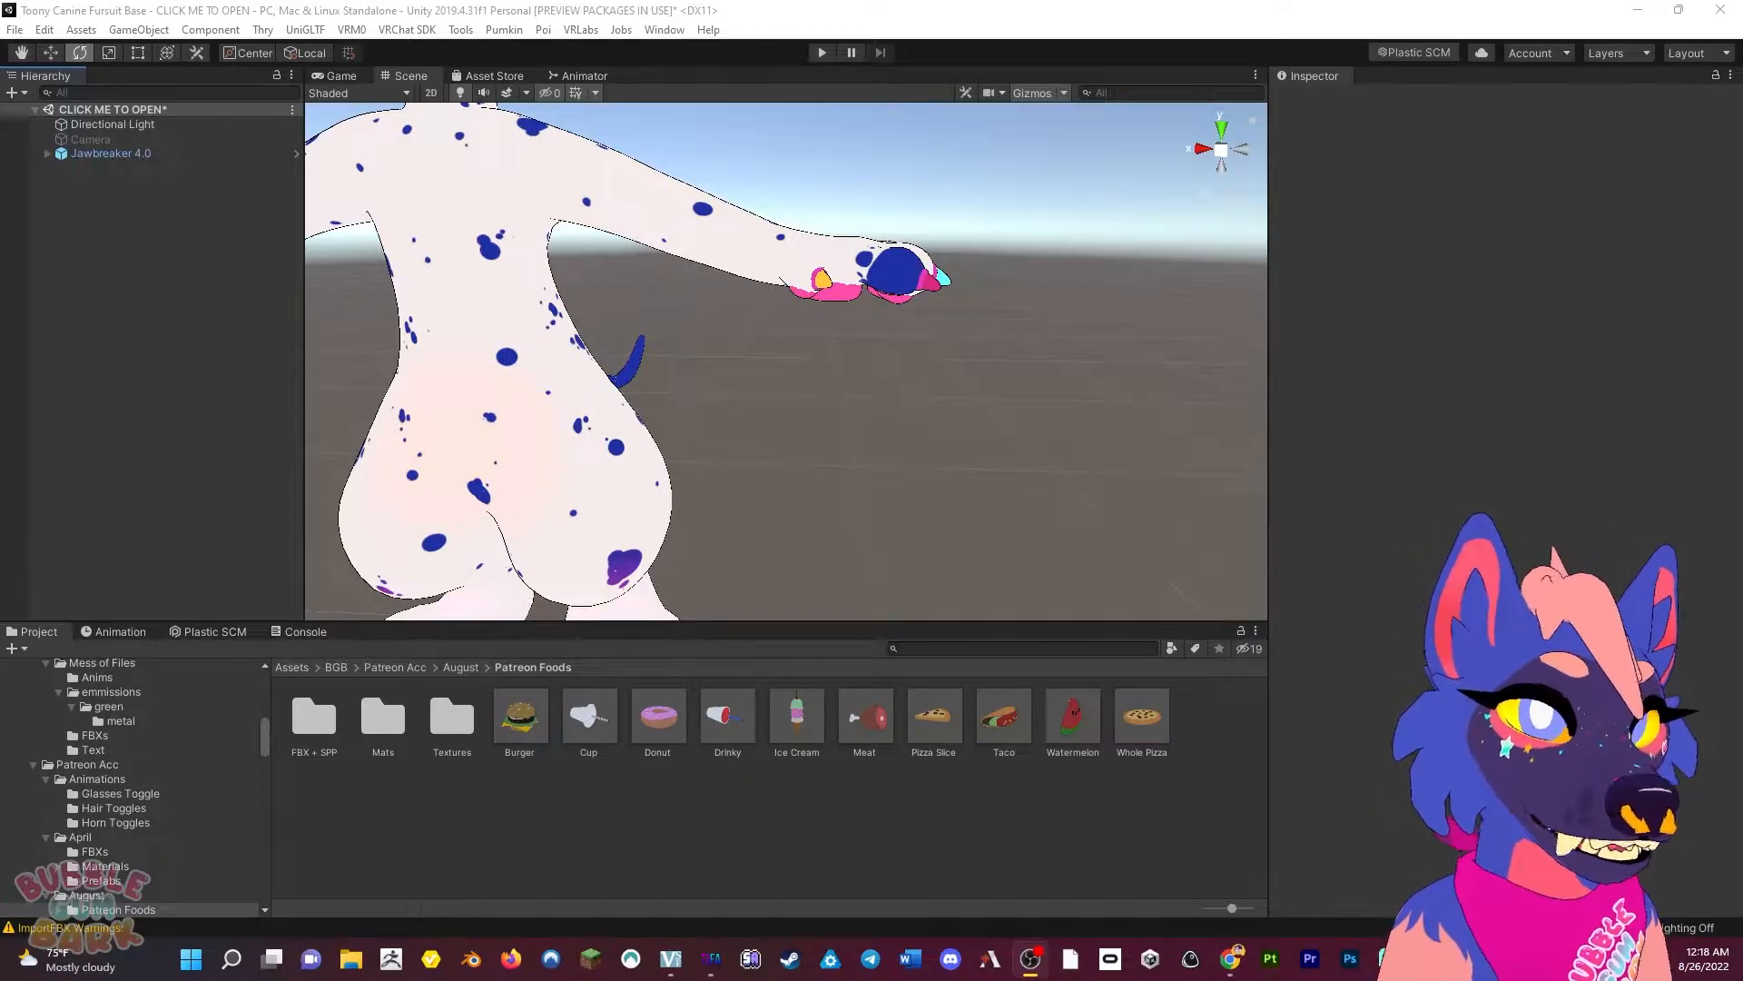
Add the Burger prefab from the Patreon Foods folder to the scene and focus on it.
{"action": "left_click", "coordinate": [520, 737]}
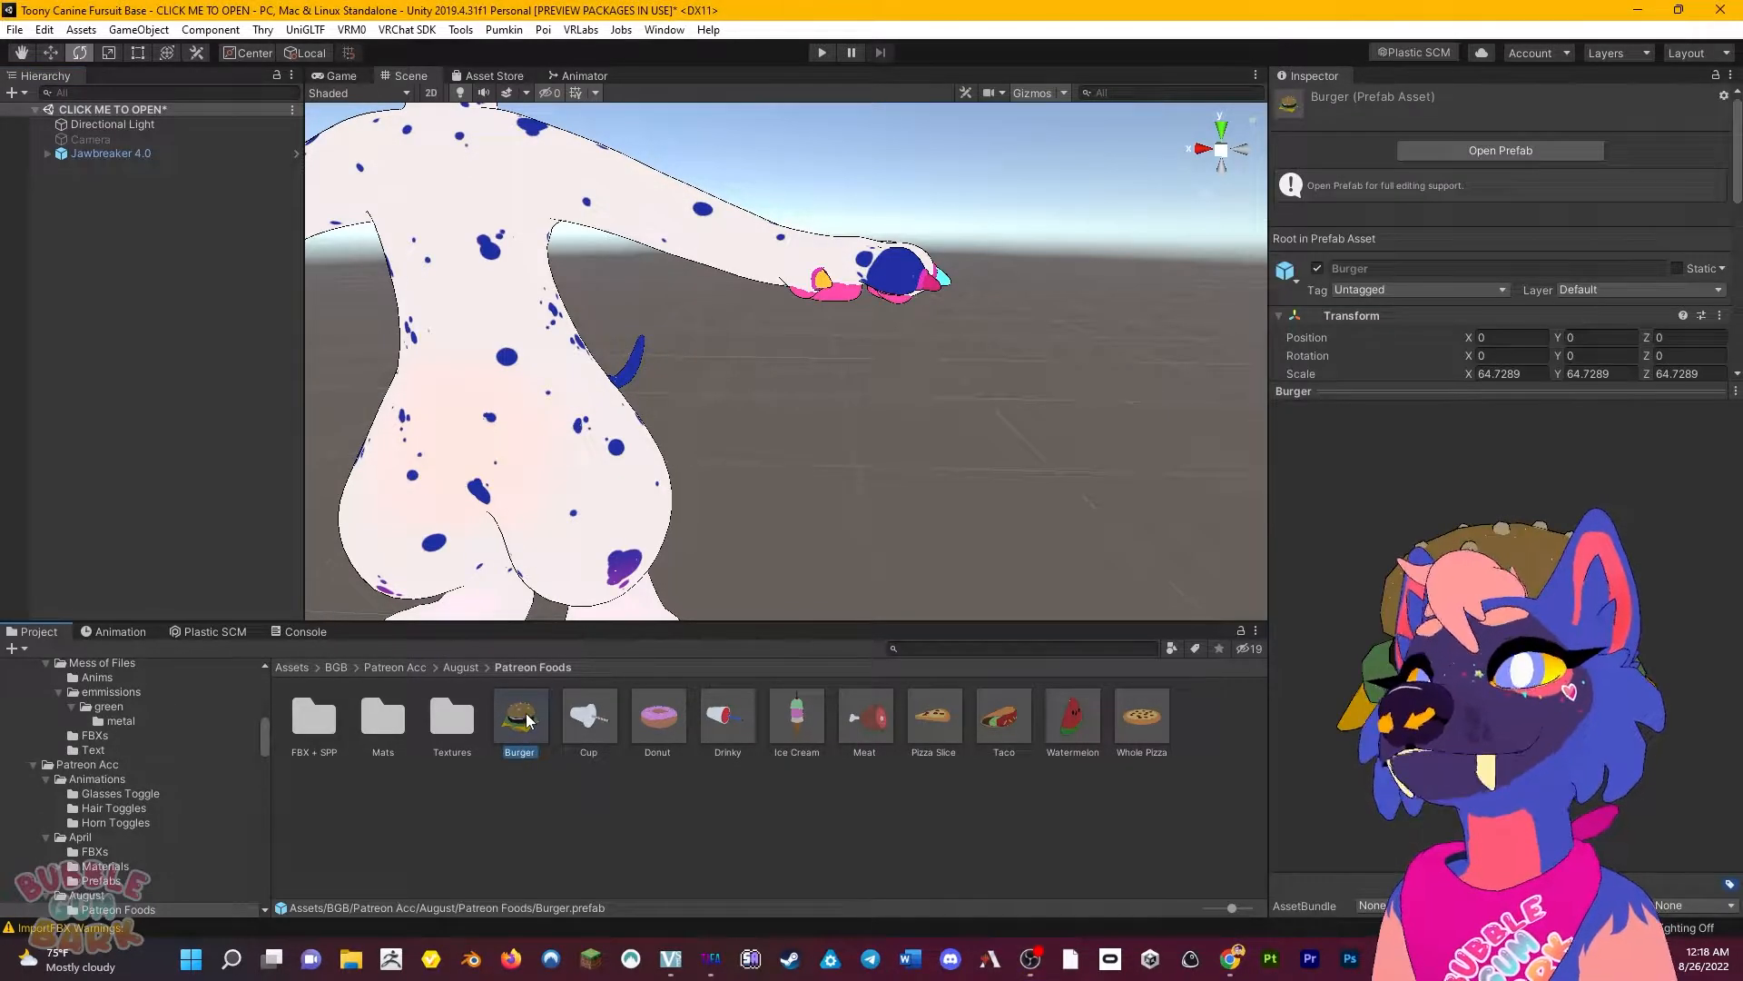
{"action": "left_click_drag", "start_coordinate": [528, 720], "coordinate": [172, 423]}
{"action": "key", "text": "f"}
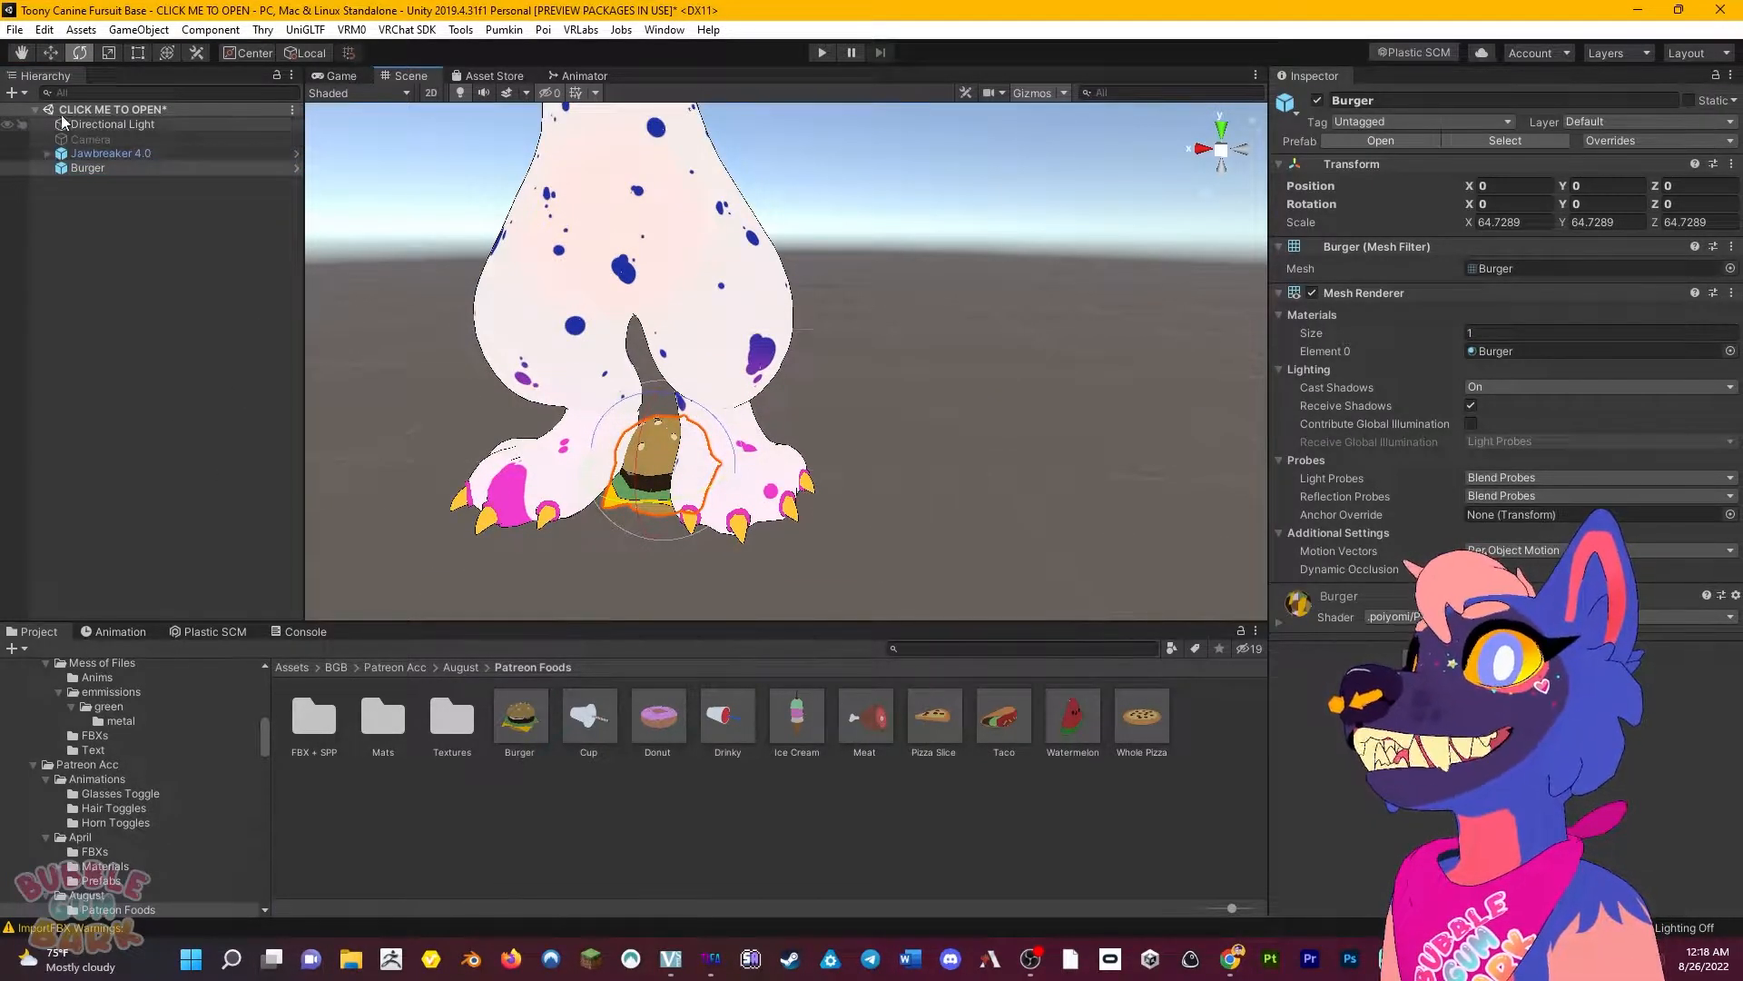
Move the burger up and over to just below the avatar's left hand, at about X -0.88, Y 0.88.
{"action": "left_click", "coordinate": [51, 52]}
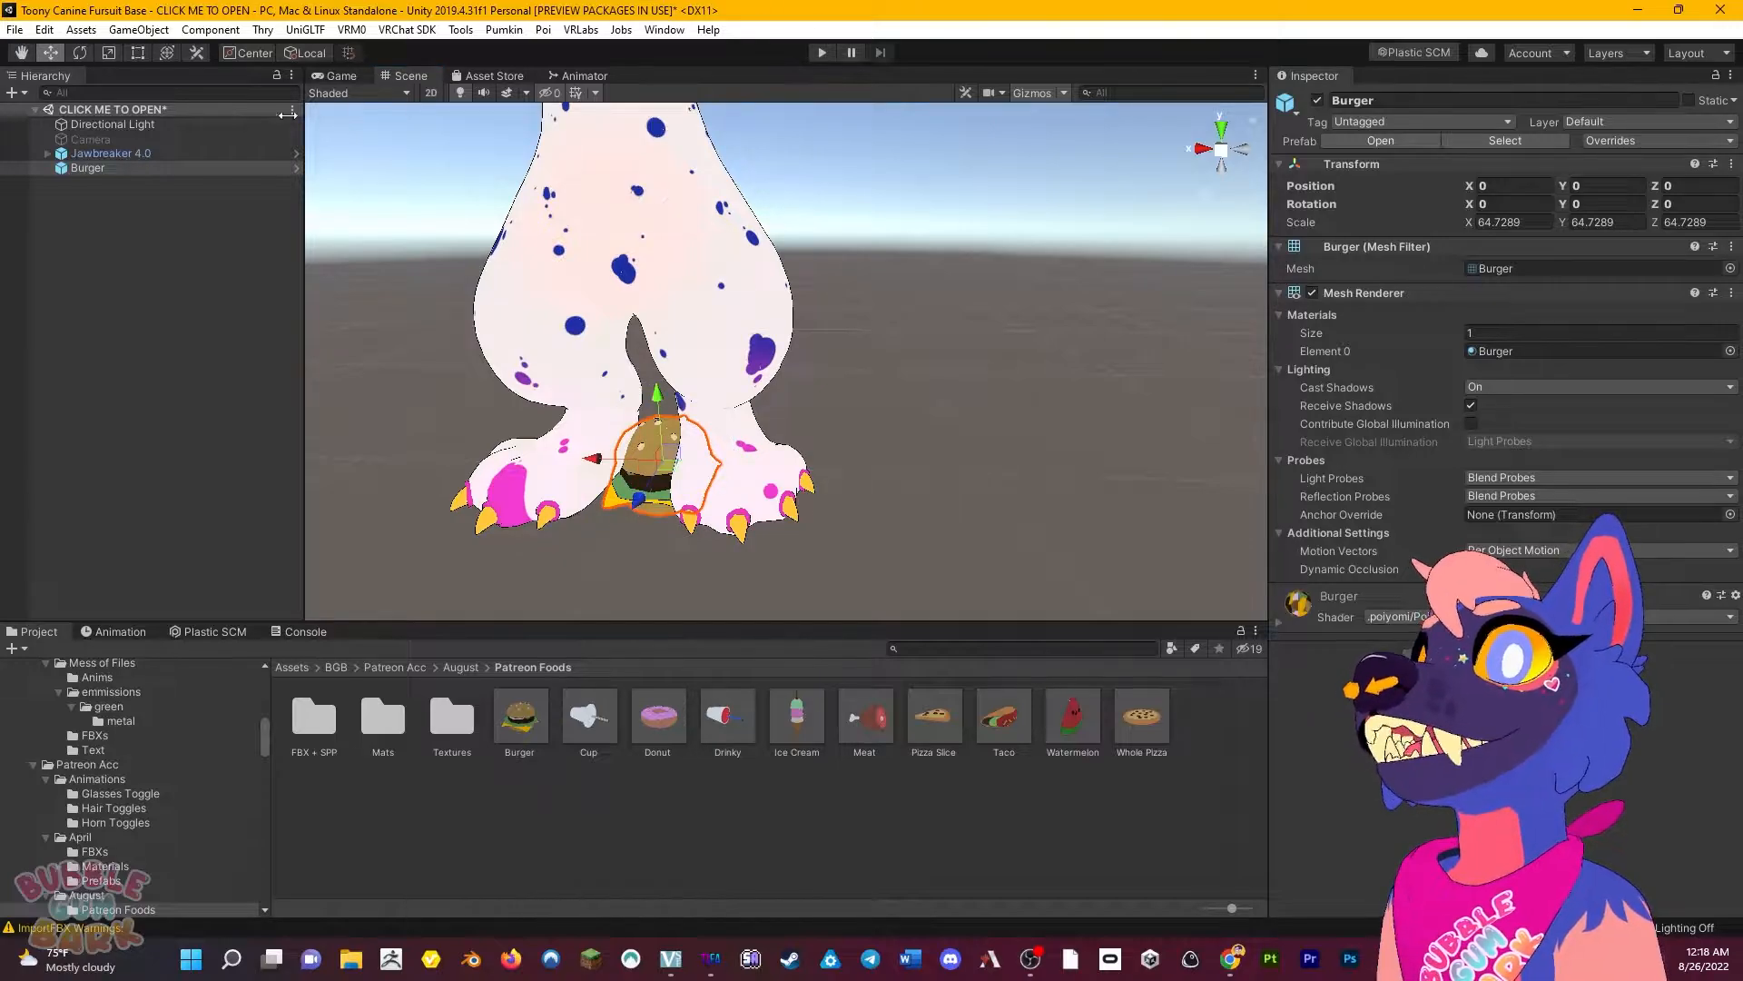
{"action": "left_click_drag", "start_coordinate": [657, 397], "coordinate": [717, 195]}
{"action": "key", "text": "f"}
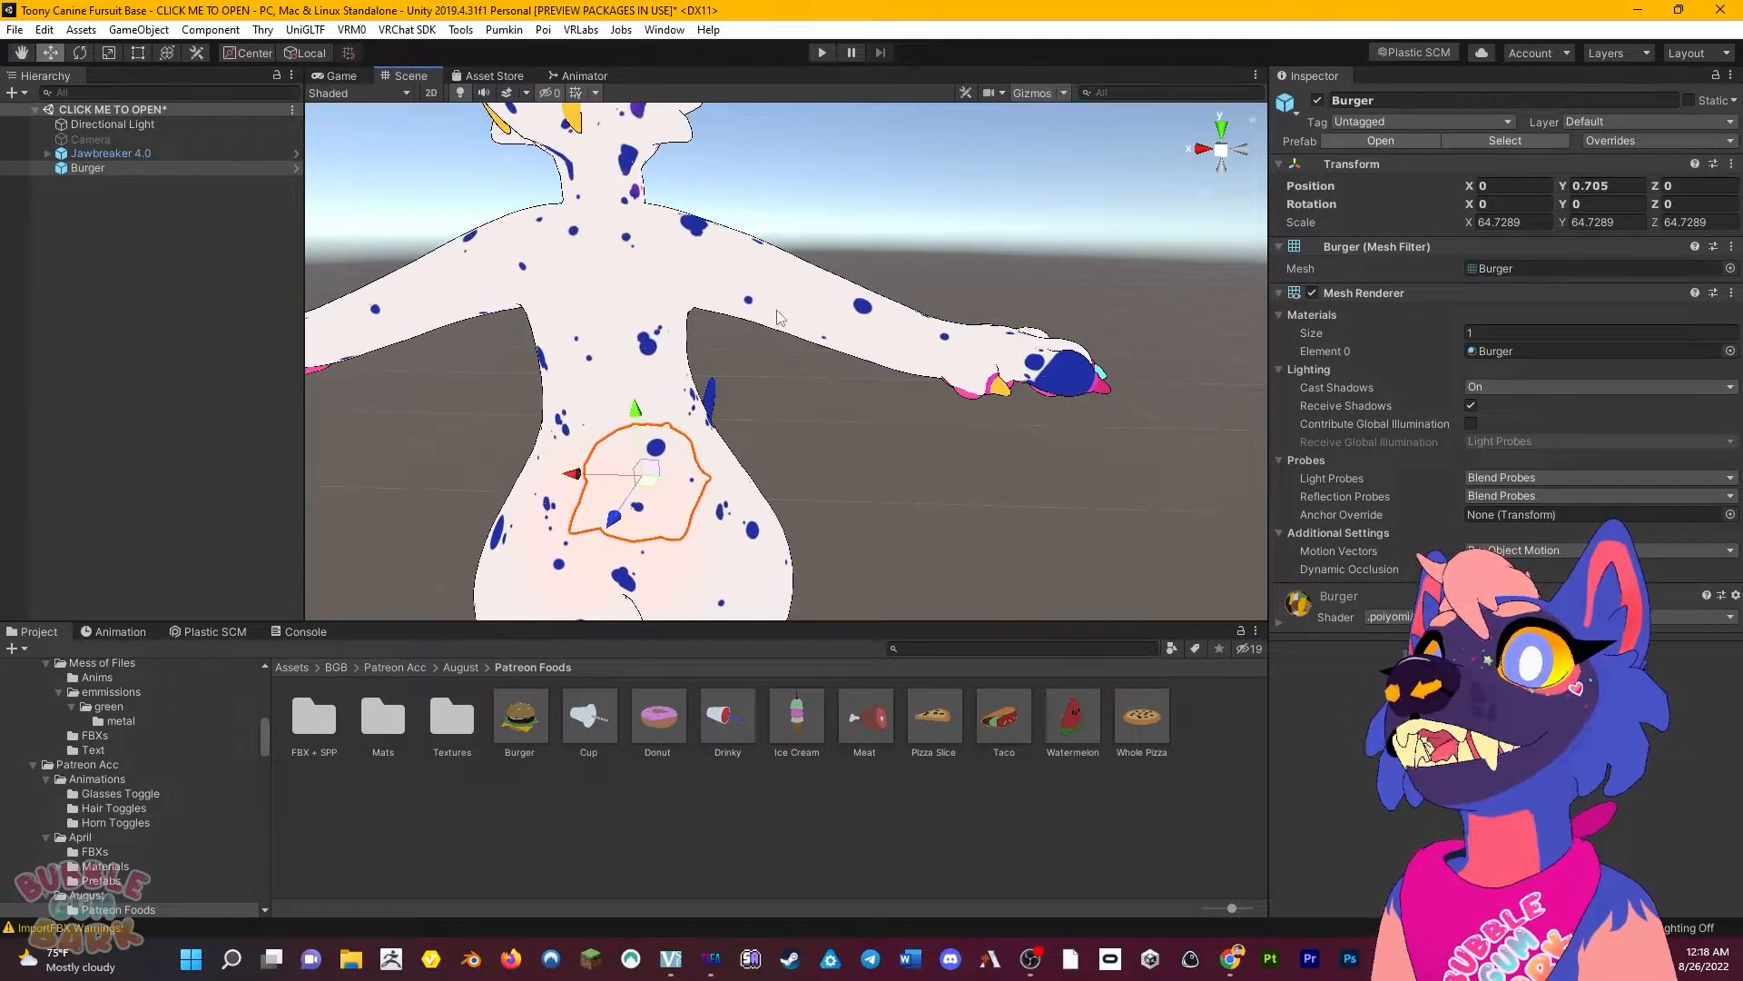
{"action": "left_click_drag", "start_coordinate": [647, 432], "coordinate": [899, 390]}
{"action": "key", "text": "f"}
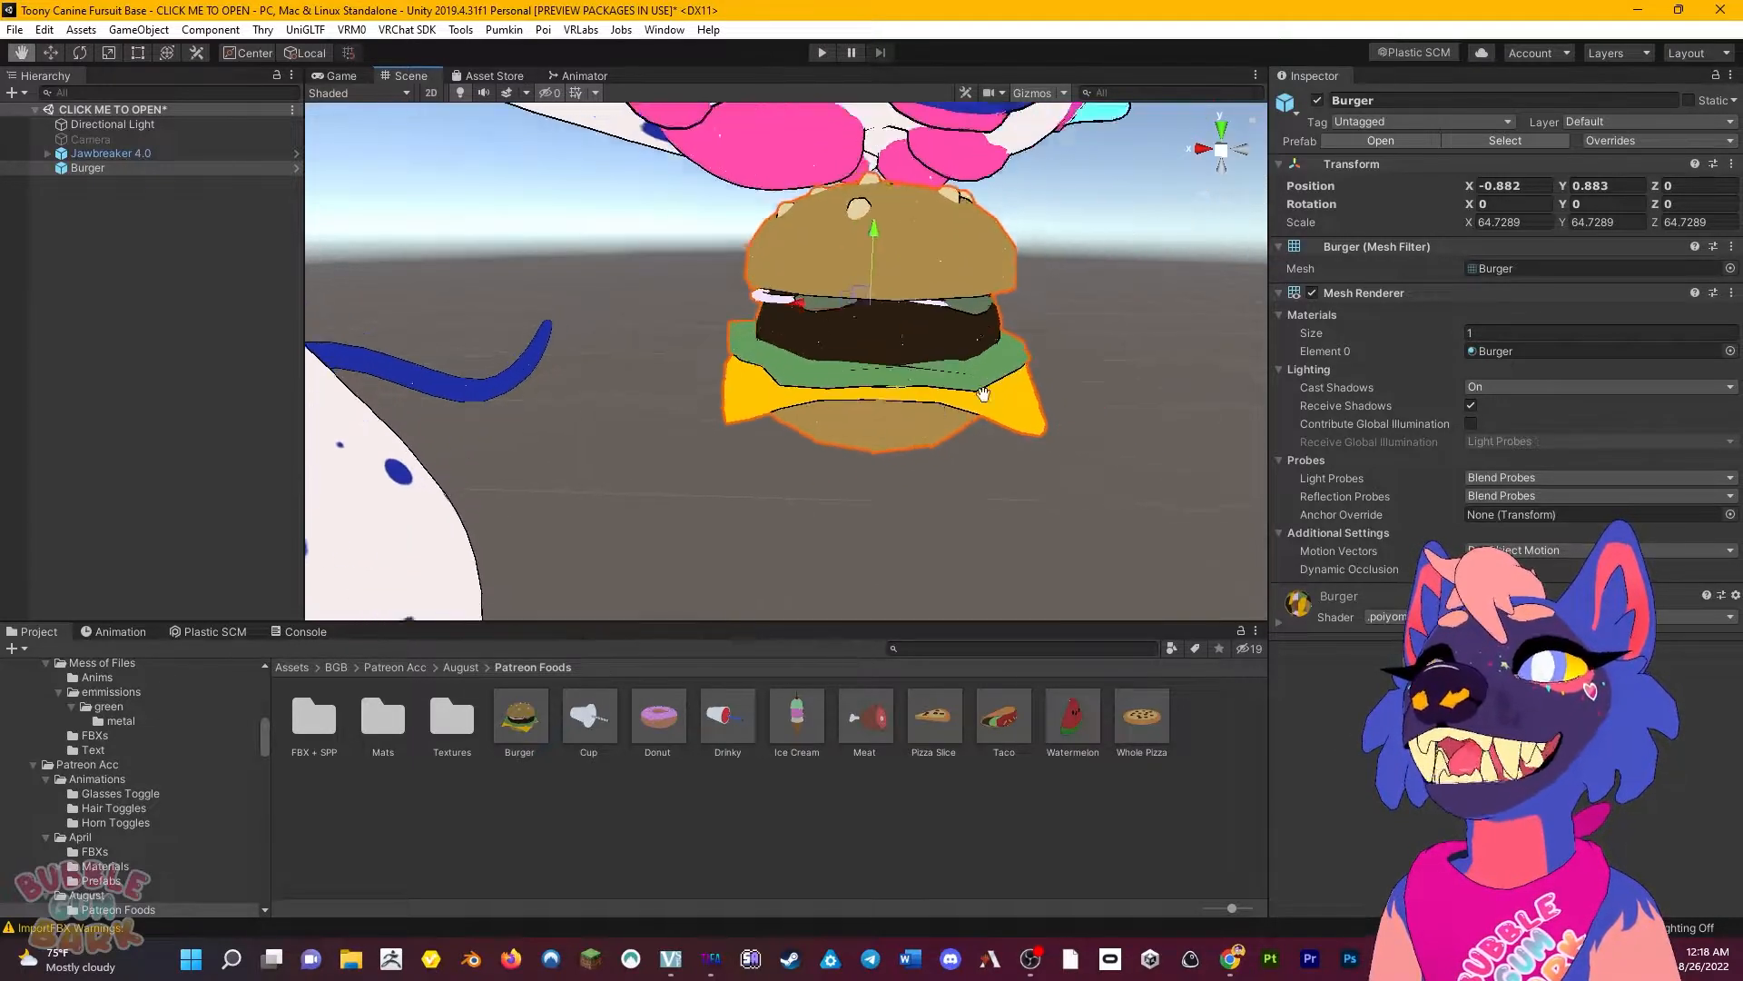
Fine-tune the burger's position under the left hand to about X -0.79 and Z 0.085.
{"action": "left_click_drag", "start_coordinate": [822, 328], "coordinate": [753, 313]}
{"action": "middle_click_drag", "start_coordinate": [924, 314], "coordinate": [472, 277]}
{"action": "left_click_drag", "start_coordinate": [986, 318], "coordinate": [572, 336], "text": "alt"}
{"action": "middle_click_drag", "start_coordinate": [998, 352], "coordinate": [525, 255]}
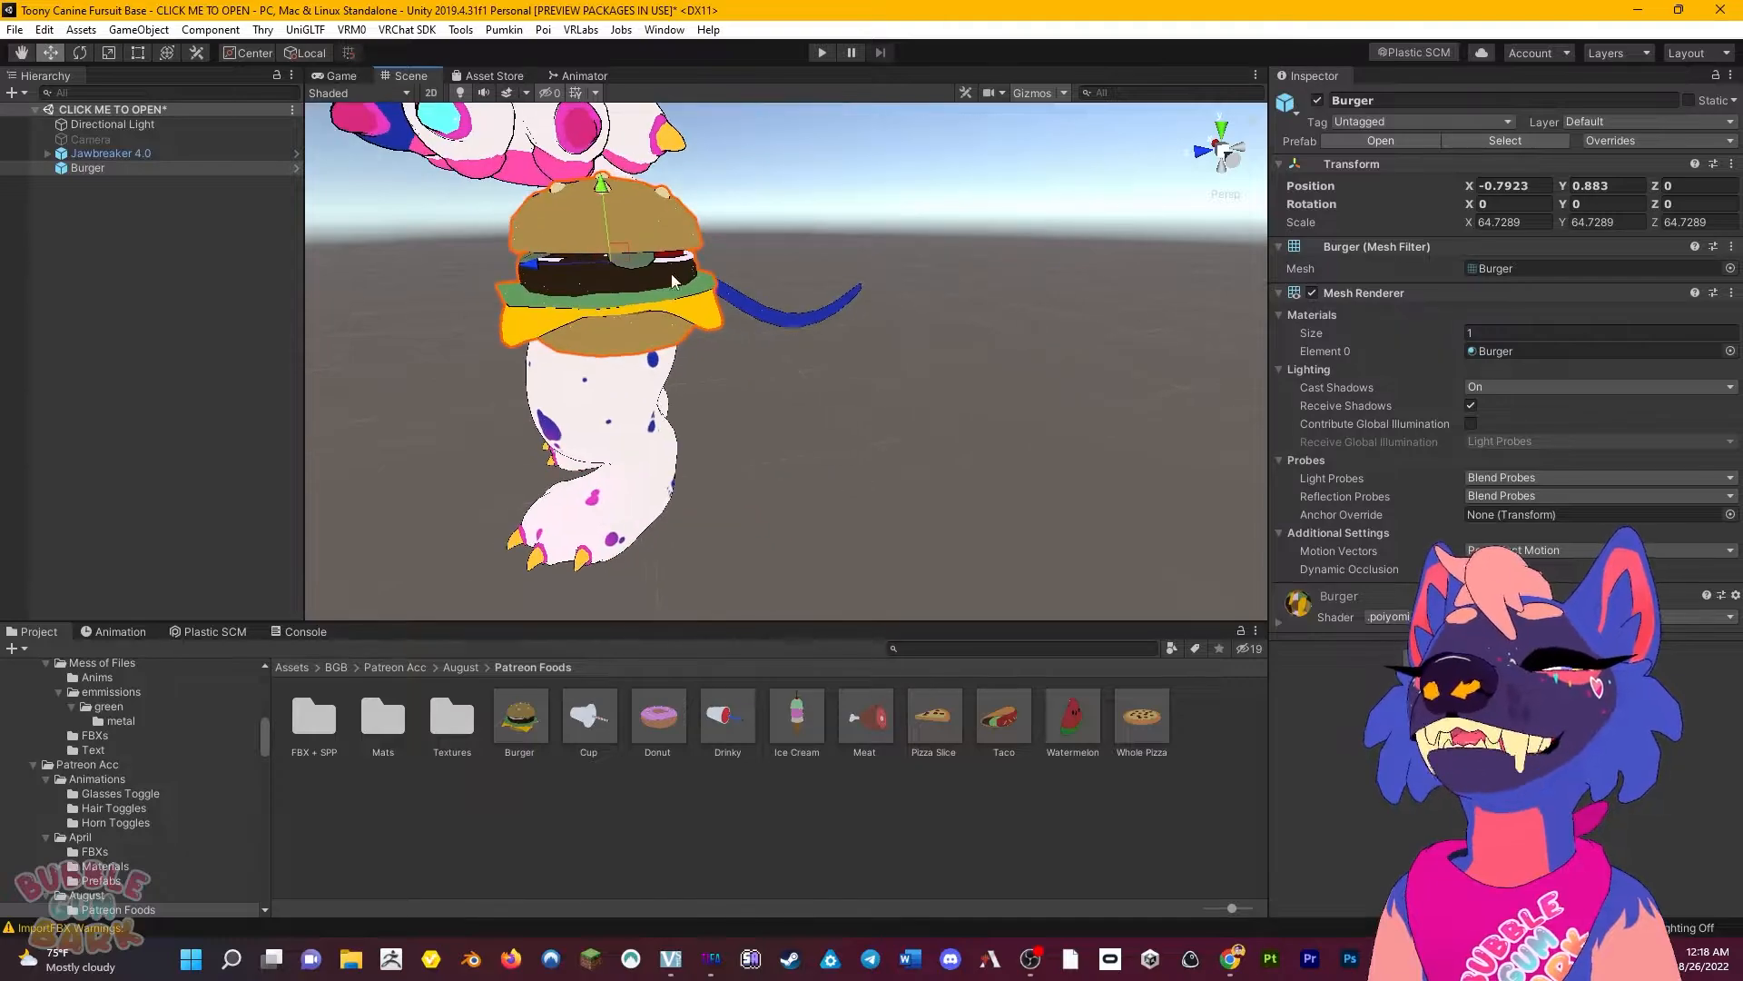
{"action": "left_click_drag", "start_coordinate": [525, 261], "coordinate": [459, 265]}
{"action": "middle_click_drag", "start_coordinate": [491, 270], "coordinate": [767, 358]}
{"action": "right_click_drag", "start_coordinate": [626, 367], "coordinate": [876, 389]}
{"action": "middle_click_drag", "start_coordinate": [617, 445], "coordinate": [940, 338]}
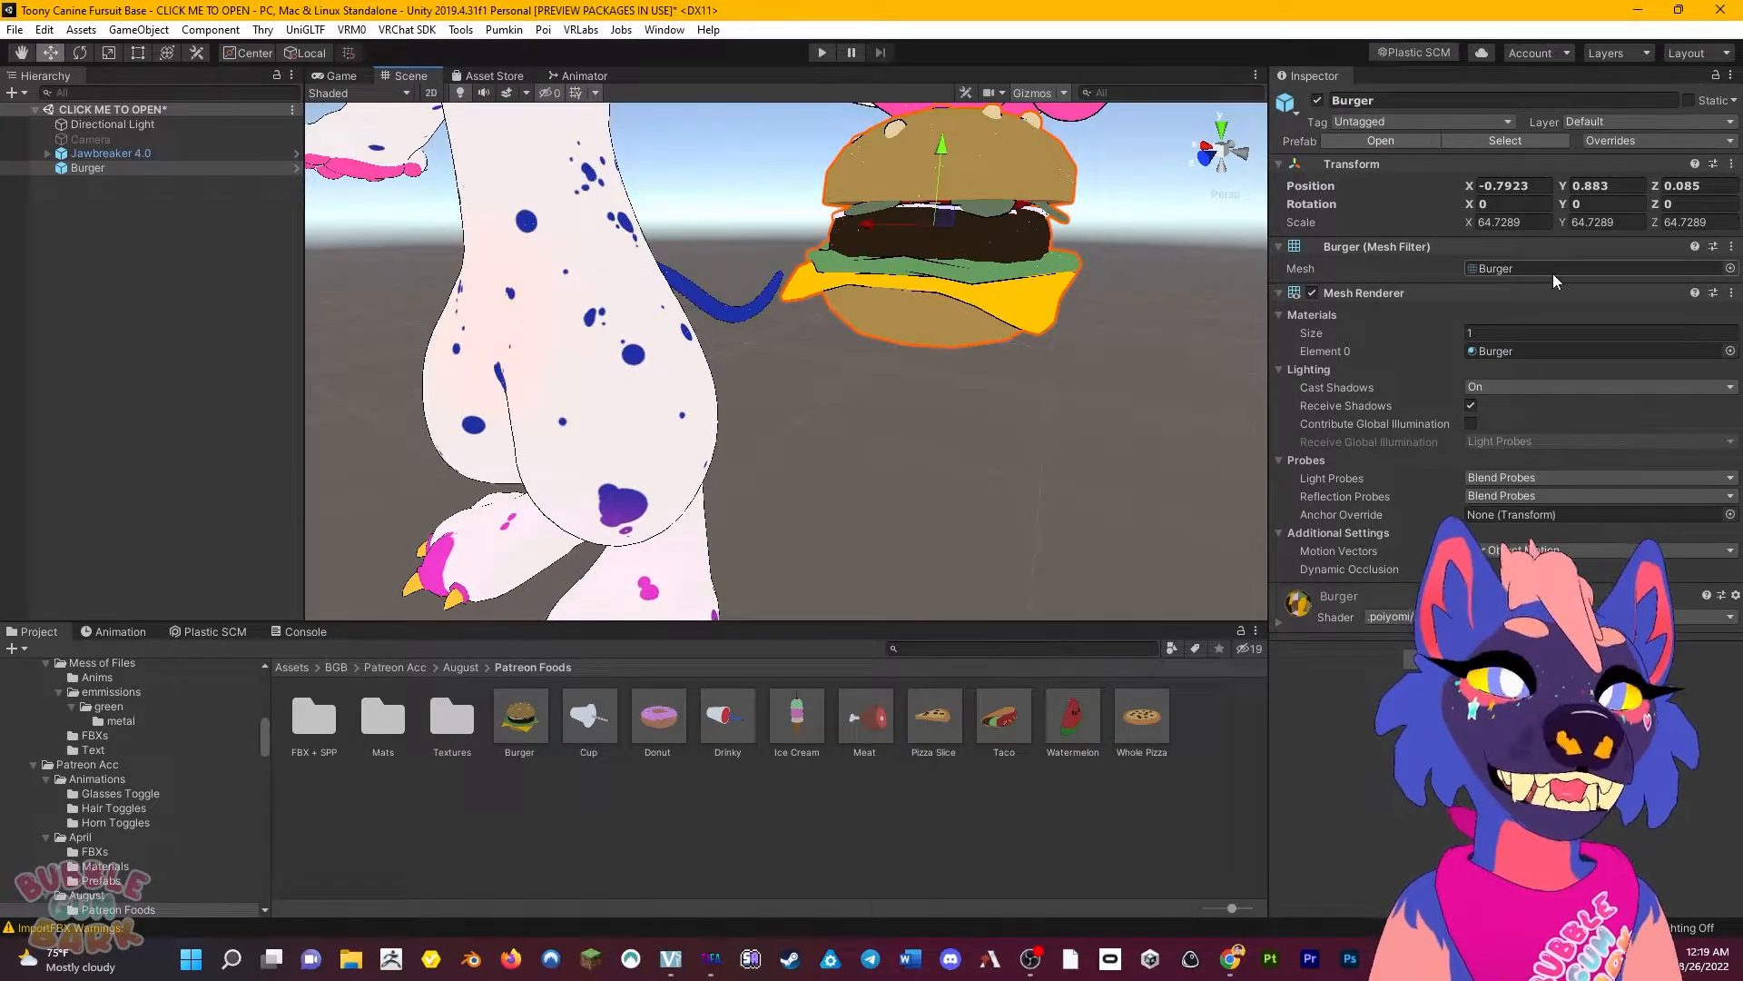
Set the burger's Z rotation to 180 to flip it upside down.
{"action": "left_click", "coordinate": [1680, 203]}
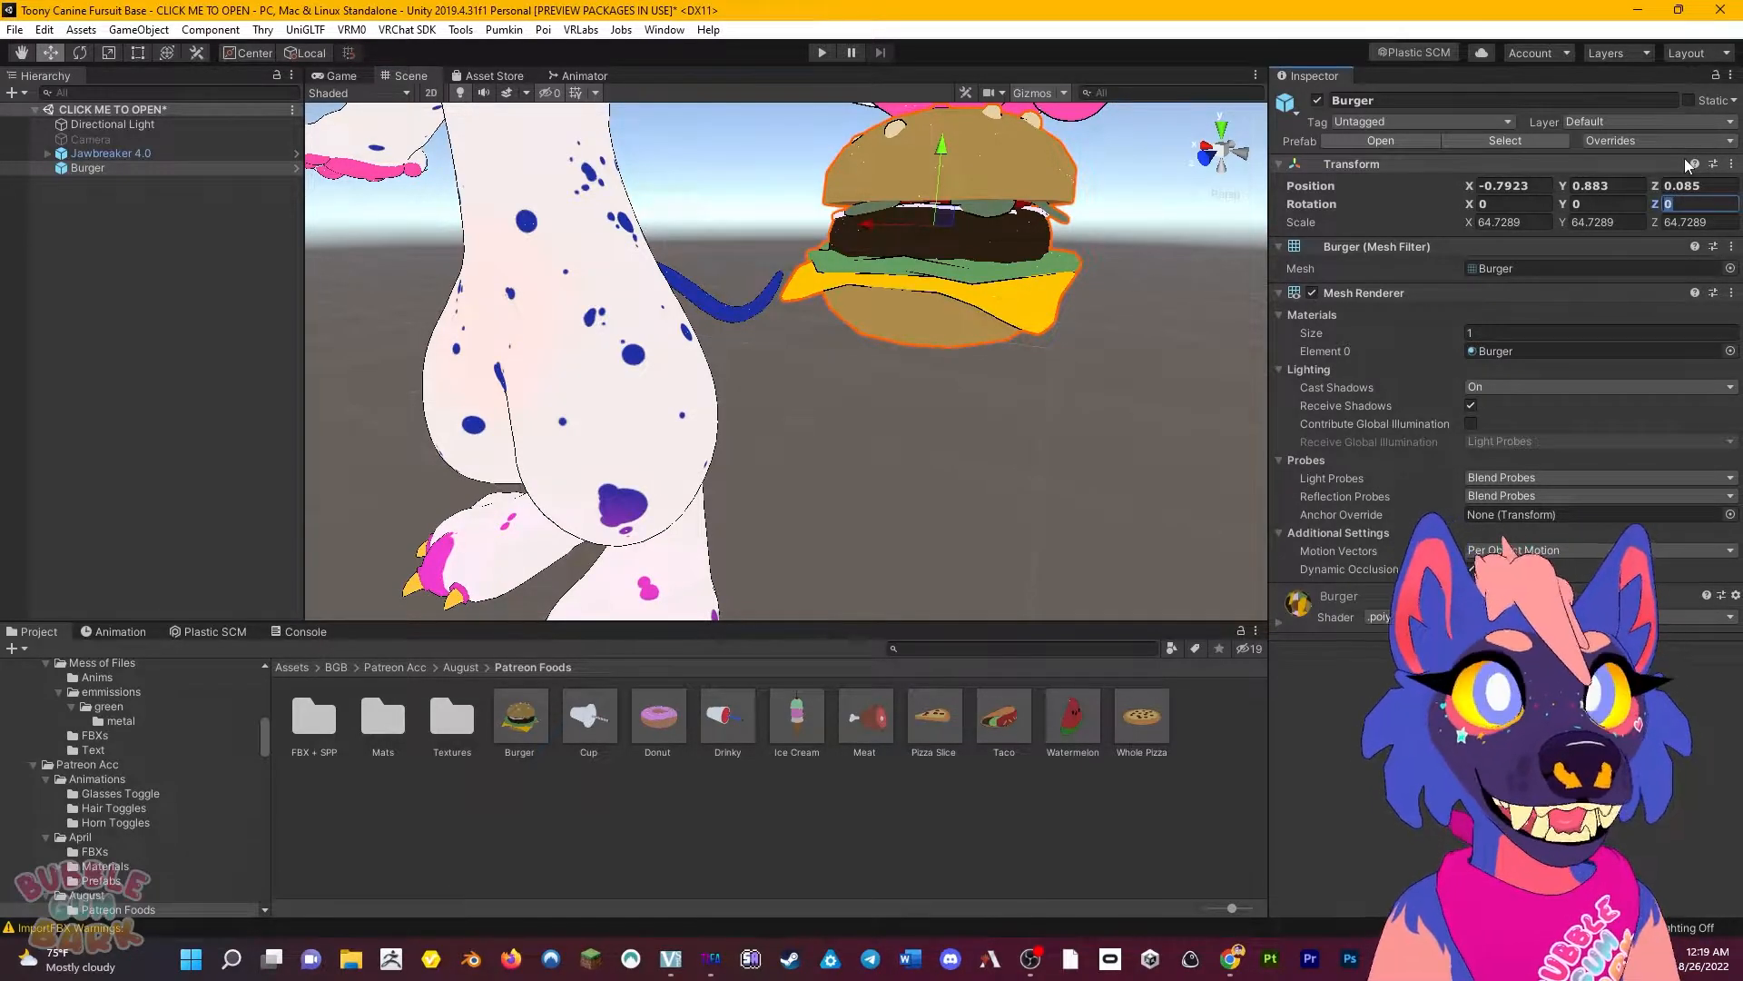
{"action": "type", "text": "180"}
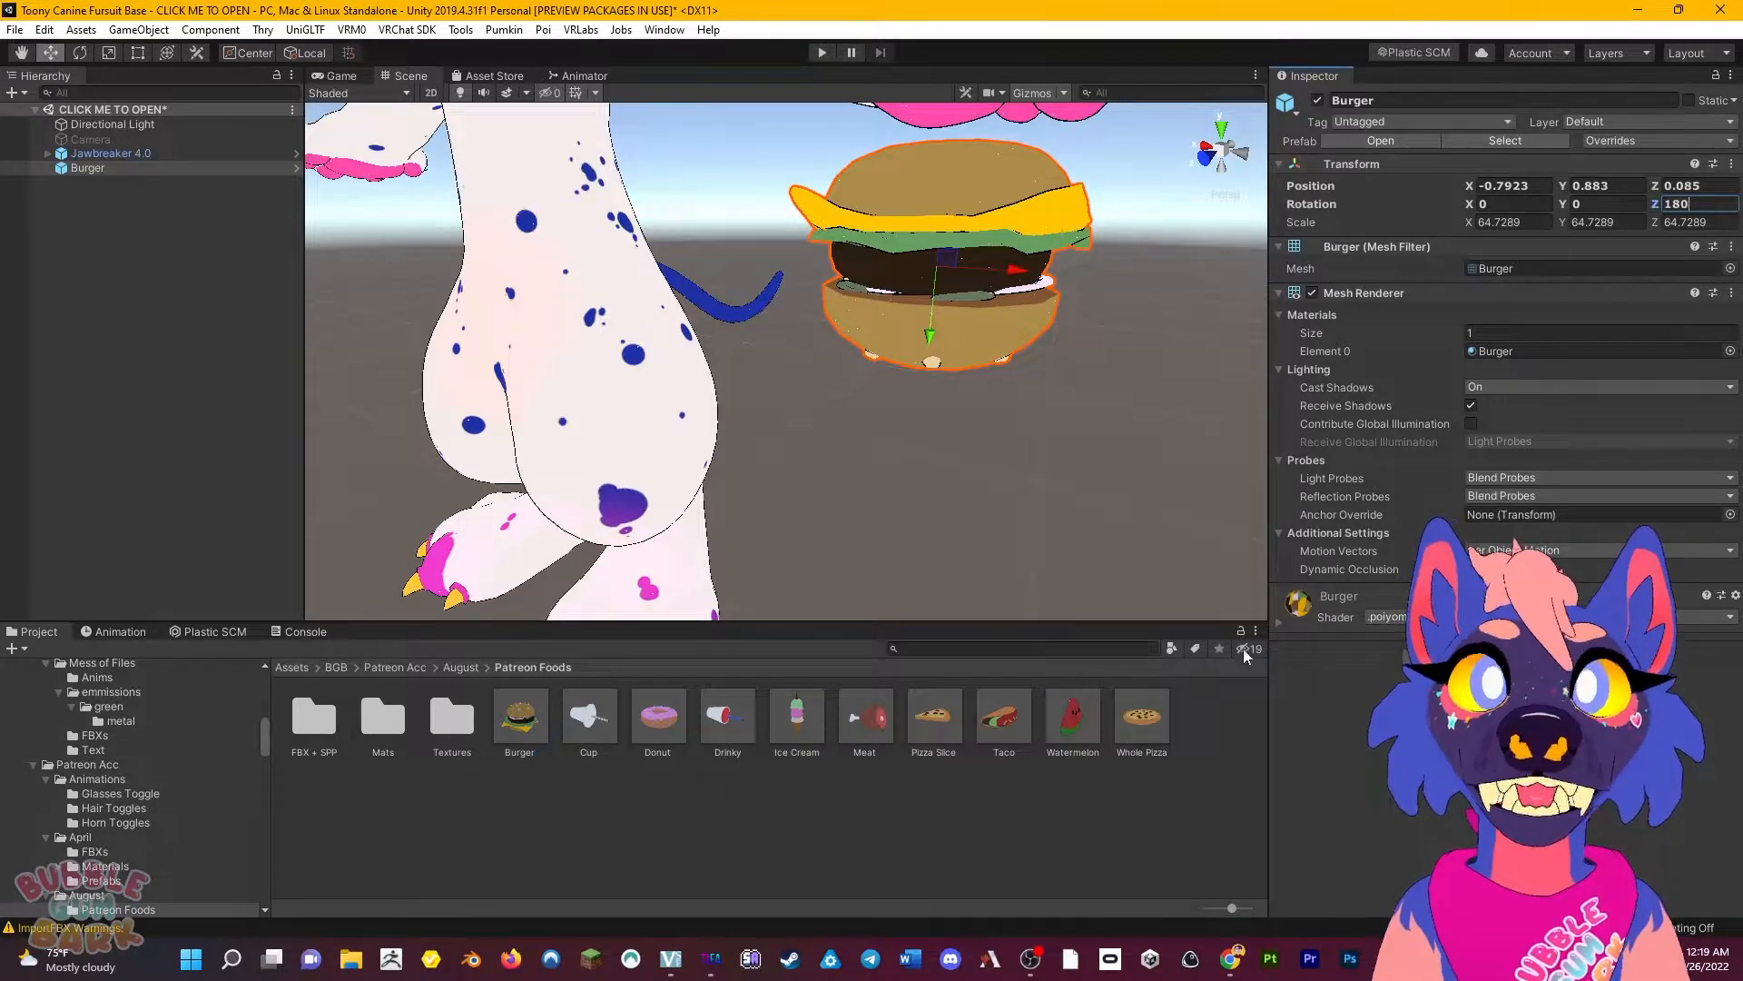
{"action": "left_click", "coordinate": [1201, 821]}
{"action": "left_click", "coordinate": [902, 280]}
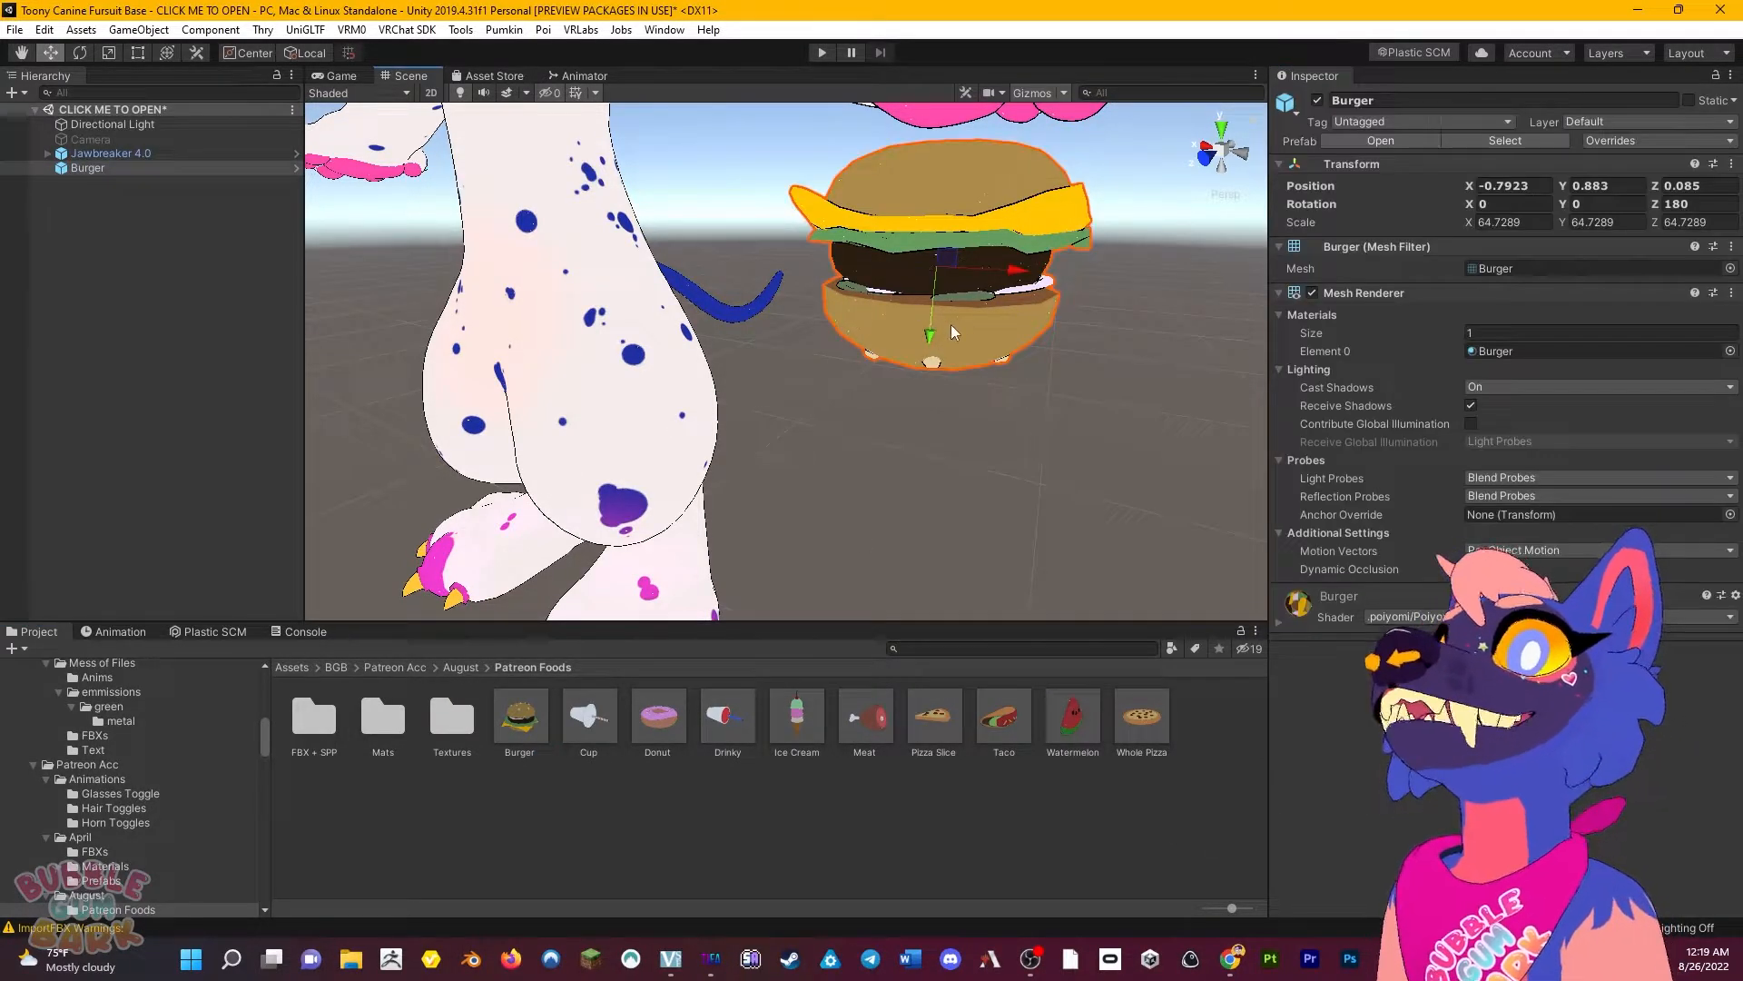
Raise the burger against the left palm and shift it outward, to about X -0.834, Y 0.922.
{"action": "left_click_drag", "start_coordinate": [930, 343], "coordinate": [937, 317]}
{"action": "middle_click_drag", "start_coordinate": [979, 292], "coordinate": [1014, 329]}
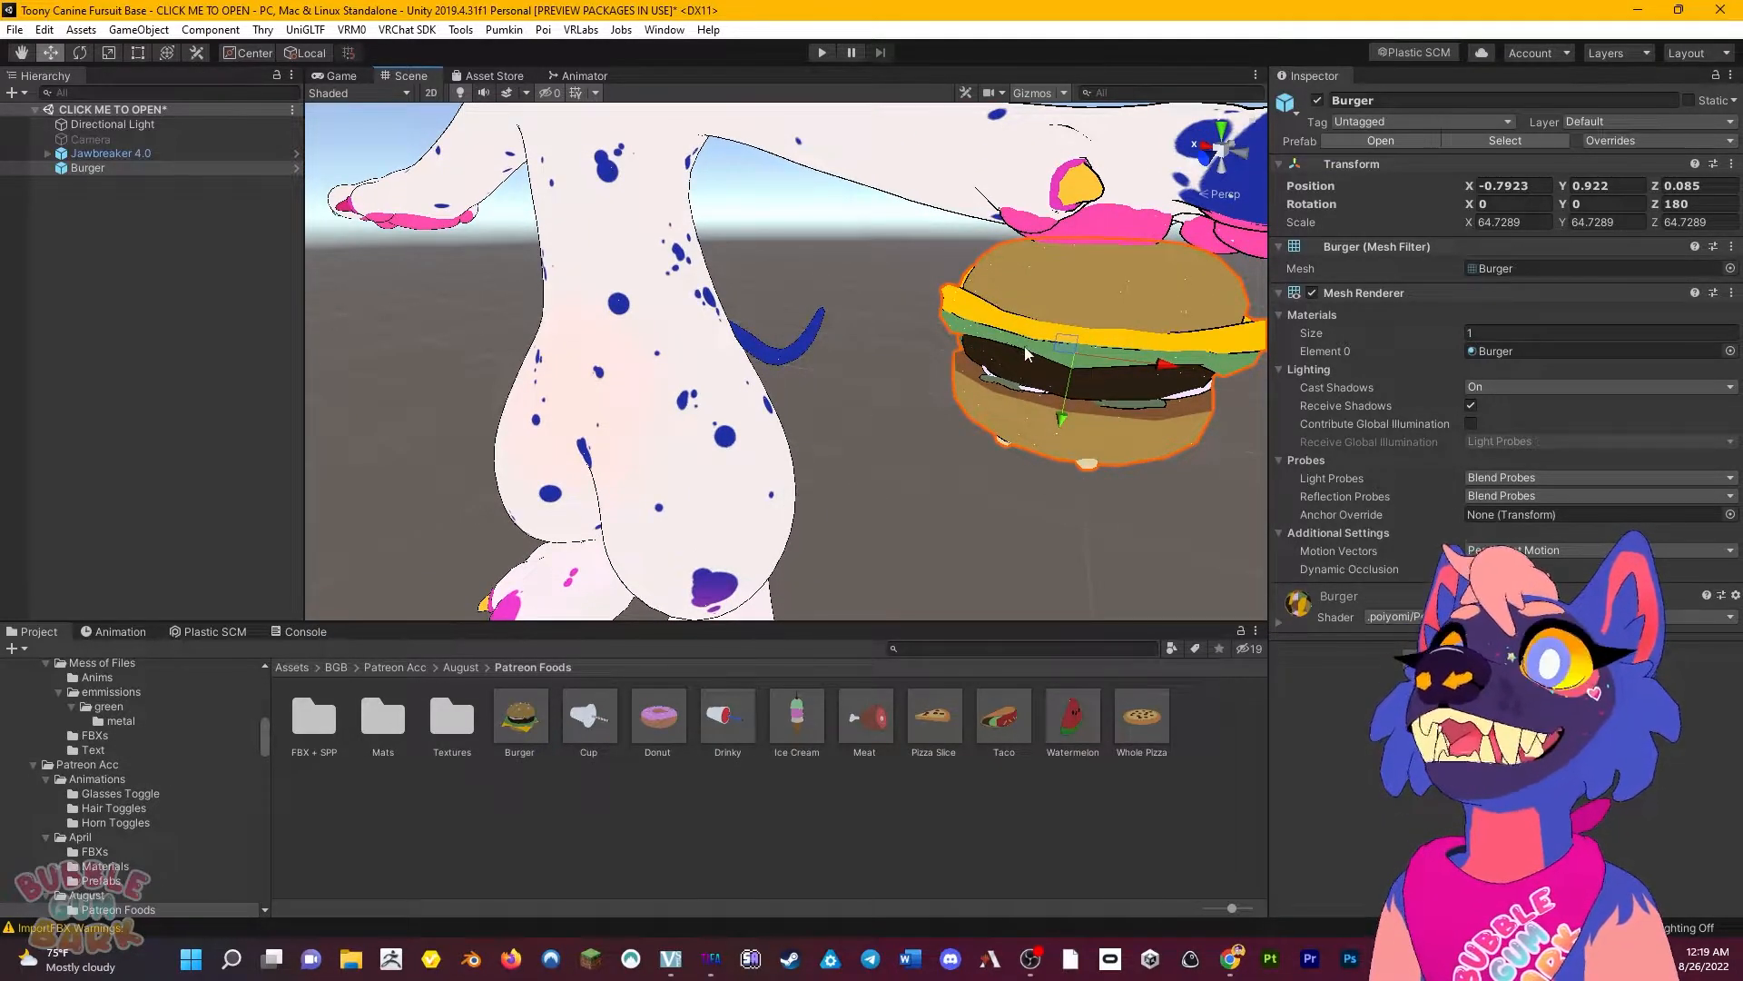
{"action": "left_click_drag", "start_coordinate": [1138, 359], "coordinate": [1185, 363]}
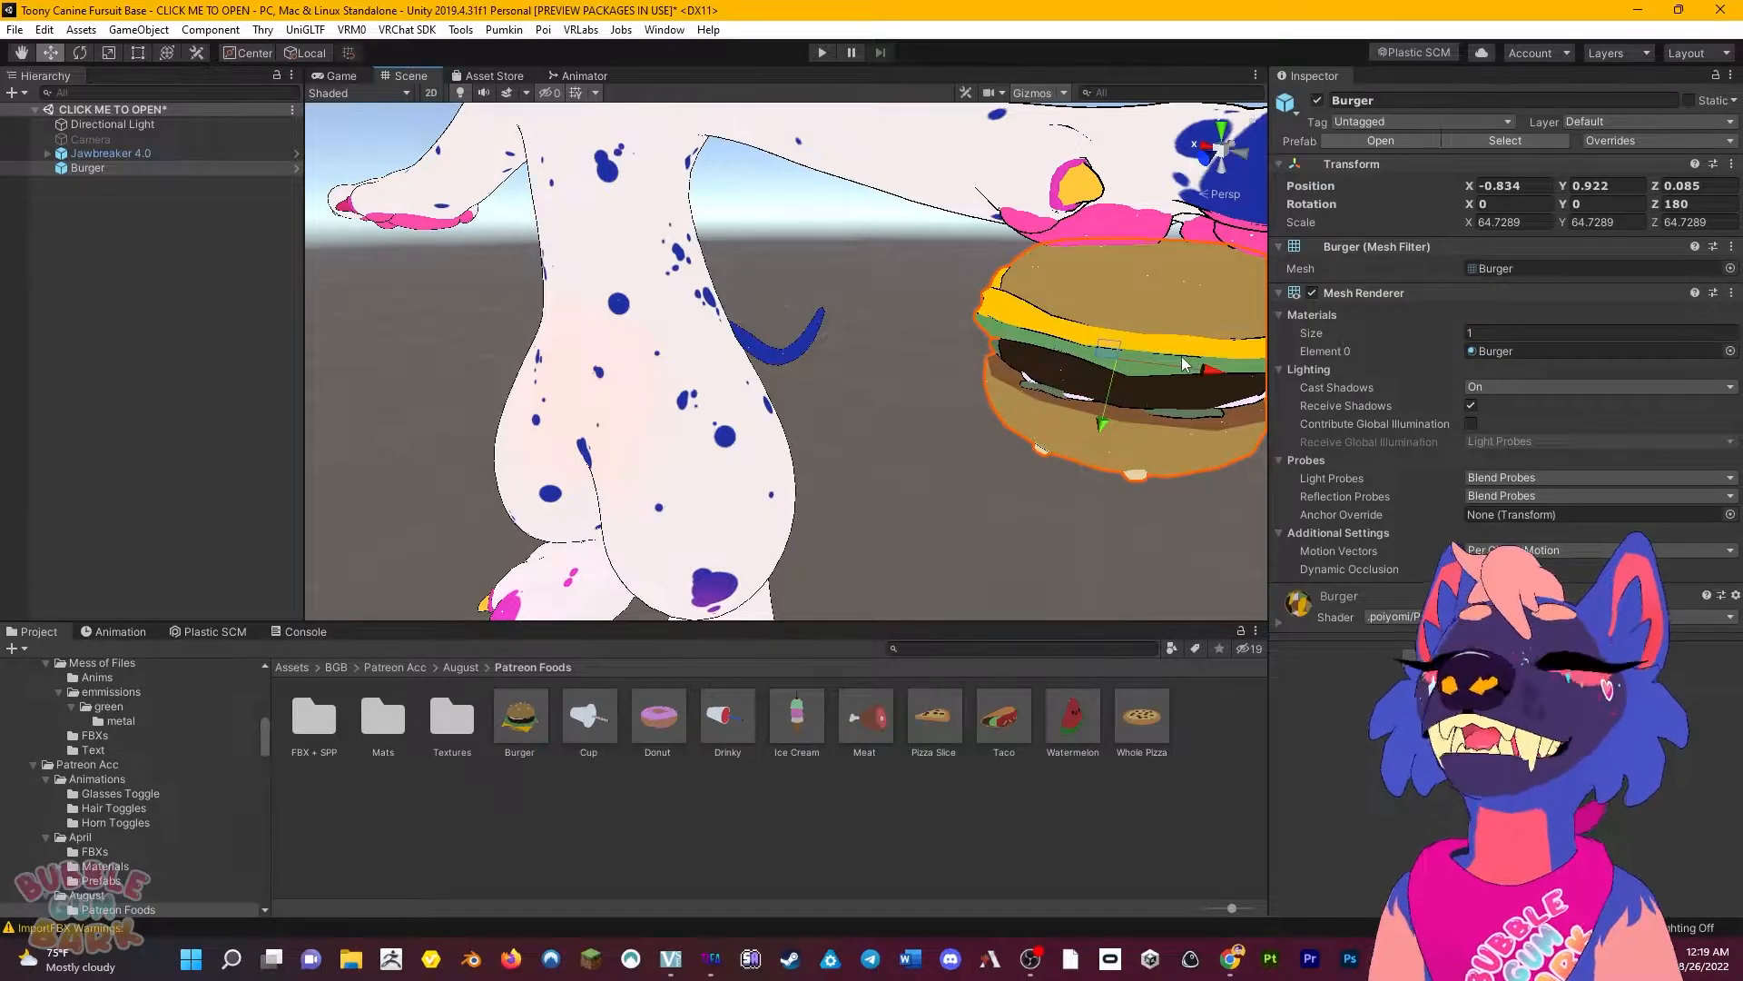
{"action": "scroll", "coordinate": [910, 447], "scroll_direction": "down", "scroll_amount": 6}
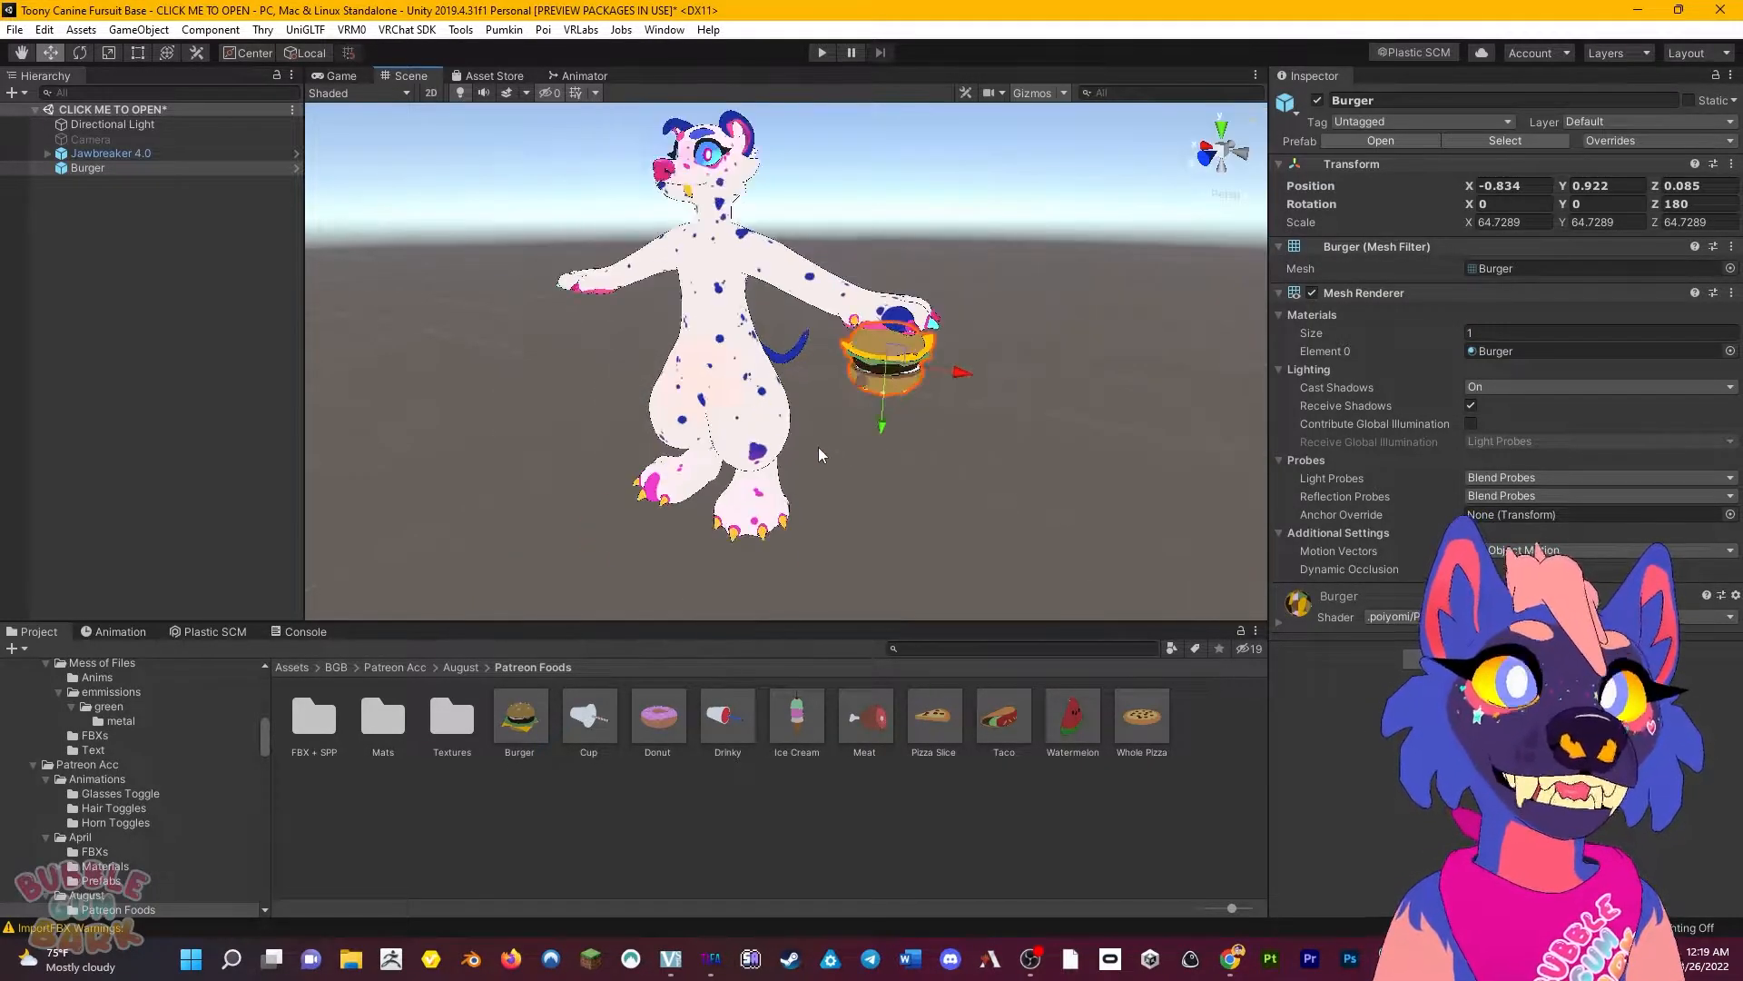
{"action": "scroll", "coordinate": [844, 422], "scroll_direction": "up", "scroll_amount": 2}
{"action": "left_click_drag", "start_coordinate": [847, 422], "coordinate": [1071, 385], "text": "alt"}
{"action": "middle_click_drag", "start_coordinate": [1198, 387], "coordinate": [1251, 351]}
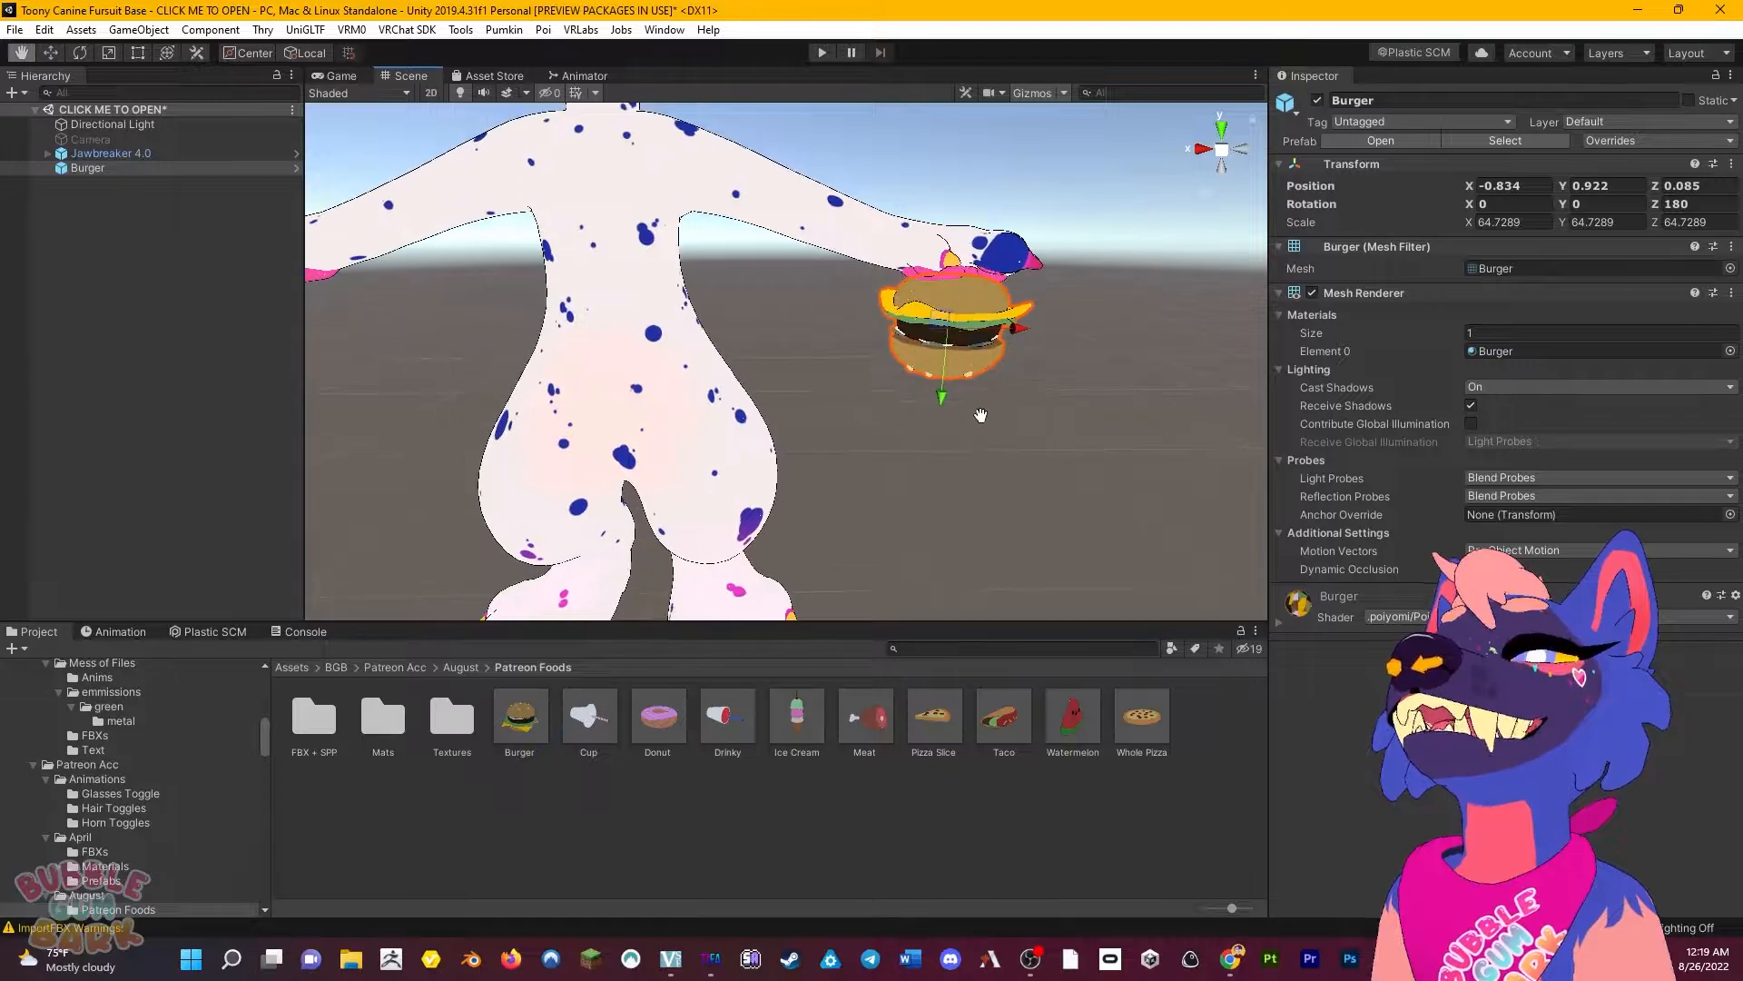
Parent the burger to the avatar's hand.L bone, under Hips, Spine, Chest, shoulder.L, upper_arm.L and forearm.L.
{"action": "left_click", "coordinate": [48, 154]}
{"action": "left_click", "coordinate": [60, 169]}
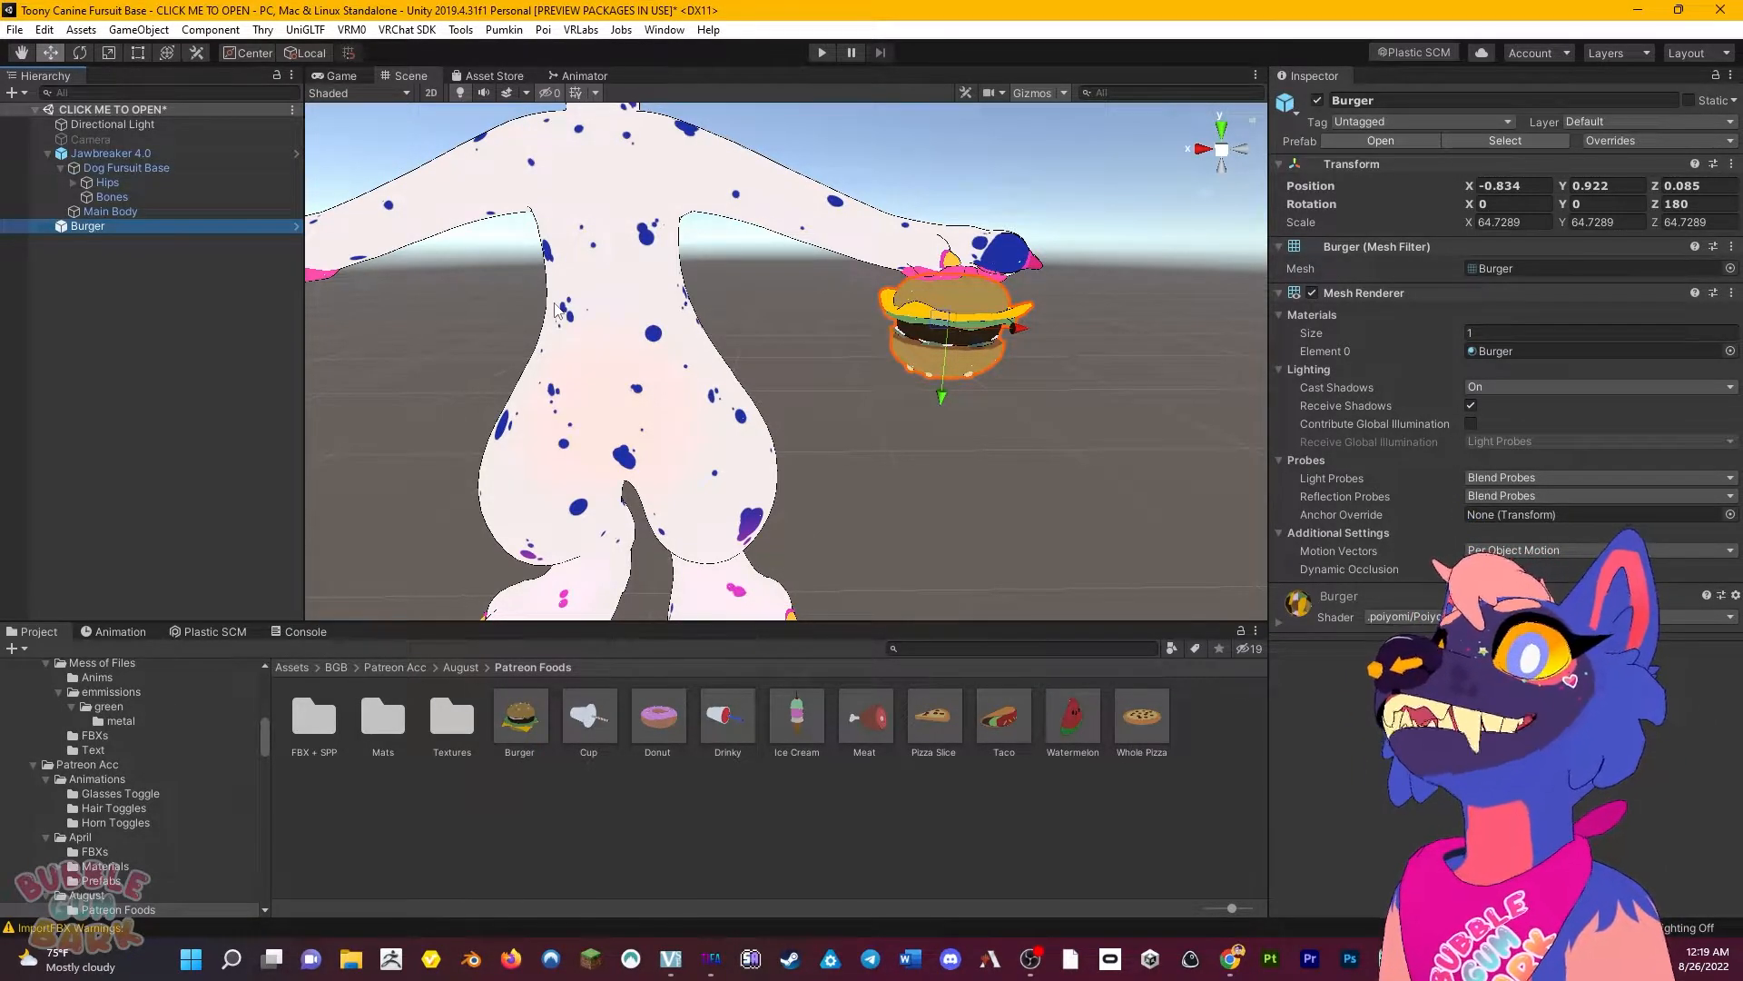
{"action": "middle_click_drag", "start_coordinate": [804, 289], "coordinate": [841, 351]}
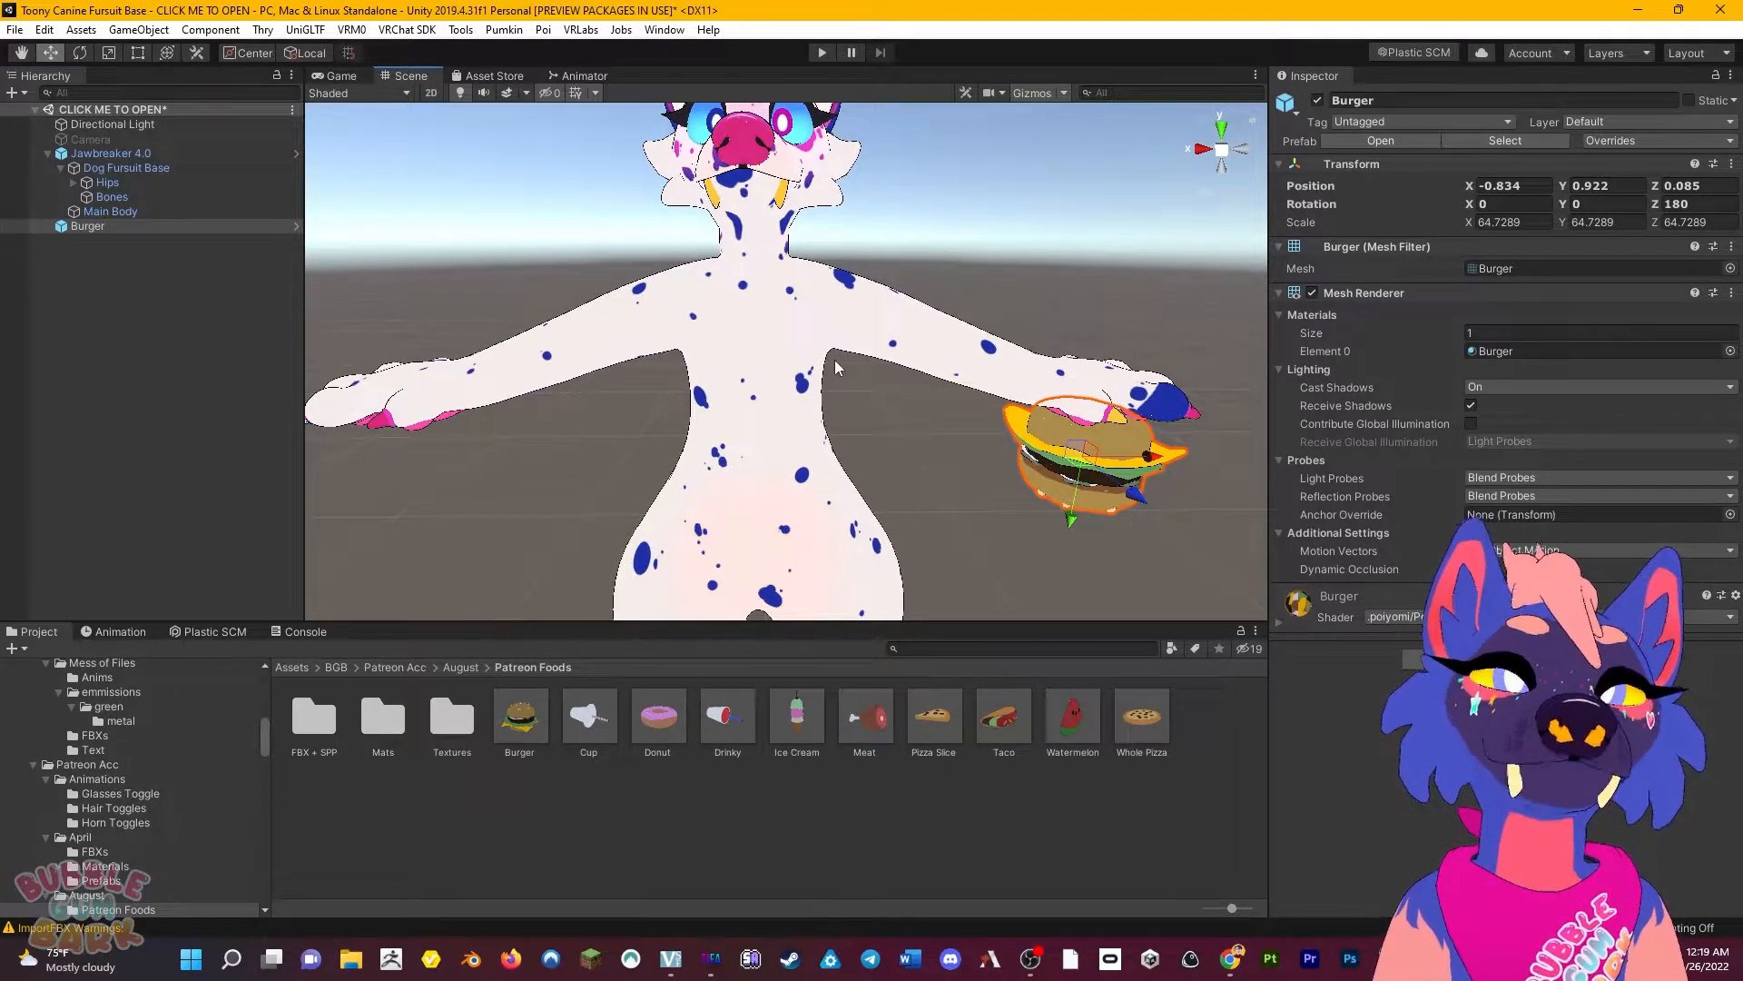
{"action": "left_click", "coordinate": [74, 183]}
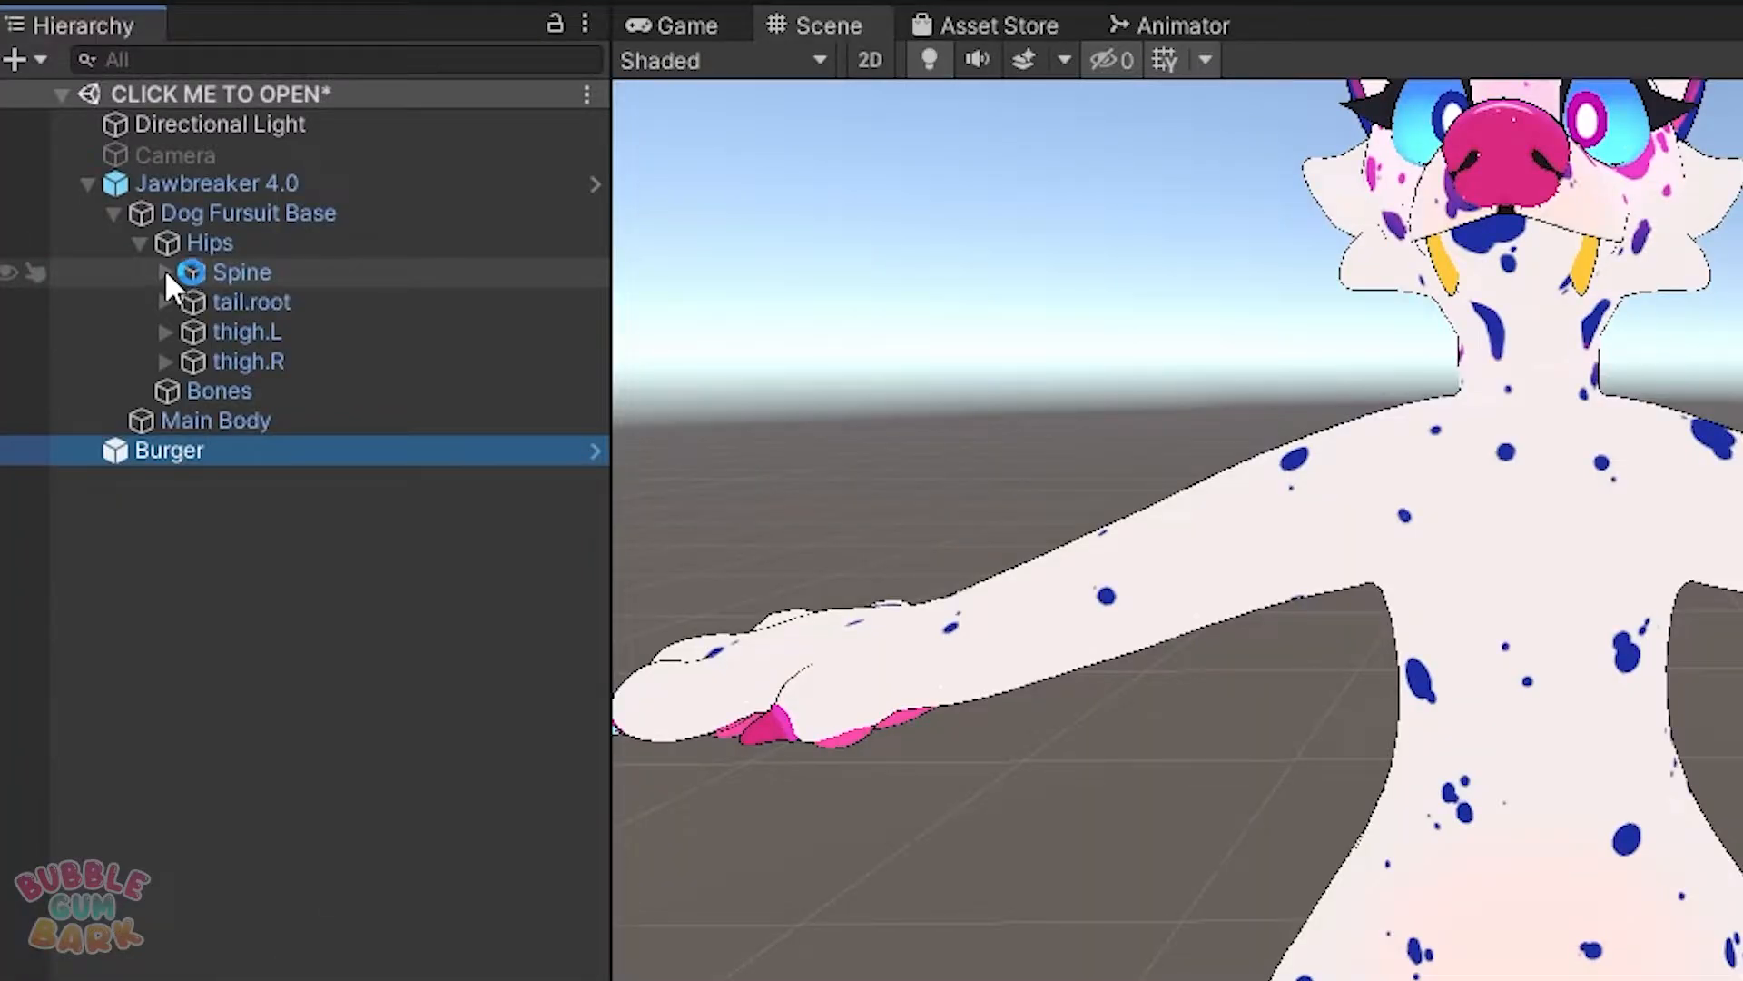
{"action": "left_click", "coordinate": [88, 199]}
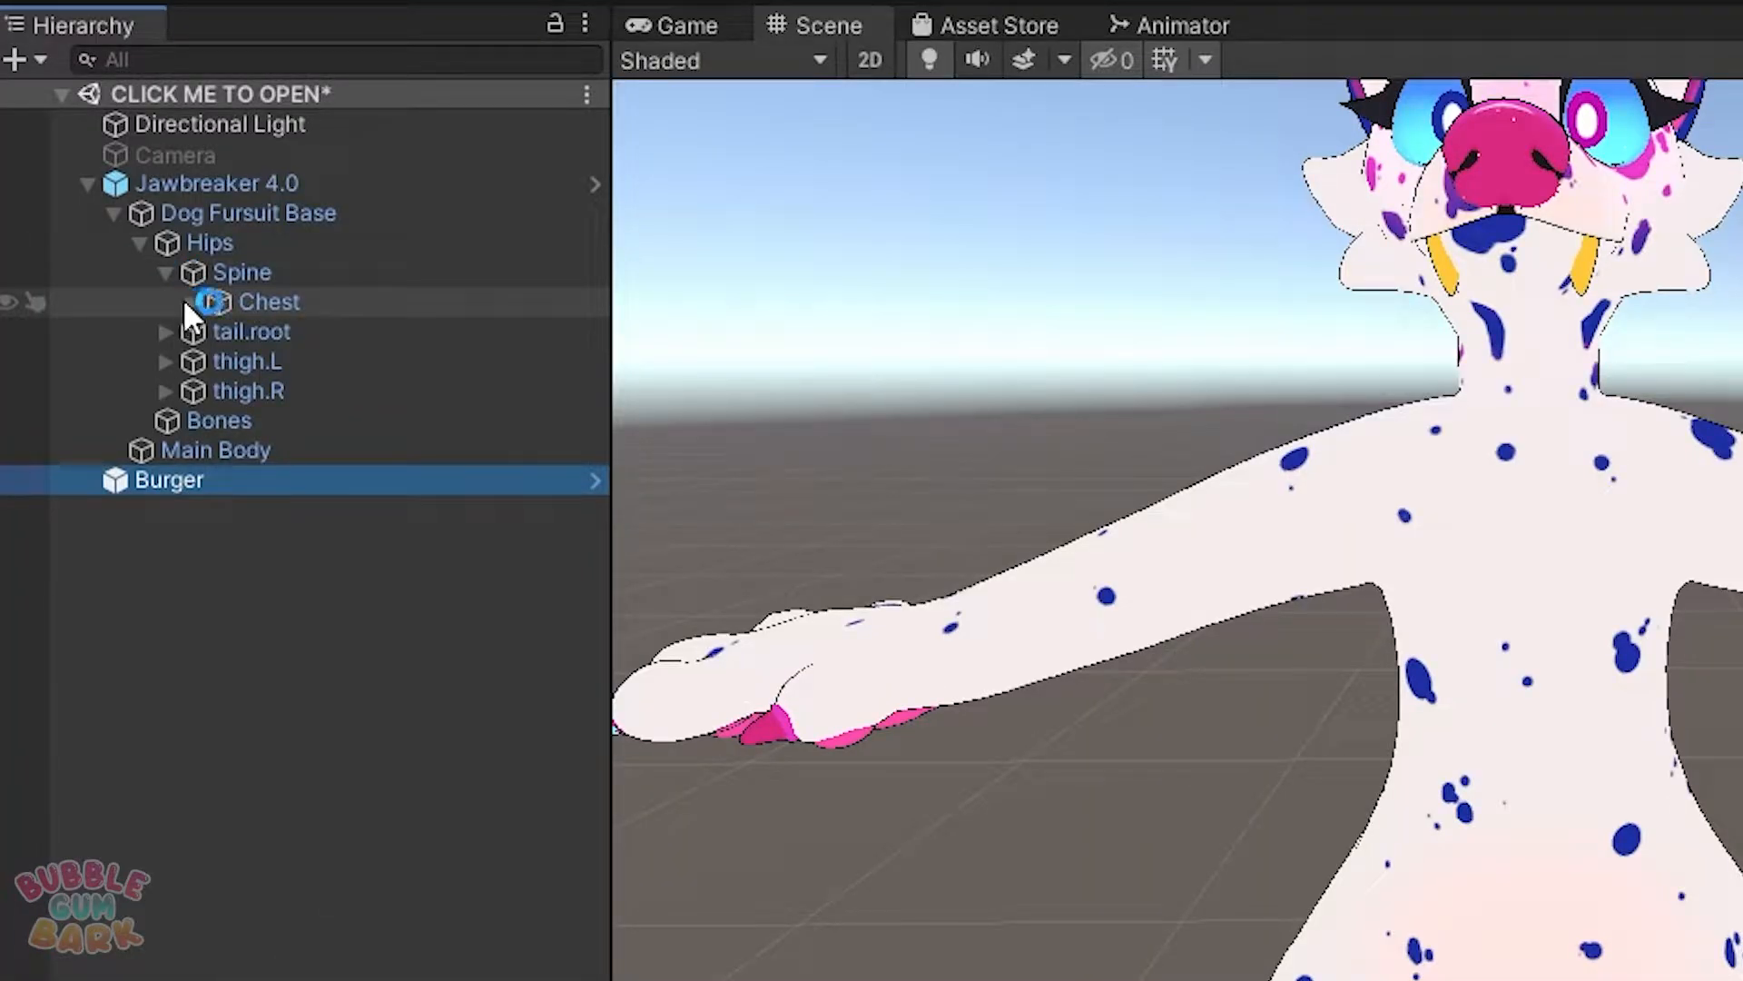
{"action": "left_click", "coordinate": [97, 213]}
{"action": "left_click", "coordinate": [219, 360]}
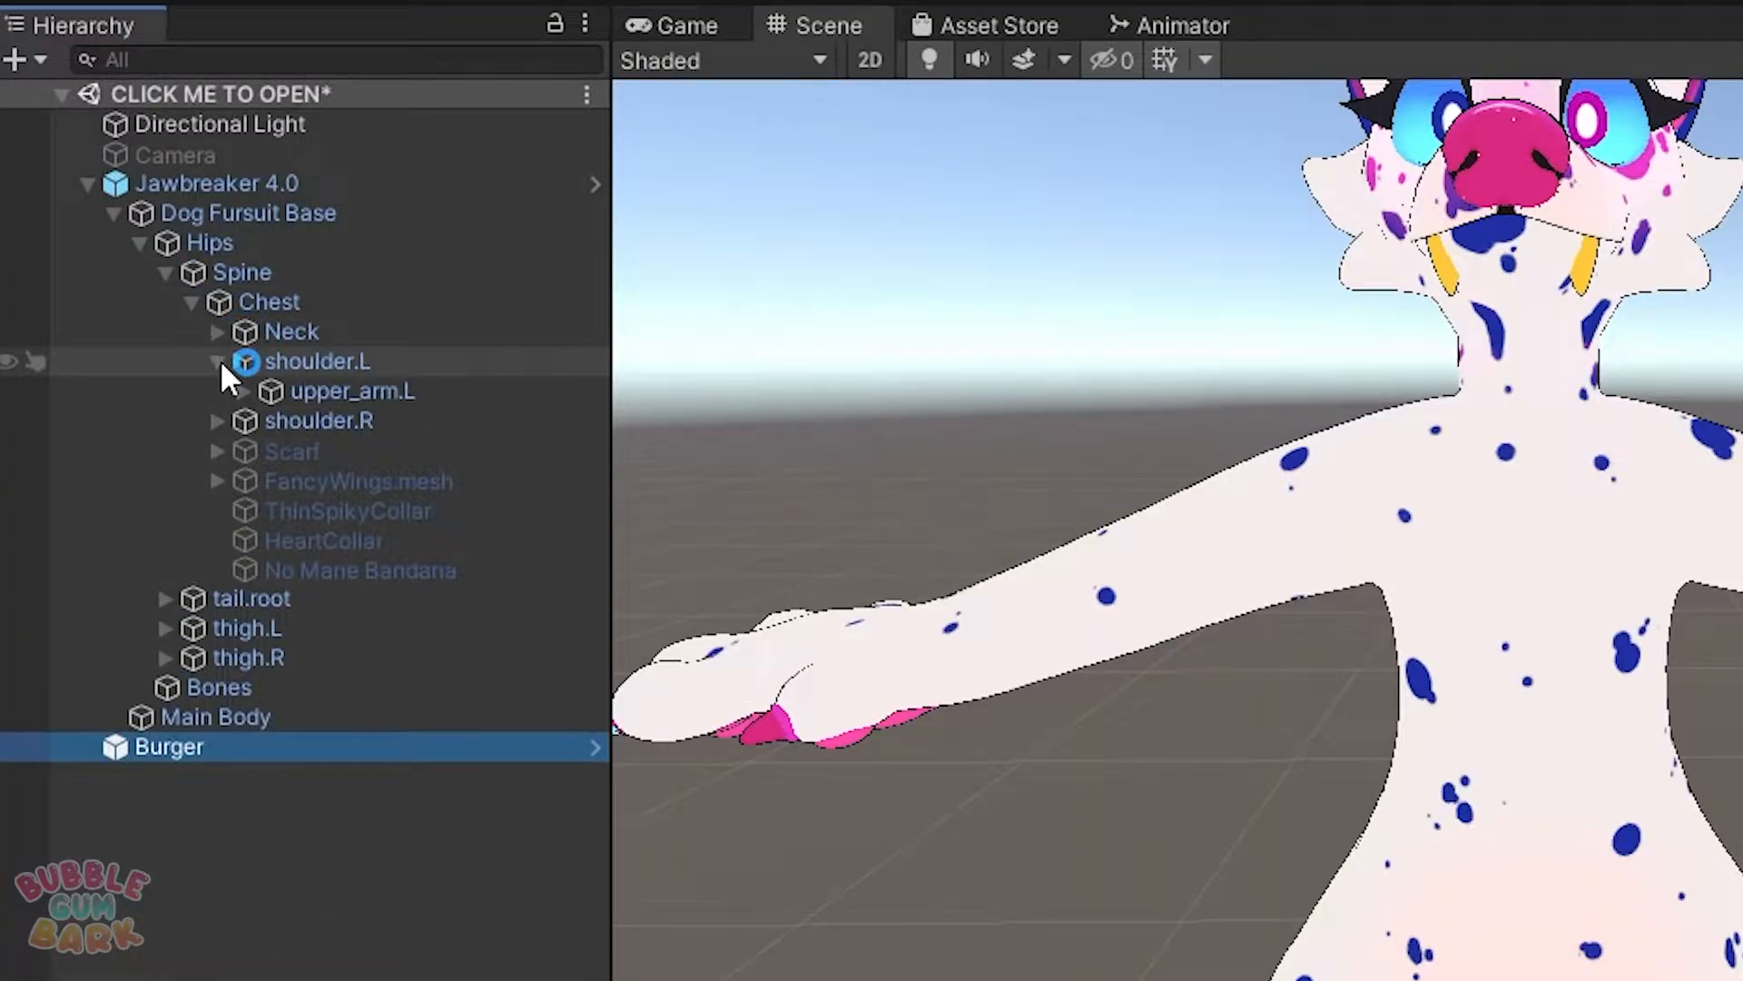
{"action": "left_click", "coordinate": [242, 391]}
{"action": "left_click", "coordinate": [270, 421]}
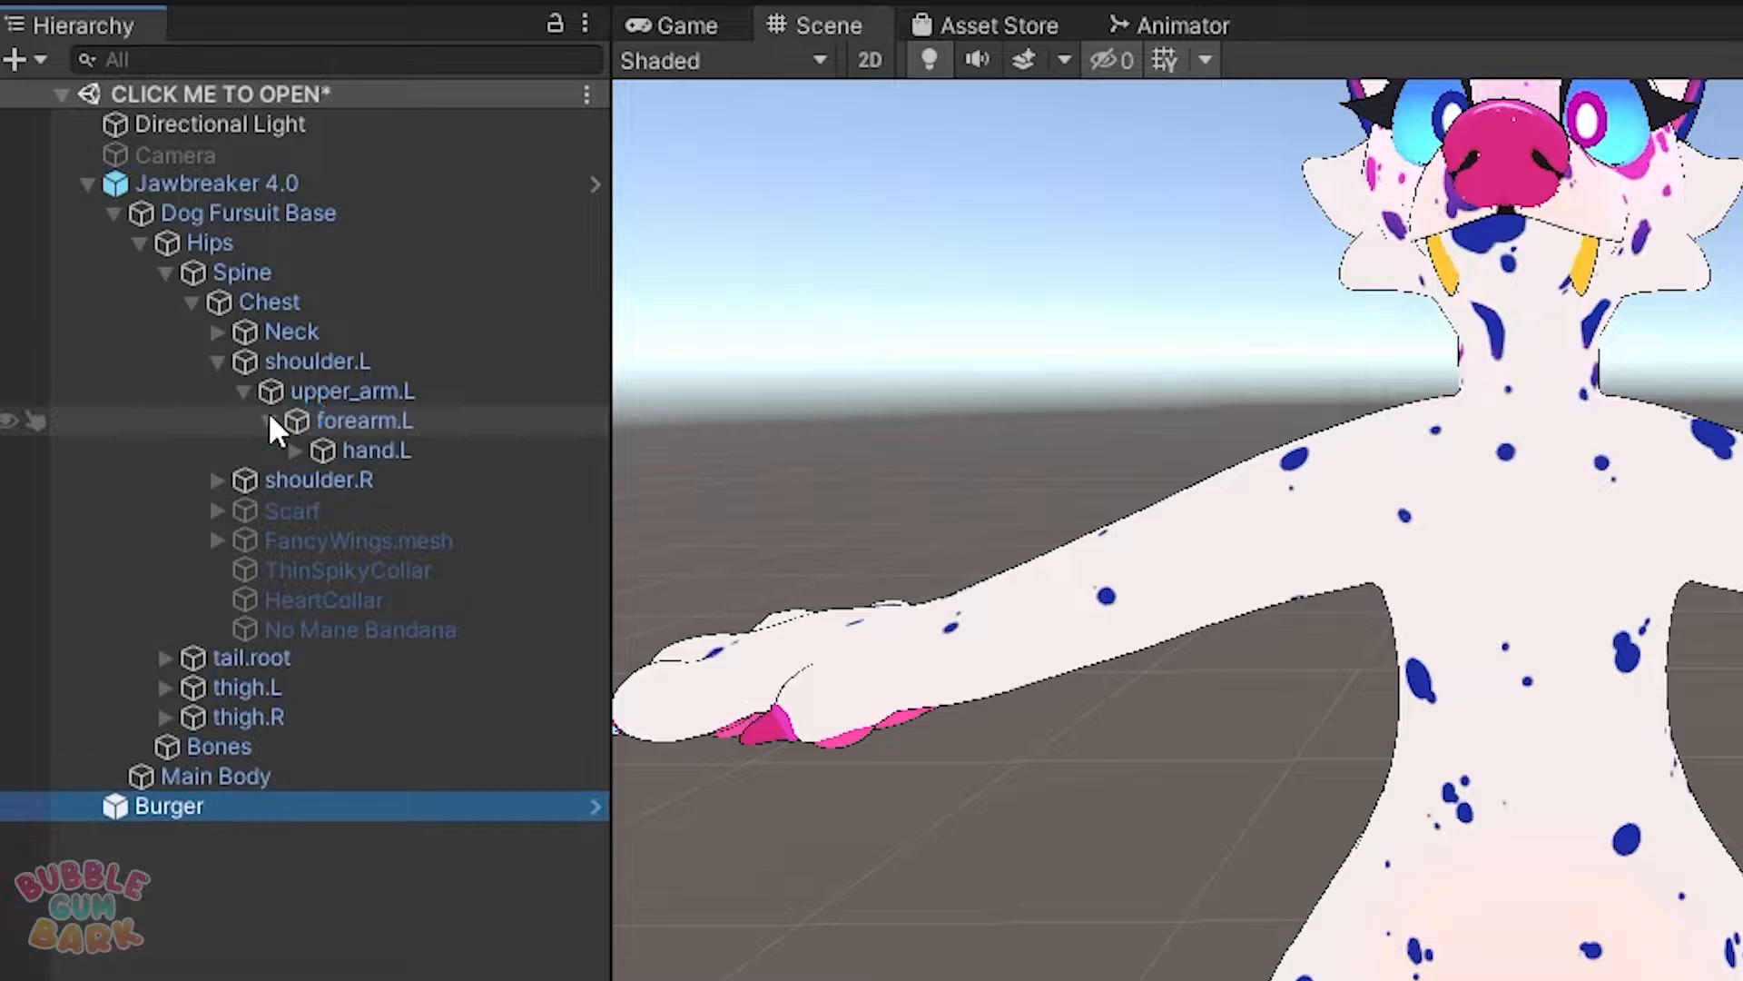
{"action": "left_click", "coordinate": [359, 452]}
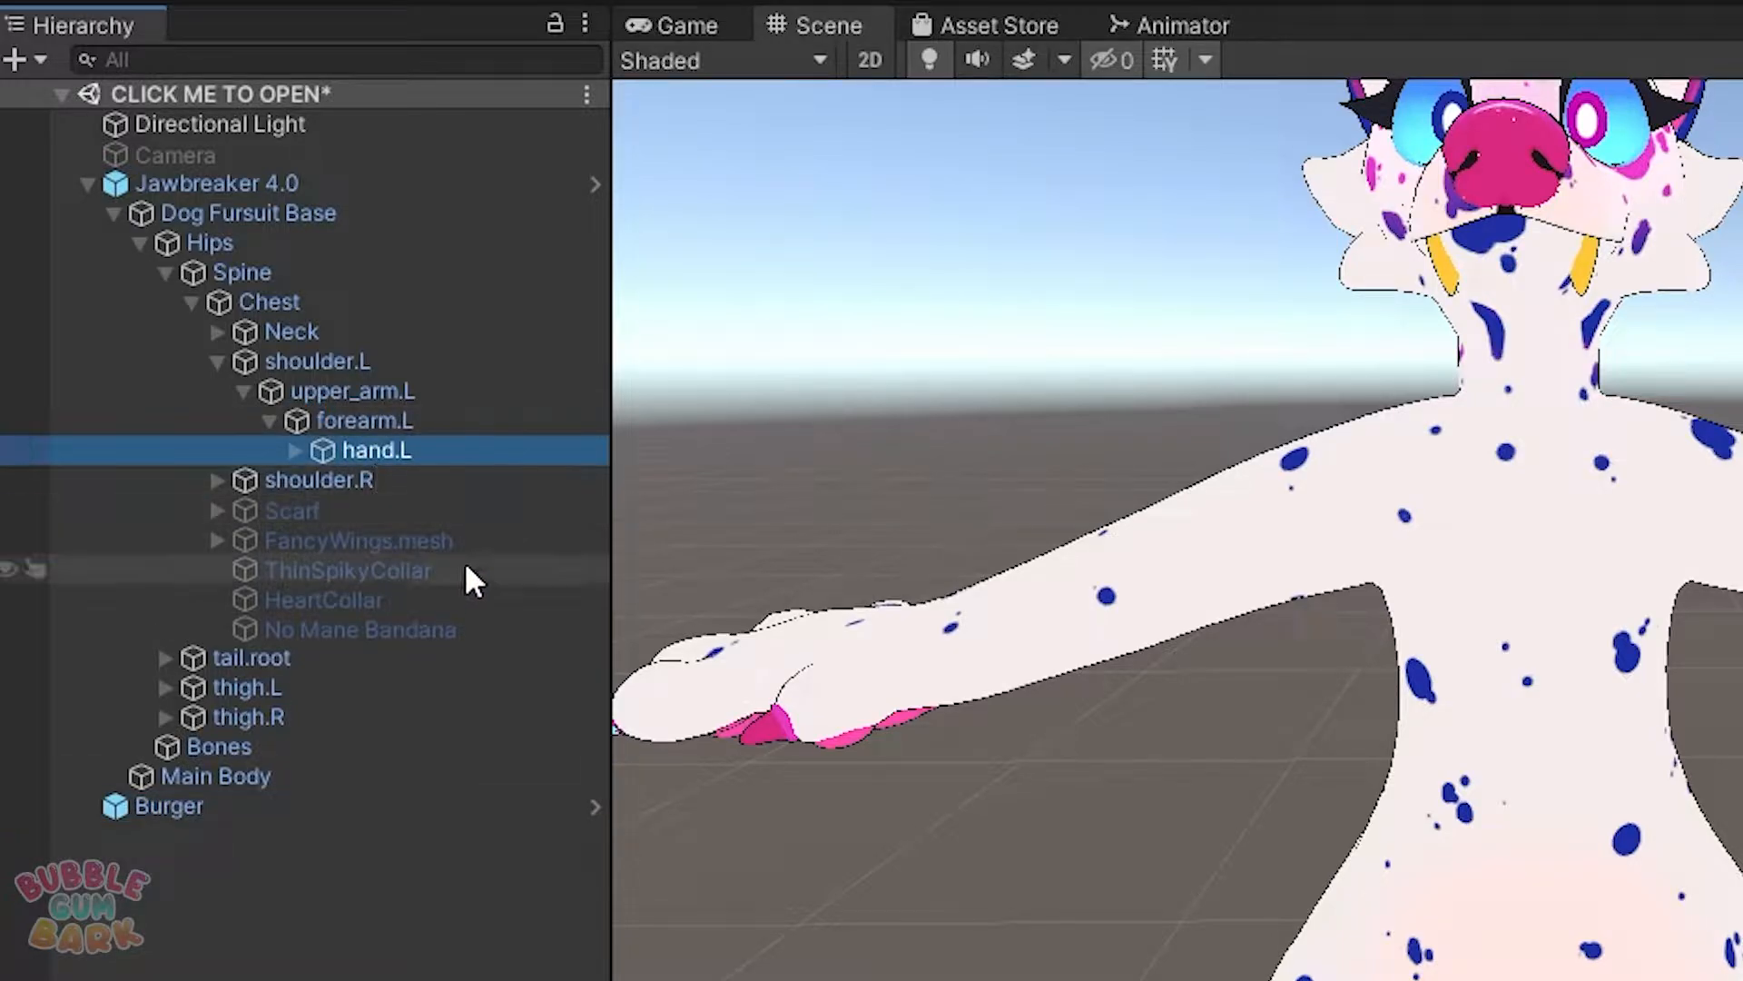
{"action": "left_click_drag", "start_coordinate": [175, 807], "coordinate": [397, 454]}
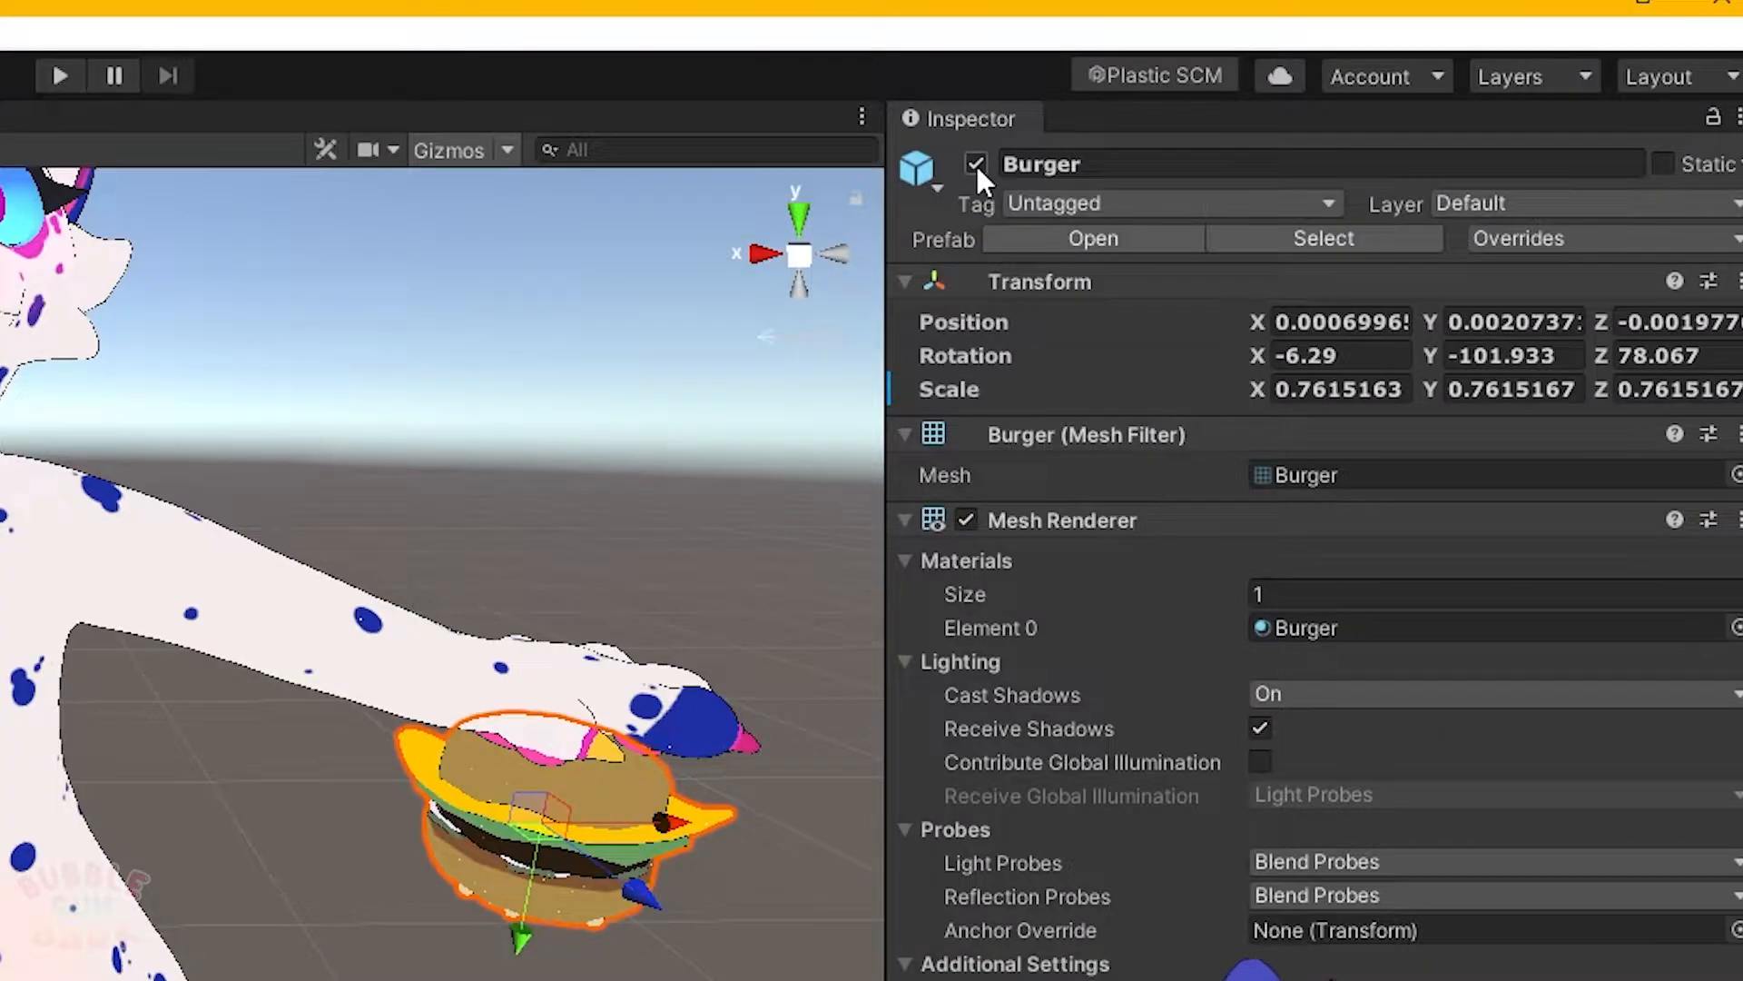
Disable the burger object so it is hidden by default, and collapse the Jawbreaker 4.0 hierarchy.
{"action": "left_click", "coordinate": [1317, 102]}
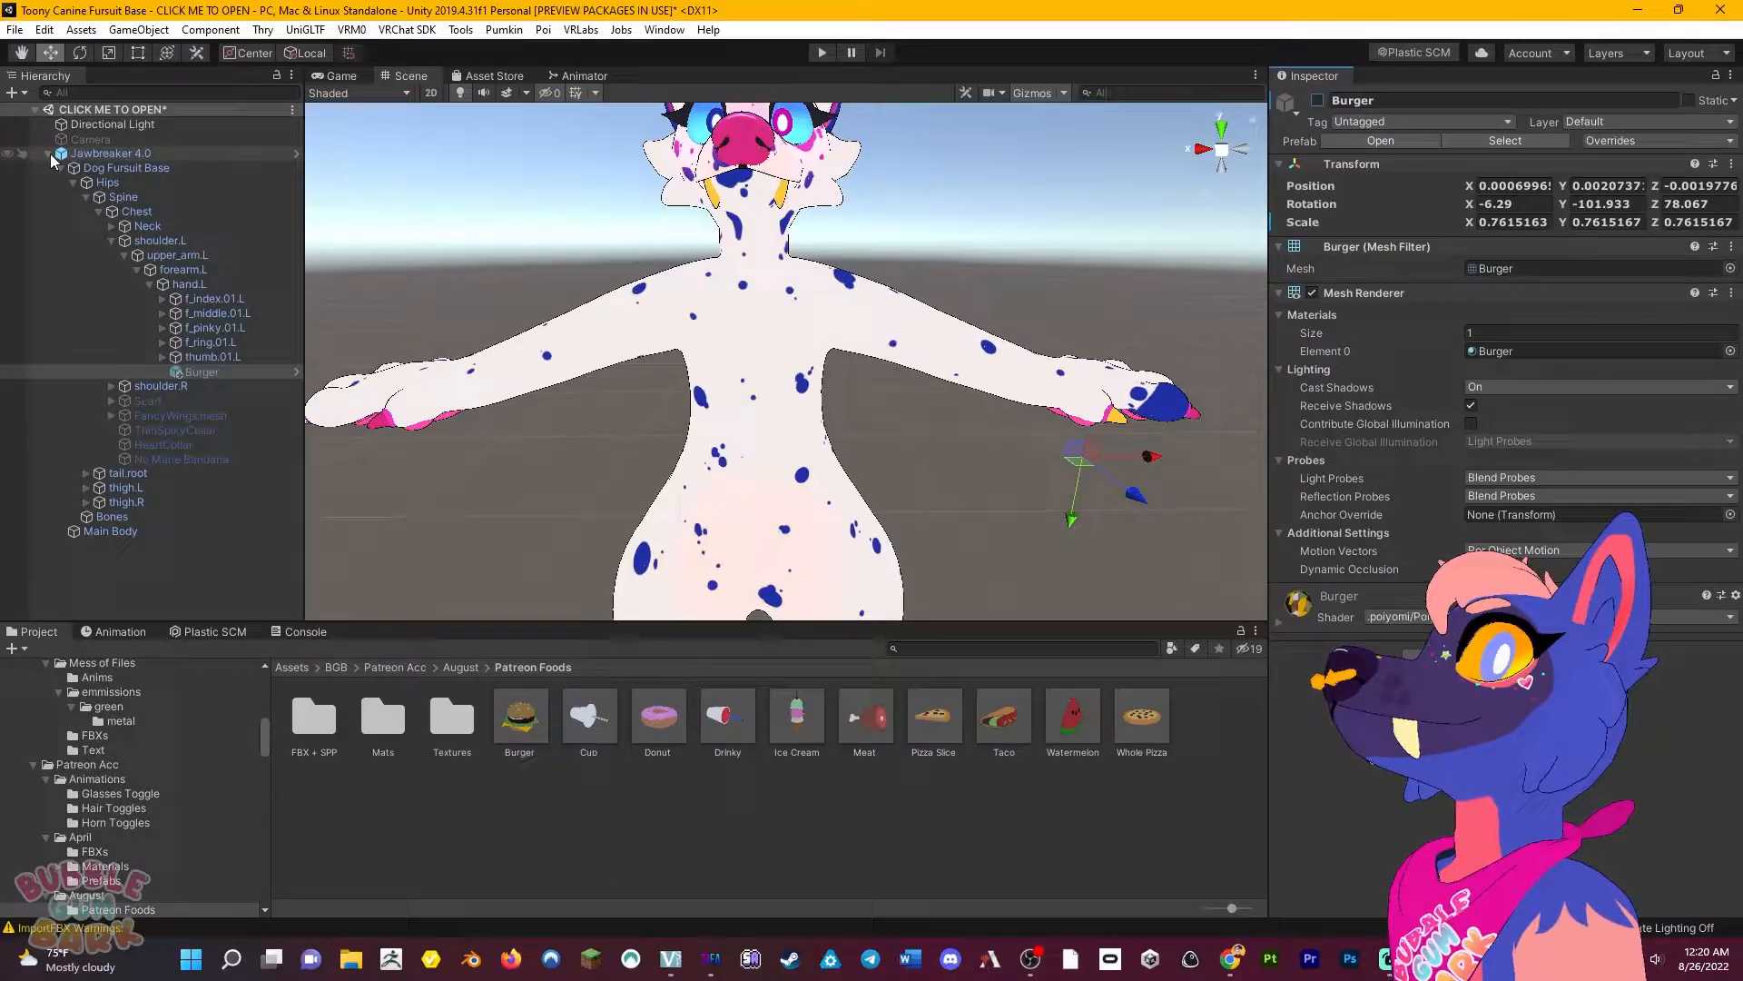
{"action": "left_click", "coordinate": [47, 154]}
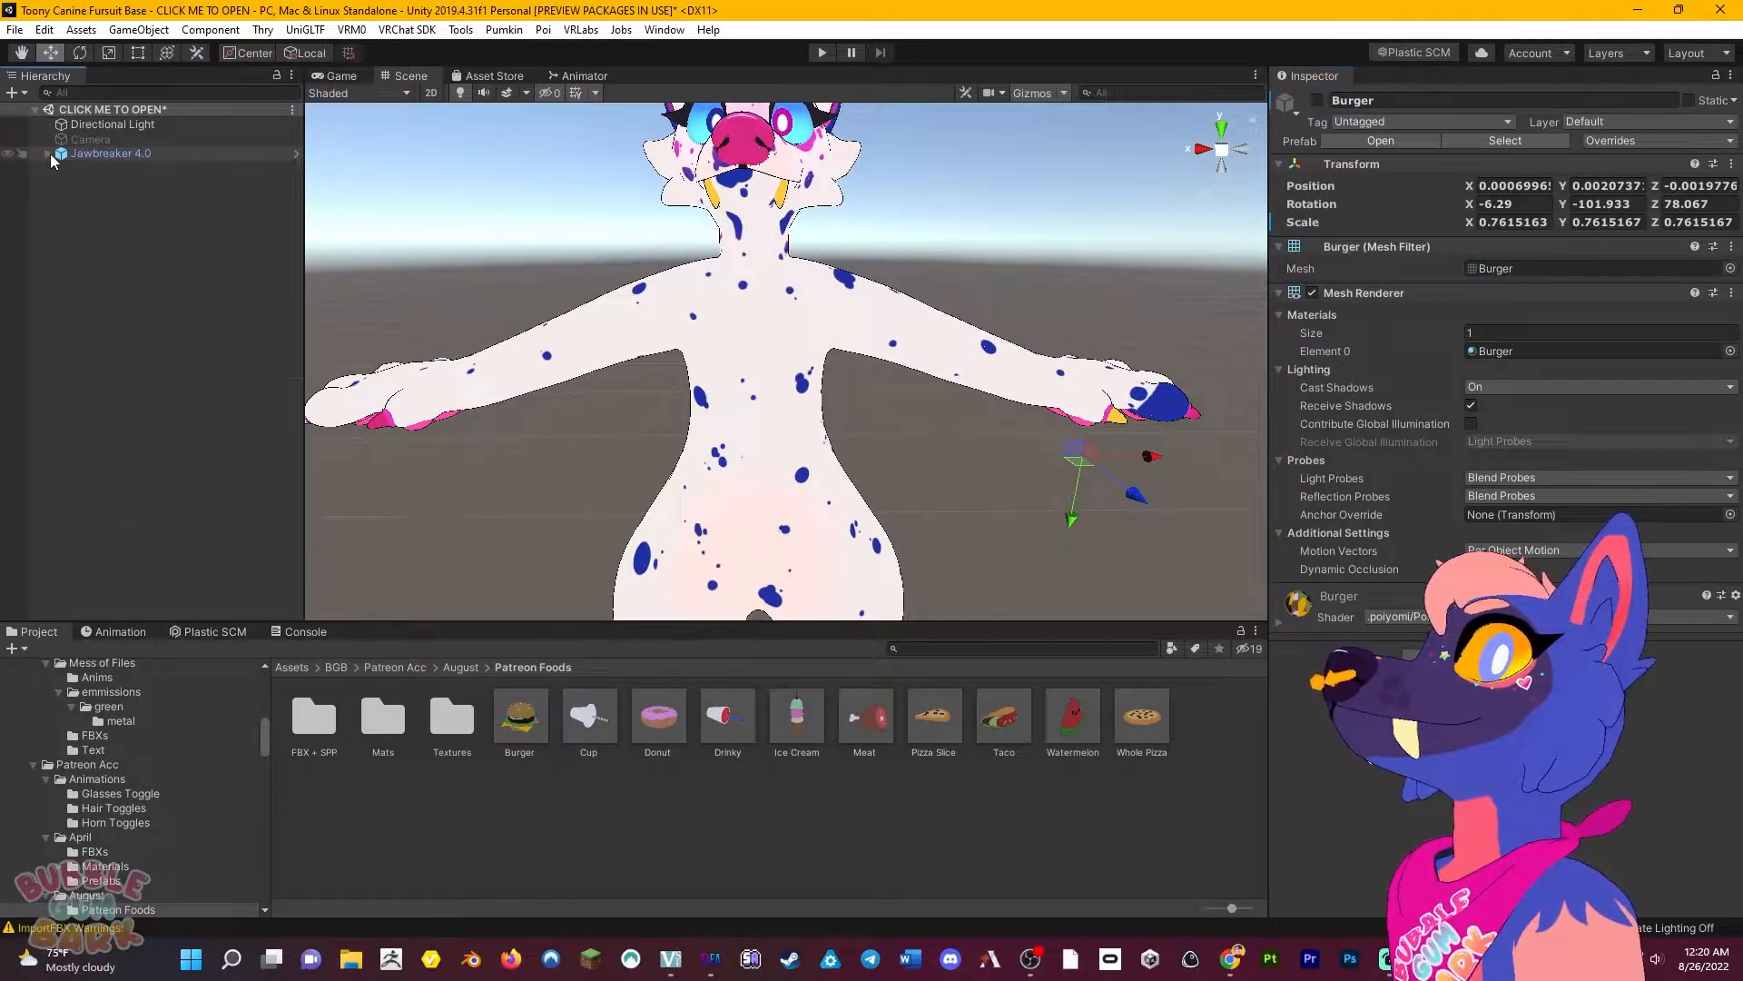
{"action": "scroll", "coordinate": [726, 395], "scroll_direction": "down", "scroll_amount": 3}
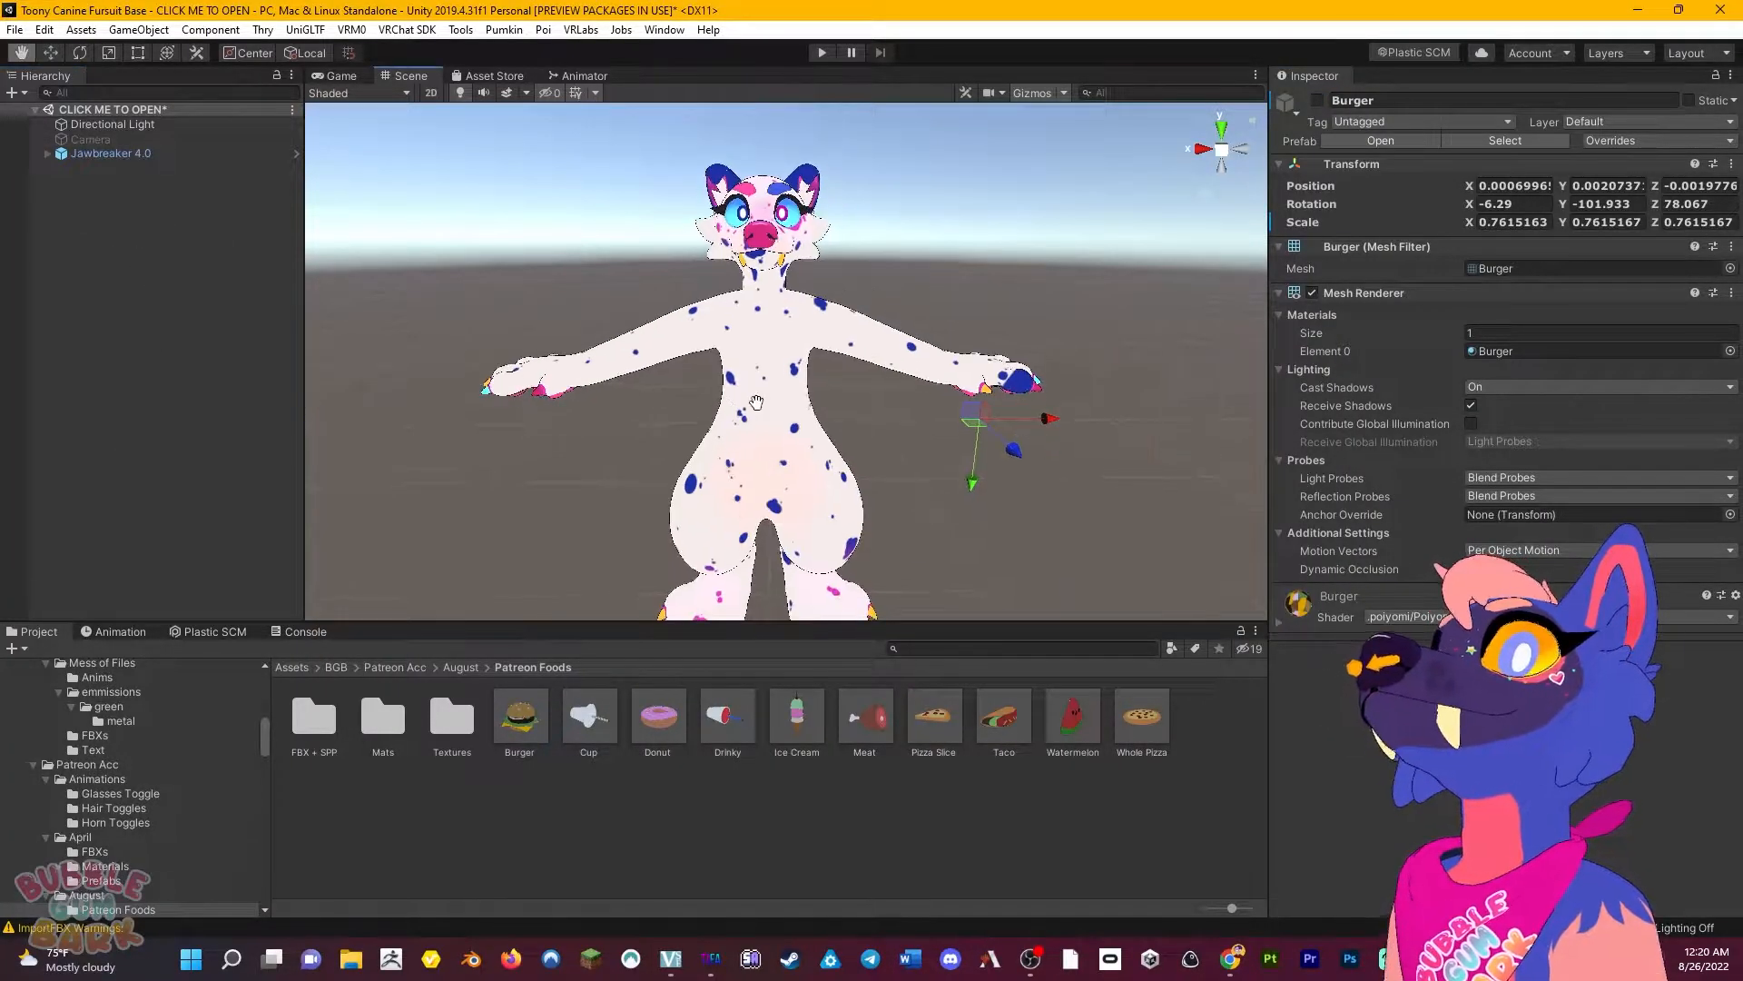
{"action": "middle_click_drag", "start_coordinate": [756, 401], "coordinate": [754, 377]}
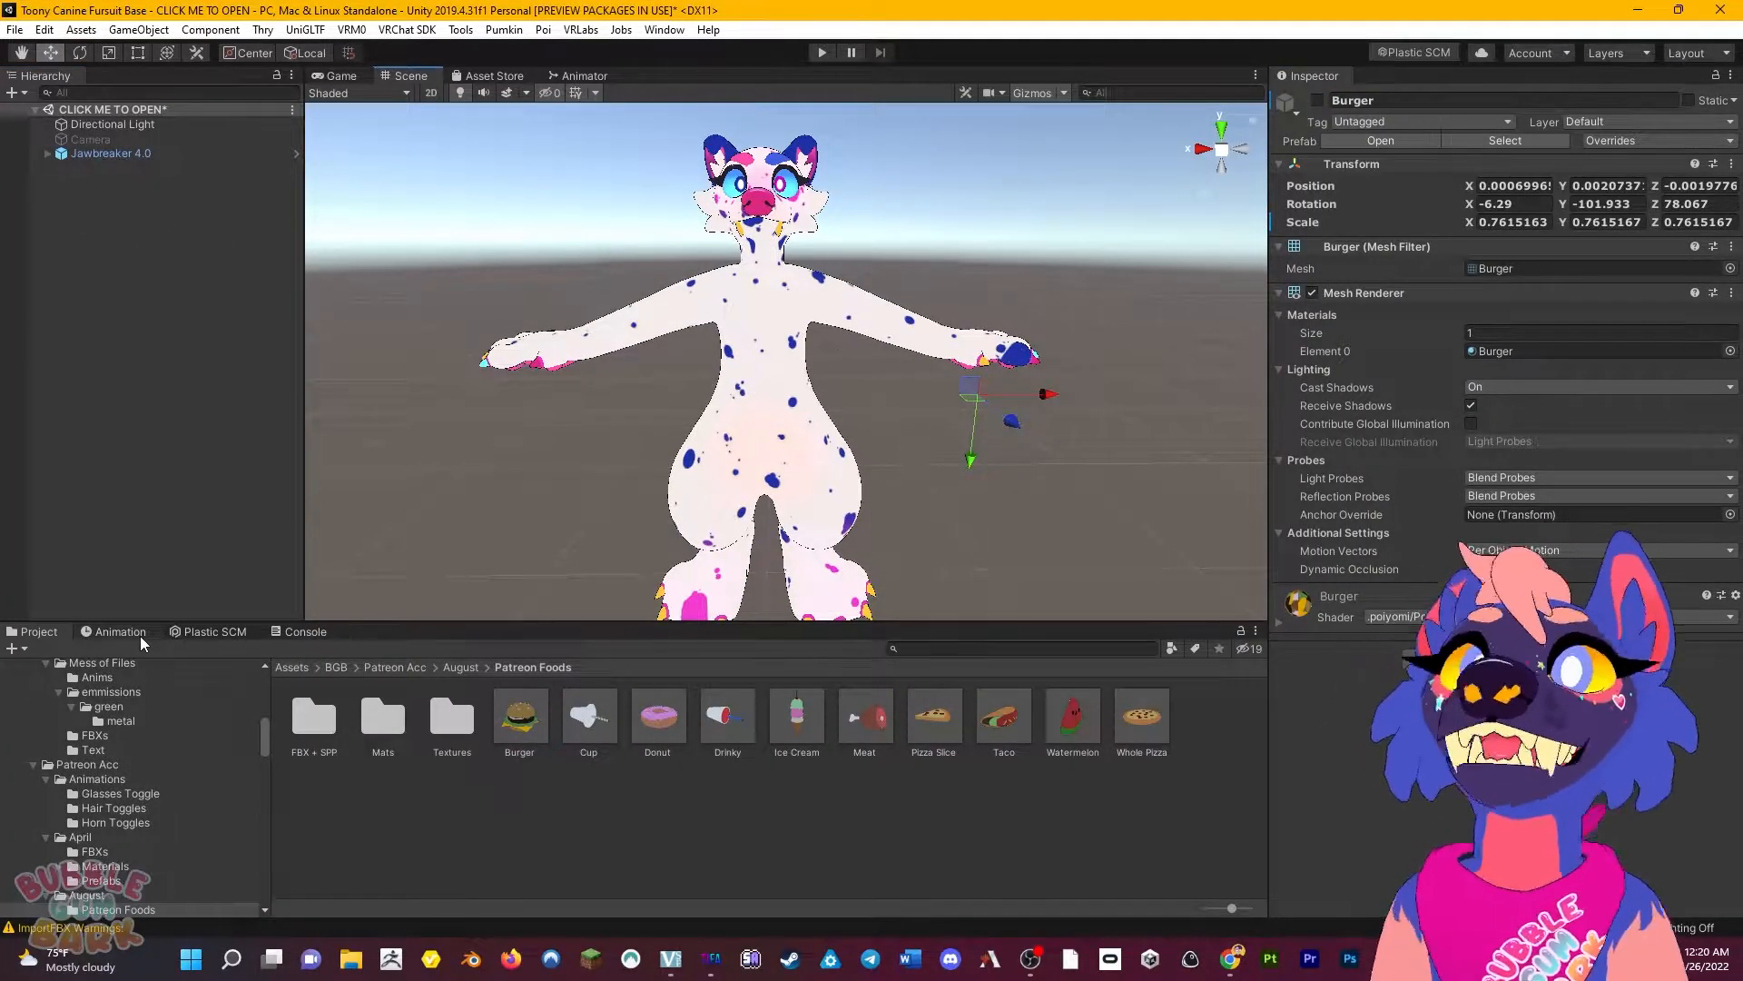
Select the avatar and locate the project assets assigned as its expression menu and parameters.
{"action": "left_click", "coordinate": [292, 672]}
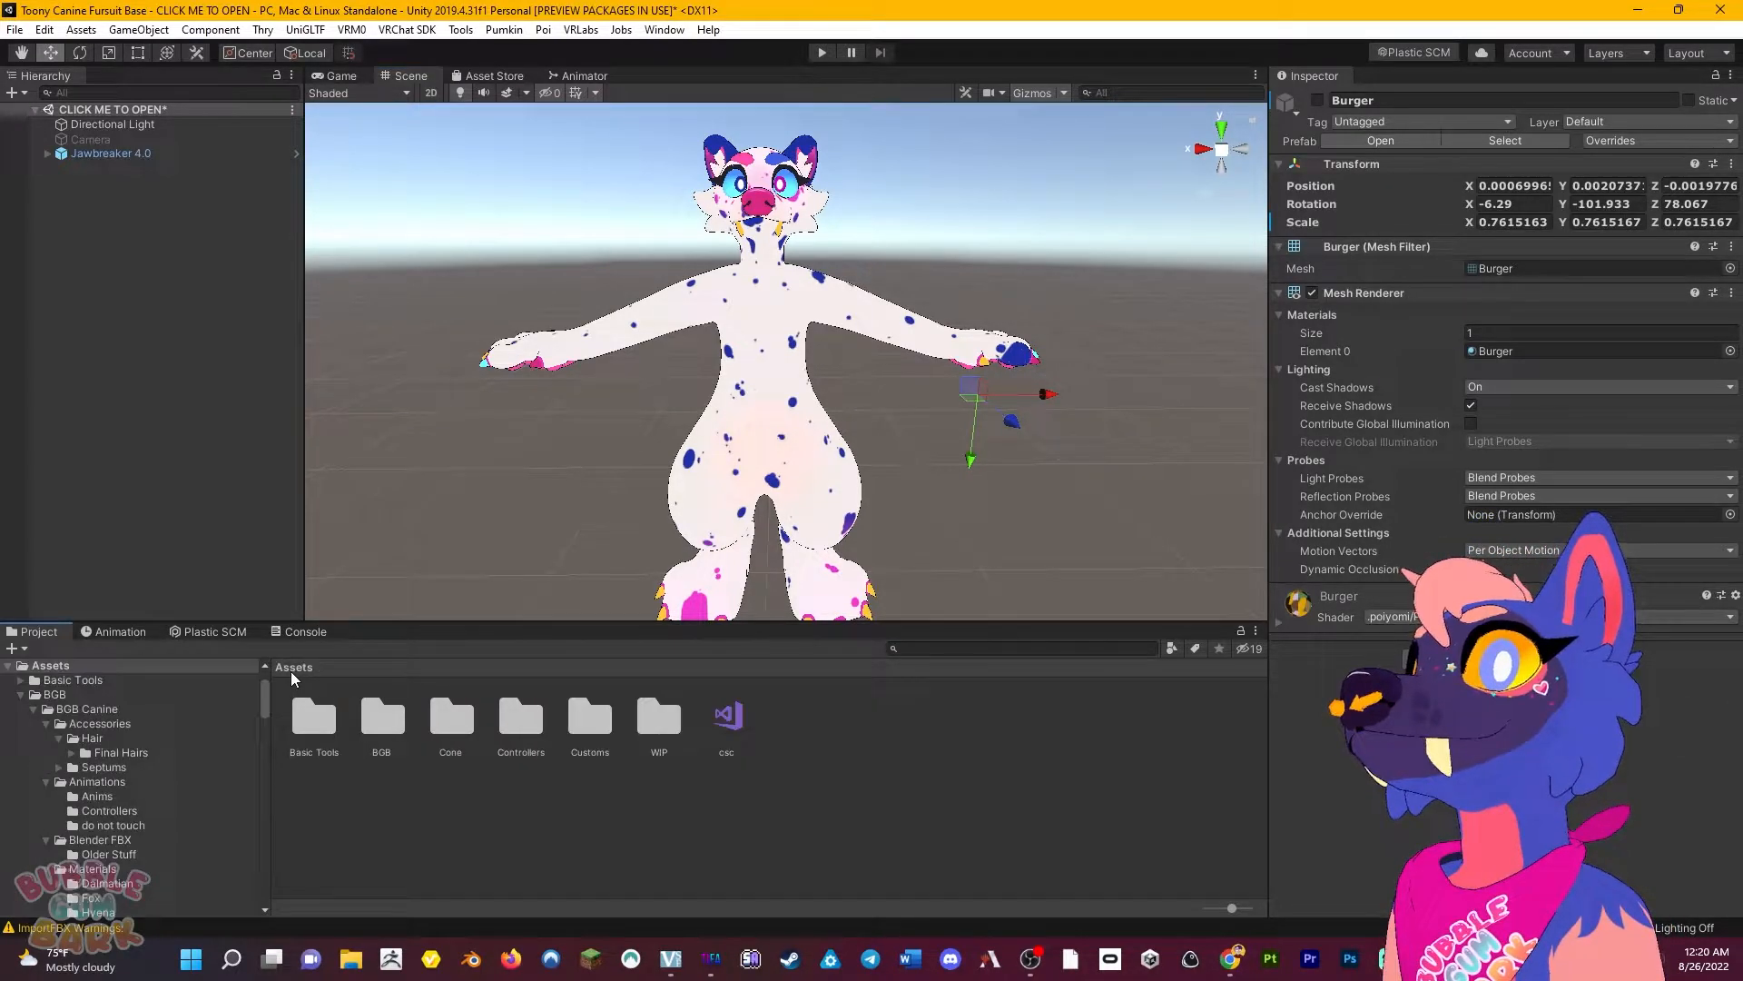
{"action": "left_click", "coordinate": [723, 497]}
{"action": "scroll", "coordinate": [1503, 500], "scroll_direction": "down", "scroll_amount": 10}
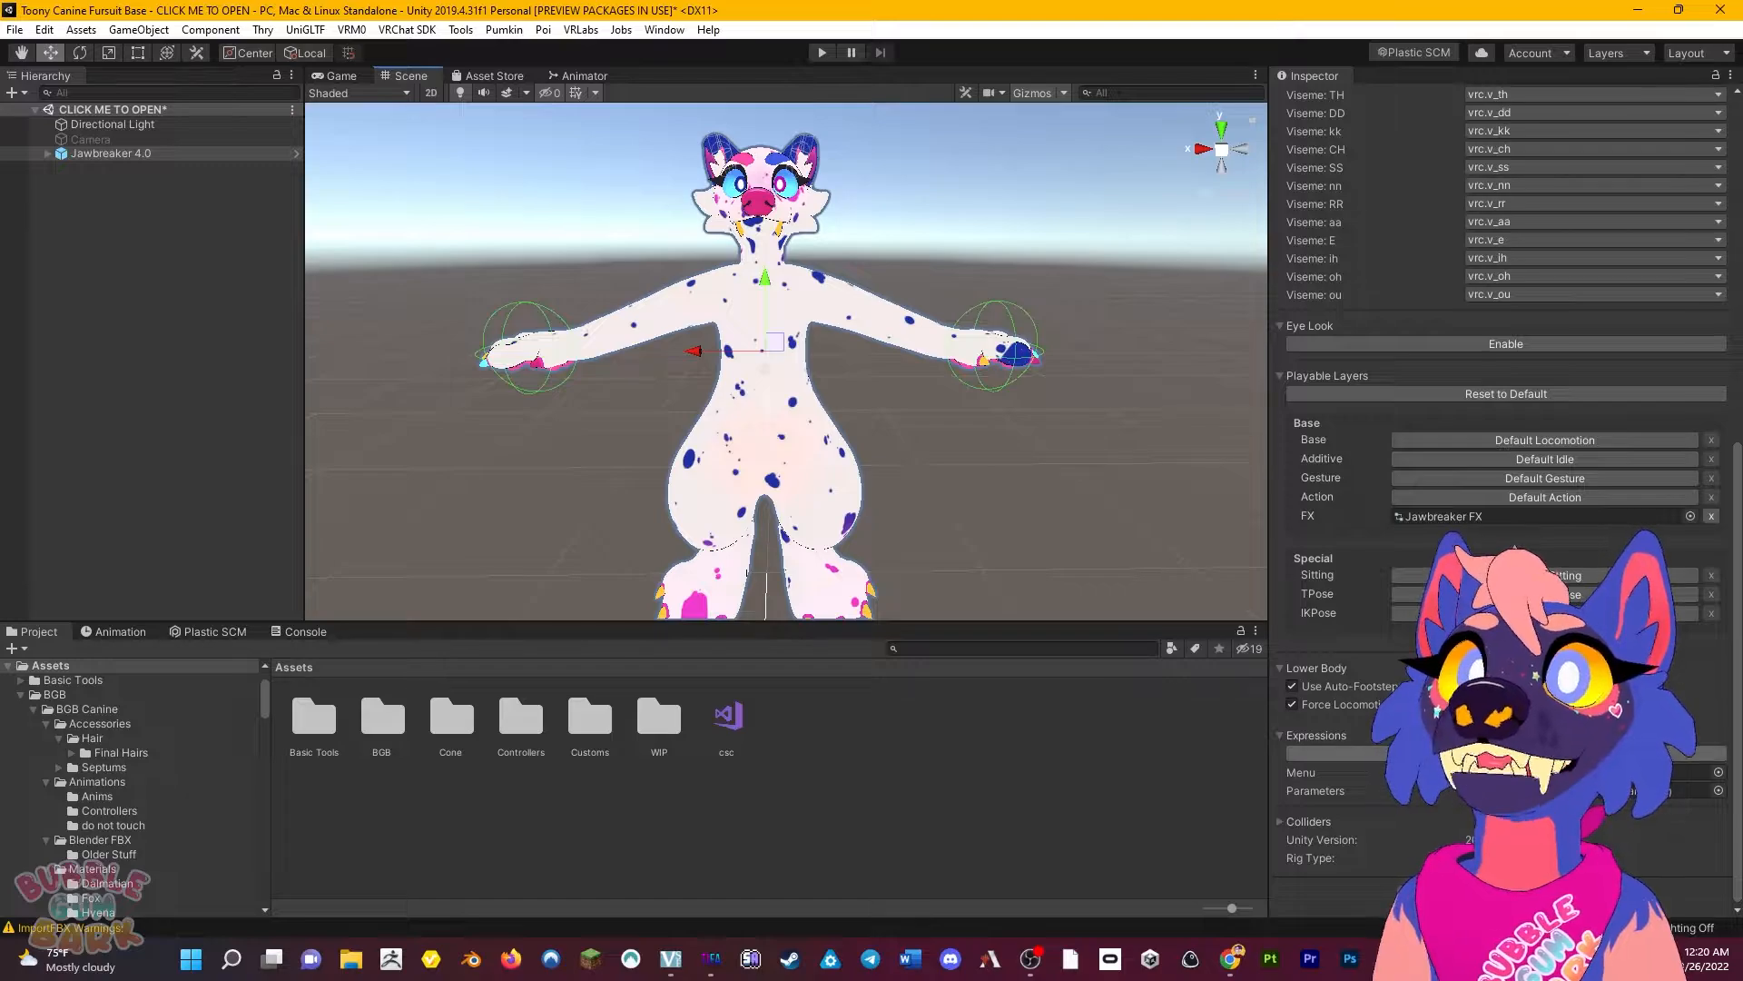
{"action": "left_click", "coordinate": [1691, 772]}
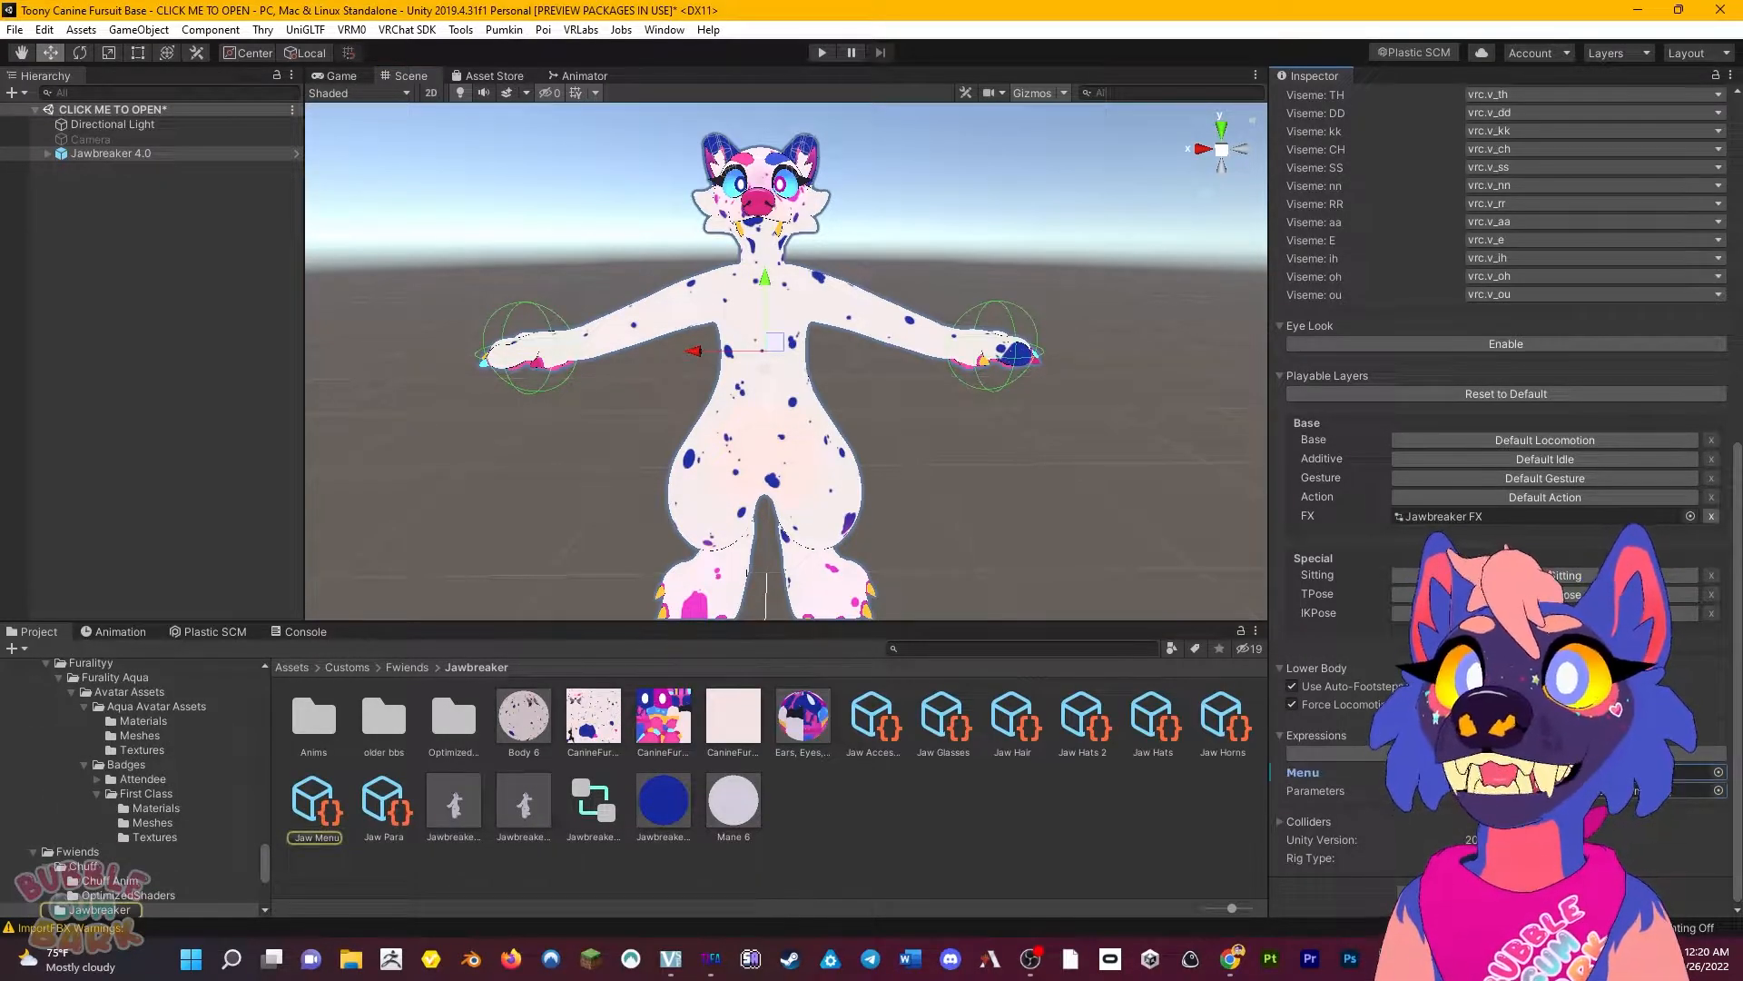
{"action": "left_click", "coordinate": [1692, 790]}
{"action": "left_click", "coordinate": [893, 815]}
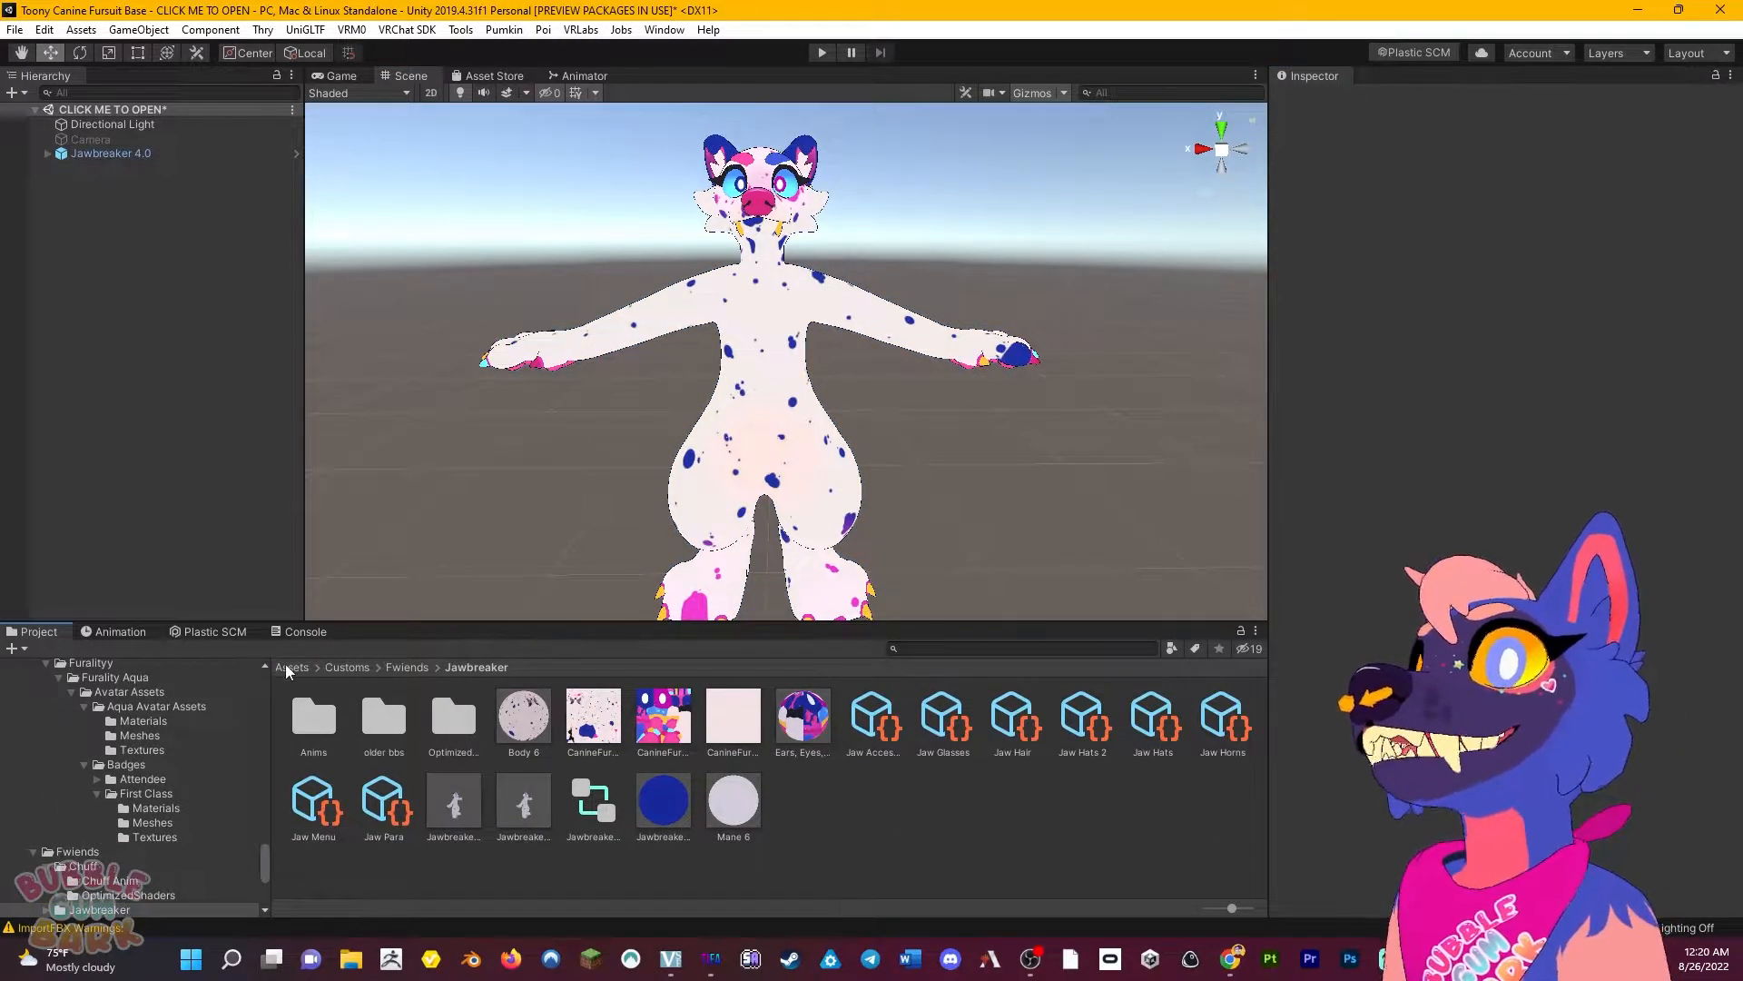
Create a VRChat expression parameters asset named Test Para in the root Assets folder.
{"action": "left_click", "coordinate": [289, 668]}
{"action": "right_click", "coordinate": [877, 734]}
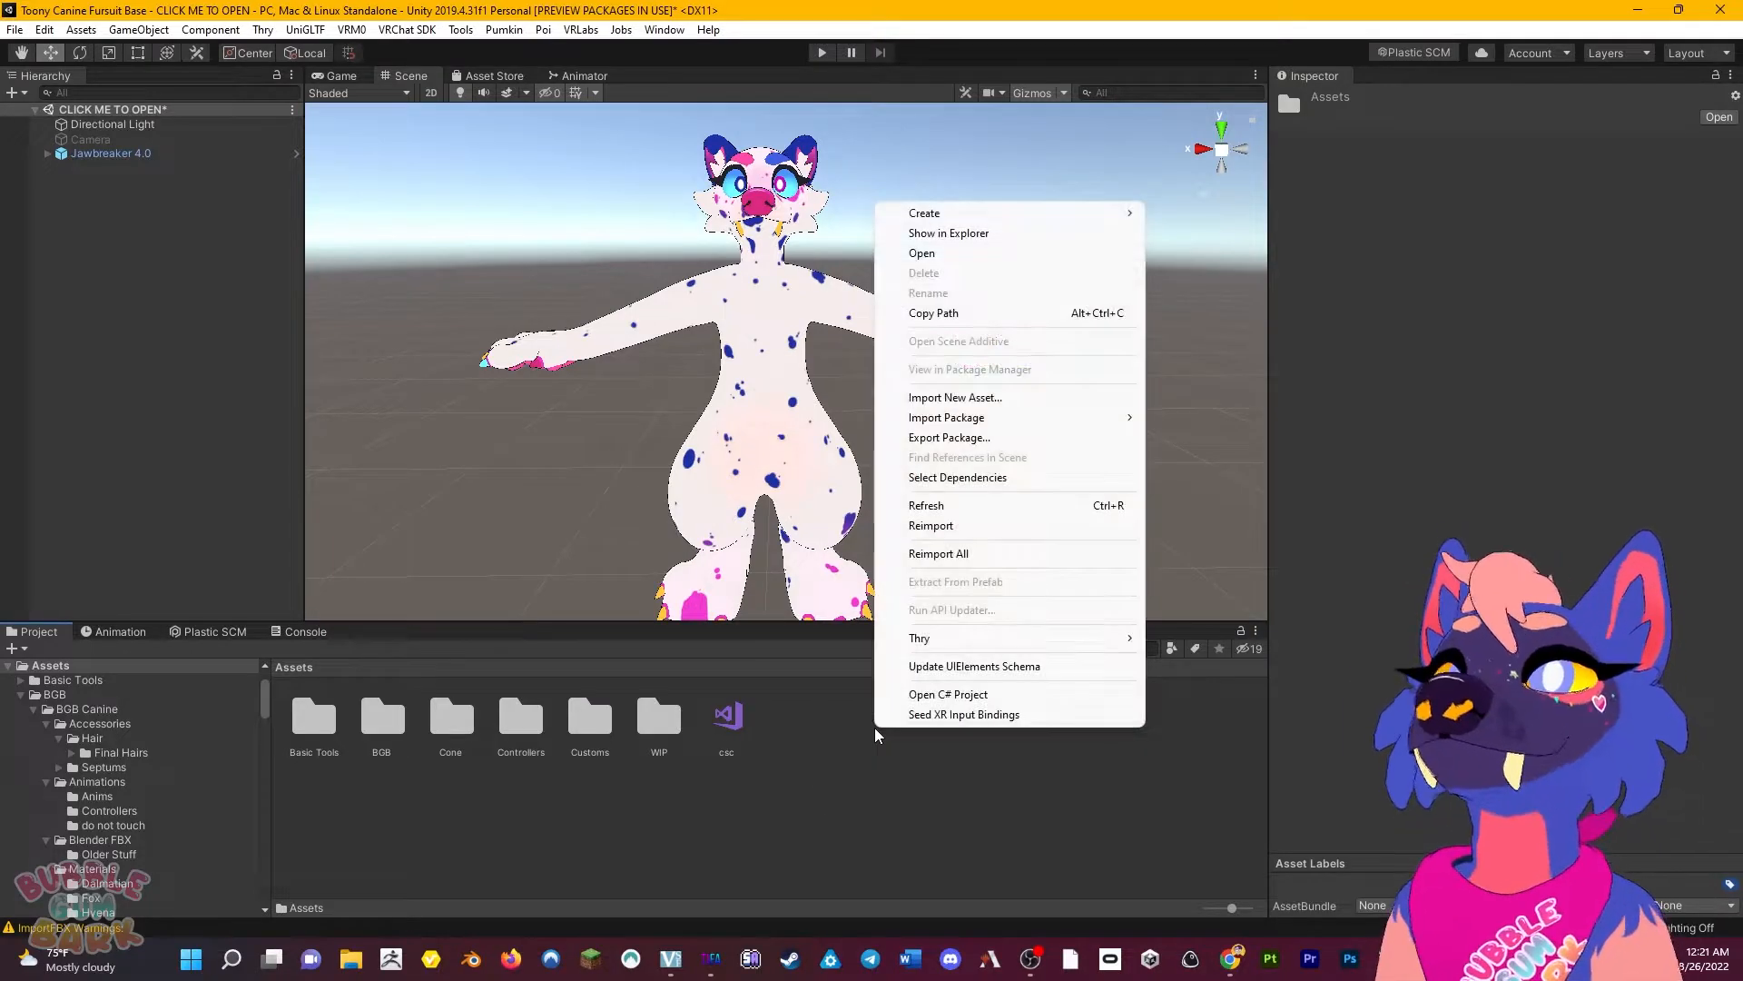
{"action": "mouse_move", "coordinate": [926, 212]}
{"action": "mouse_move", "coordinate": [1353, 171]}
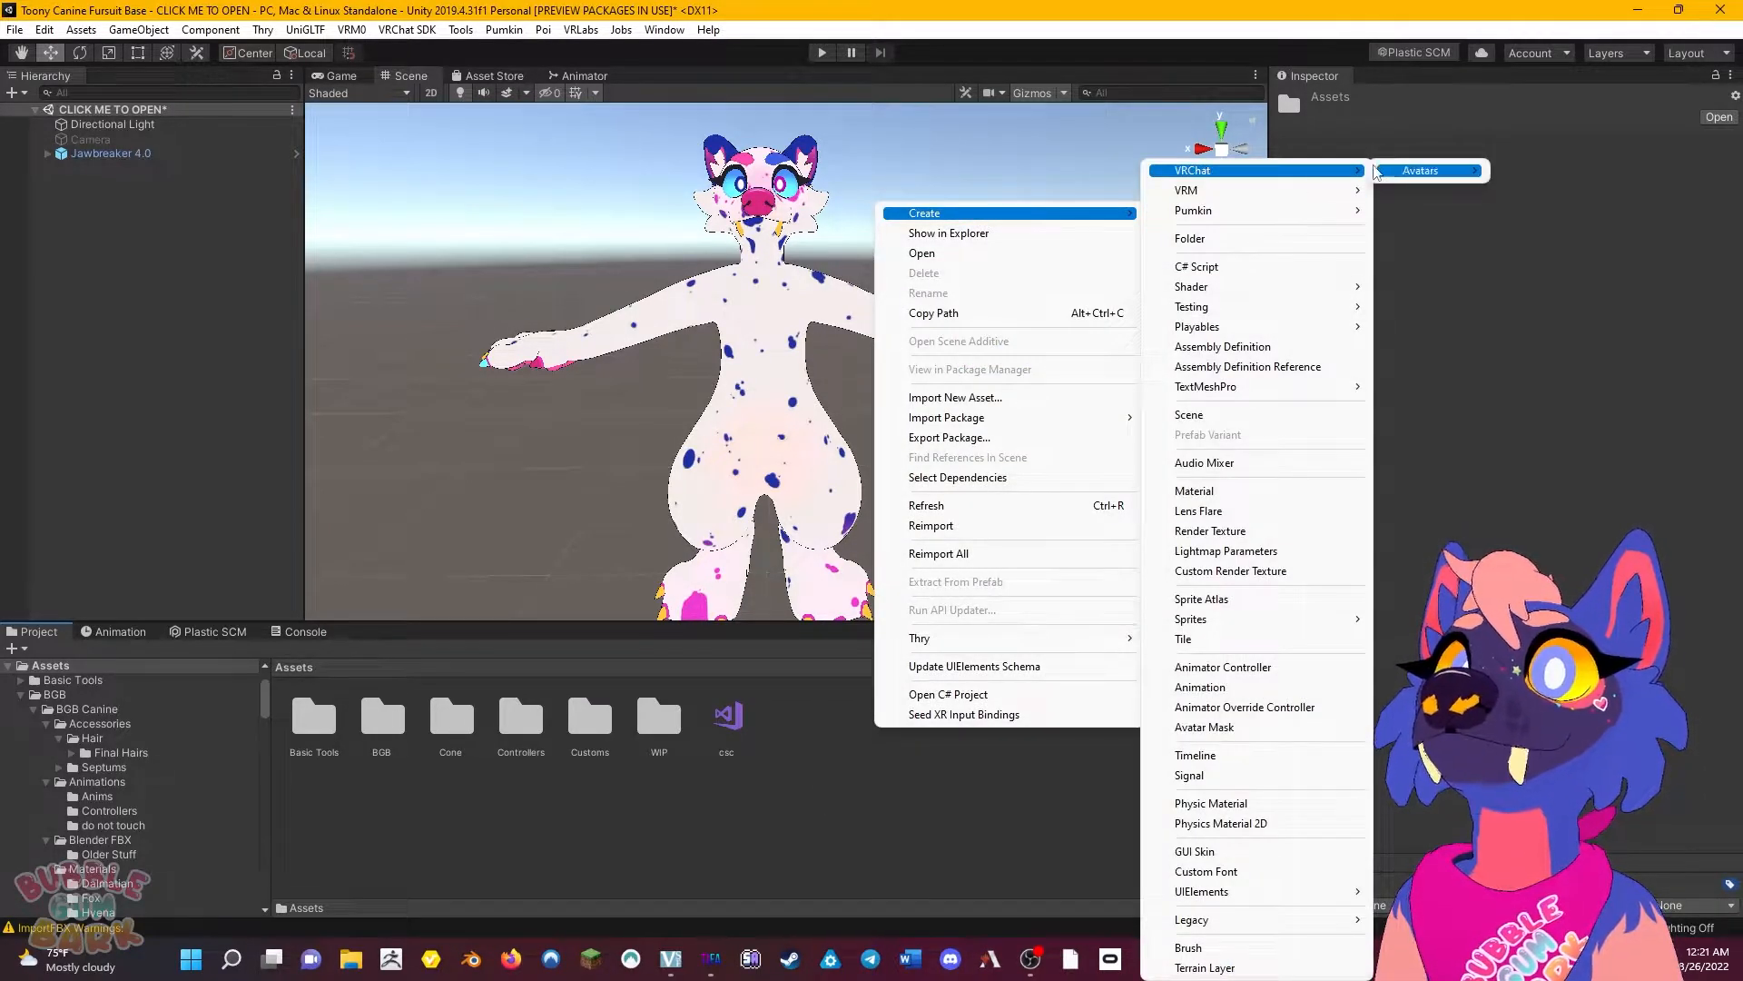
{"action": "mouse_move", "coordinate": [1435, 171]}
{"action": "left_click", "coordinate": [1544, 169]}
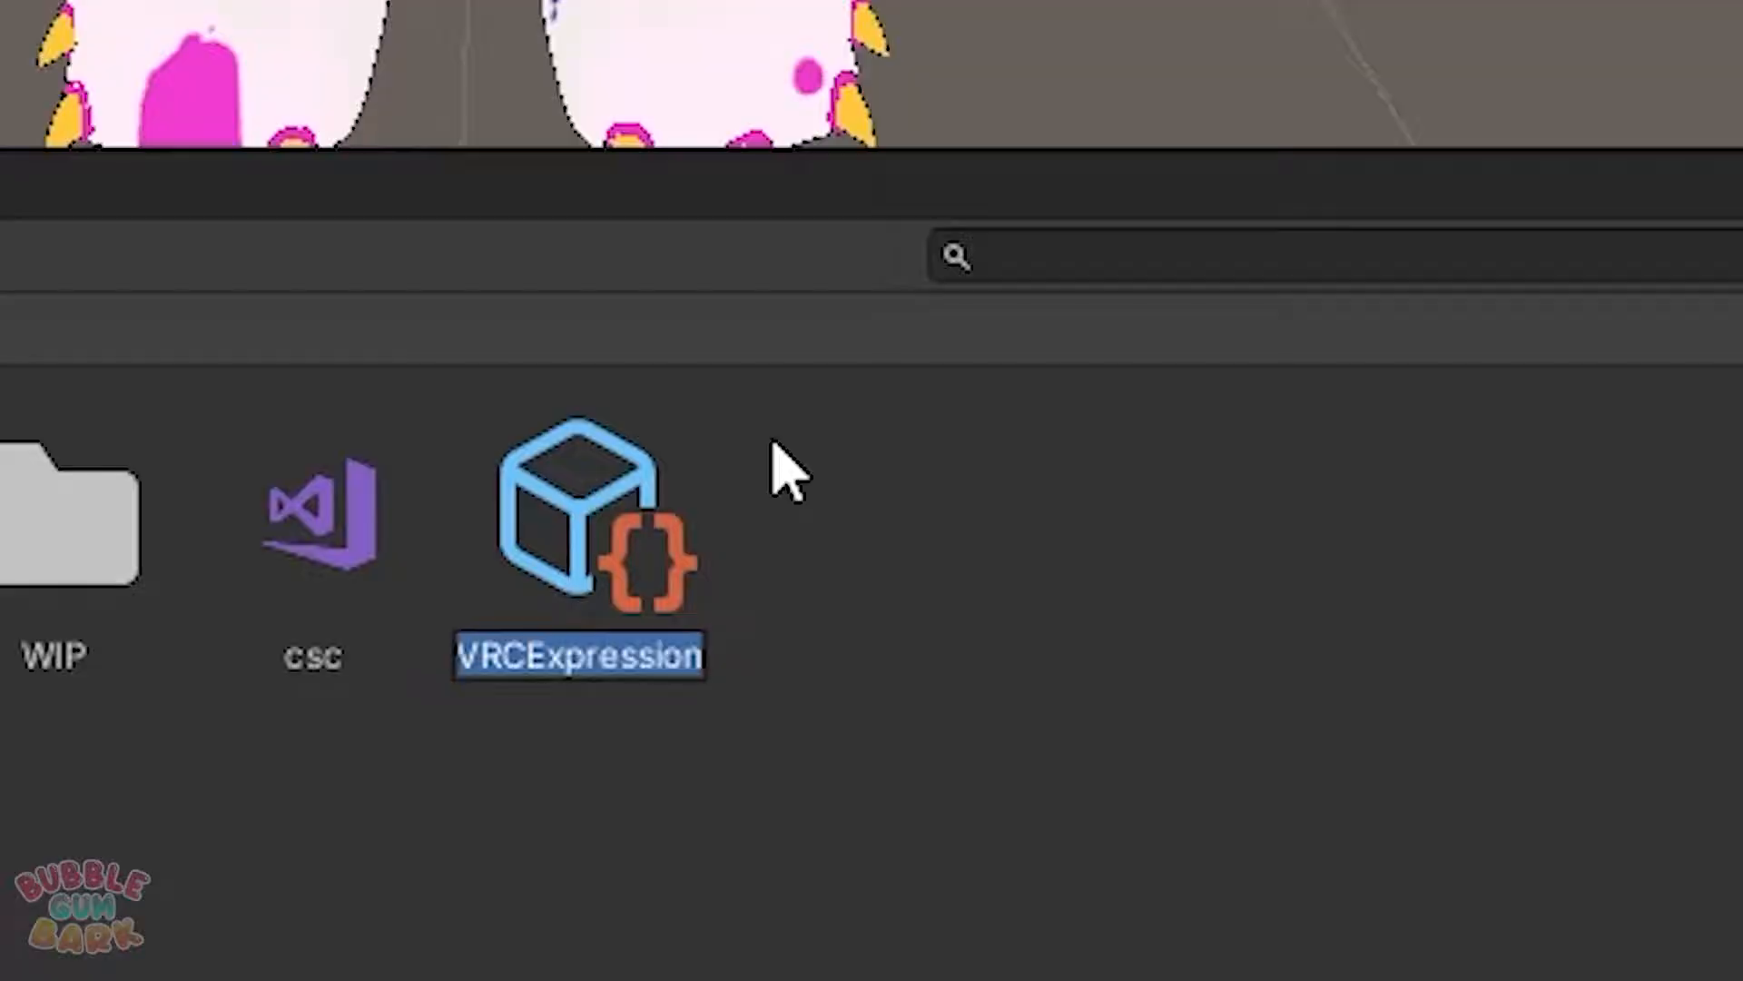
{"action": "type", "text": "Test Para"}
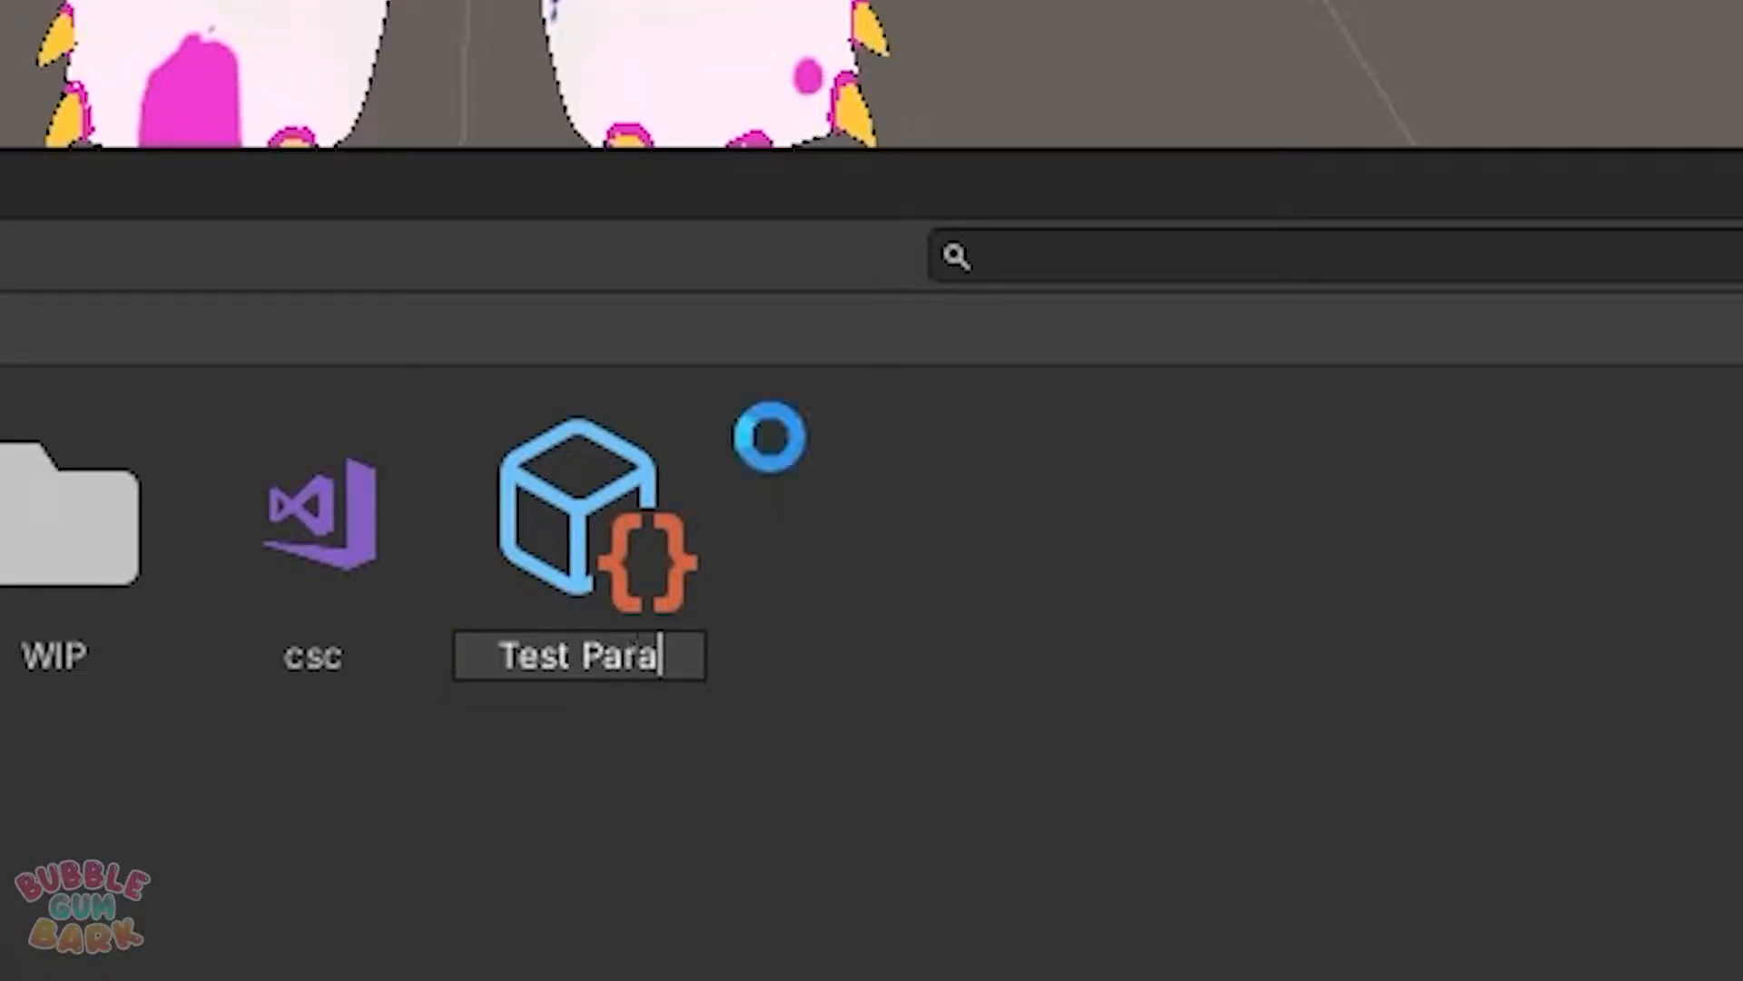
{"action": "left_click", "coordinate": [770, 437]}
Create a VRChat expressions menu asset named Test Menu in the root Assets folder.
{"action": "right_click", "coordinate": [1215, 592]}
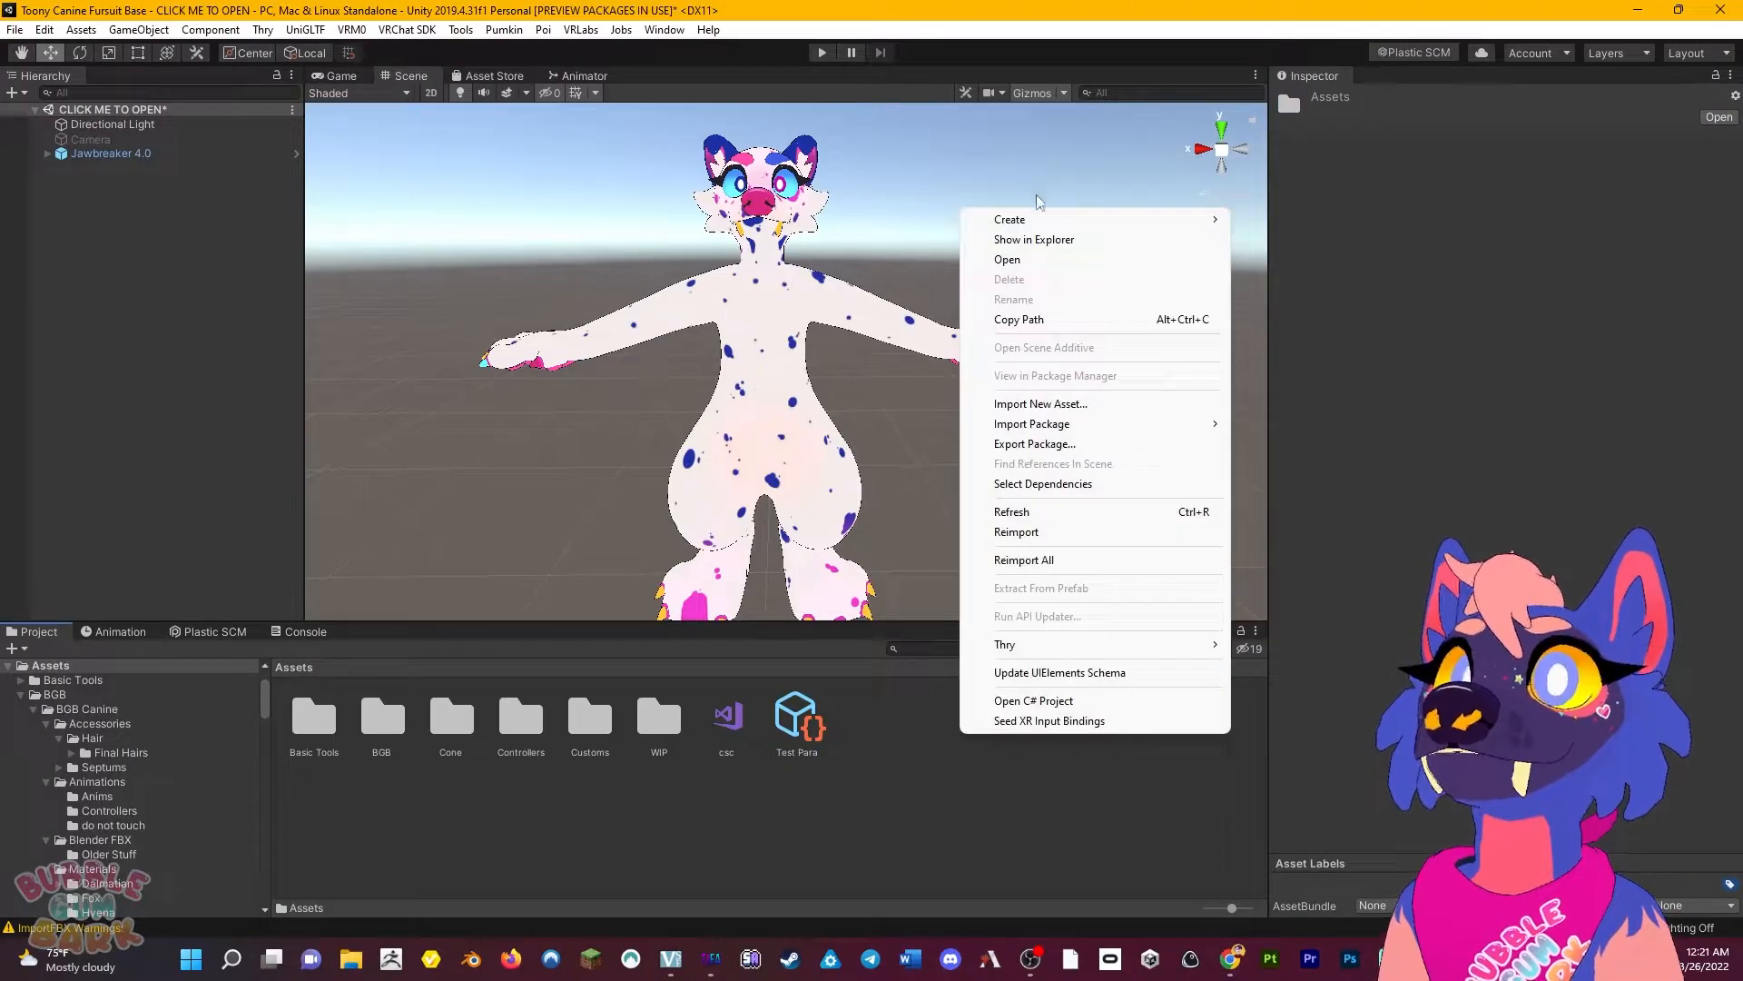
{"action": "mouse_move", "coordinate": [1041, 220]}
{"action": "mouse_move", "coordinate": [1440, 177]}
{"action": "mouse_move", "coordinate": [1536, 177]}
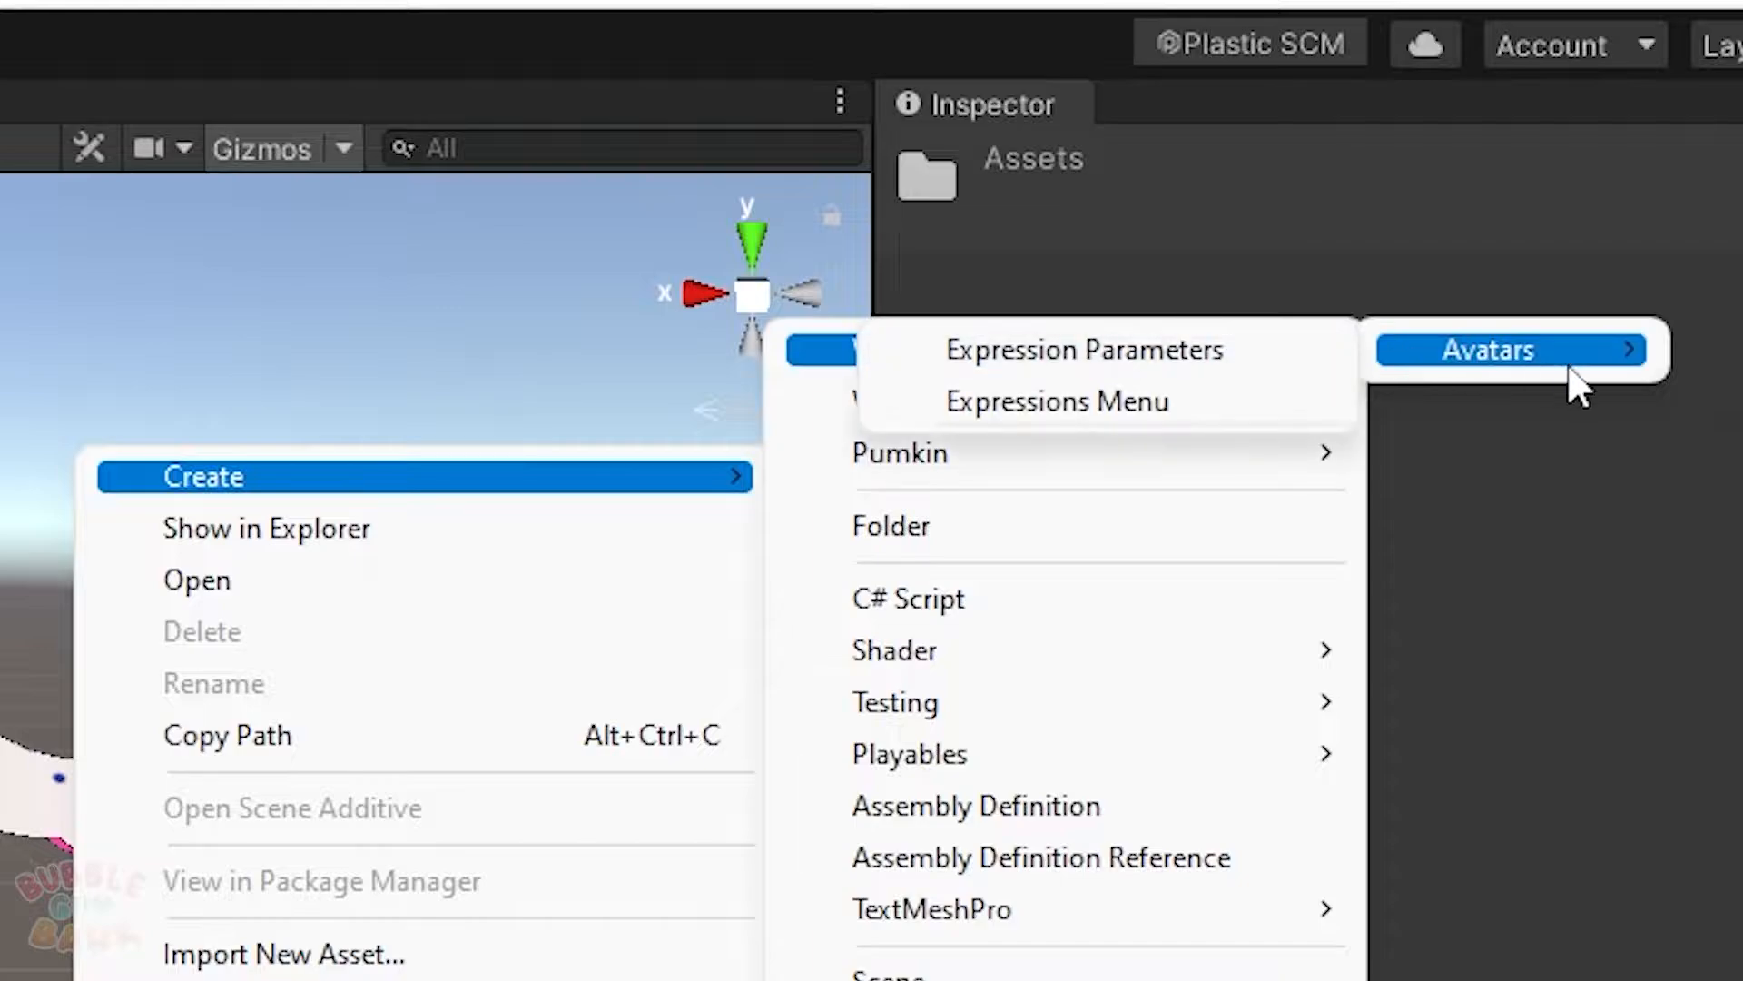
{"action": "left_click", "coordinate": [1249, 401]}
{"action": "type", "text": "T"}
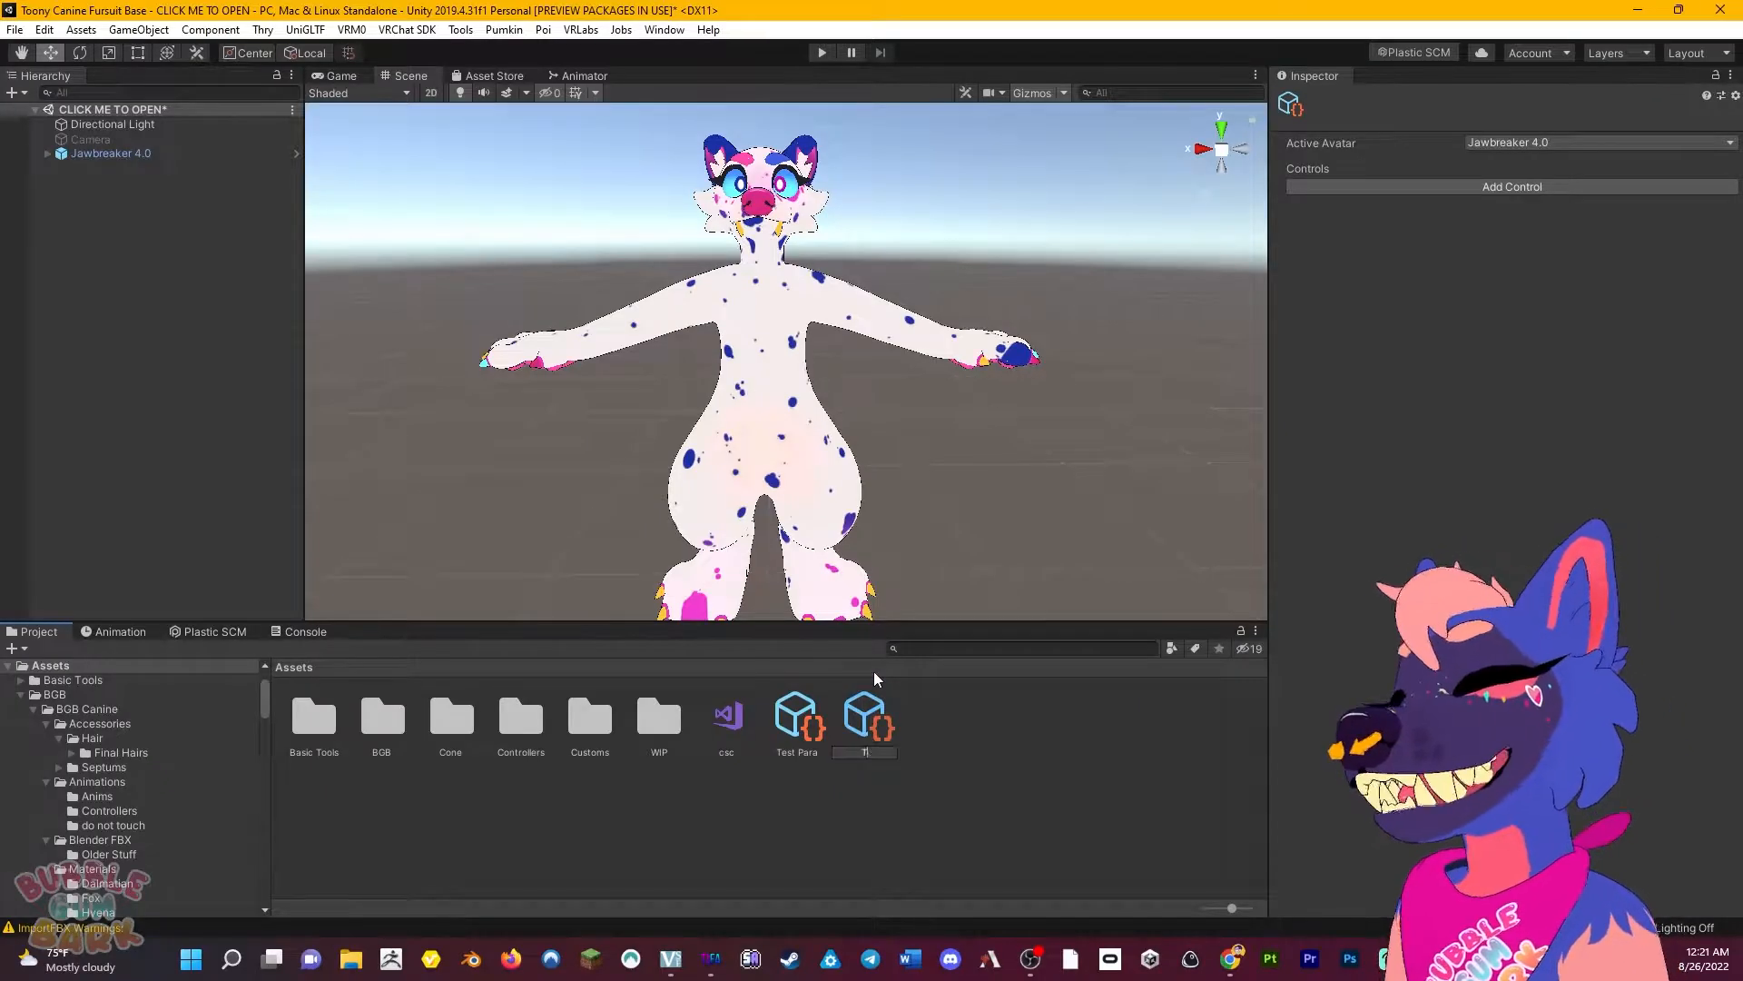
{"action": "type", "text": "est Menu"}
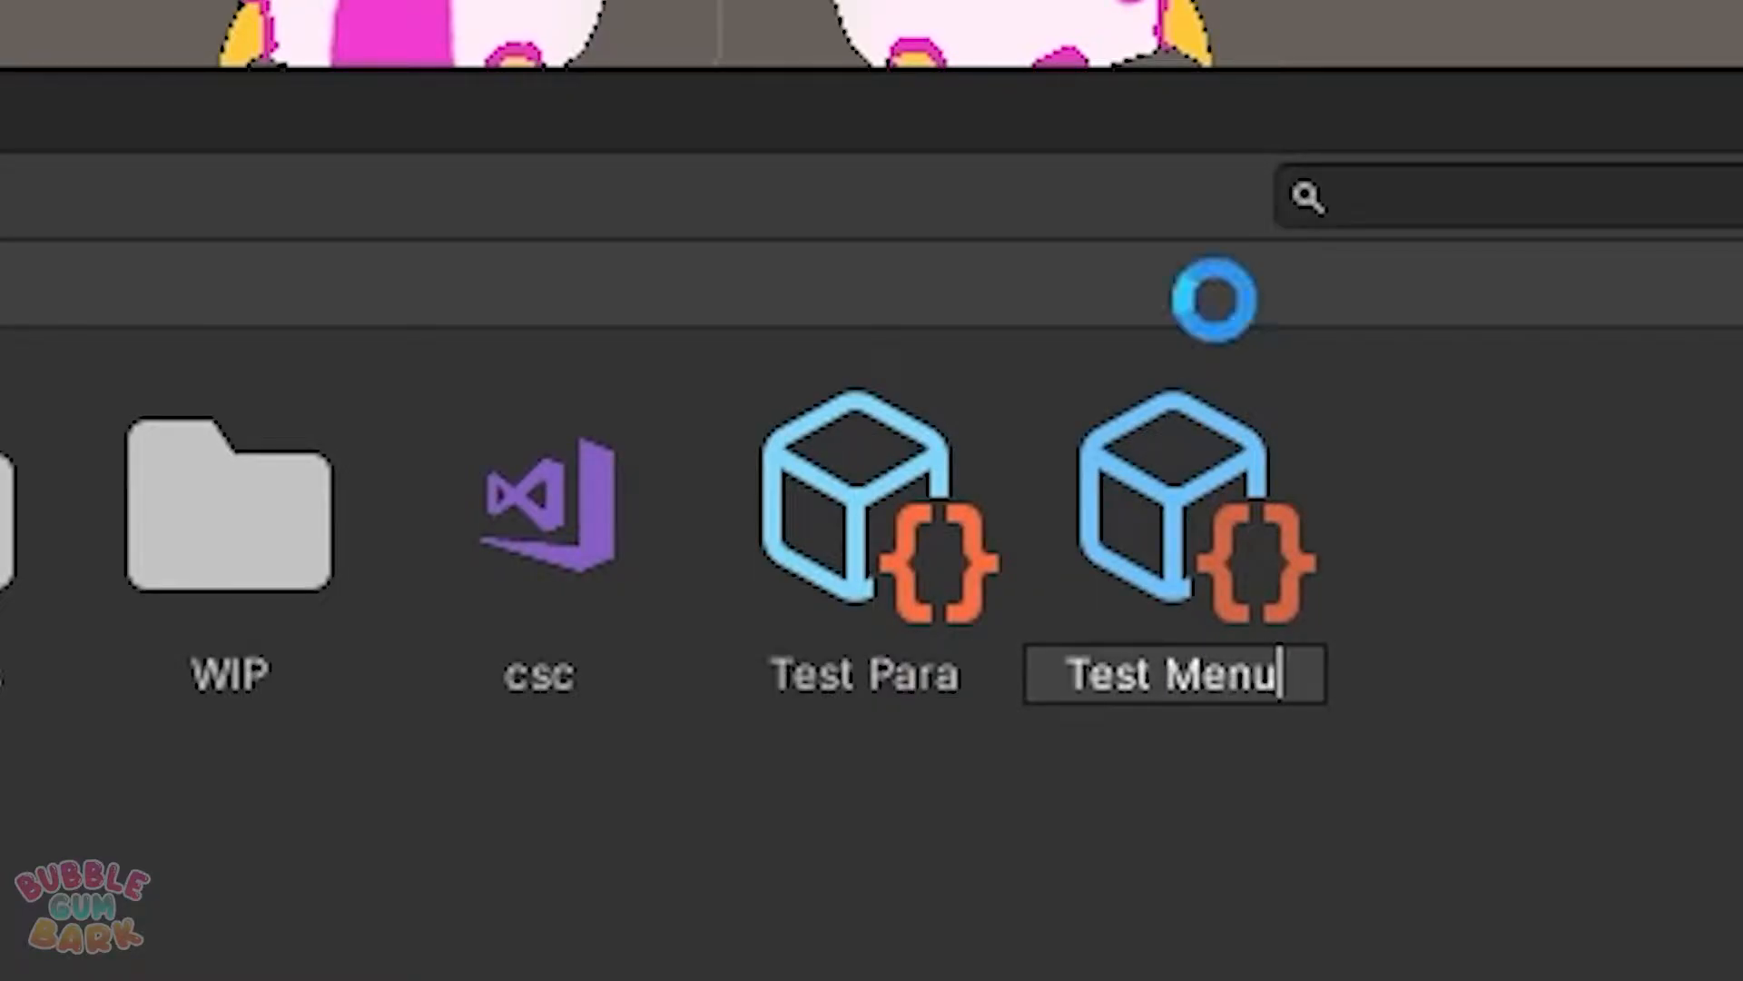
{"action": "key", "text": "Return"}
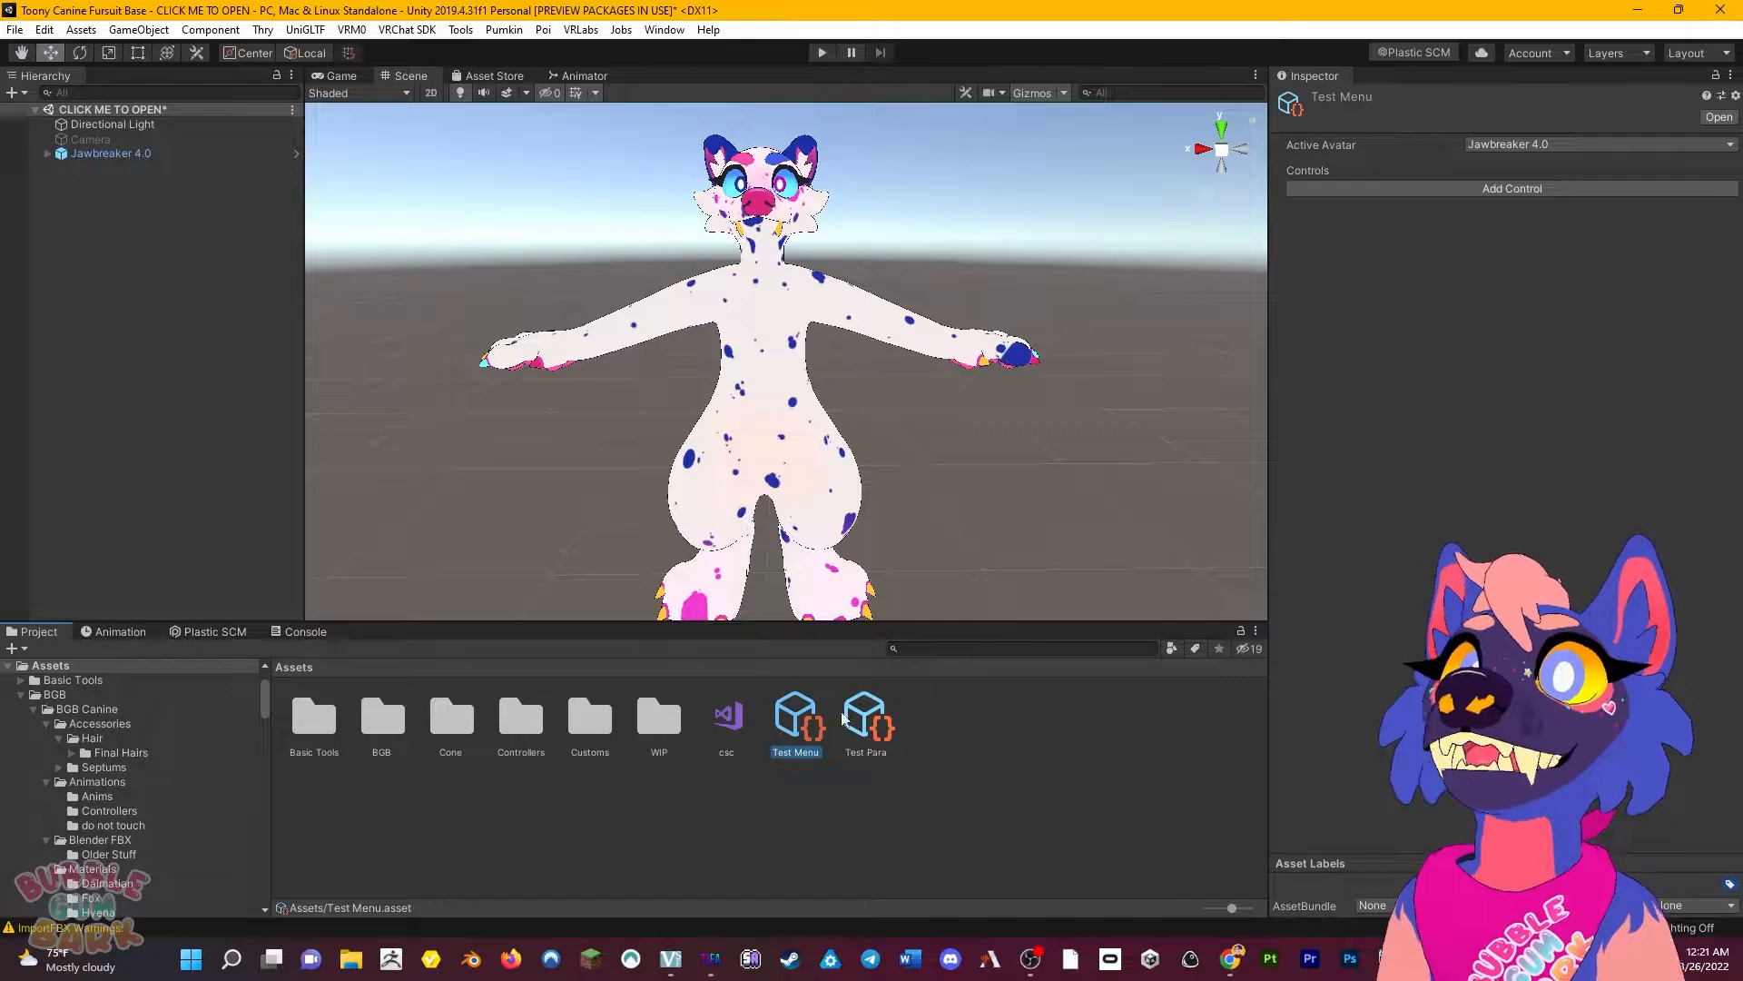
Assign Test Menu and Test Para as the avatar's expression menu and parameters.
{"action": "left_click", "coordinate": [864, 710]}
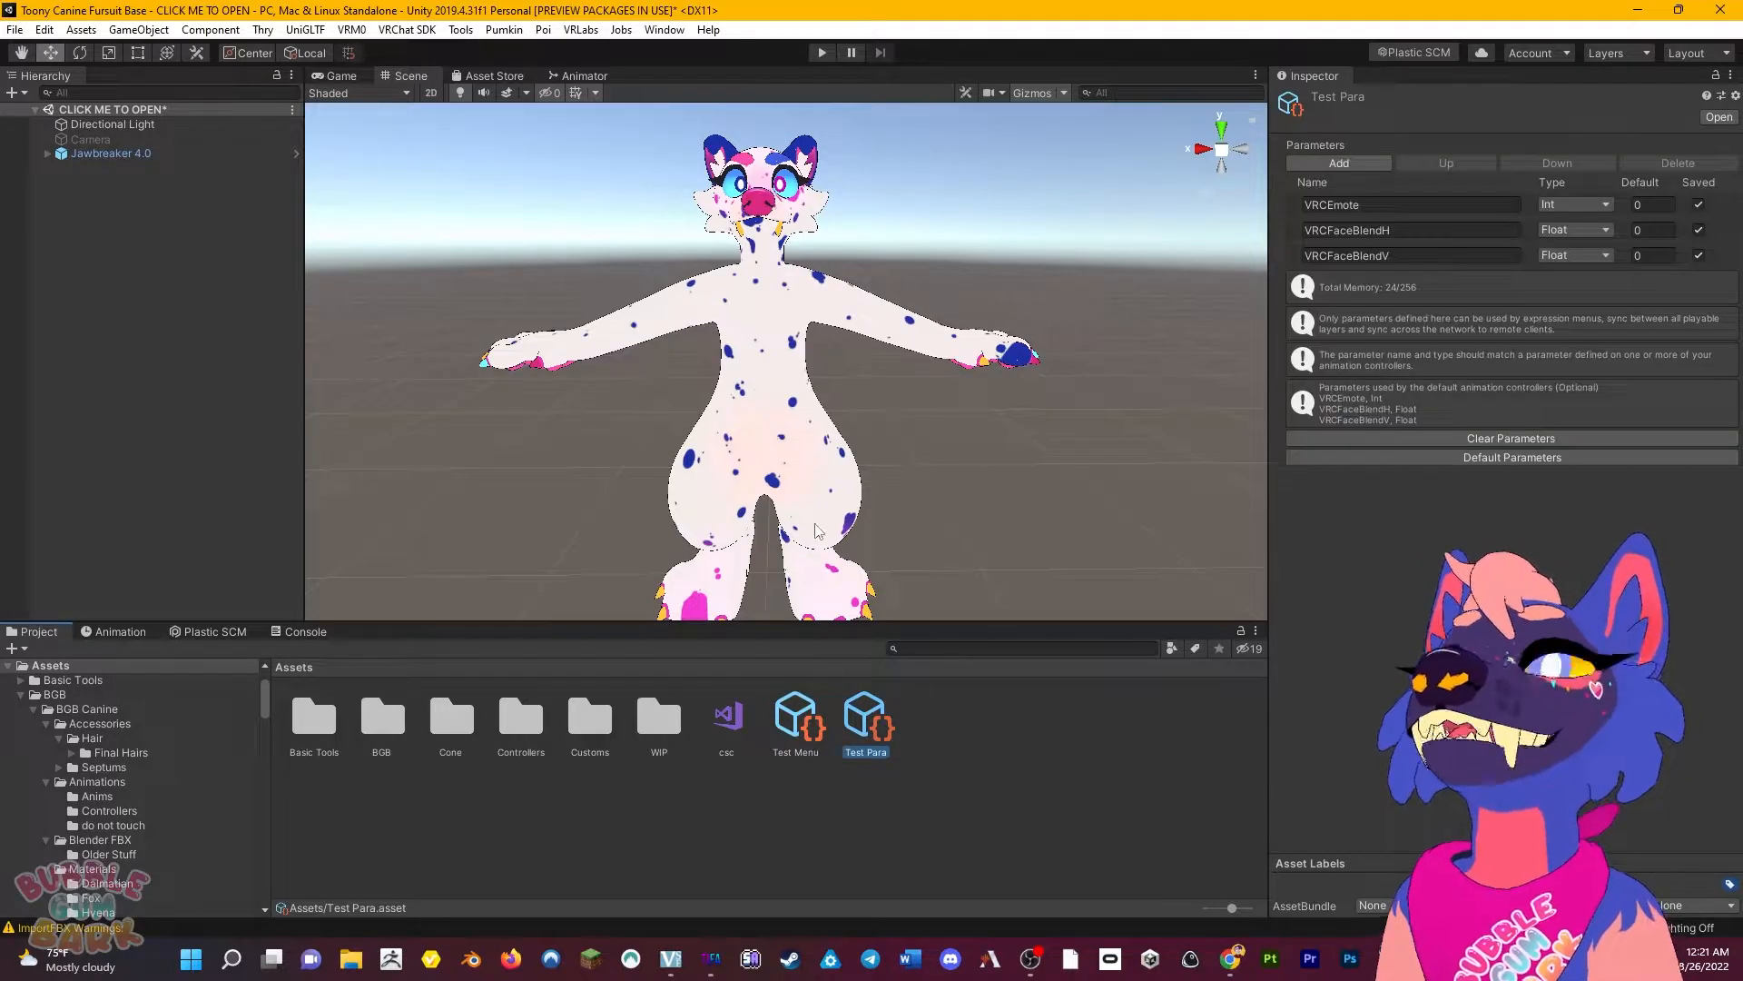
{"action": "left_click", "coordinate": [837, 475]}
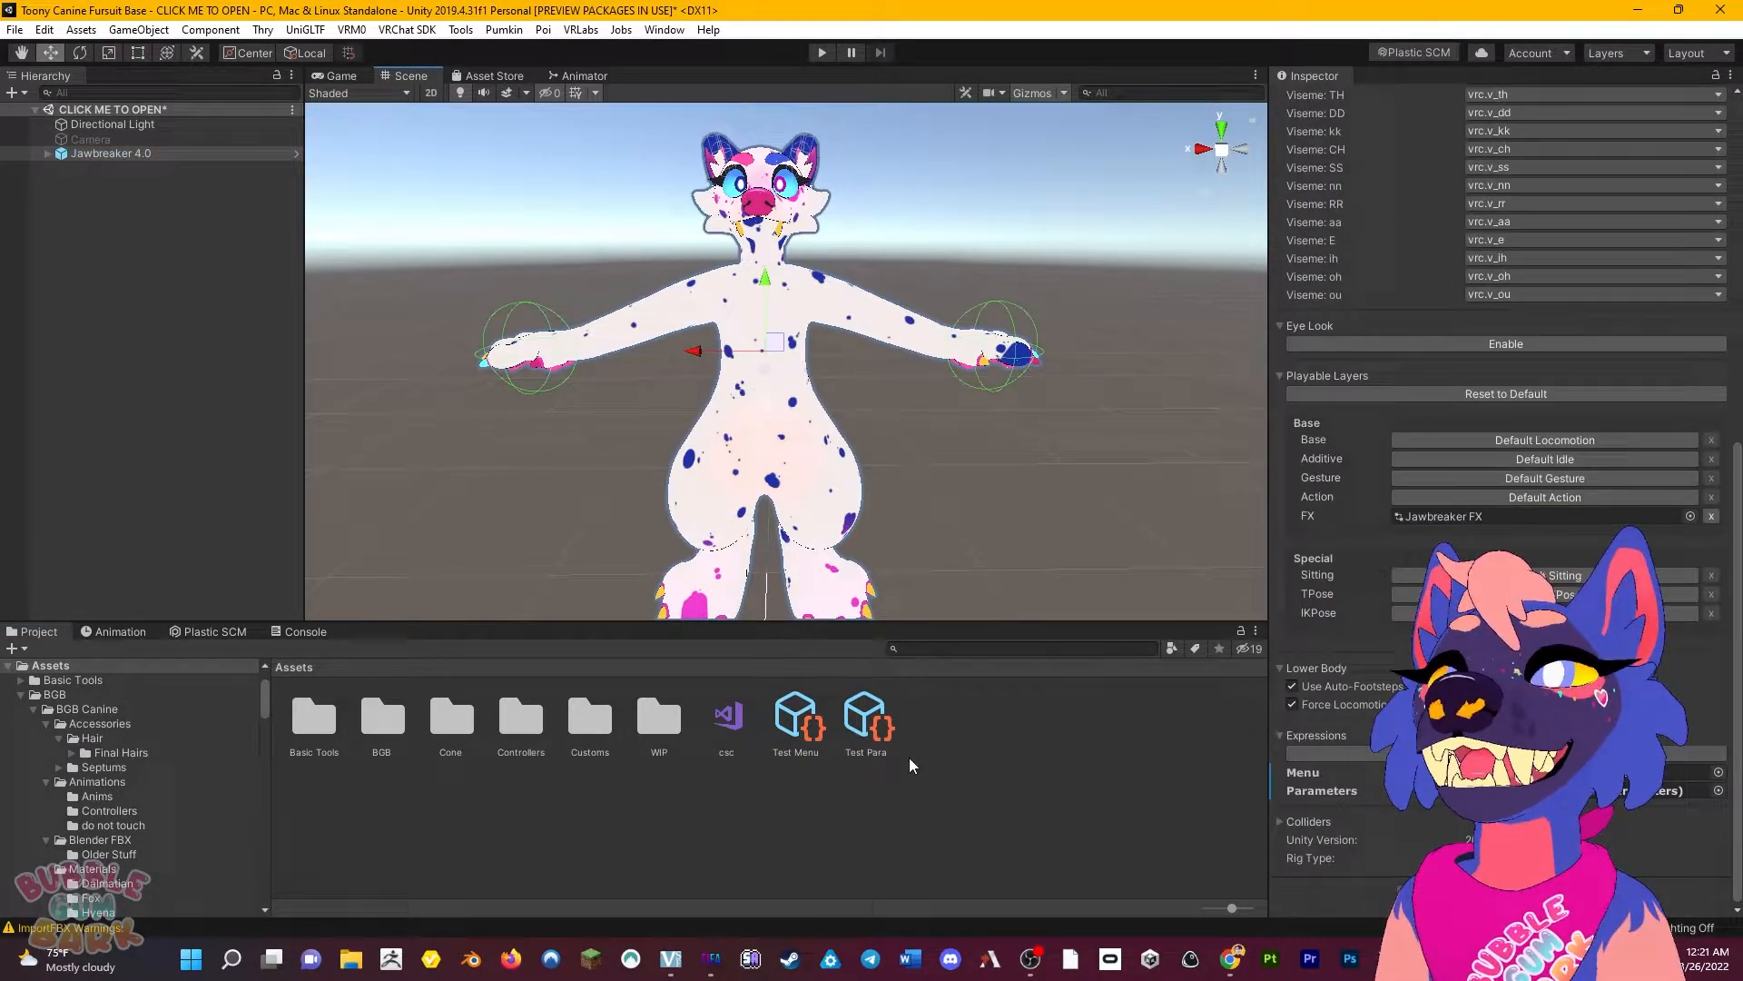
{"action": "left_click", "coordinate": [795, 722]}
{"action": "left_click", "coordinate": [801, 469]}
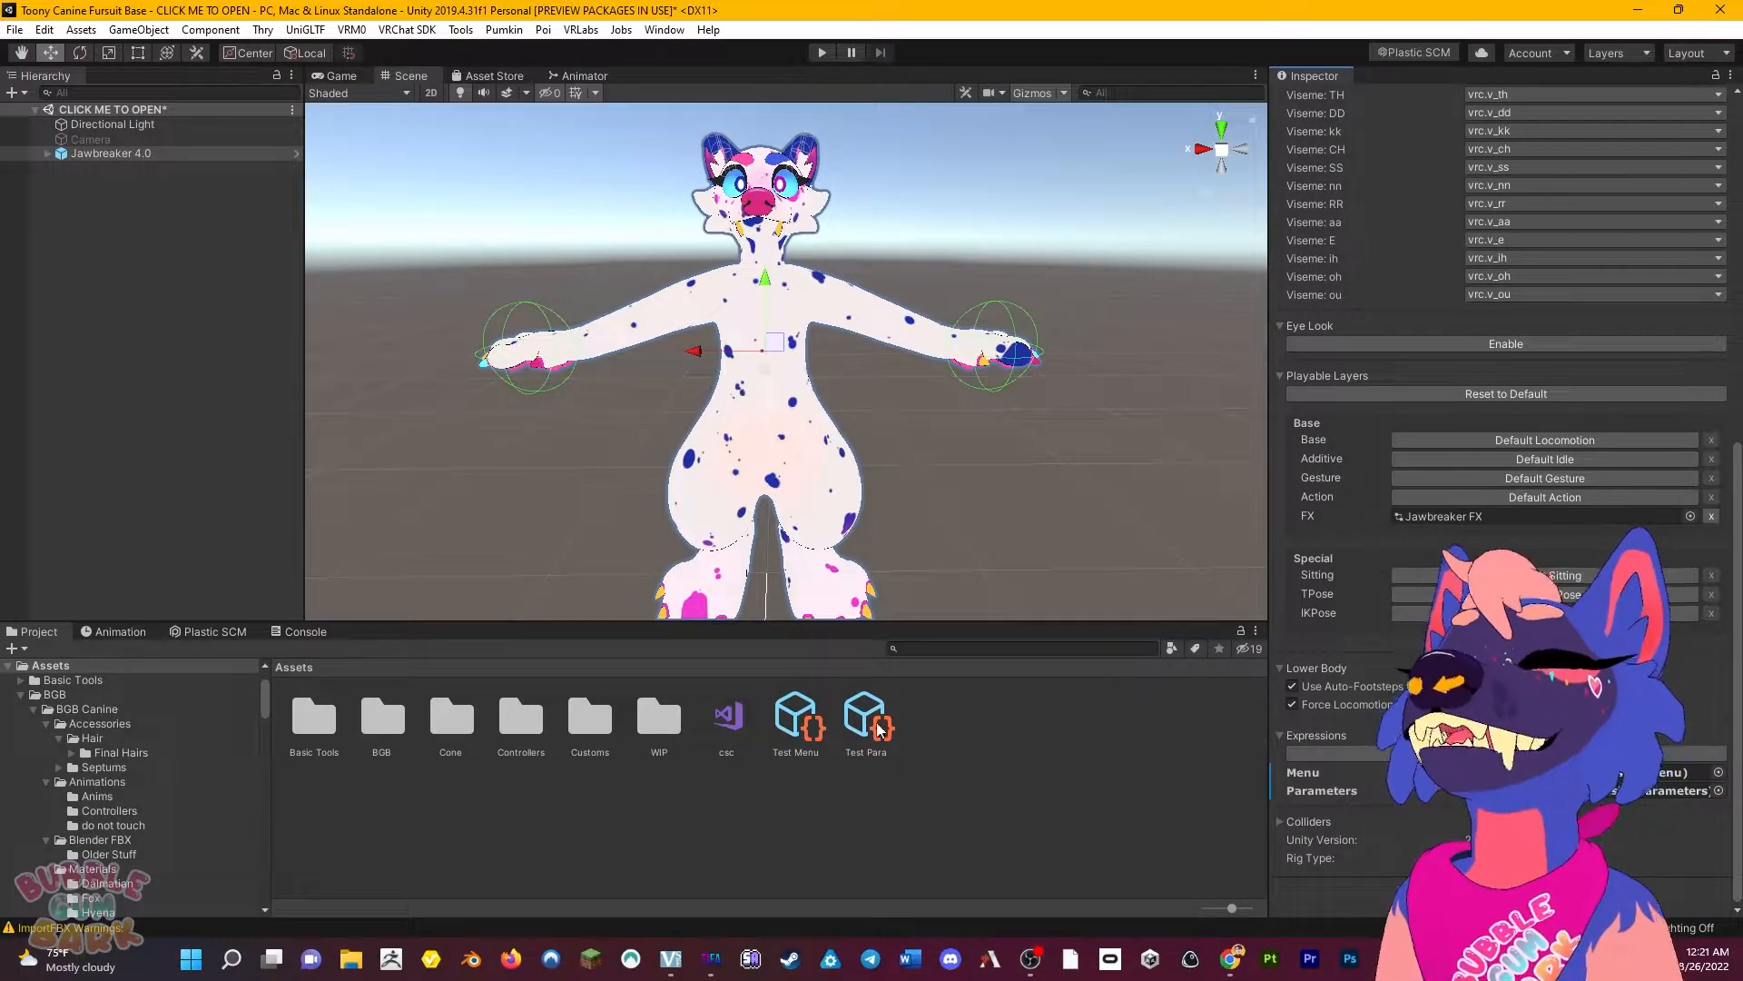
Add a parameter named Burger On with type Bool to the Test Para asset.
{"action": "left_click", "coordinate": [888, 720]}
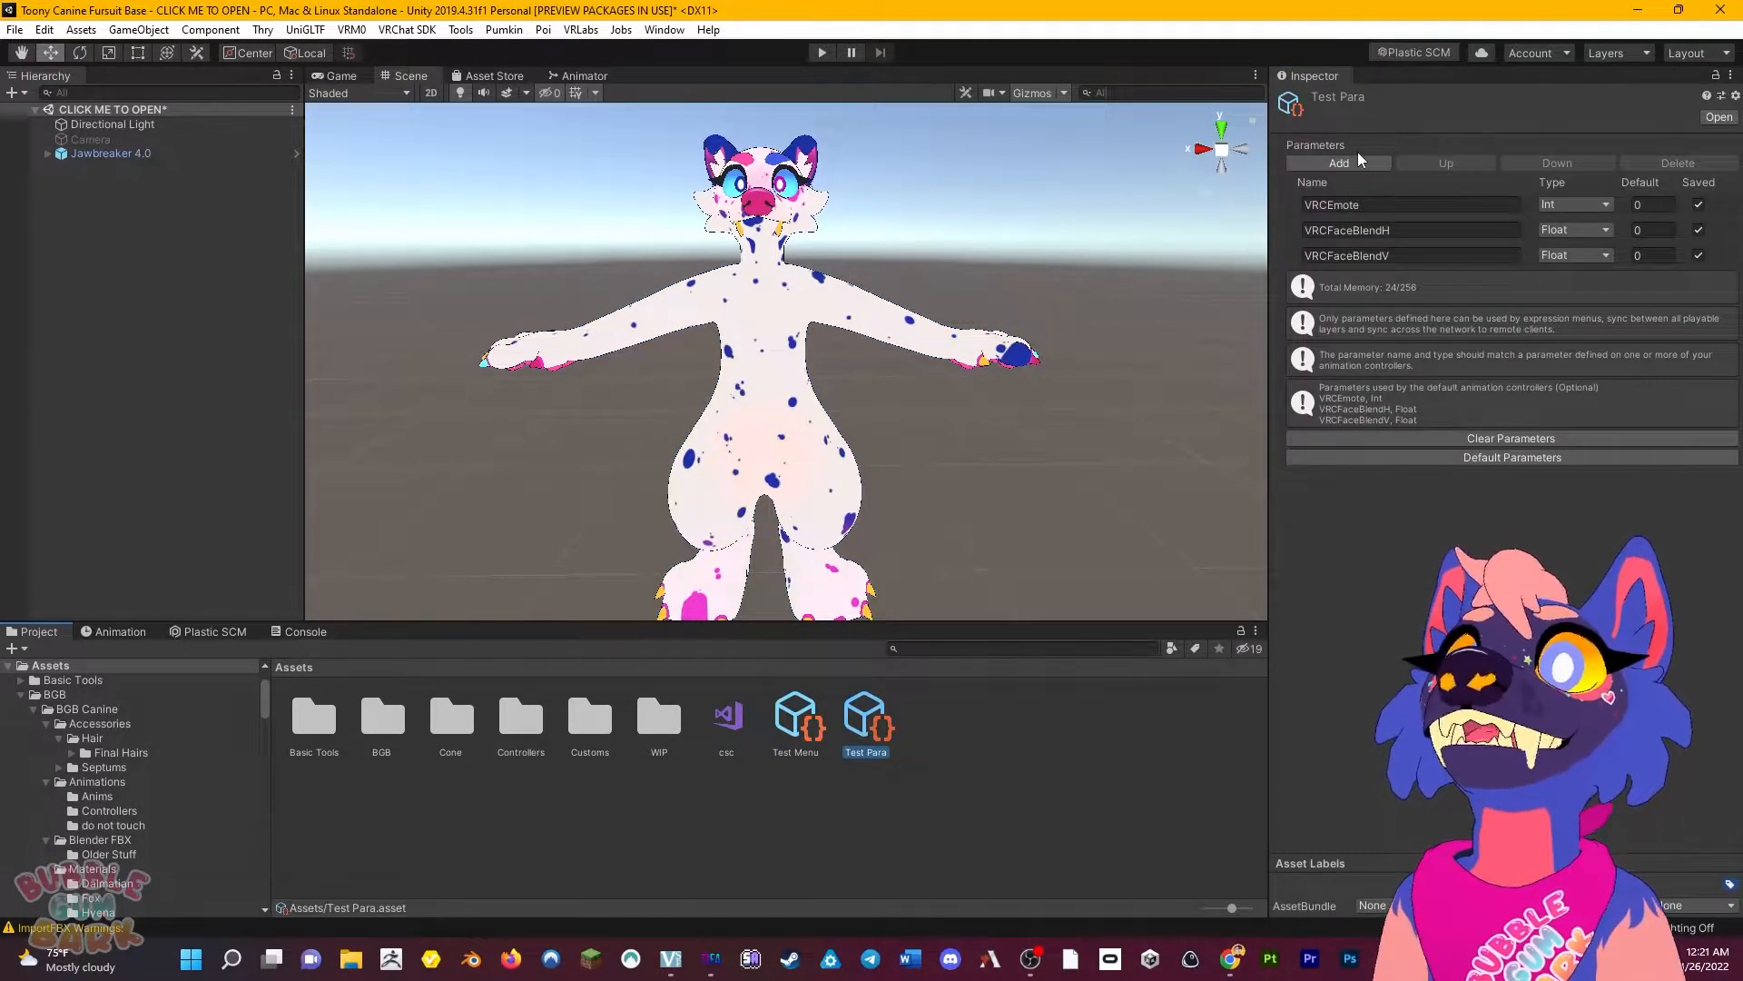
{"action": "left_click", "coordinate": [1340, 163]}
{"action": "left_click", "coordinate": [1371, 280]}
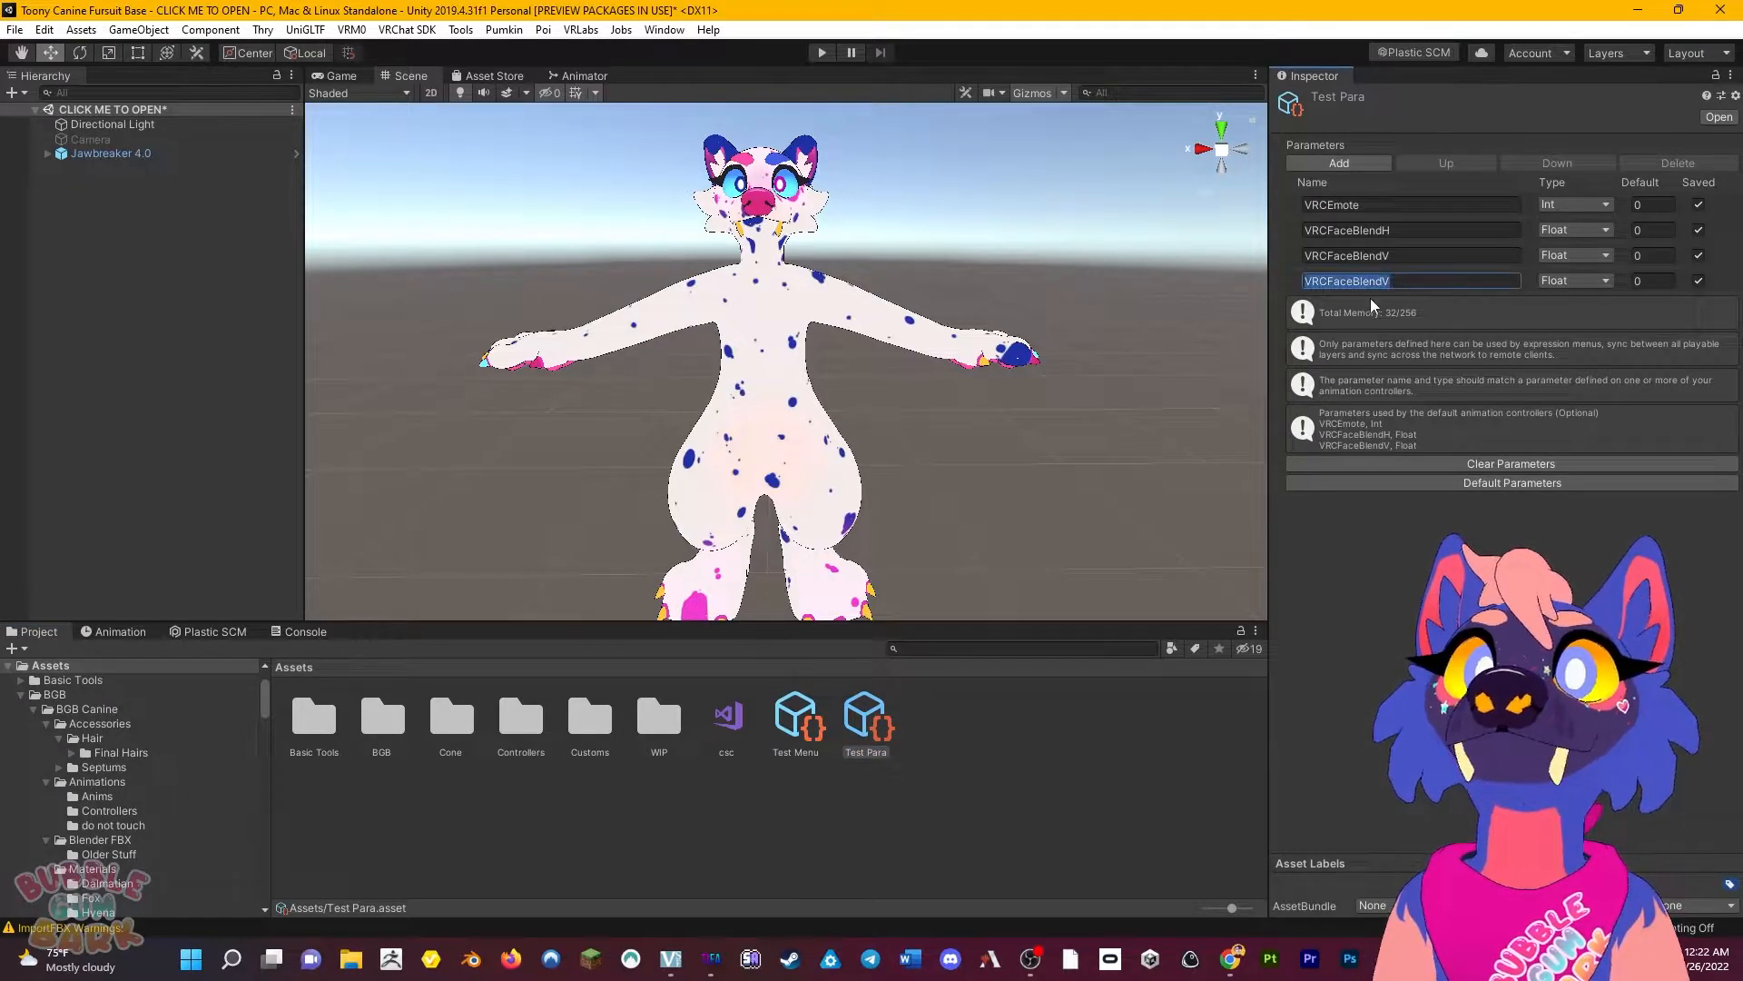
{"action": "type", "text": "Burger"}
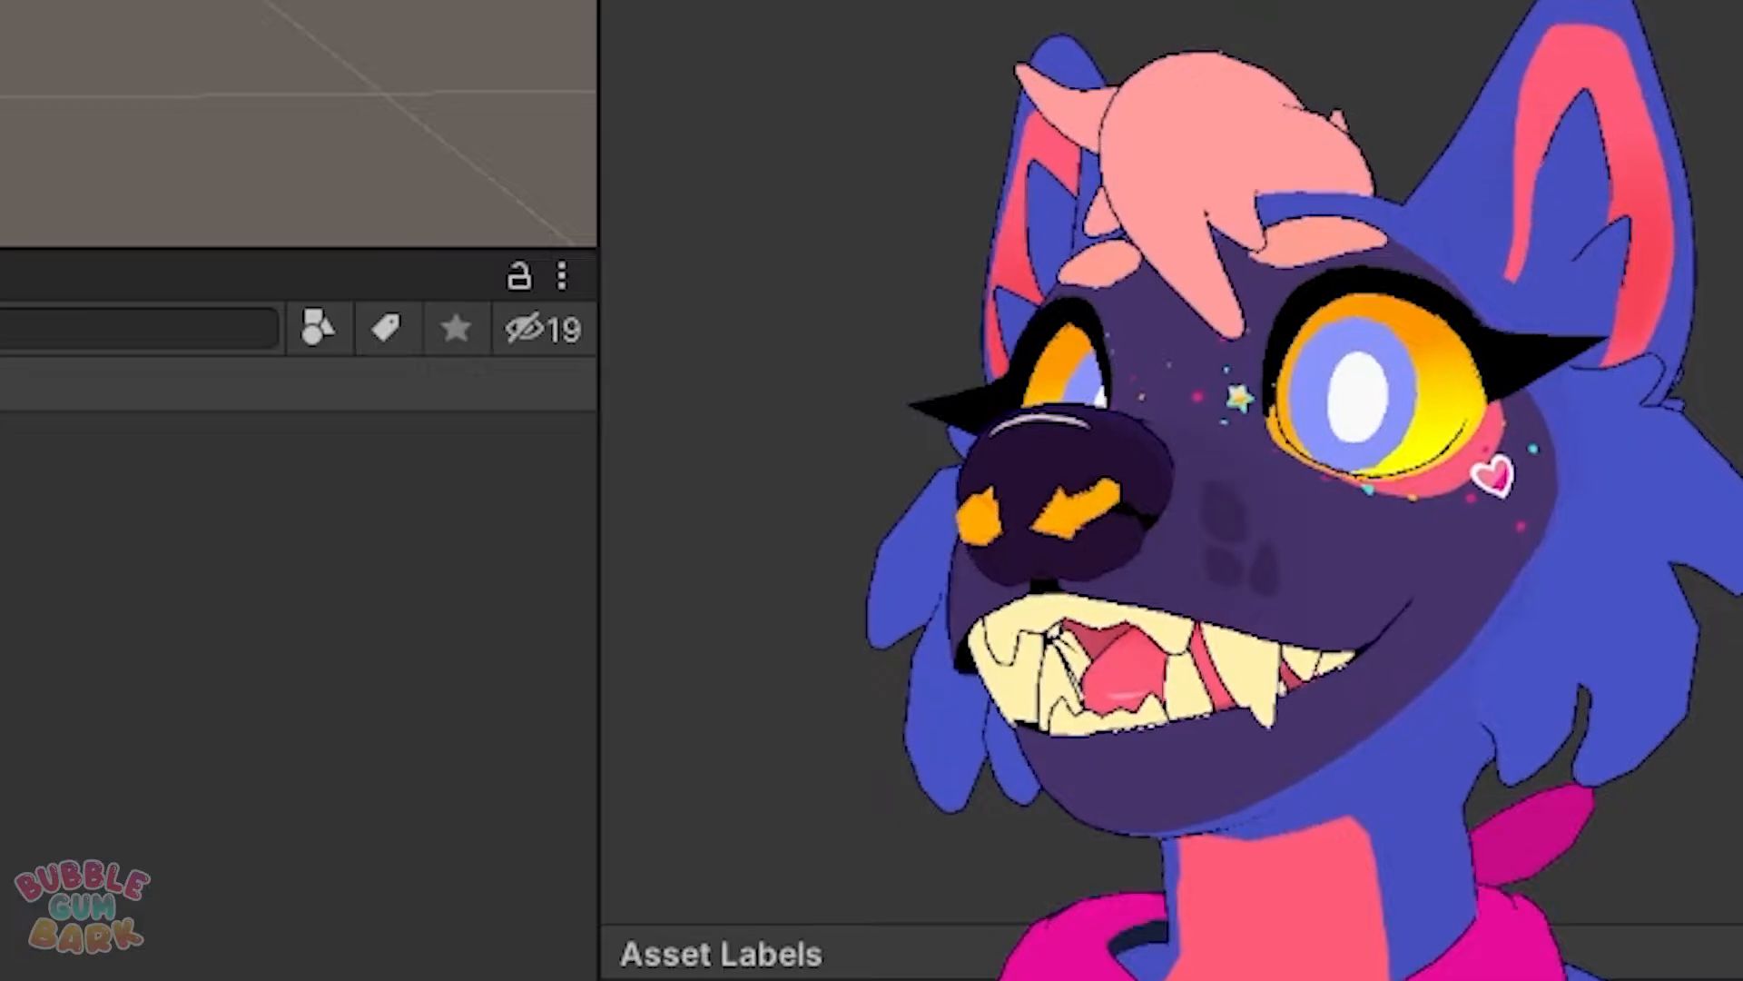
{"action": "type", "text": "O"}
{"action": "type", "text": "n"}
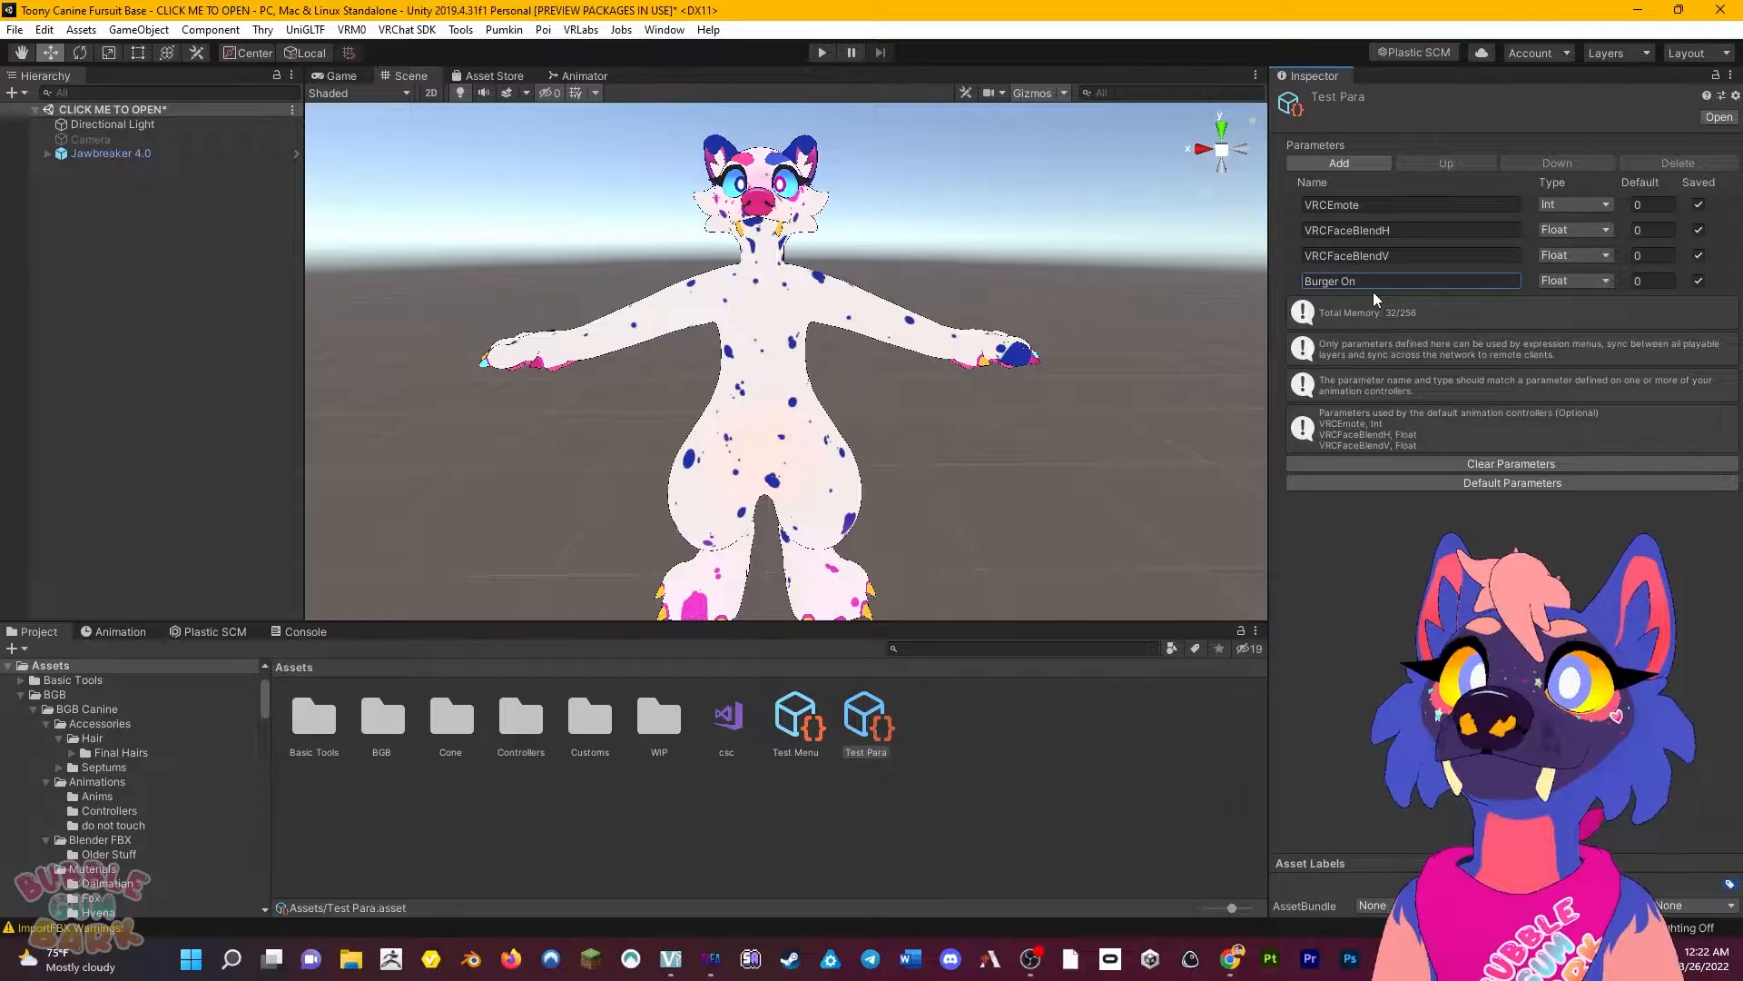
{"action": "left_click", "coordinate": [1494, 564]}
{"action": "left_click", "coordinate": [1180, 595]}
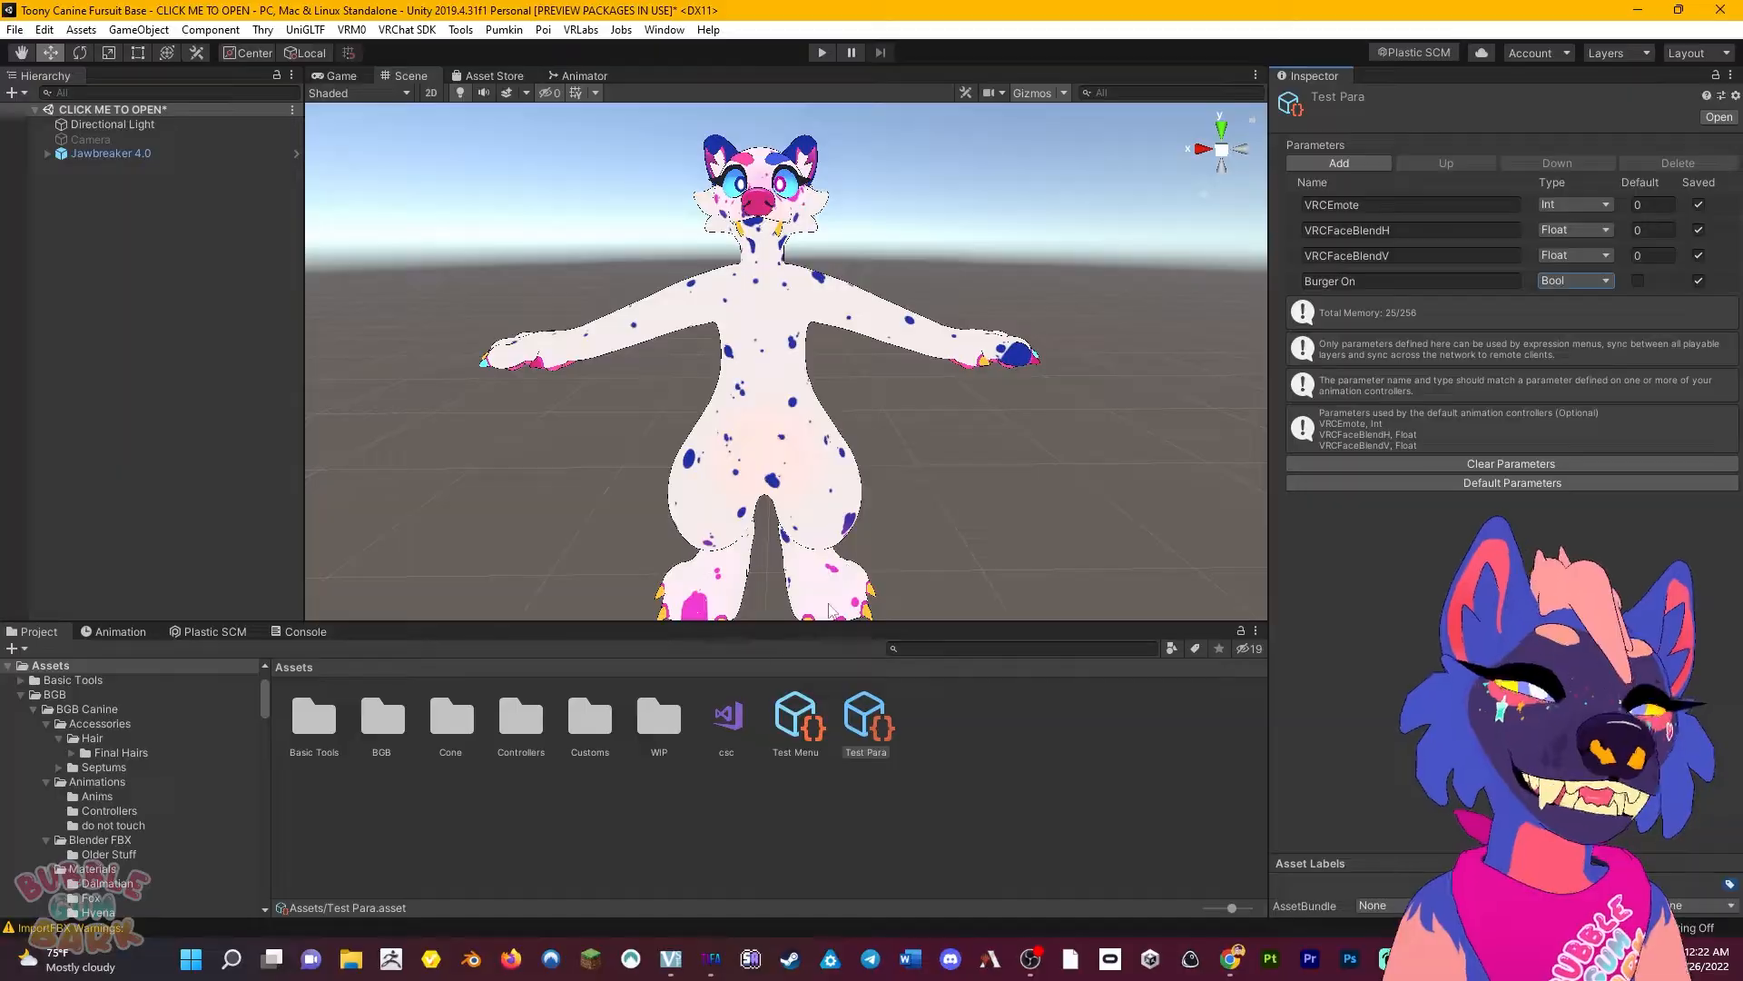
Add a Toggle control named Burger On to Test Menu and link it to the Burger On parameter.
{"action": "left_click", "coordinate": [803, 729]}
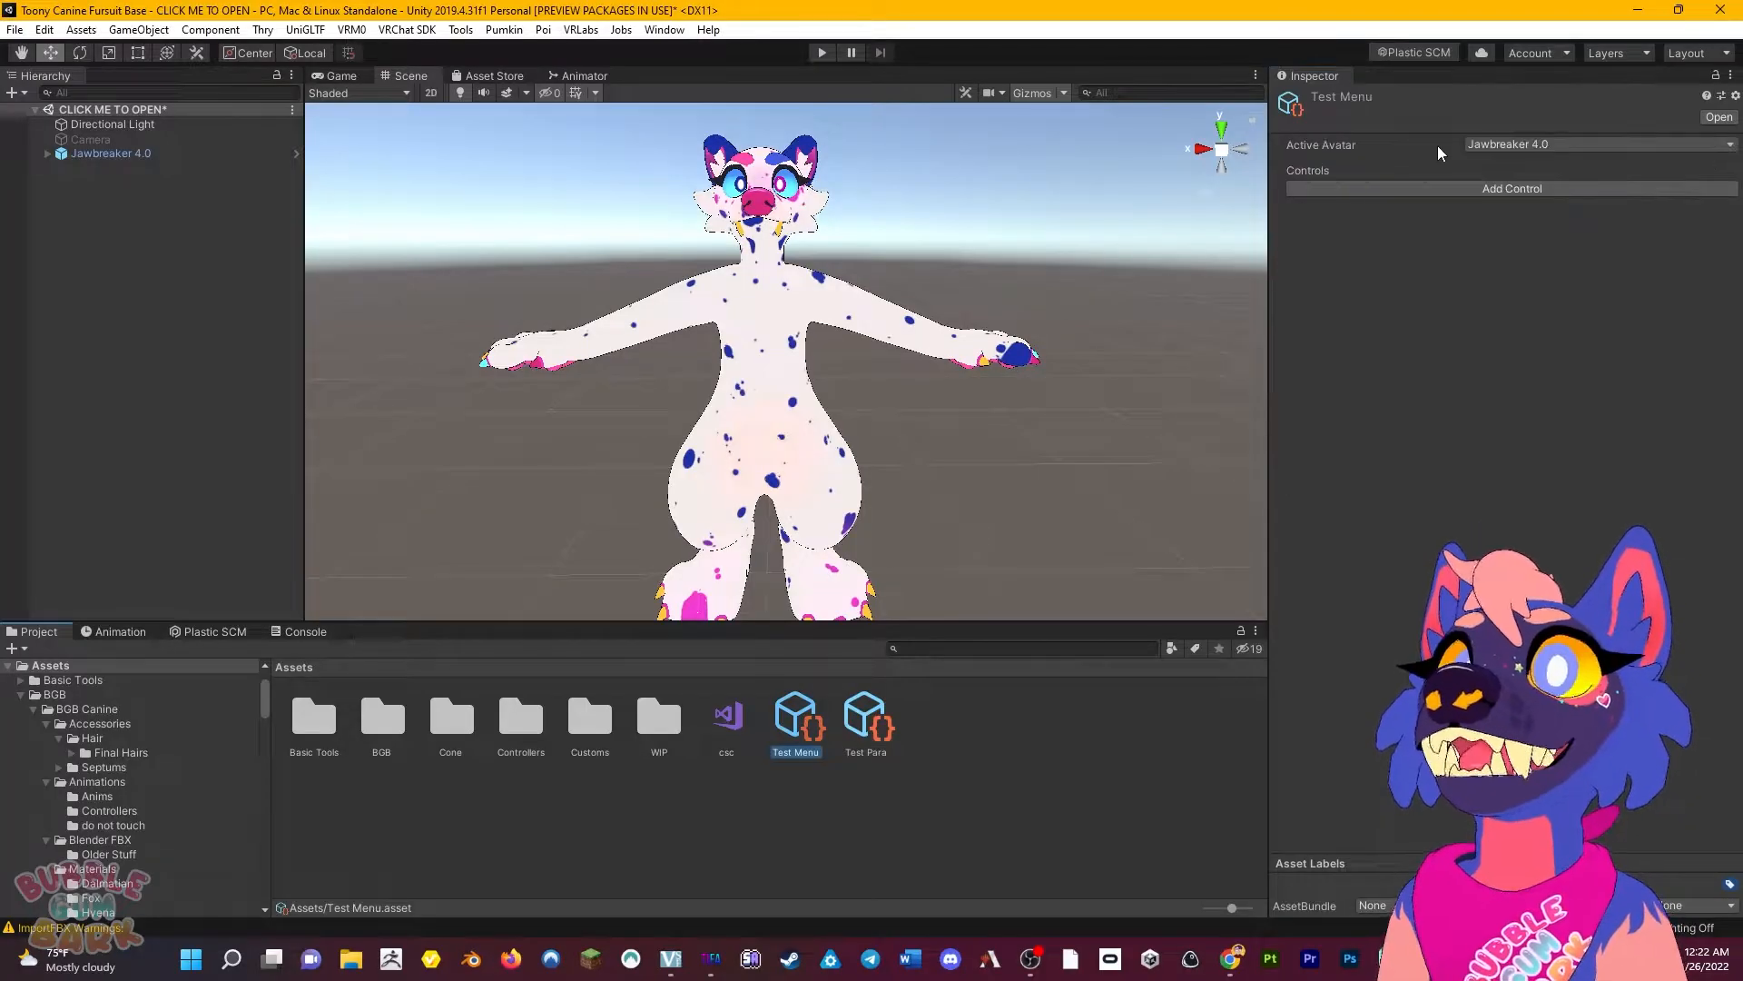
{"action": "left_click", "coordinate": [1467, 189]}
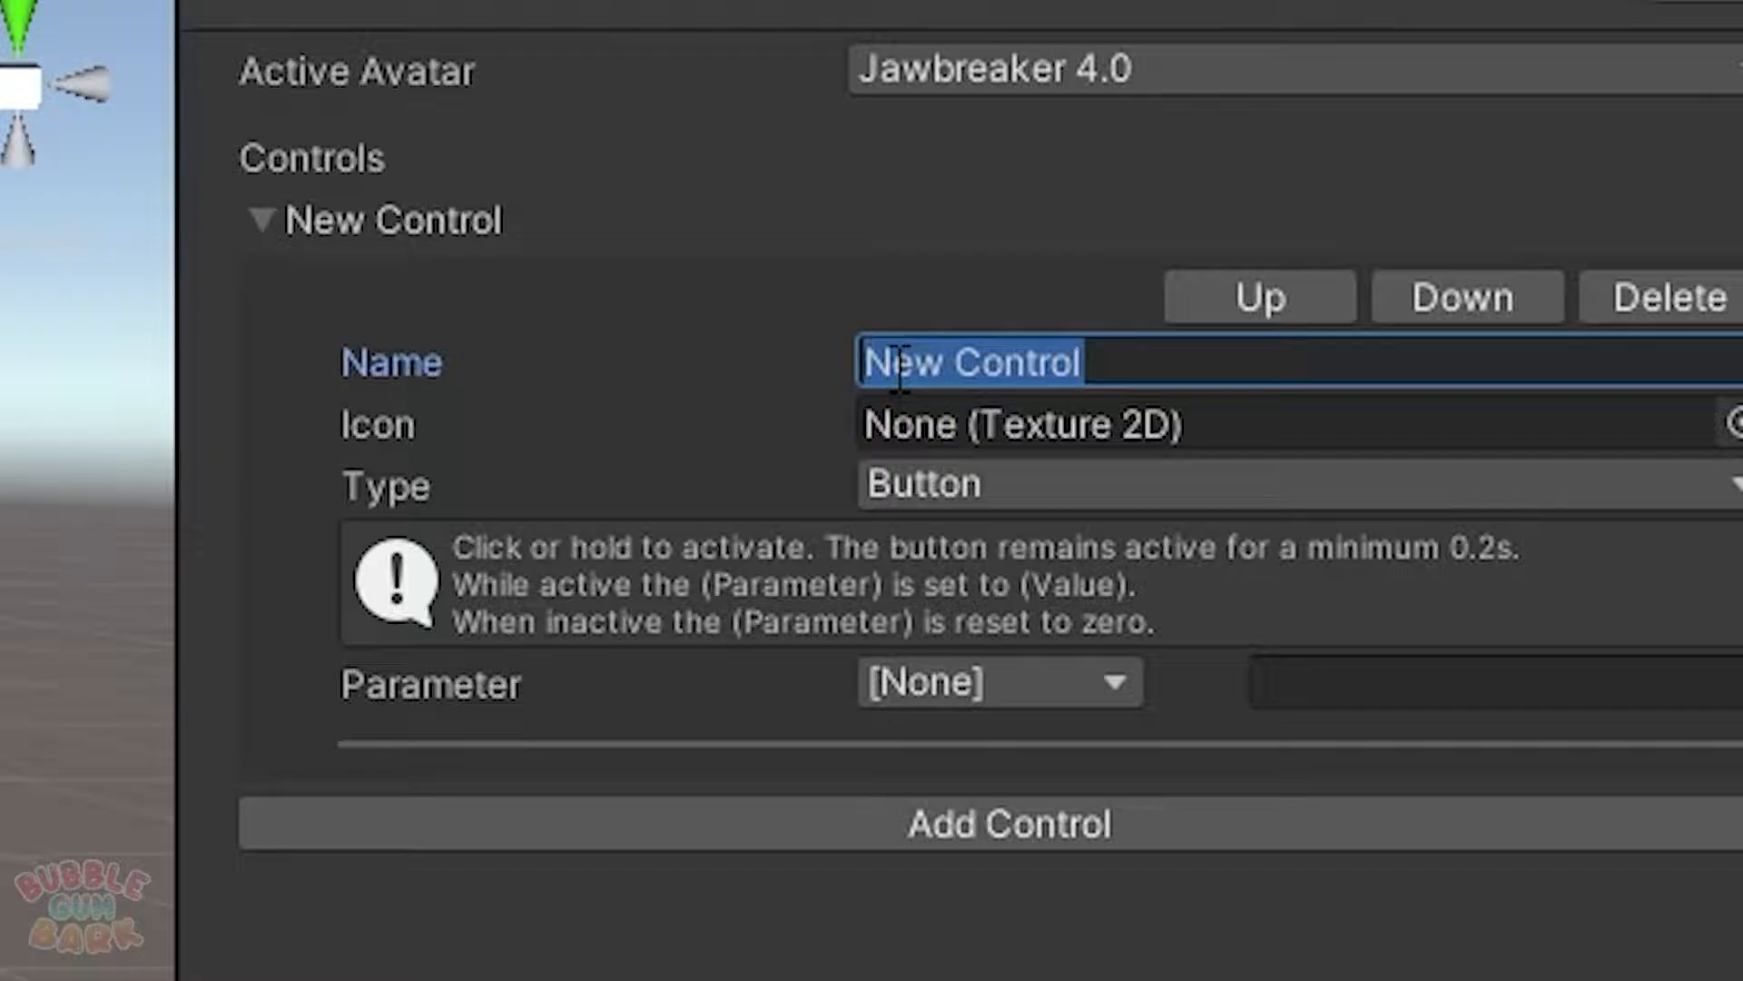
{"action": "type", "text": "Burger On"}
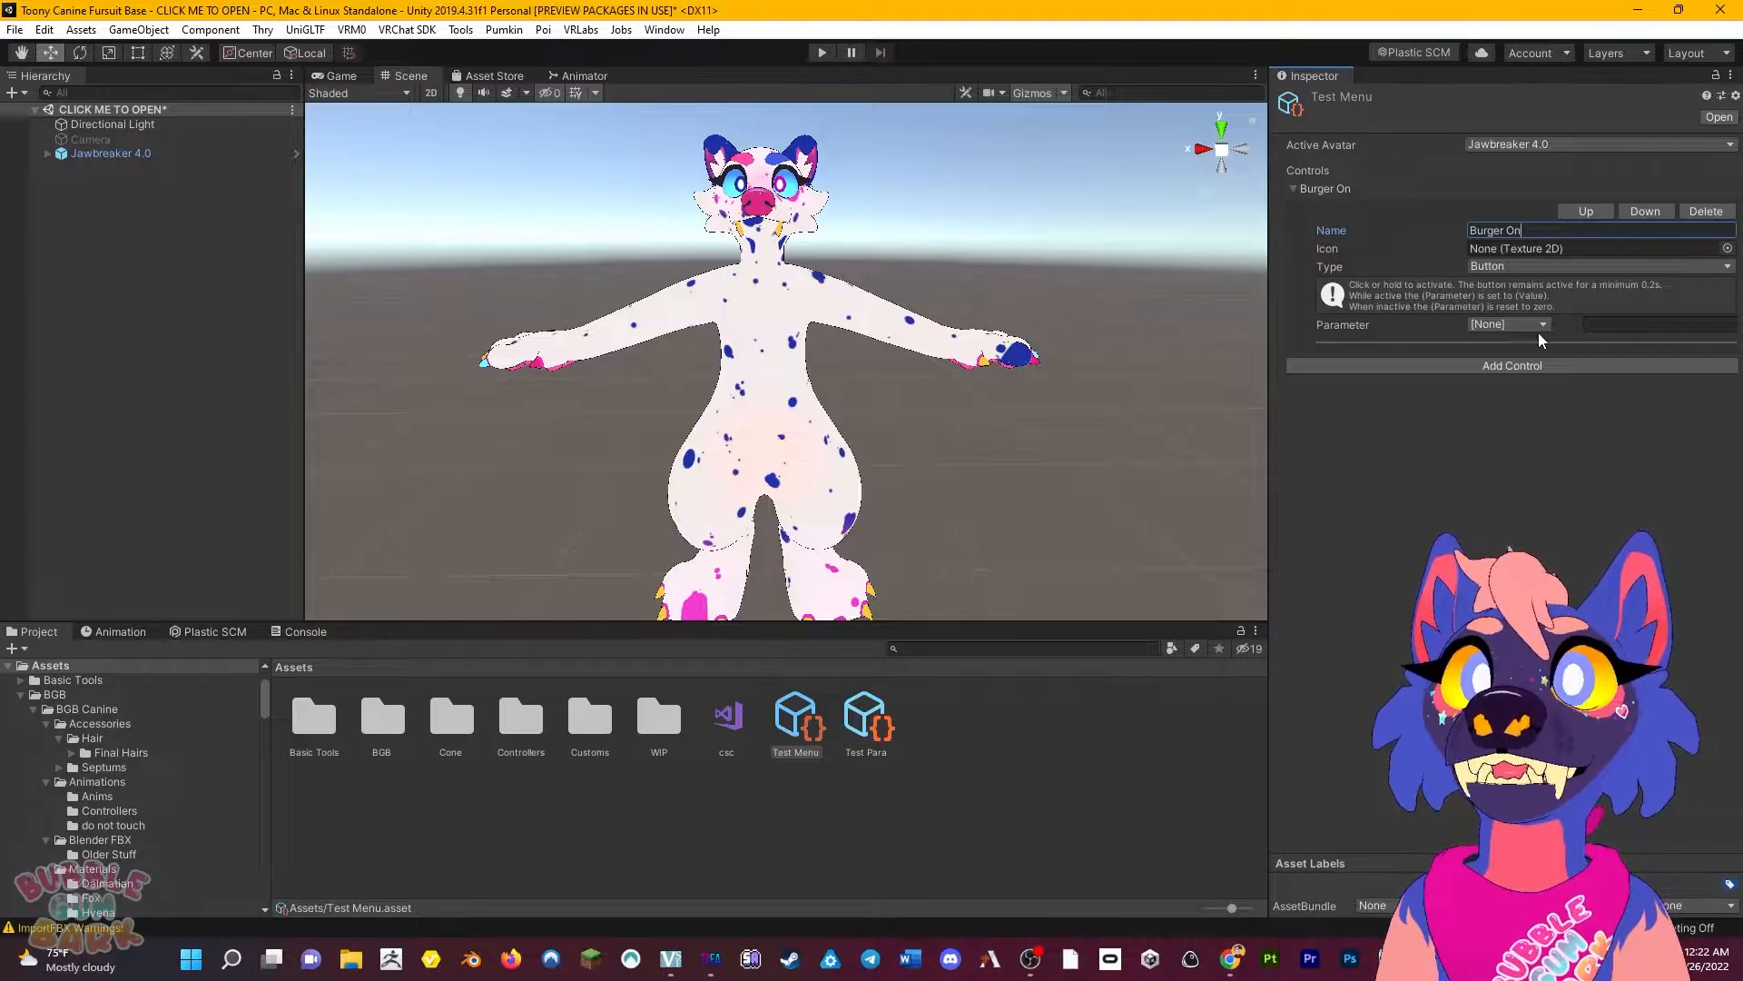
{"action": "left_click", "coordinate": [1526, 266]}
{"action": "left_click", "coordinate": [1512, 302]}
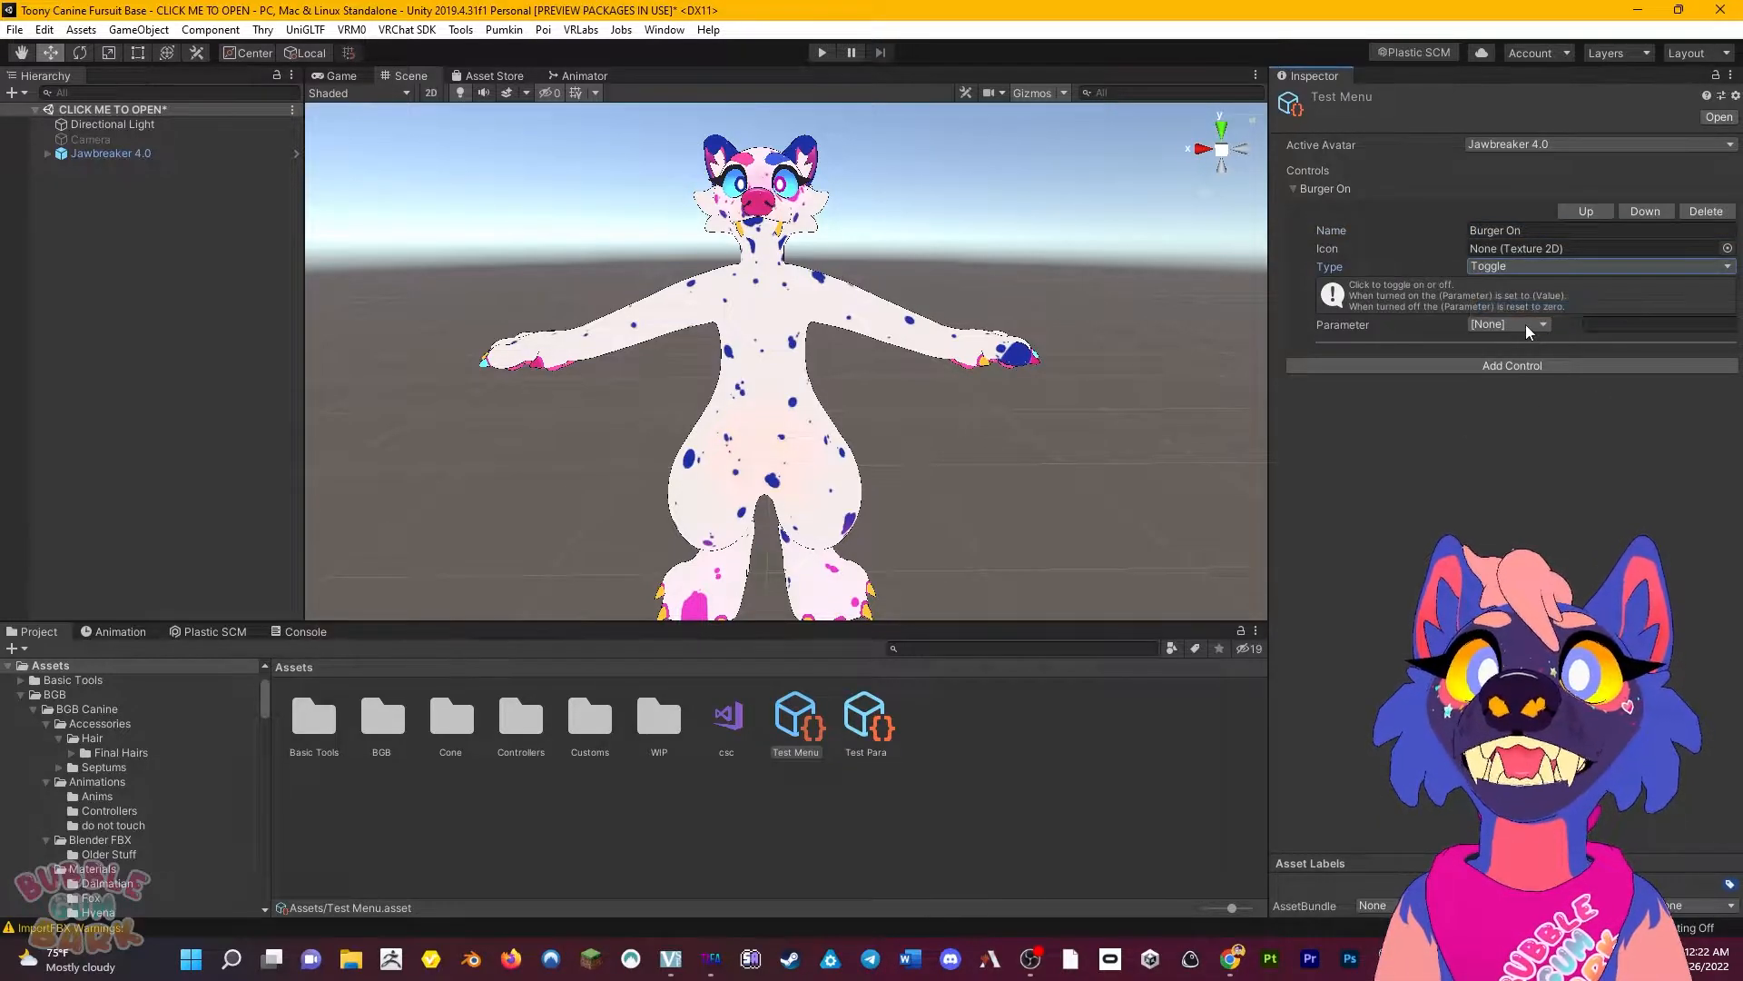
{"action": "left_click", "coordinate": [1529, 328]}
{"action": "left_click", "coordinate": [1576, 427]}
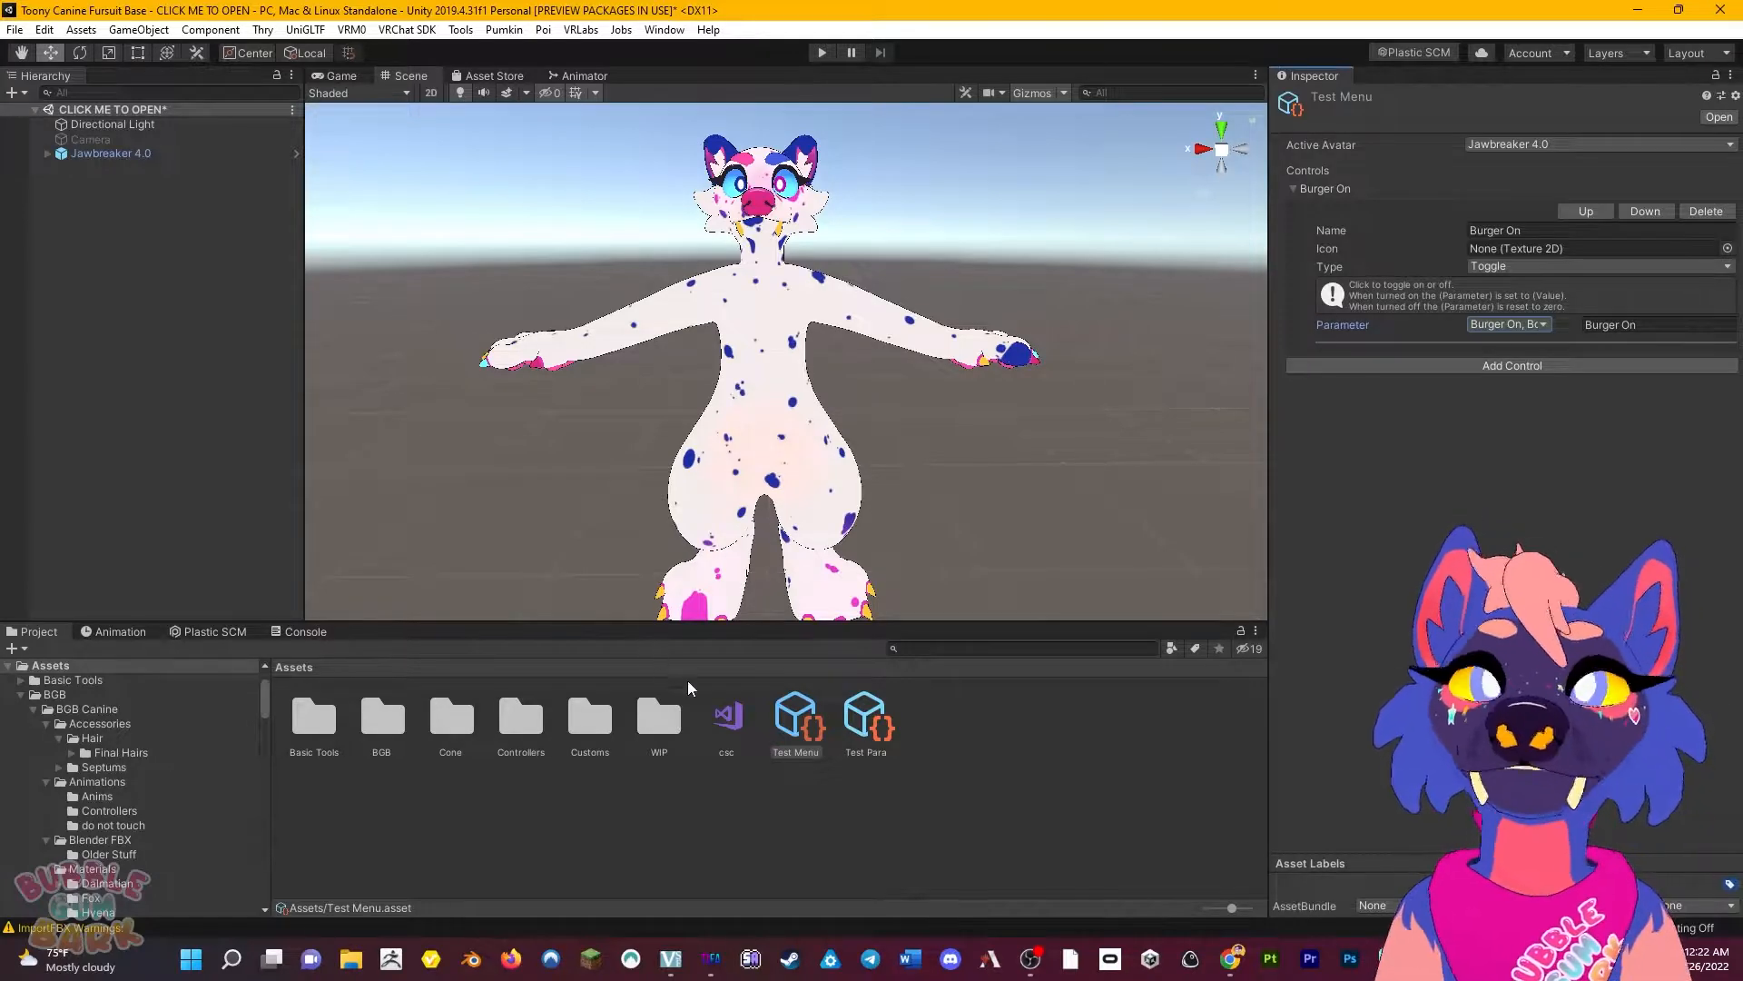
Select the avatar for animation editing, clear its Animator controller and reassign Jawbreaker FX.
{"action": "left_click", "coordinate": [702, 464]}
{"action": "left_click", "coordinate": [125, 631]}
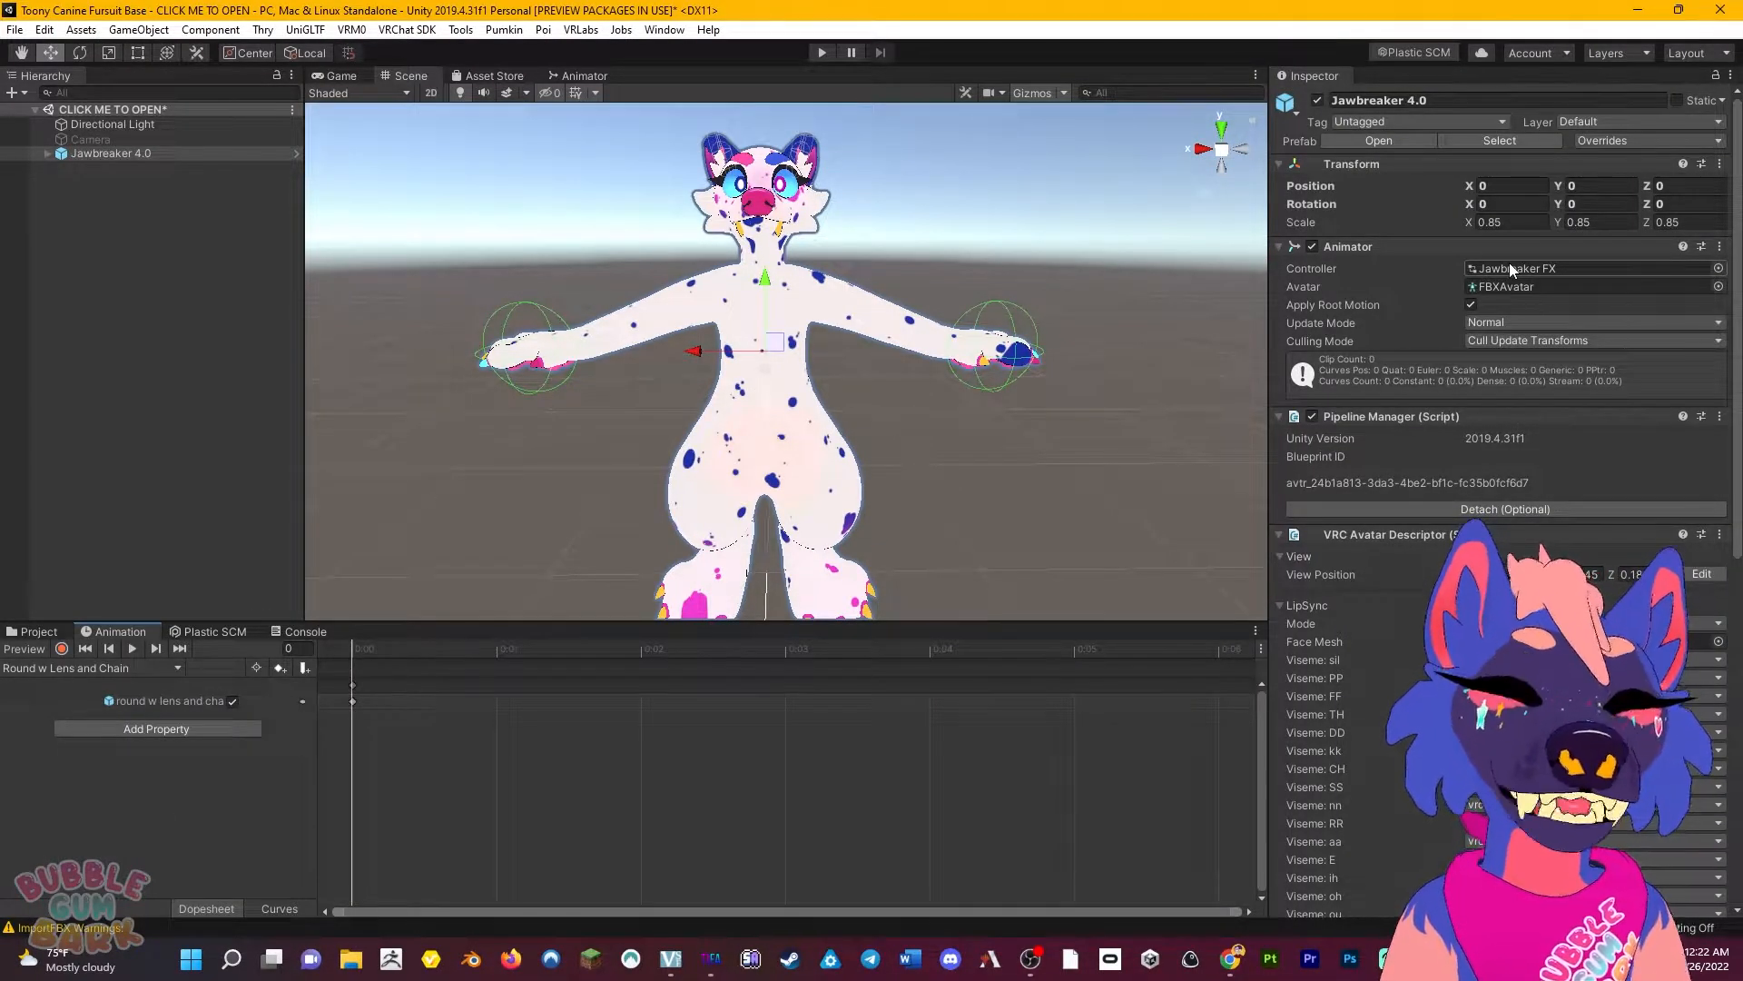
{"action": "left_click", "coordinate": [1509, 263]}
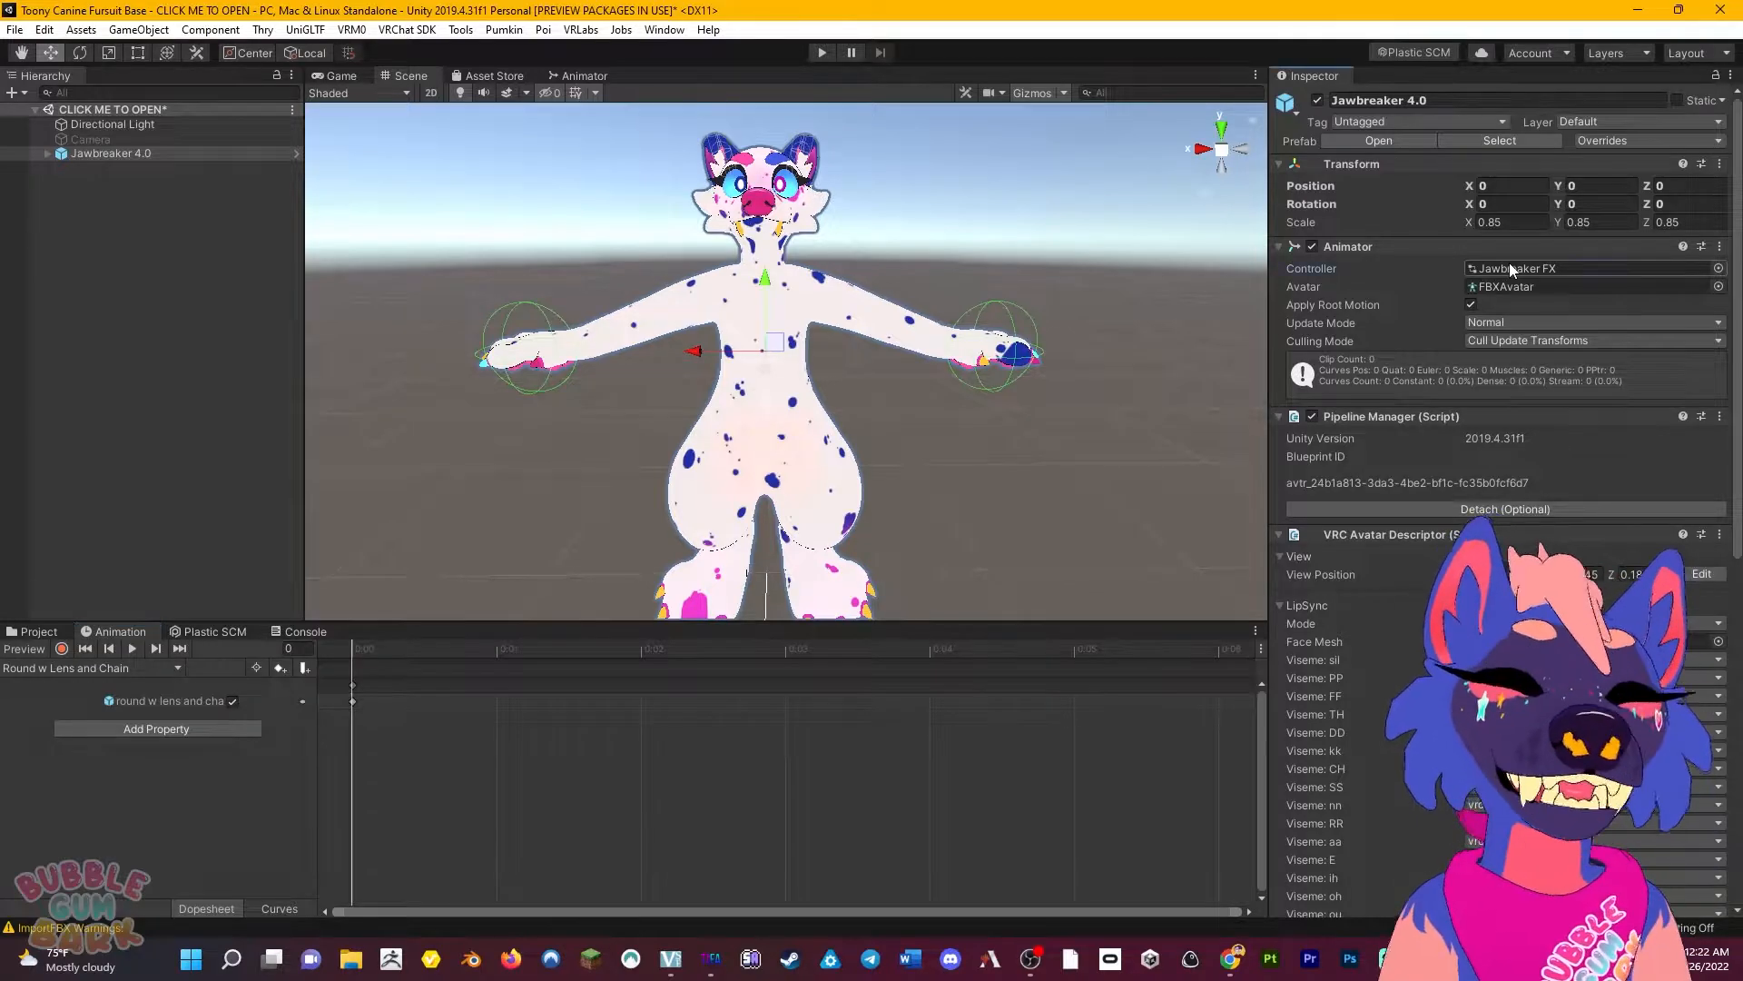
{"action": "key", "text": "Delete"}
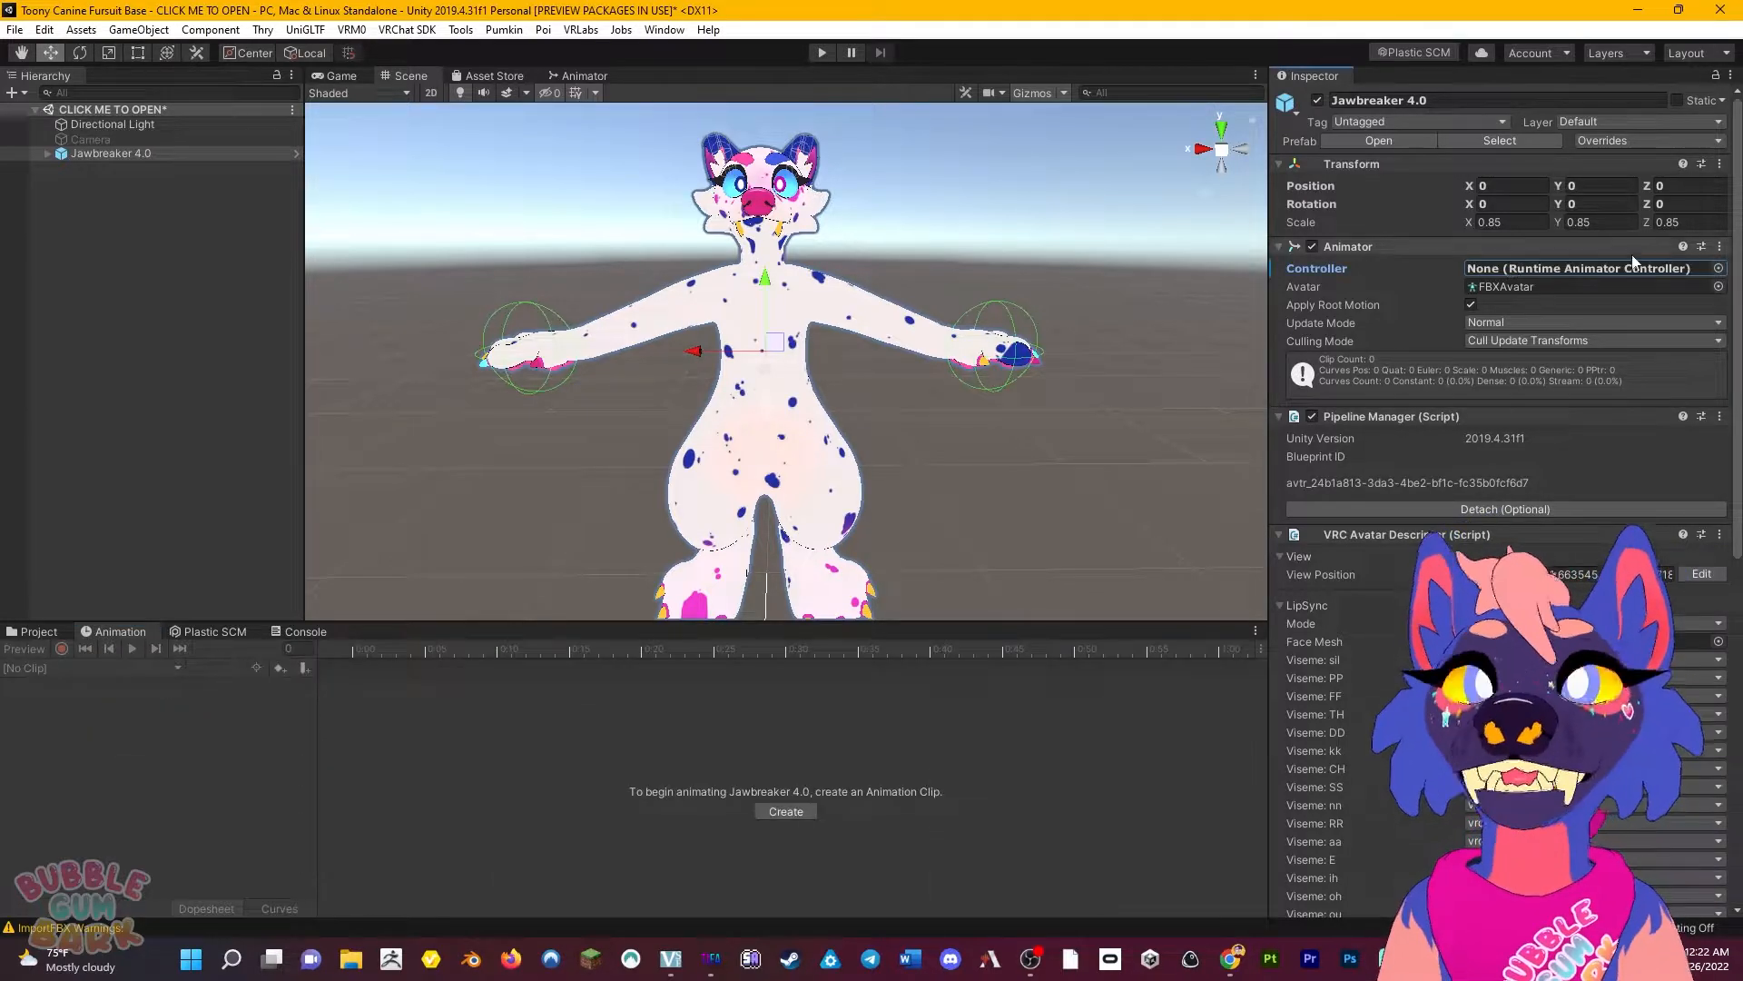
{"action": "left_click", "coordinate": [1719, 269]}
{"action": "type", "text": "jawb"}
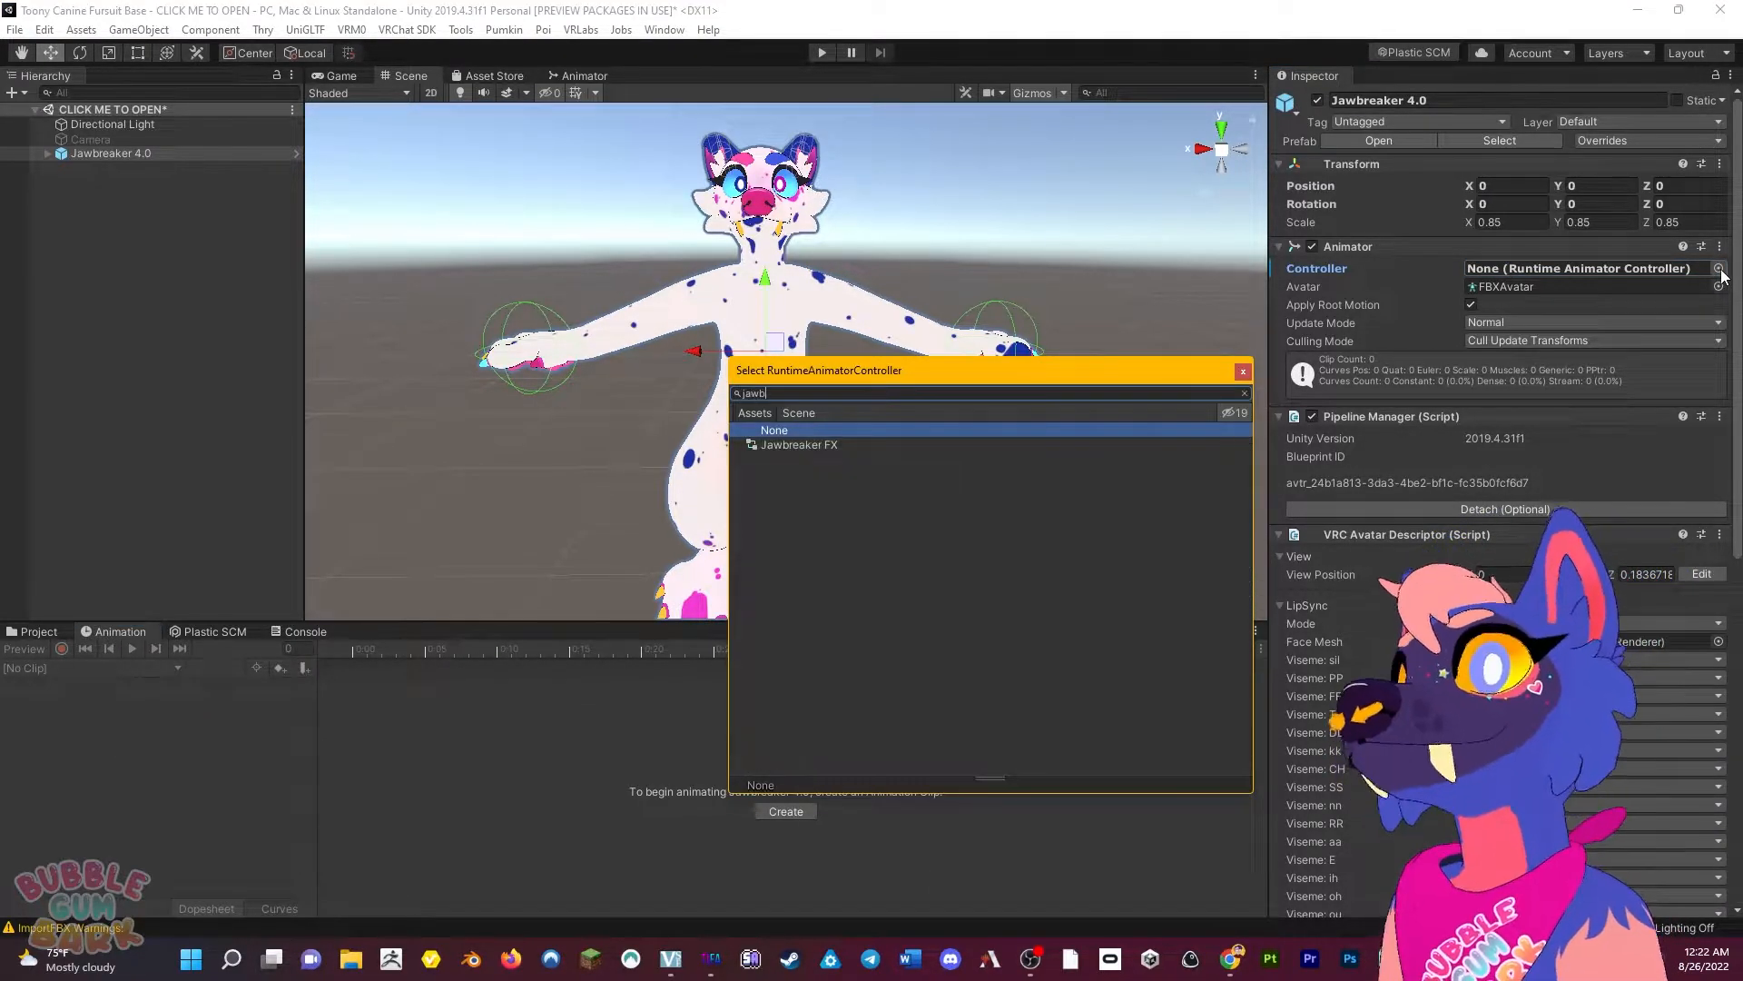
{"action": "key", "text": "Down"}
{"action": "key", "text": "Return"}
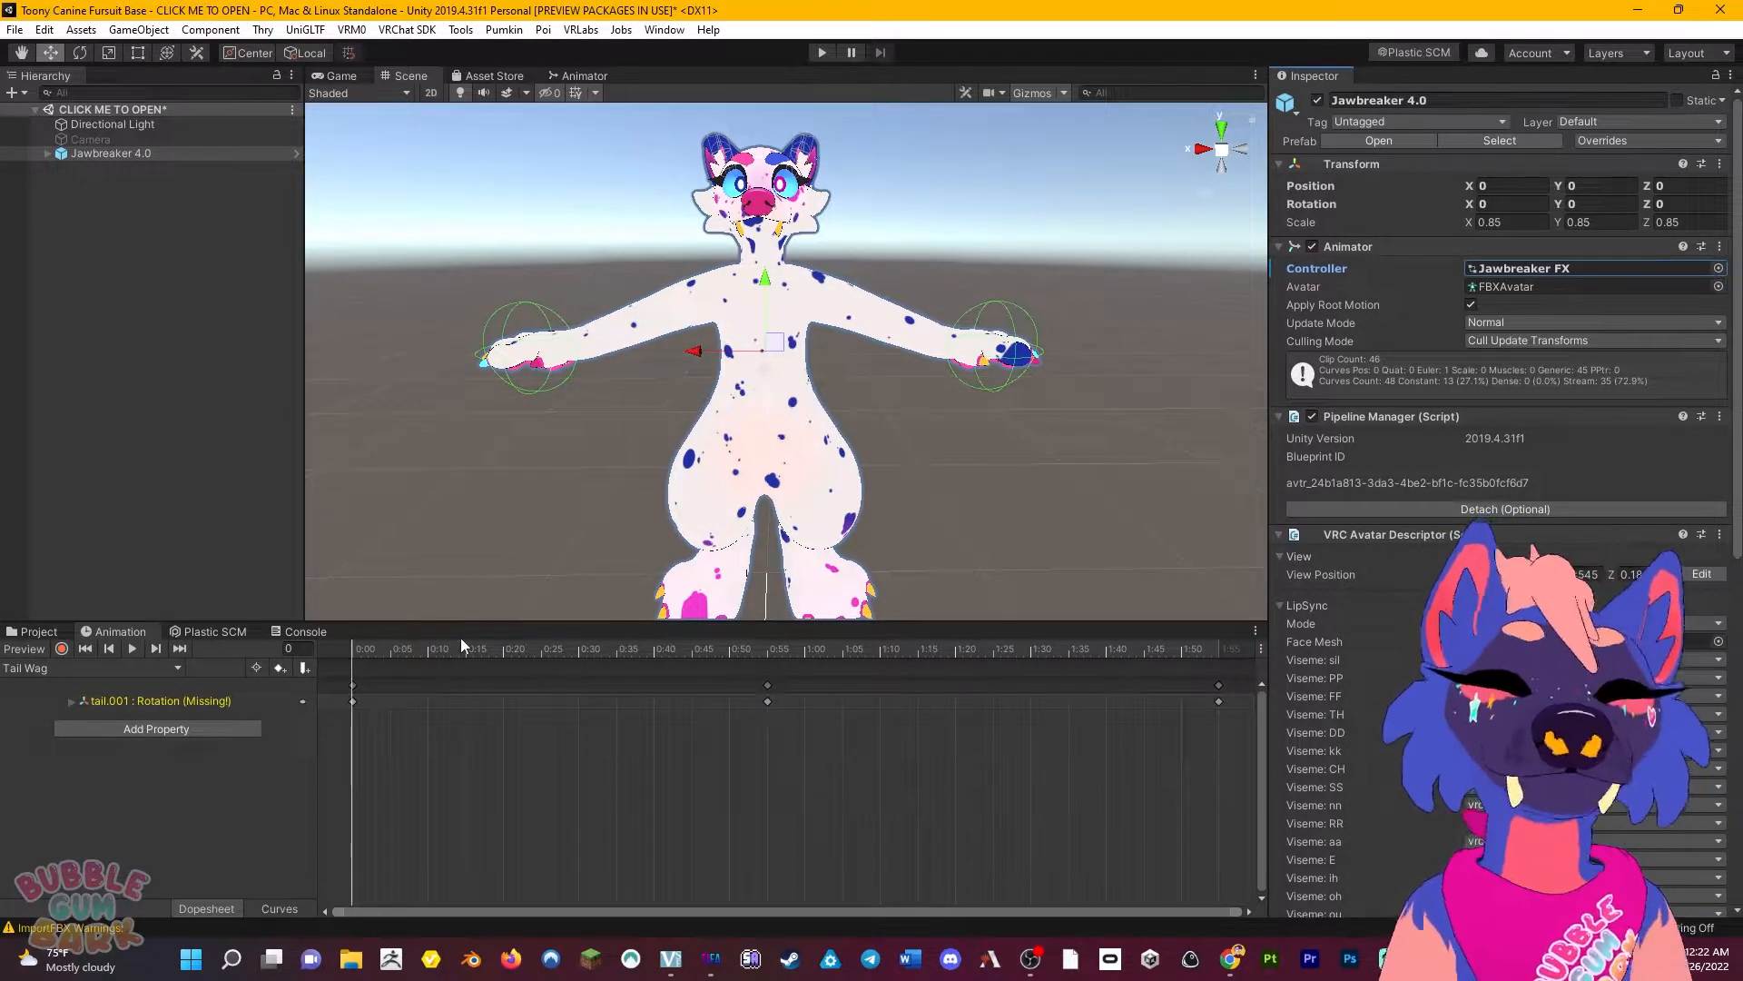
Create a new animation clip named Burger On in the Customs/Fwiends/Jawbreaker/Anims folder.
{"action": "left_click", "coordinate": [72, 672]}
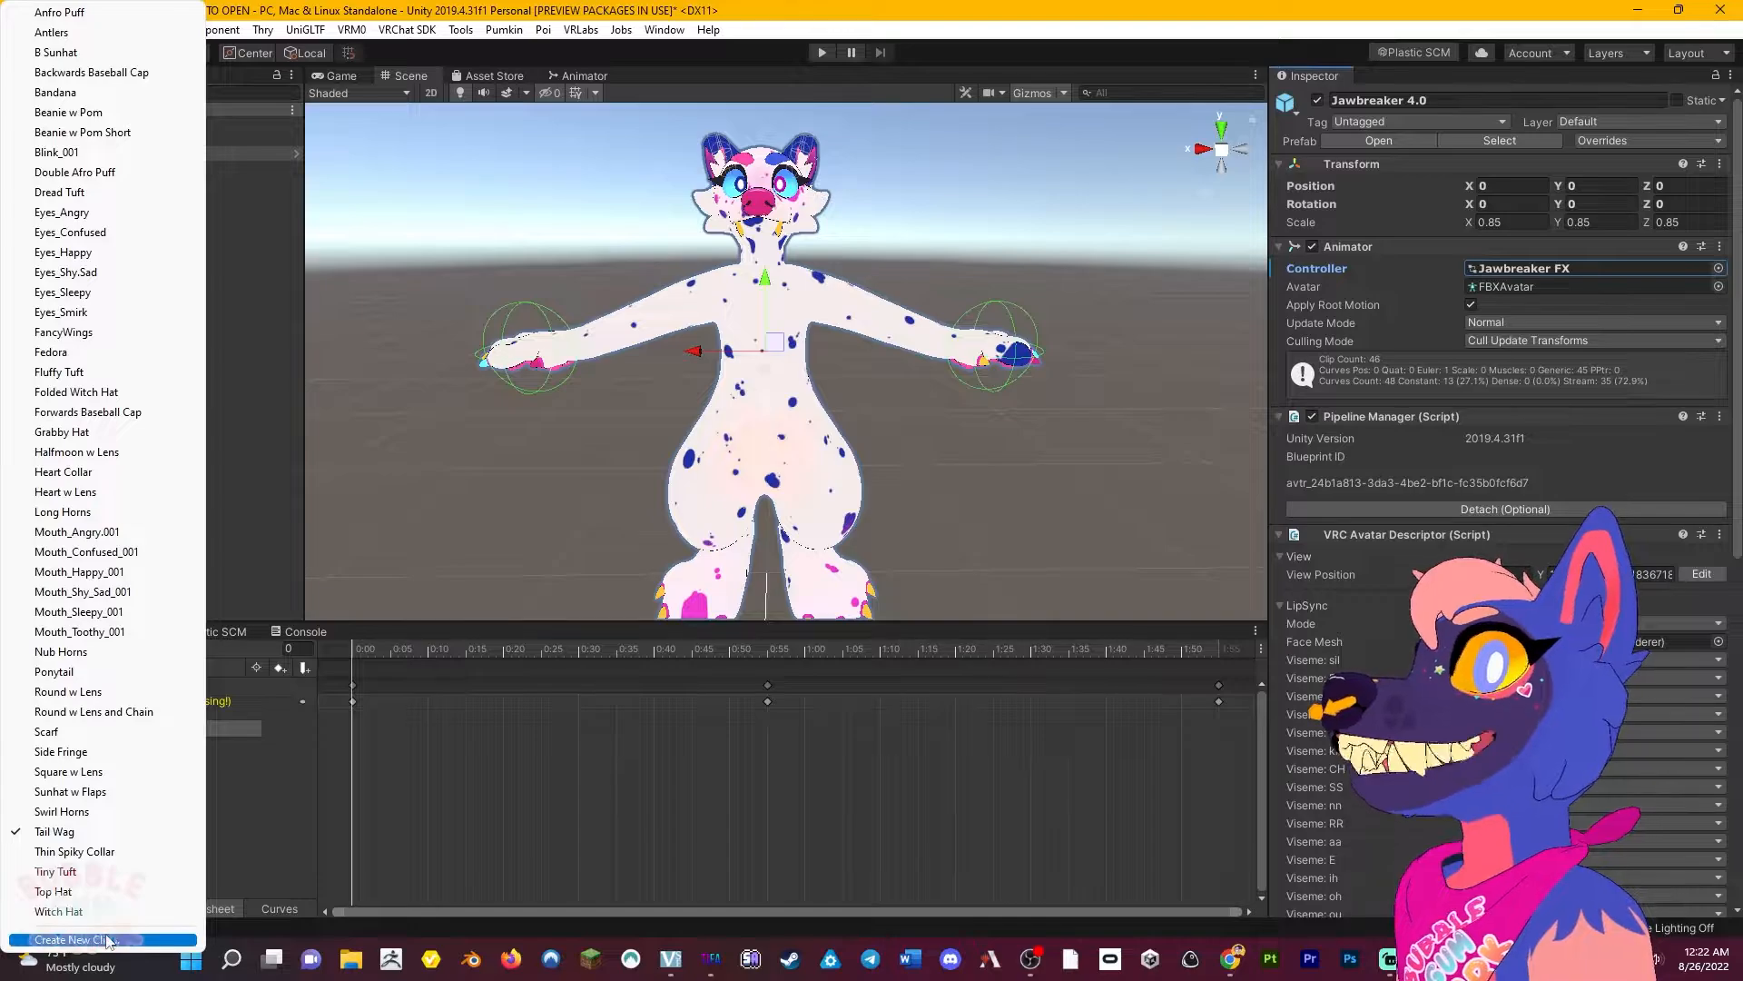
{"action": "left_click", "coordinate": [105, 945]}
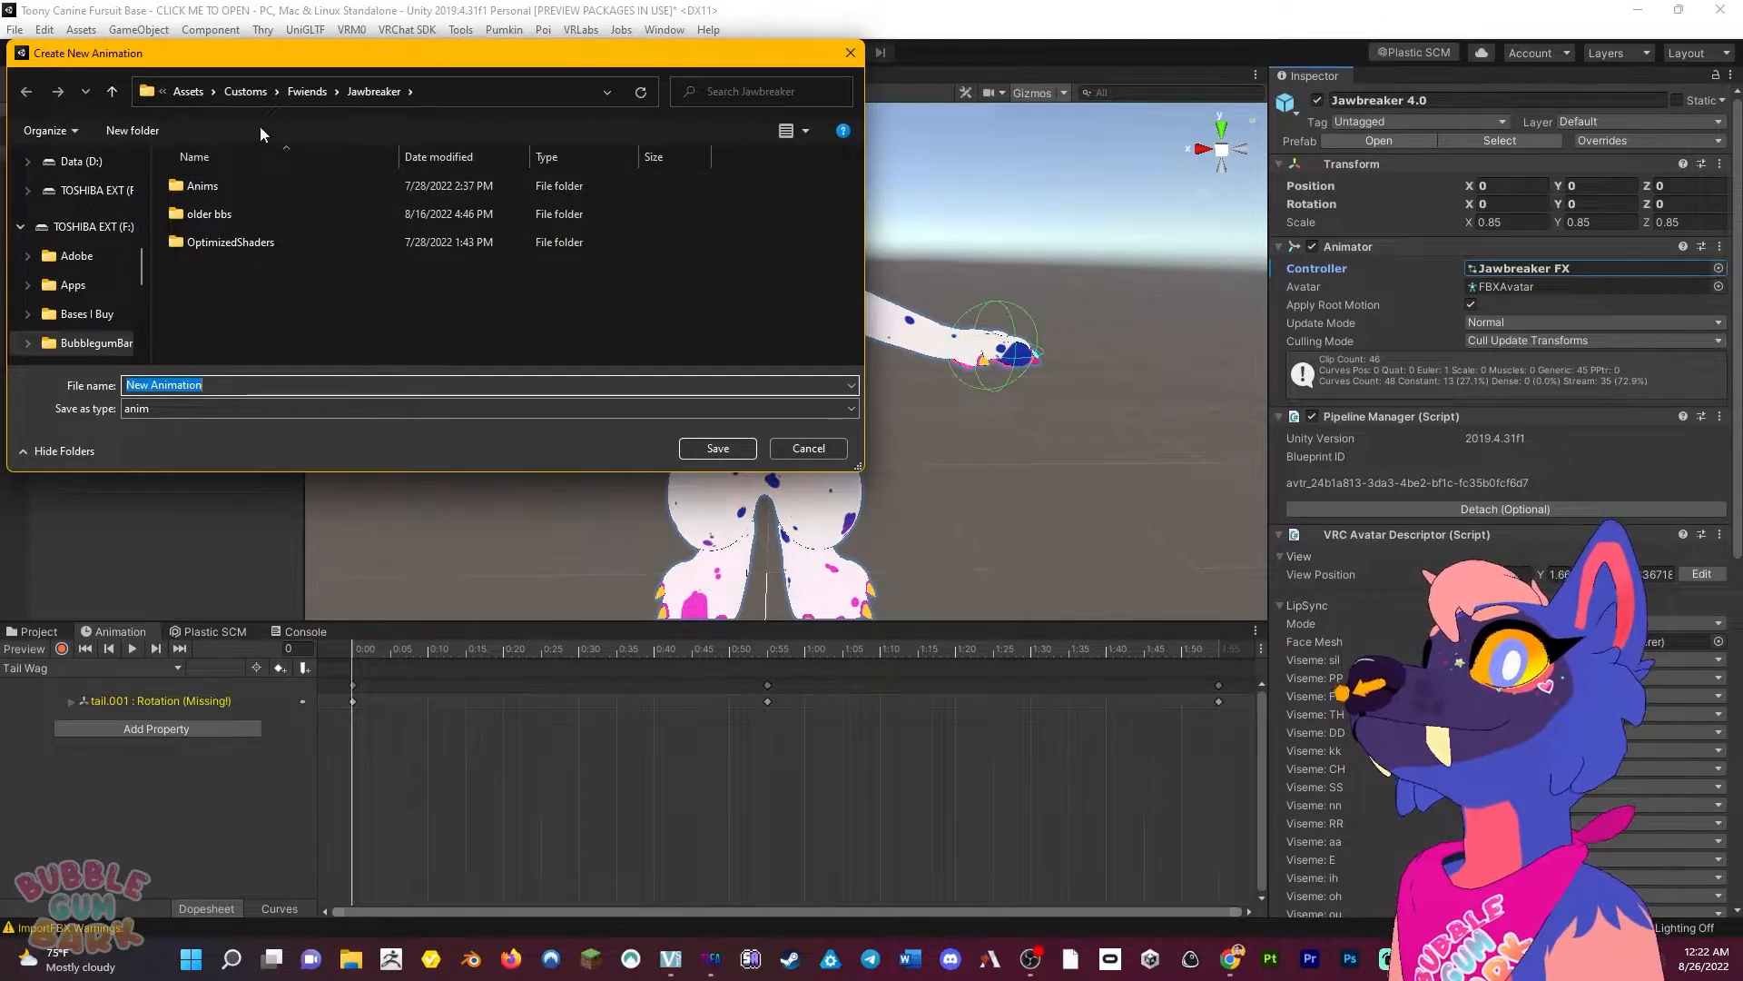
{"action": "double_click", "coordinate": [217, 186]}
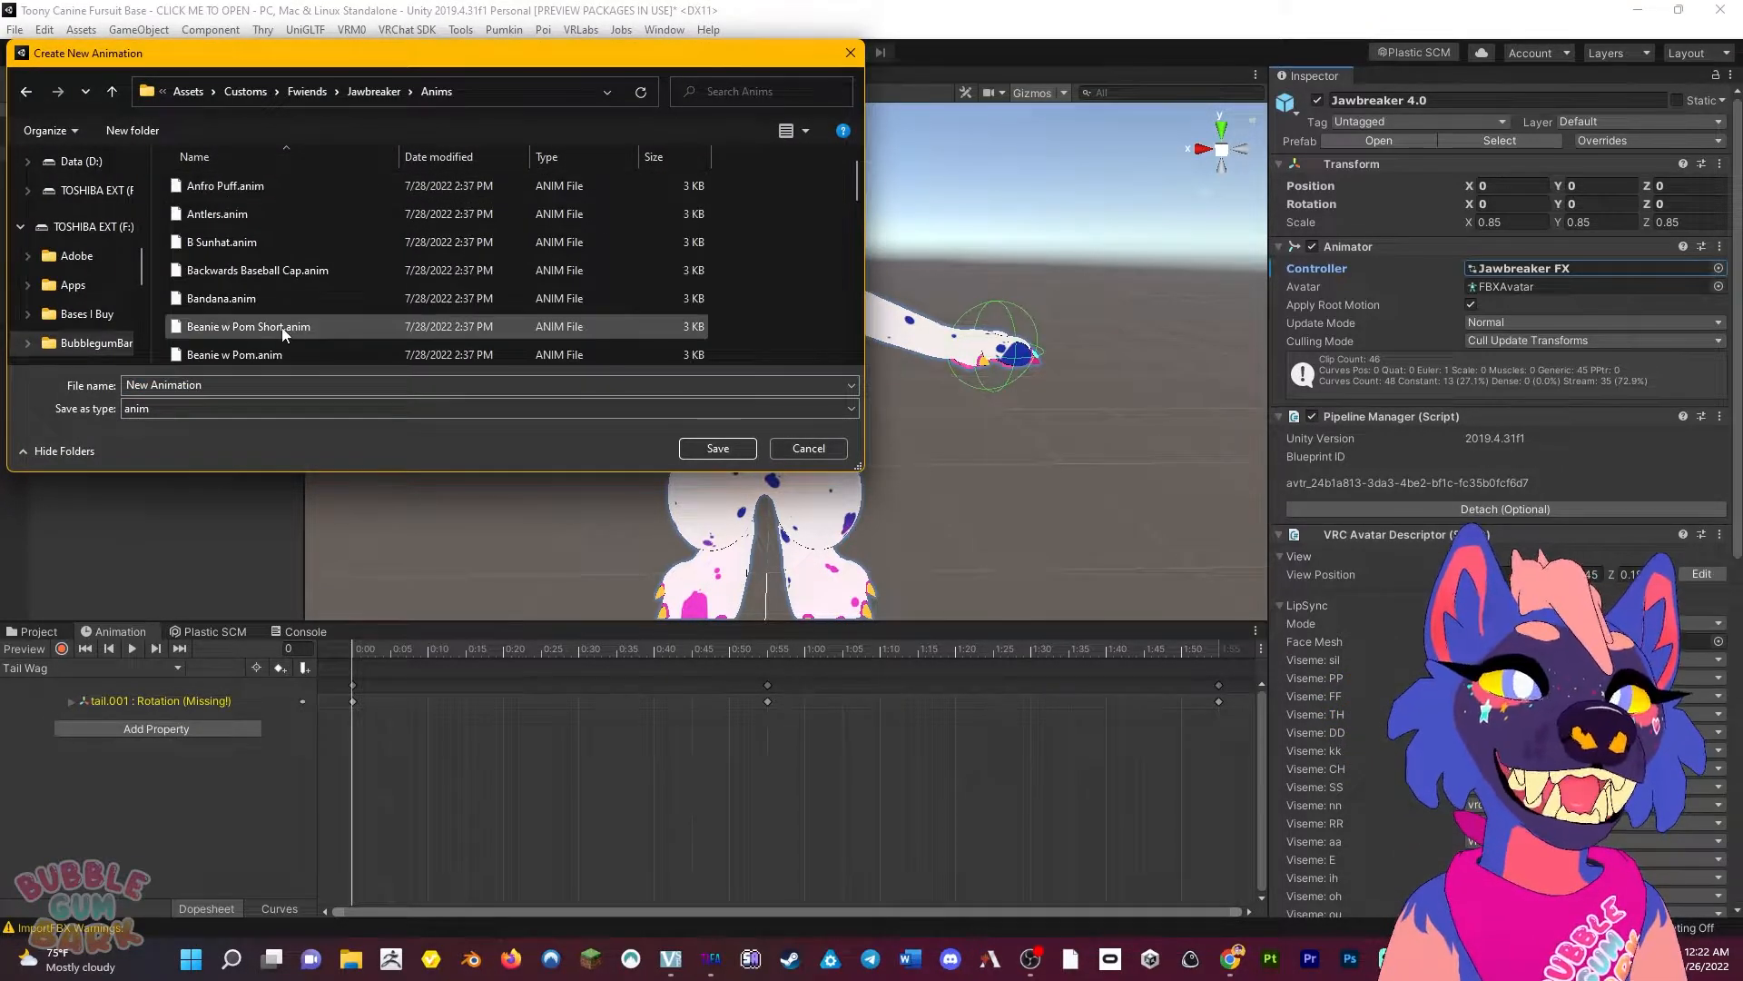
{"action": "left_click", "coordinate": [311, 384]}
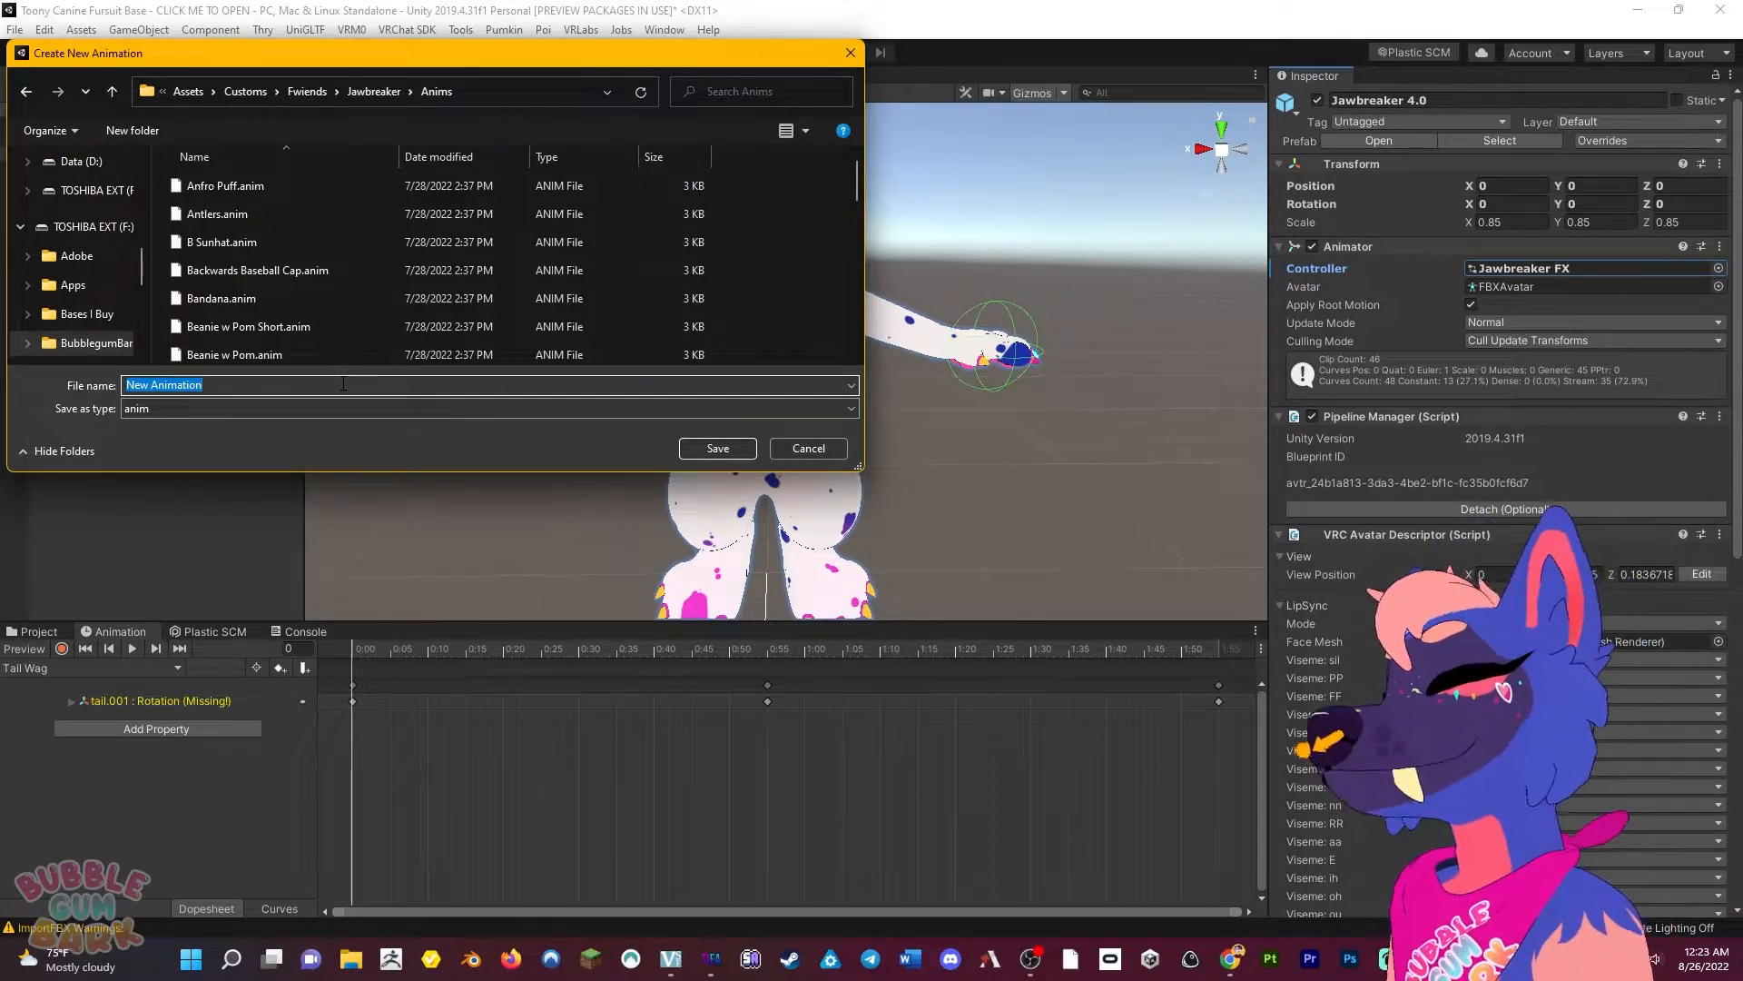
{"action": "type", "text": "Burger On"}
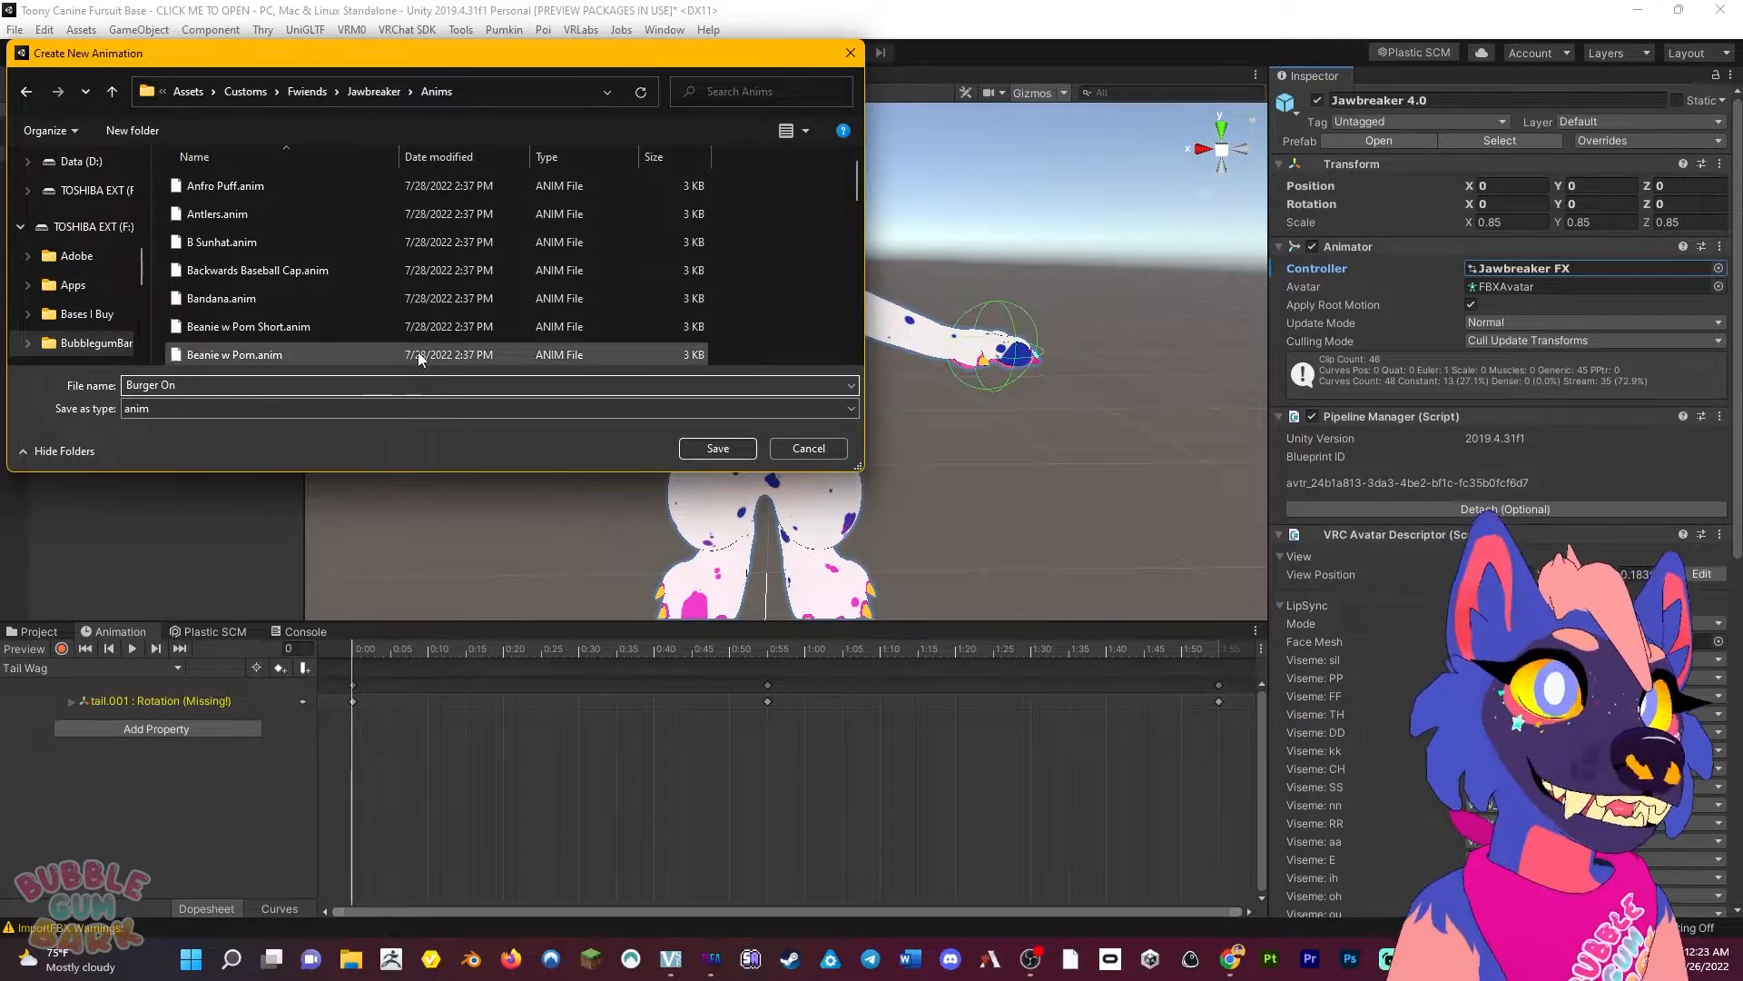
{"action": "key", "text": "Return"}
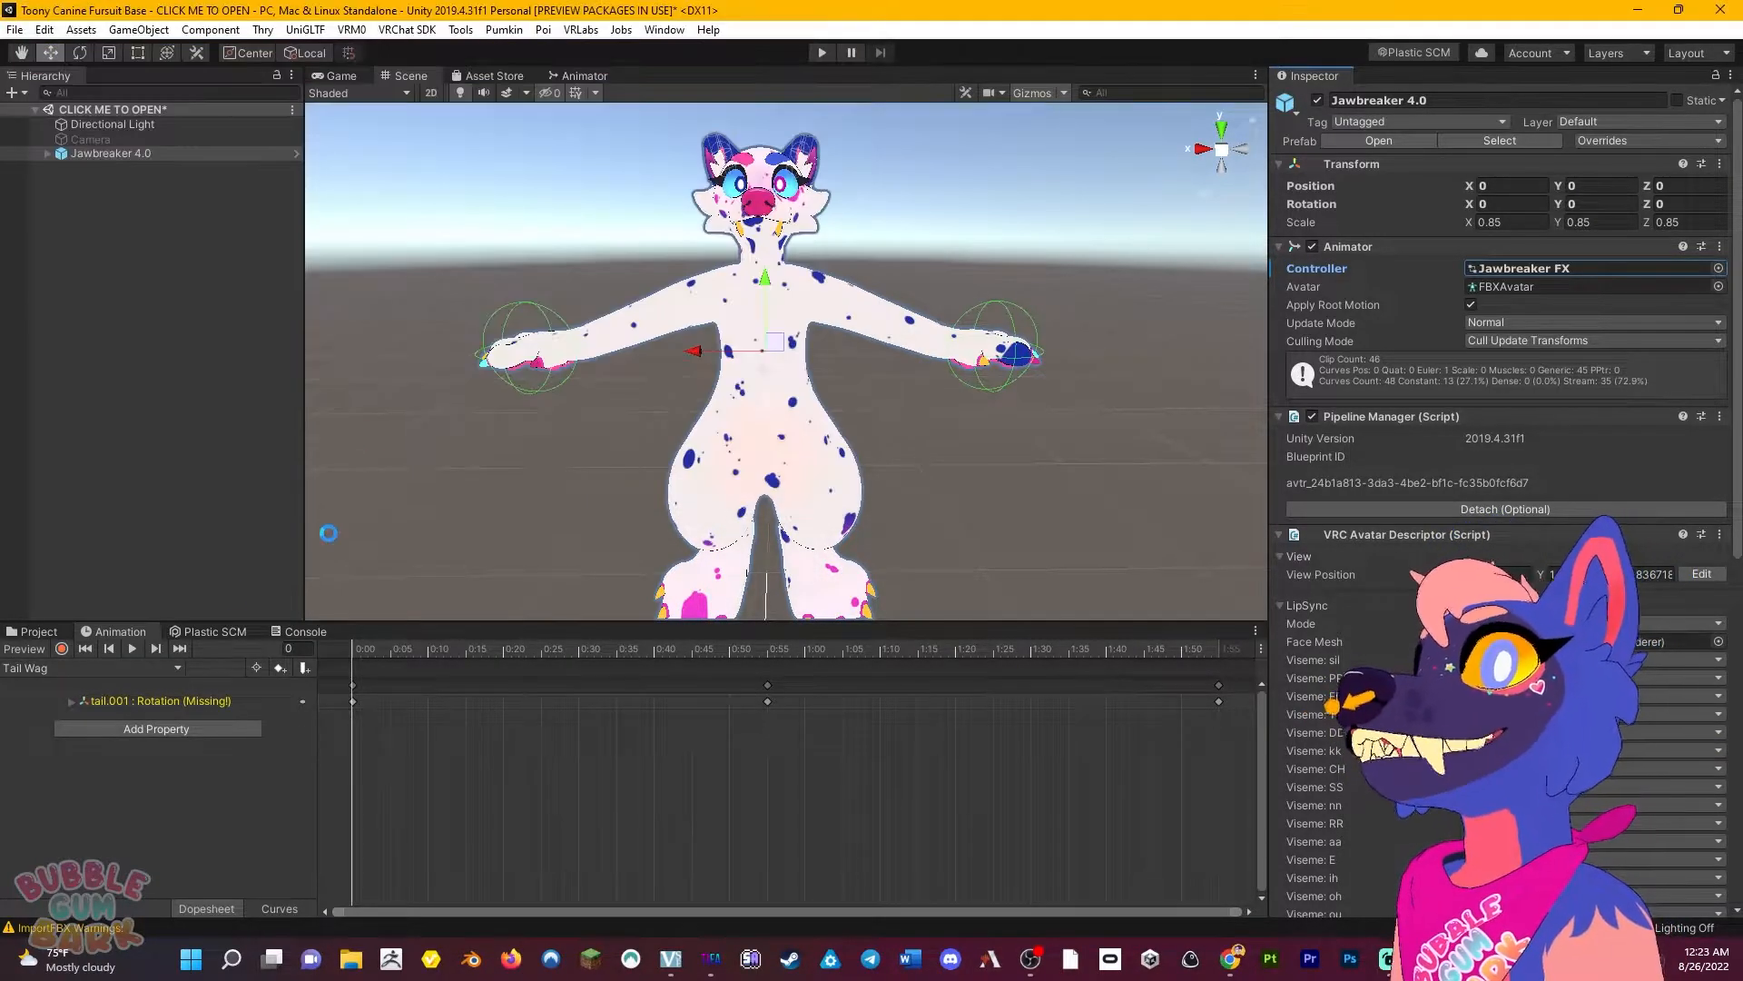
Record the Burger object under hand.L being enabled in the Burger On clip, and stop recording.
{"action": "left_click", "coordinate": [57, 650]}
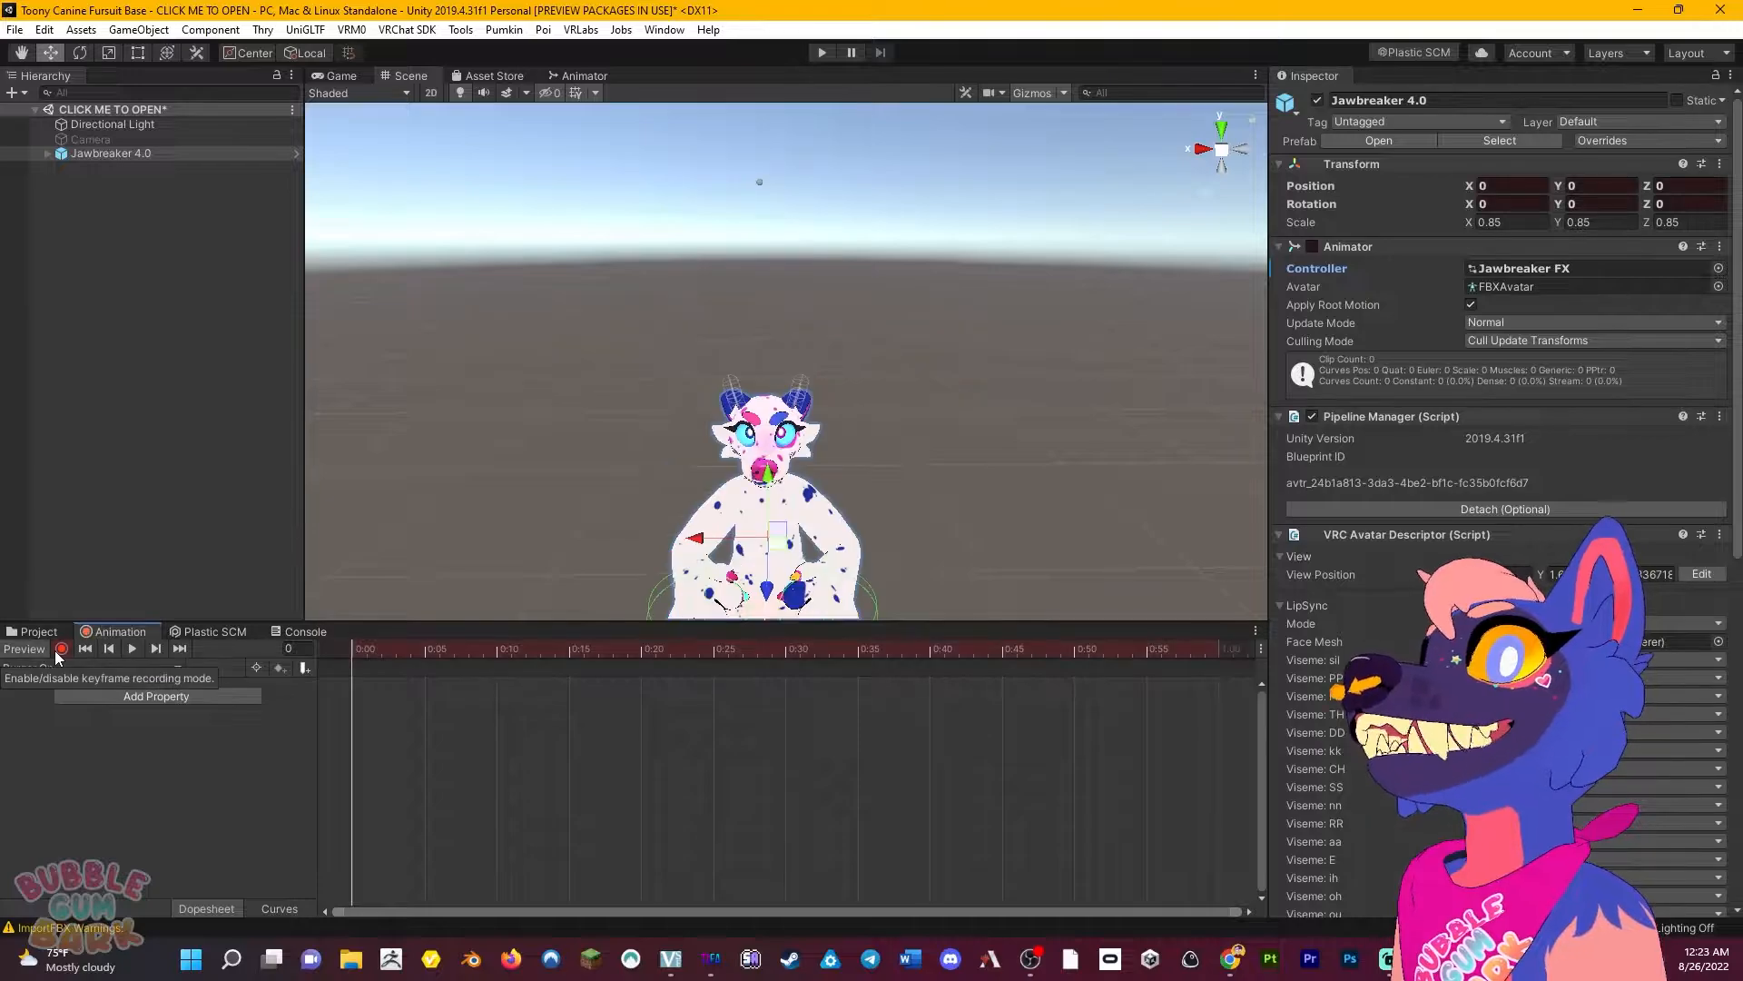
{"action": "left_click", "coordinate": [46, 154]}
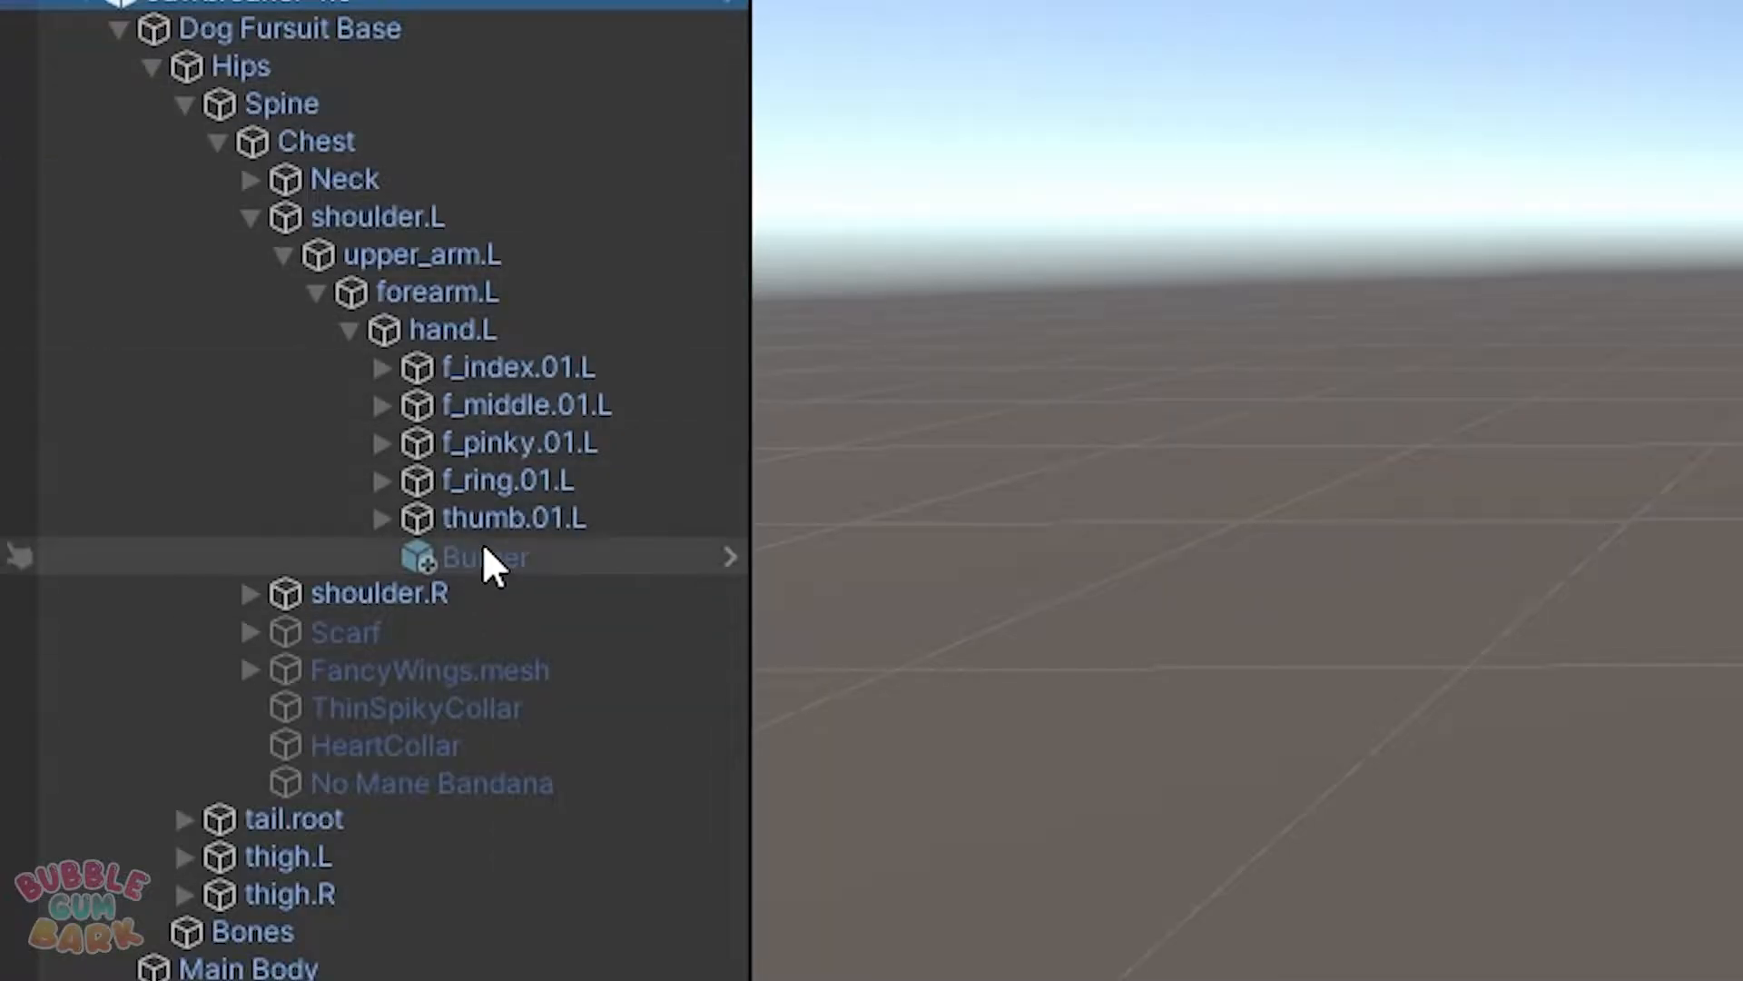
{"action": "left_click", "coordinate": [499, 558]}
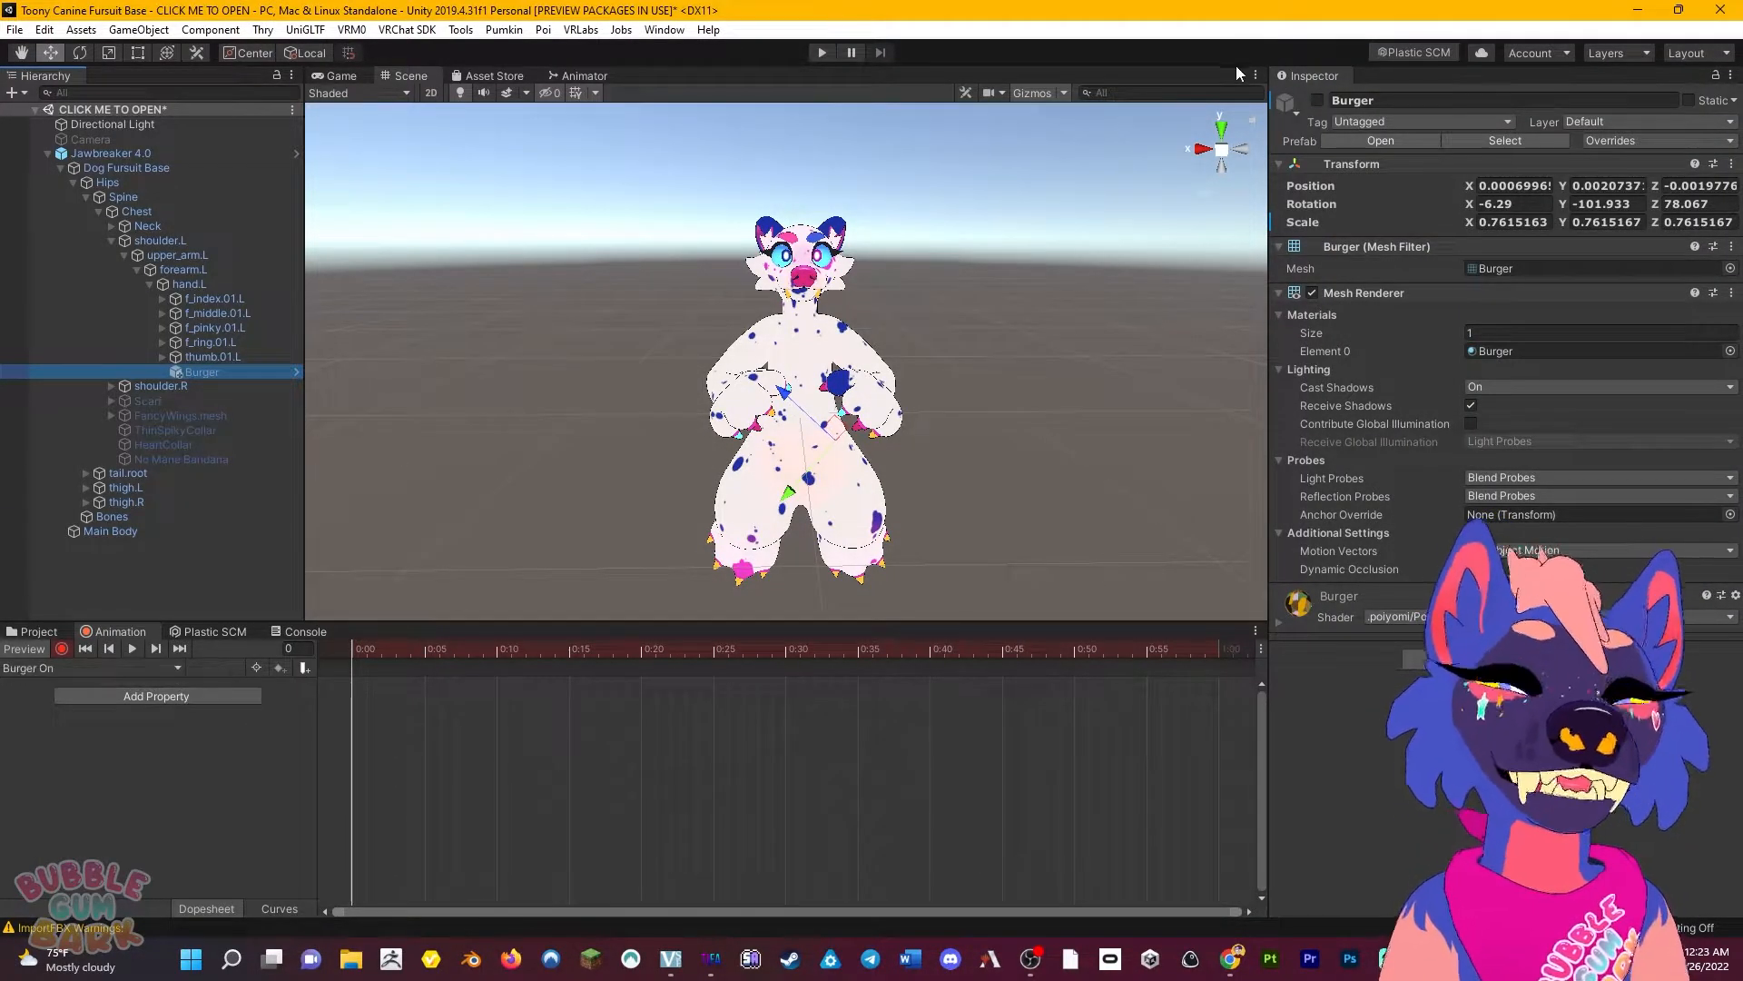
{"action": "left_click", "coordinate": [1319, 101]}
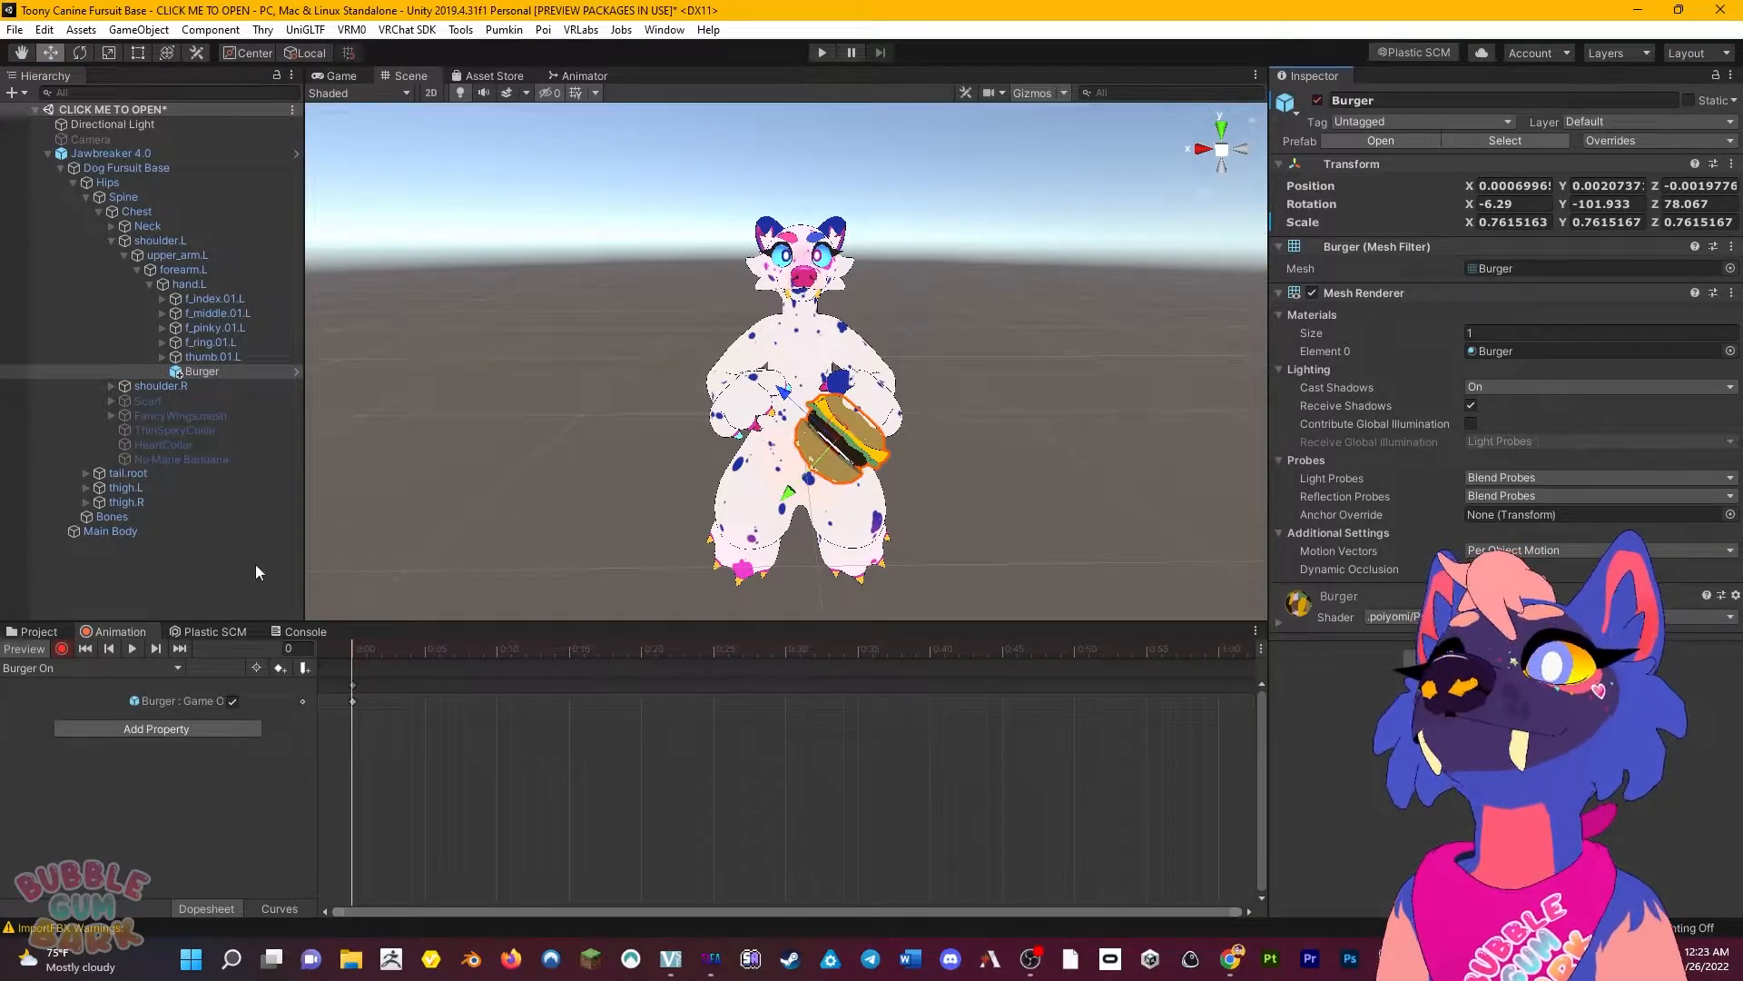
{"action": "left_click", "coordinate": [61, 650]}
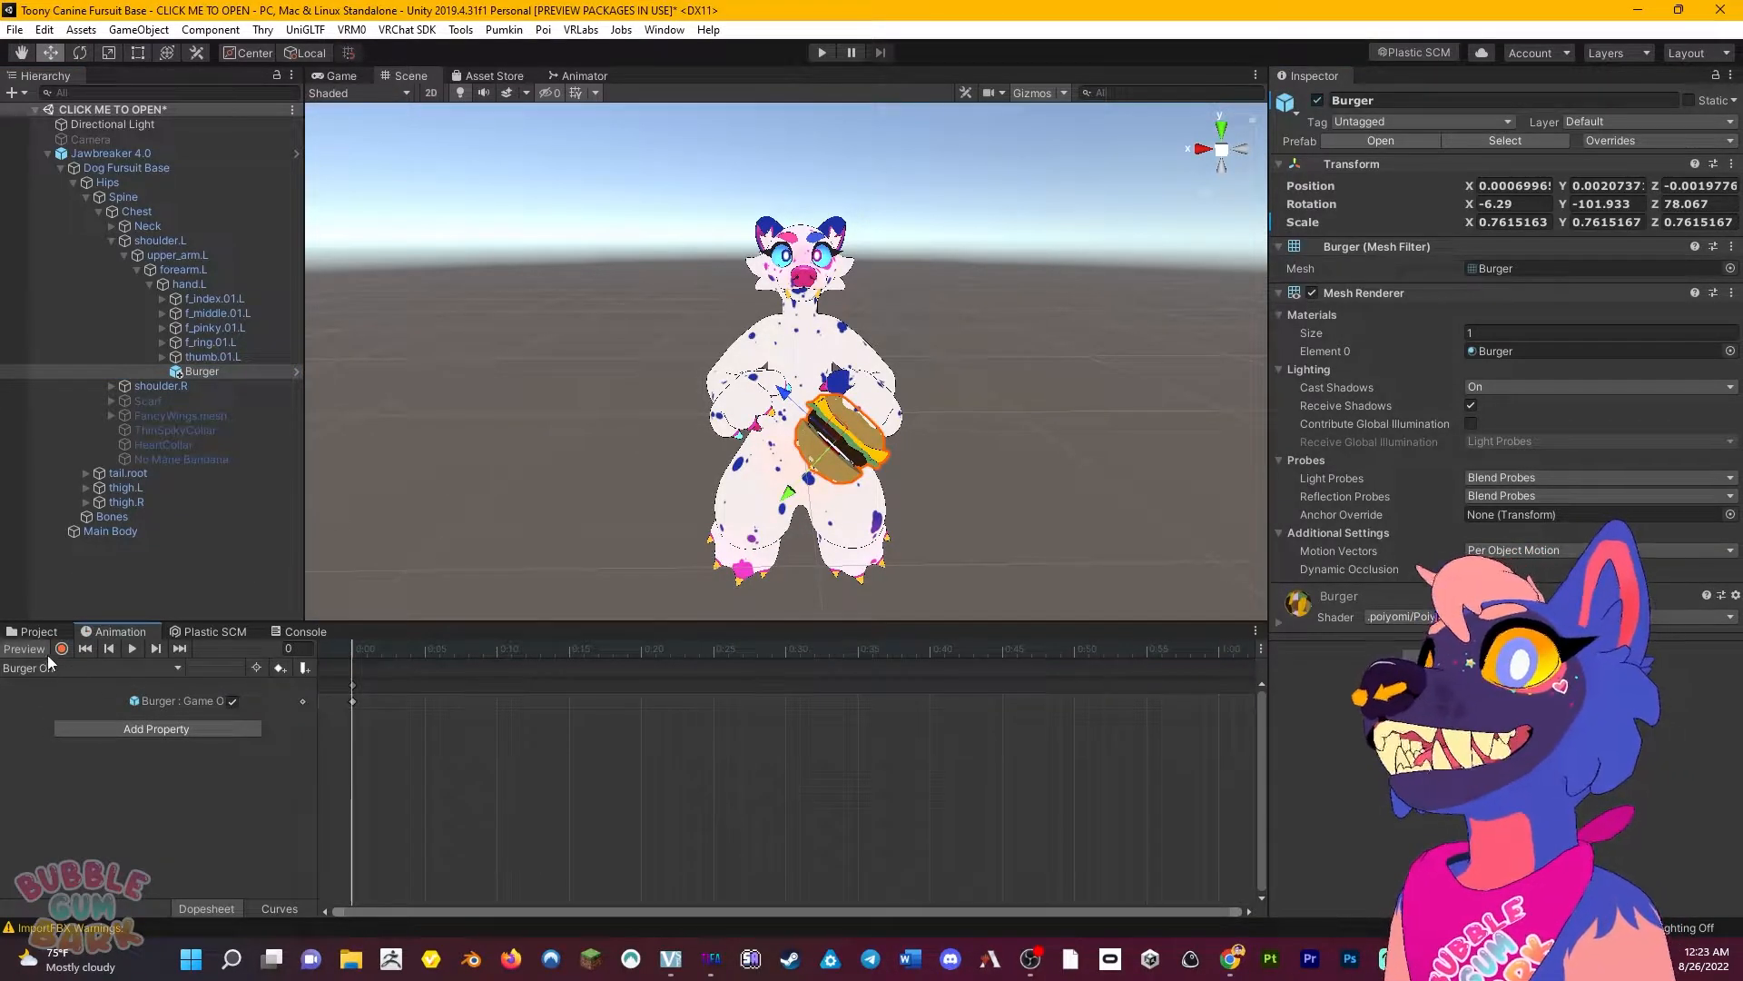
{"action": "mouse_move", "coordinate": [724, 481]}
{"action": "middle_mouse_down"}
{"action": "mouse_move", "coordinate": [751, 452]}
{"action": "mouse_move", "coordinate": [717, 457]}
{"action": "middle_mouse_up"}
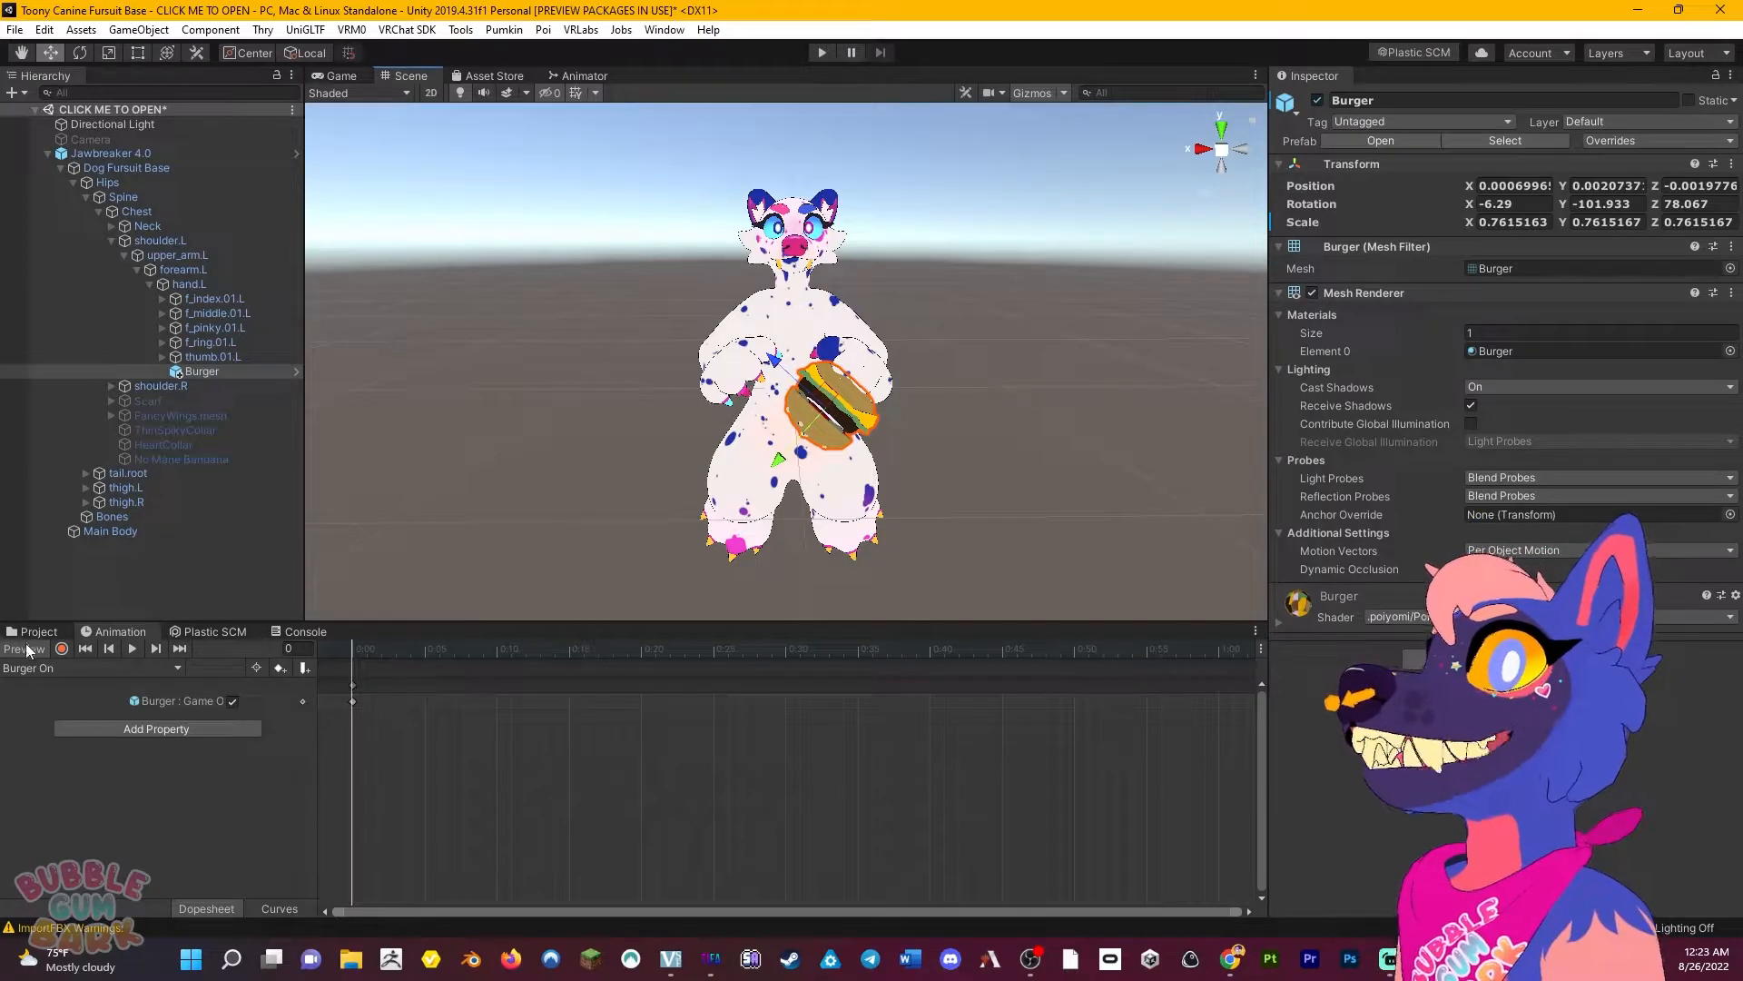
Turn off the Burger On animation preview to return the avatar to its default pose, and clear the selection.
{"action": "left_click", "coordinate": [33, 650]}
{"action": "middle_click_drag", "start_coordinate": [742, 293], "coordinate": [734, 383]}
{"action": "left_click", "coordinate": [43, 648]}
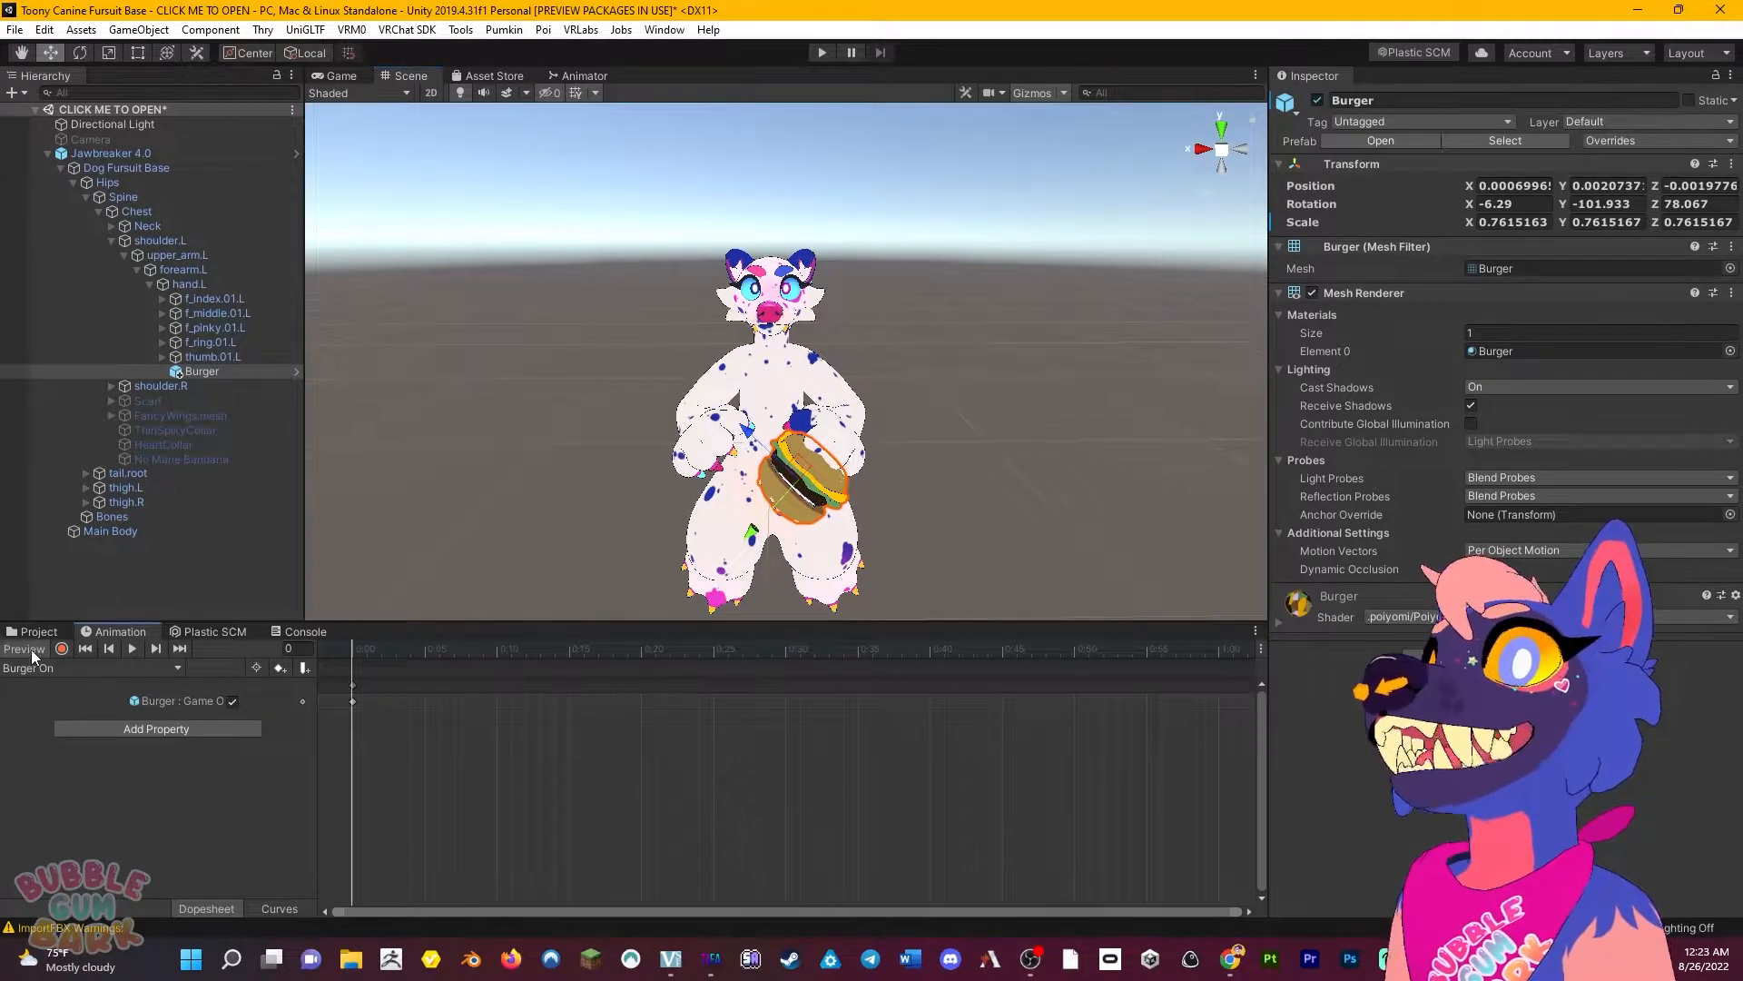
{"action": "left_click", "coordinate": [31, 650]}
{"action": "middle_click_drag", "start_coordinate": [692, 223], "coordinate": [657, 397]}
{"action": "left_click", "coordinate": [501, 499]}
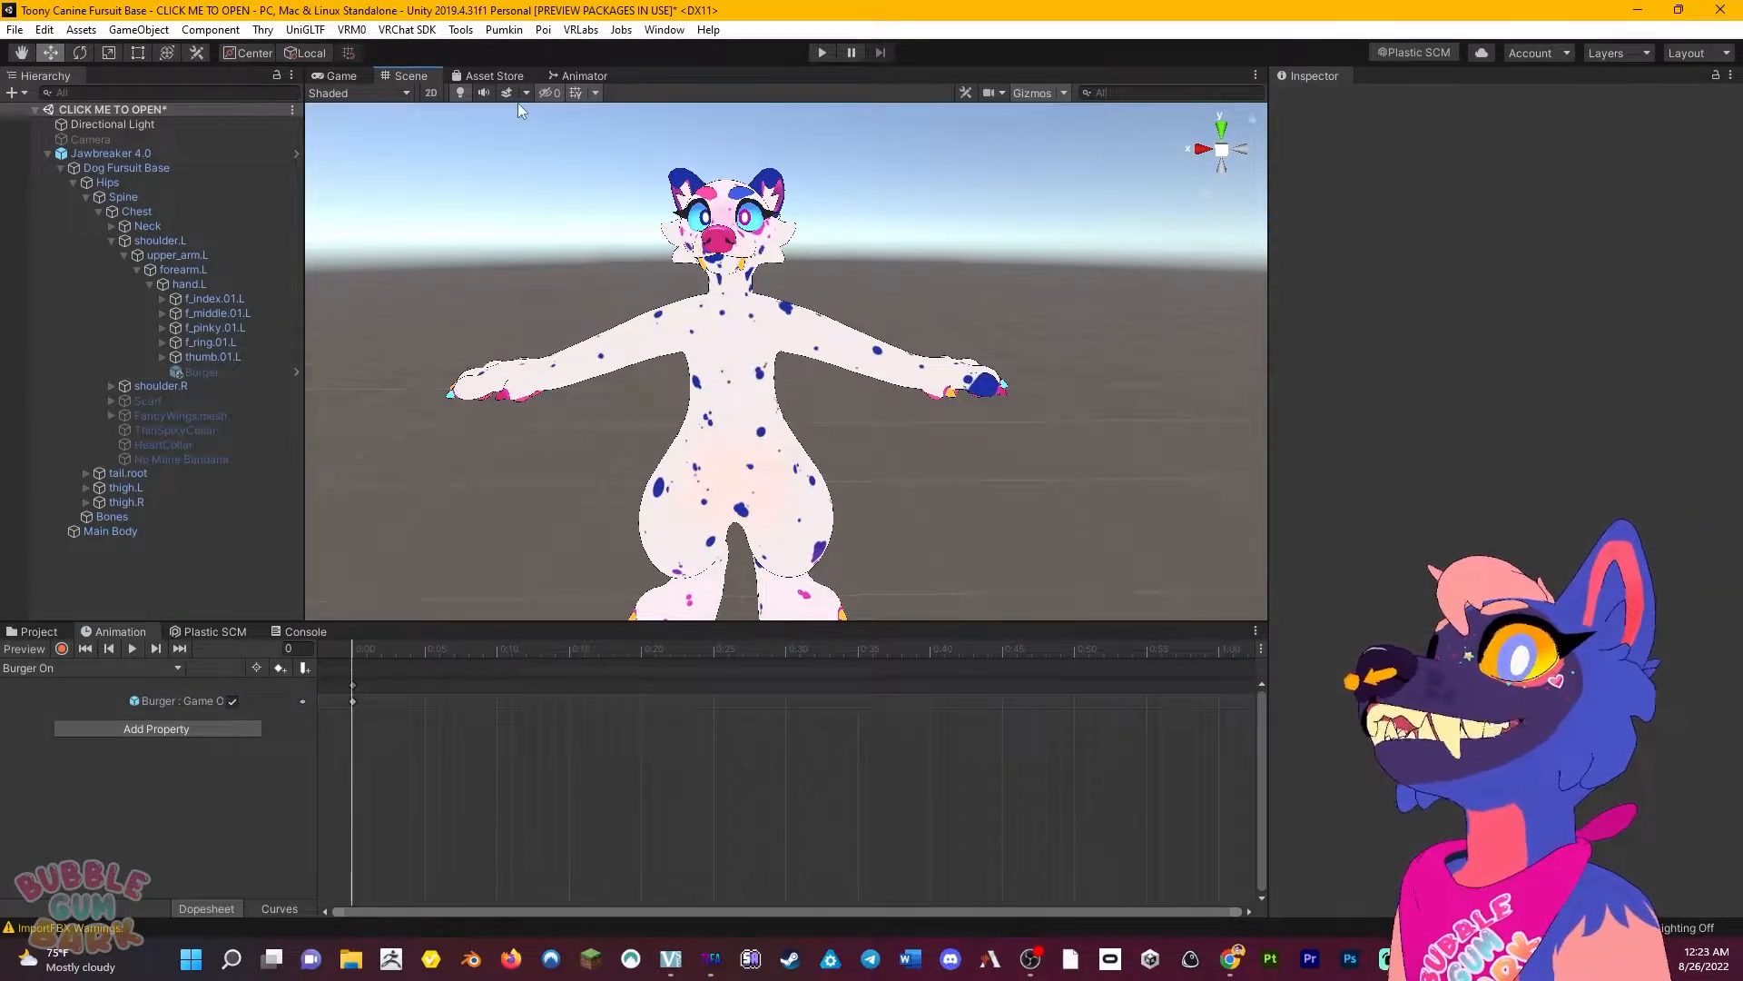
Examine the FX controller's existing Animator layers and the state graphs of Base Layer, Mouth, Eyes n Ears and Antlers.
{"action": "left_click", "coordinate": [581, 75]}
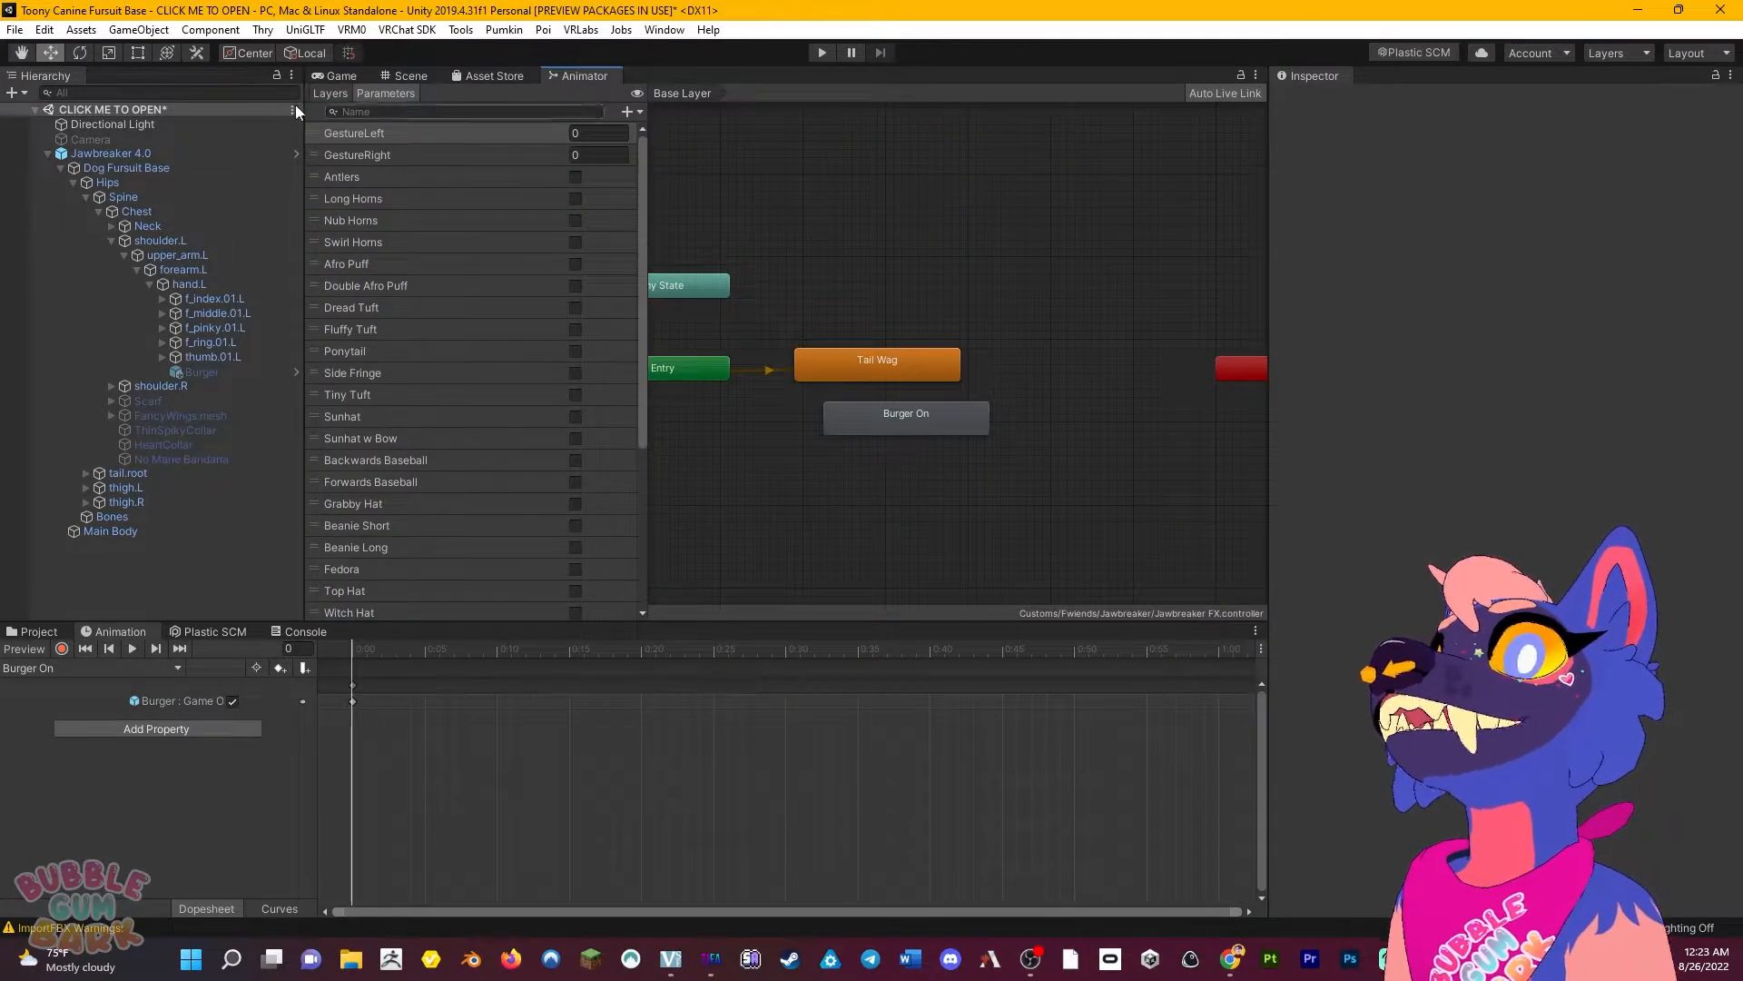
{"action": "left_click", "coordinate": [331, 93]}
{"action": "scroll", "coordinate": [454, 286], "scroll_direction": "down", "scroll_amount": 15}
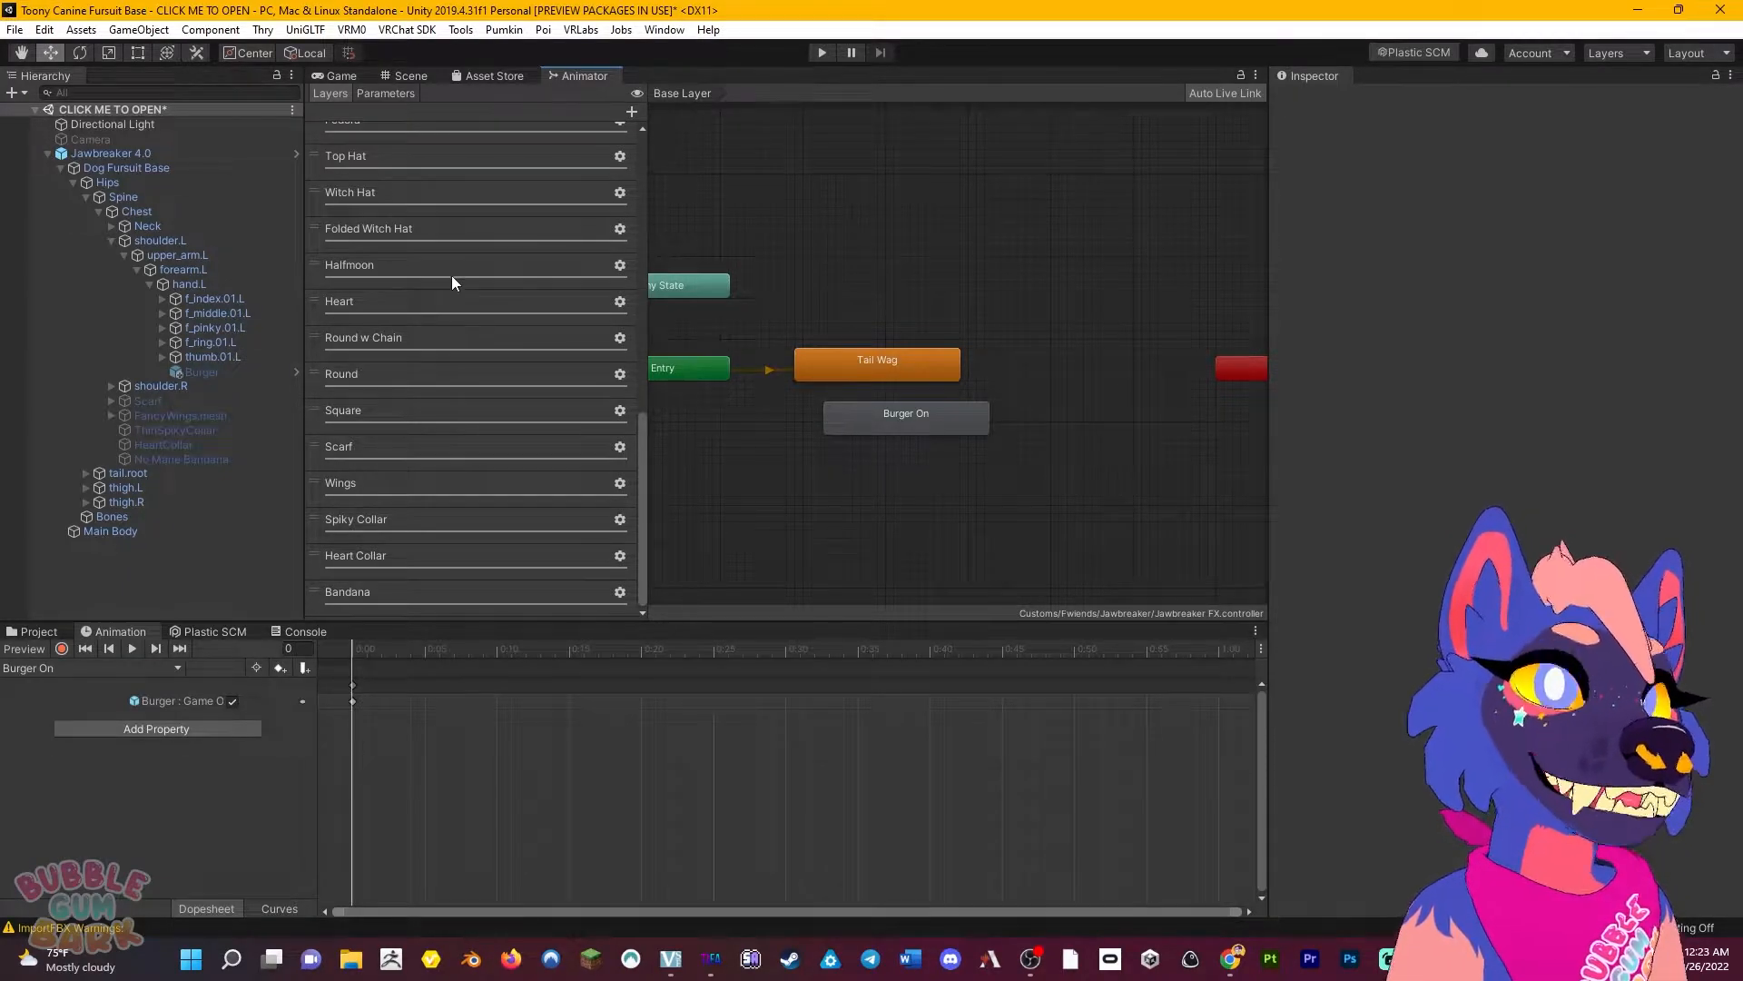
{"action": "scroll", "coordinate": [451, 274], "scroll_direction": "up", "scroll_amount": 15}
{"action": "left_click", "coordinate": [401, 207]}
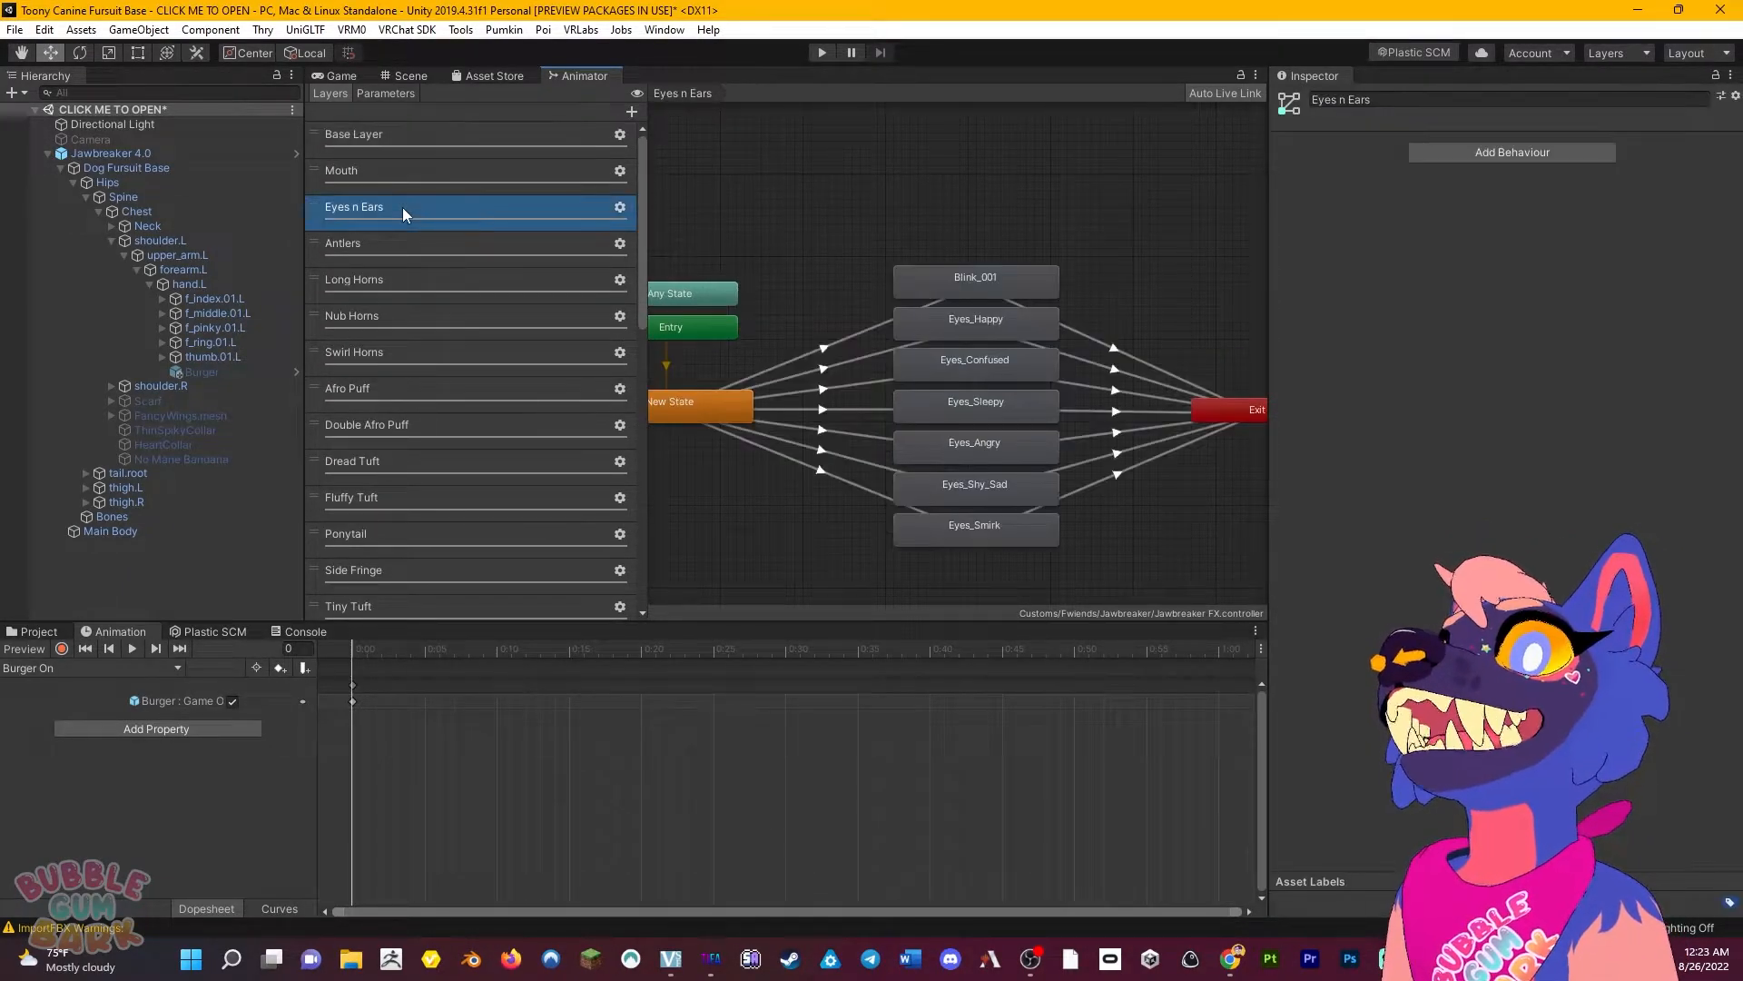
{"action": "left_click", "coordinate": [463, 254]}
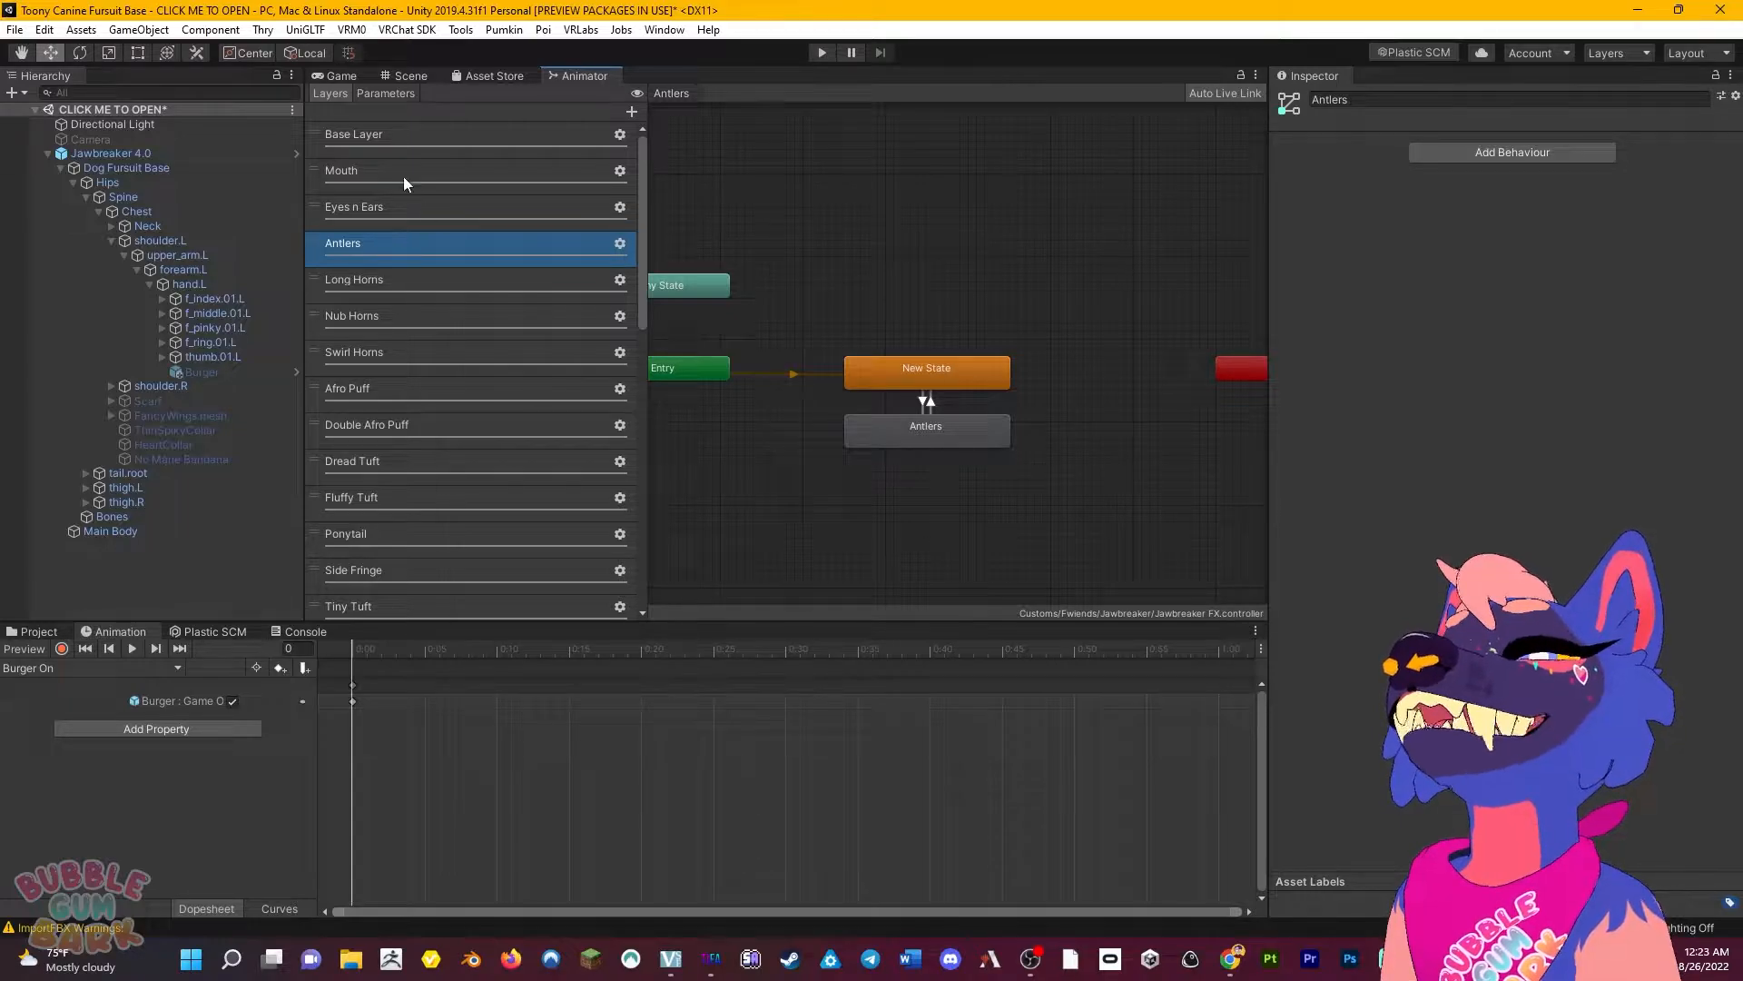
{"action": "left_click", "coordinate": [416, 135]}
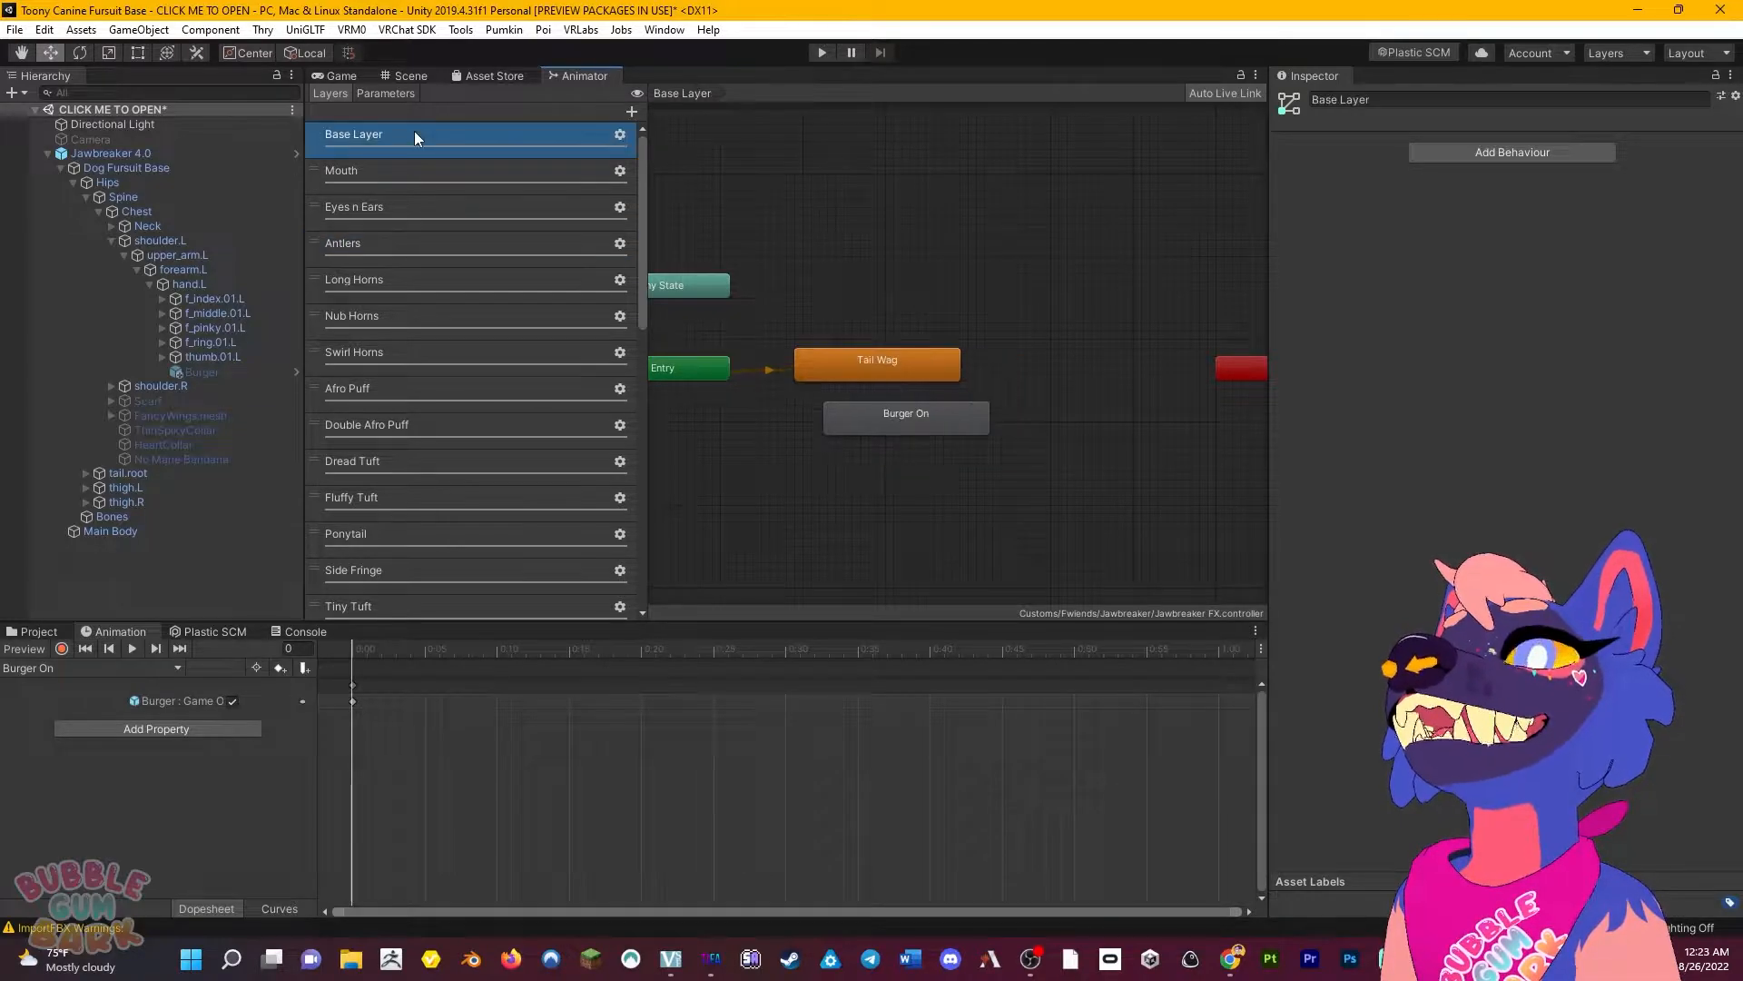
{"action": "left_click", "coordinate": [390, 177]}
{"action": "left_click", "coordinate": [428, 202]}
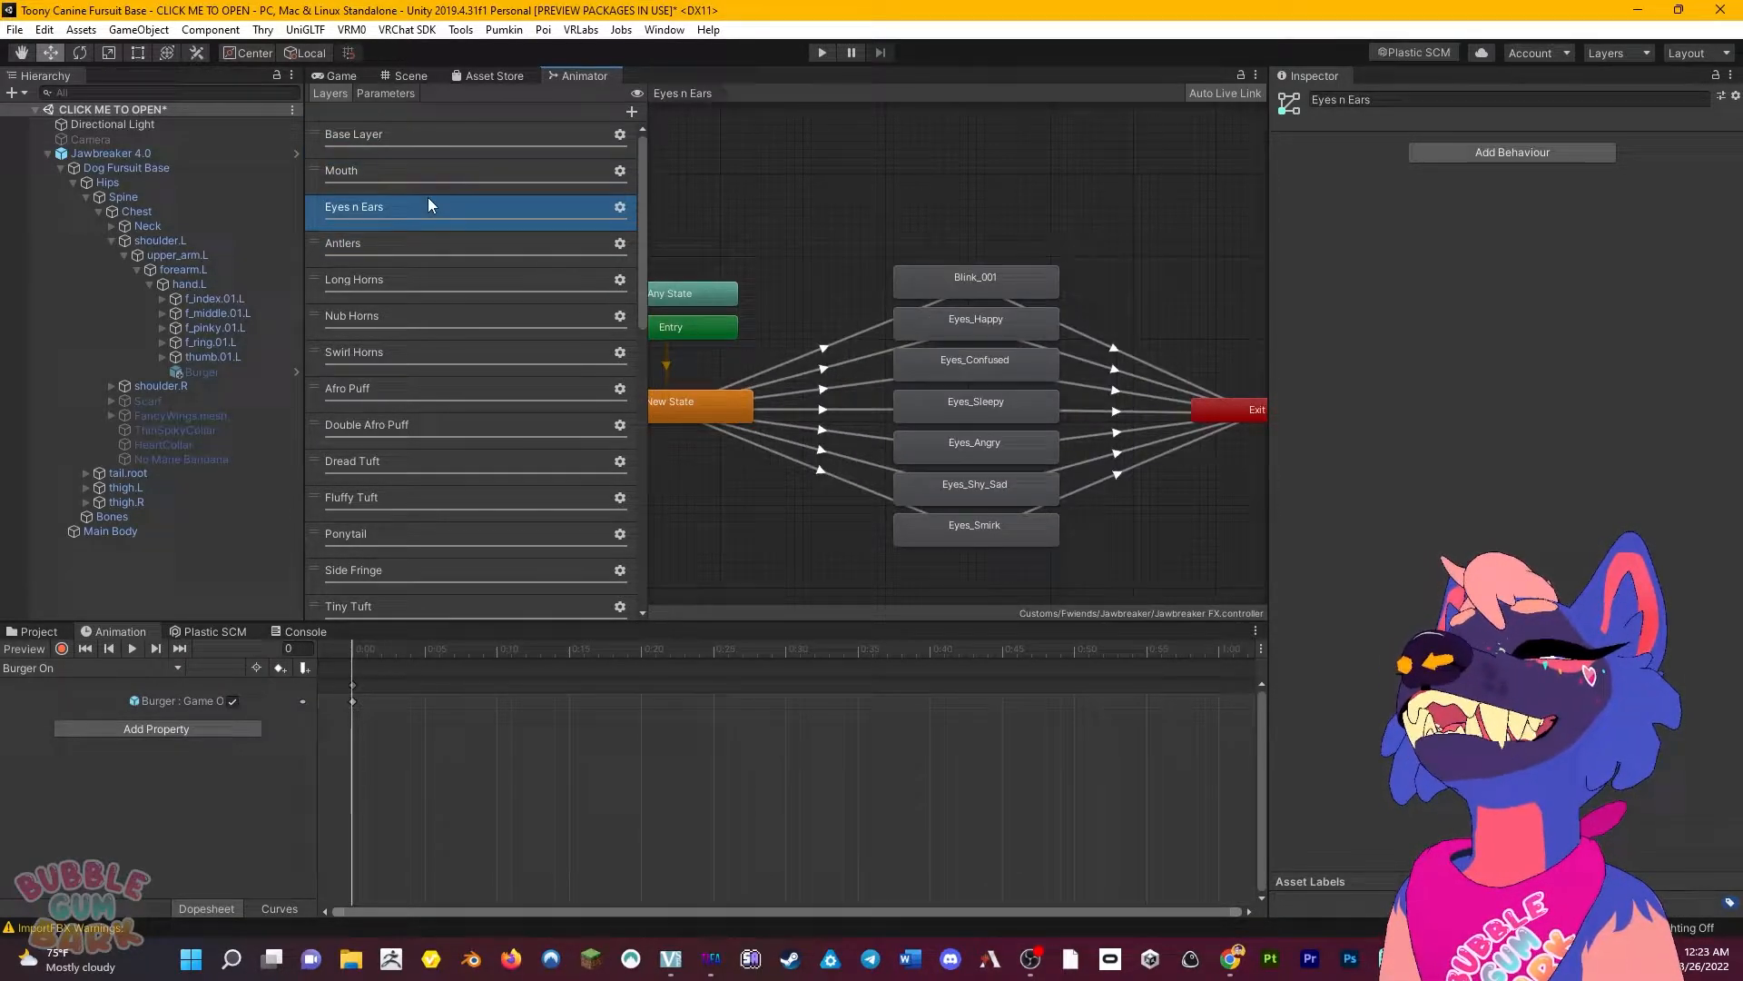
{"action": "left_click", "coordinate": [477, 144]}
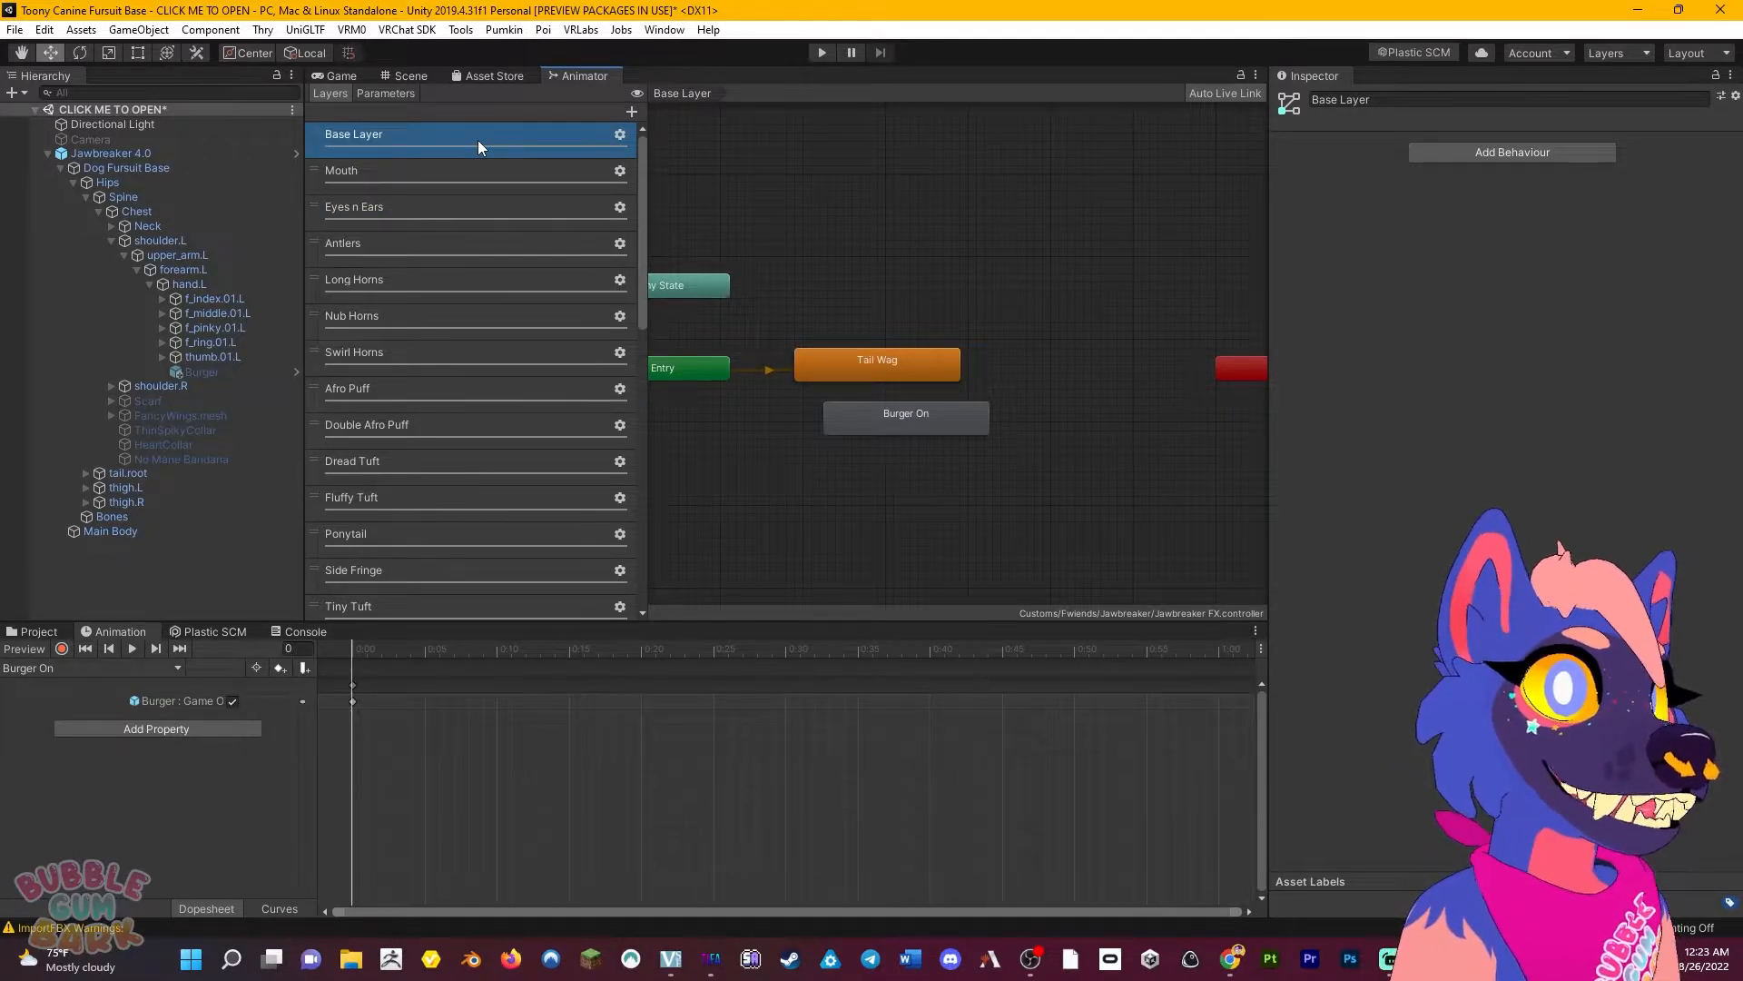
Add a new layer to the FX controller and name it Burger On.
{"action": "left_click", "coordinate": [632, 111]}
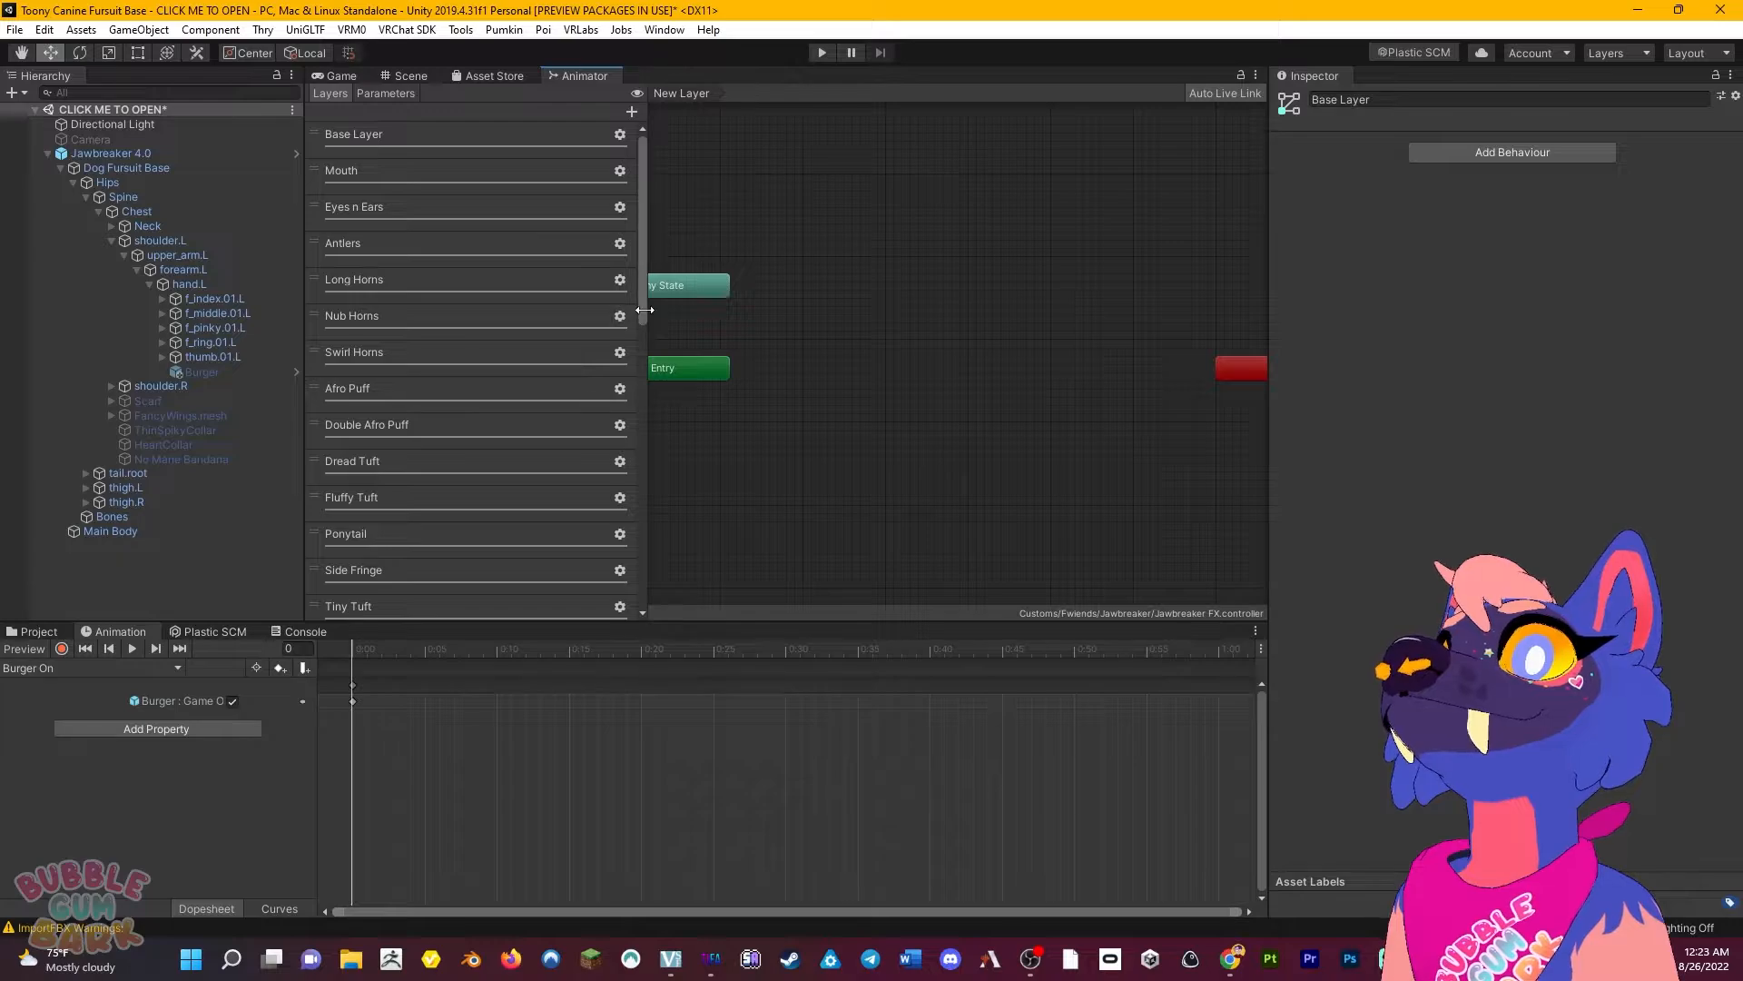
{"action": "left_click_drag", "start_coordinate": [641, 317], "coordinate": [450, 602]}
{"action": "left_click", "coordinate": [363, 589]}
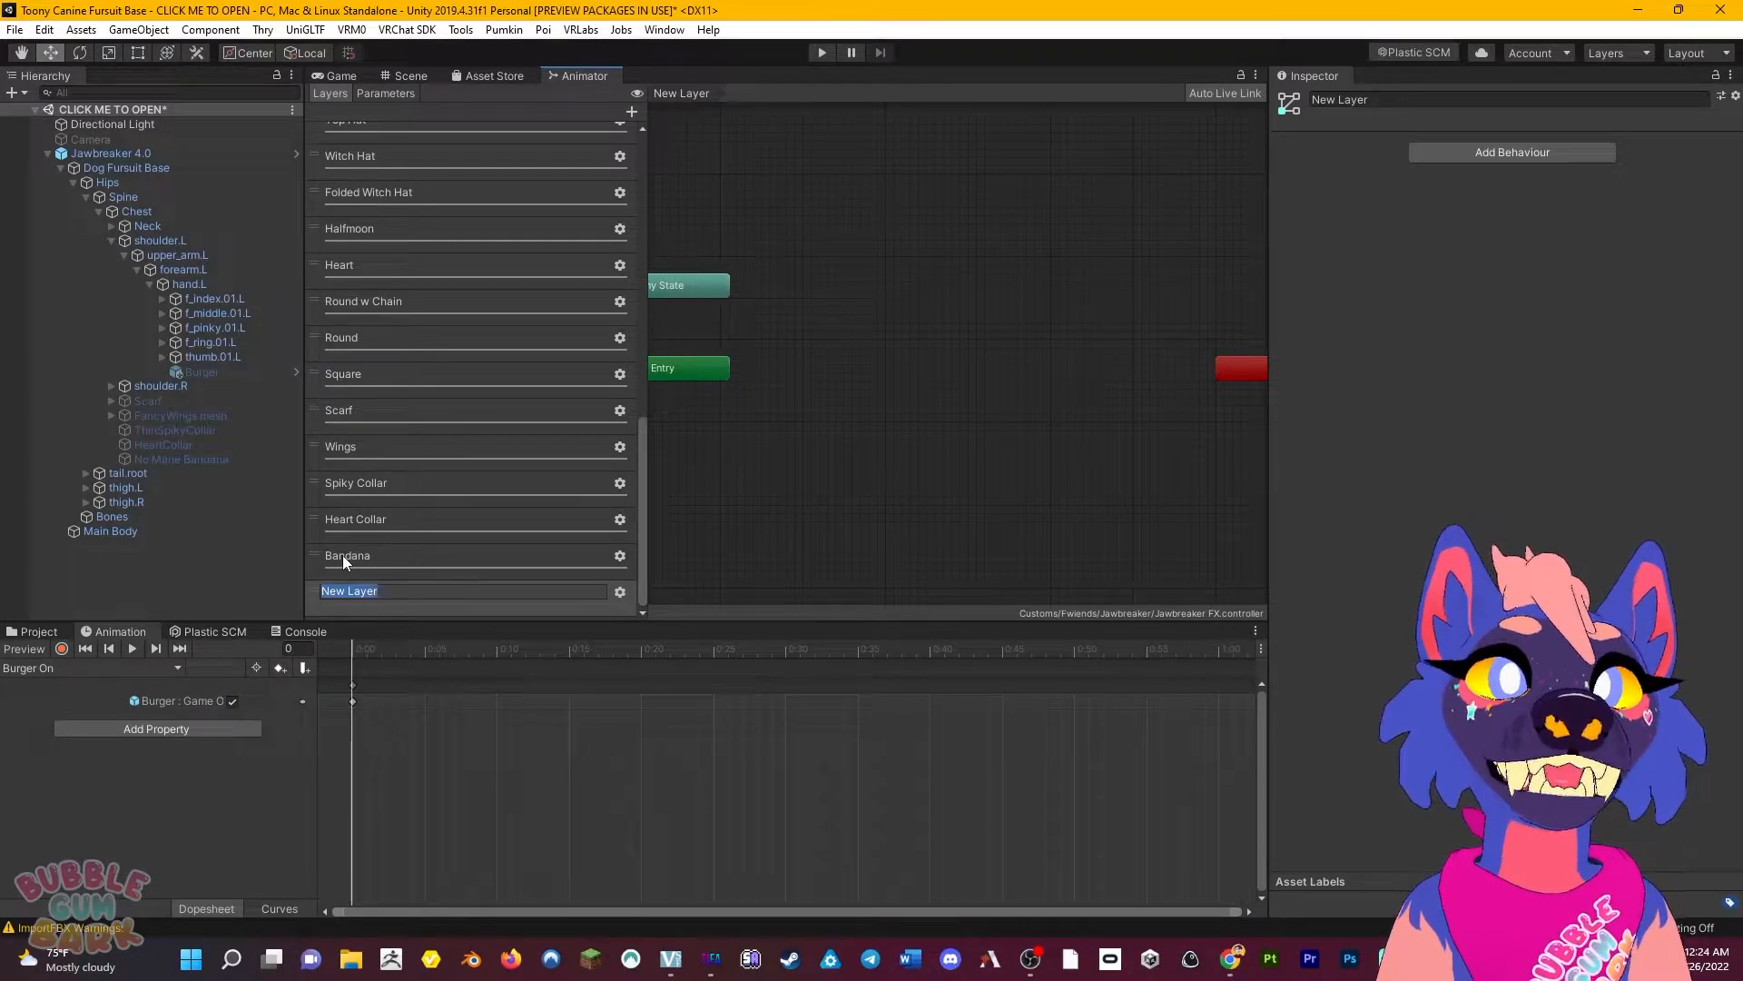
{"action": "type", "text": "Burger"}
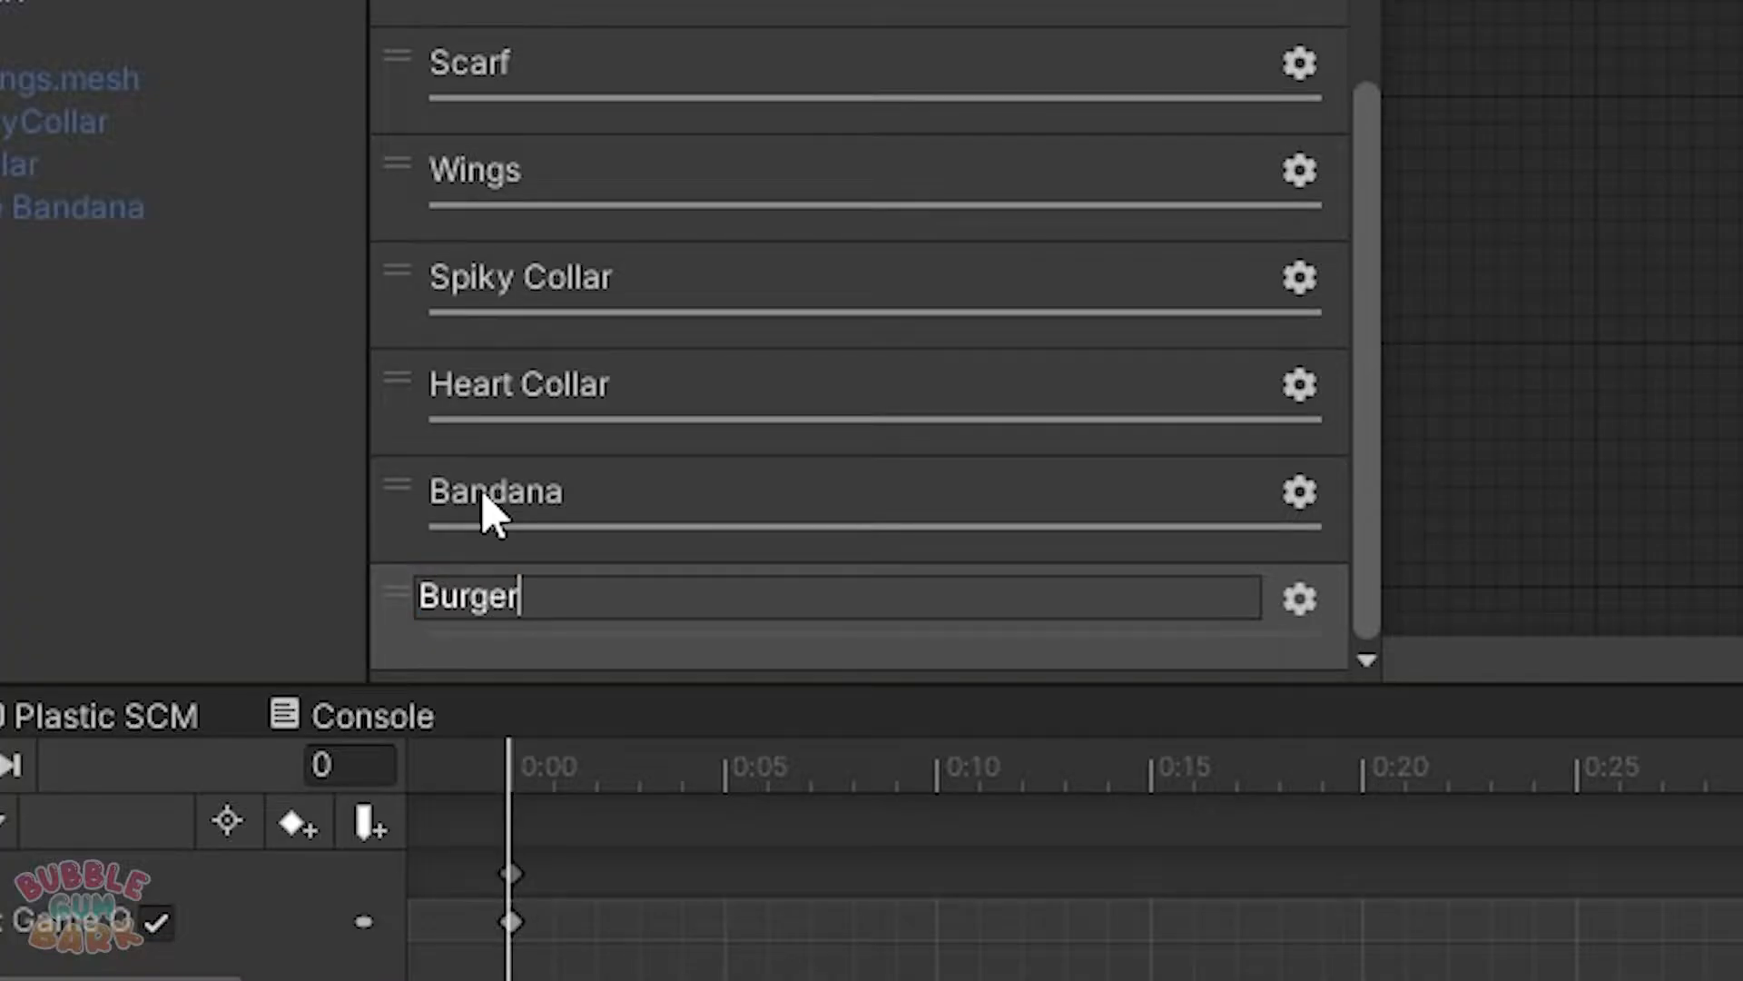
{"action": "type", "text": " On"}
{"action": "key", "text": "Return"}
Raise the Burger On layer's weight to the maximum.
{"action": "scroll", "coordinate": [483, 497], "scroll_direction": "up", "scroll_amount": 5}
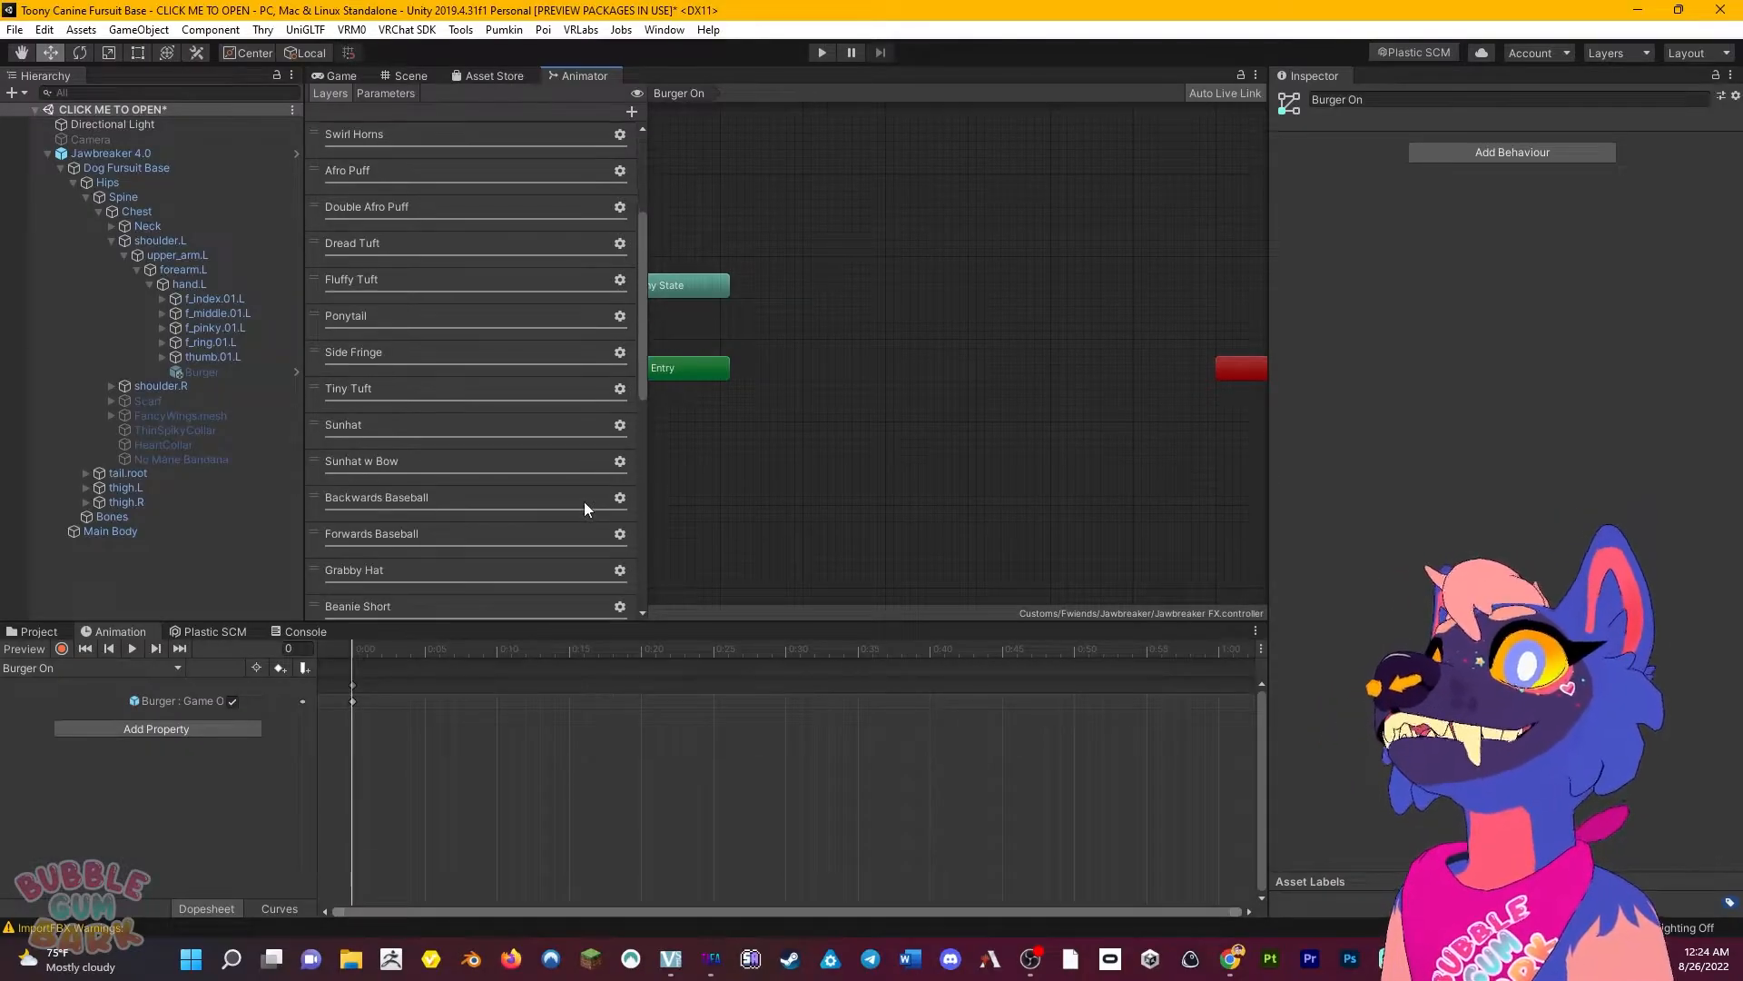
{"action": "scroll", "coordinate": [499, 400], "scroll_direction": "down", "scroll_amount": 5}
{"action": "left_click", "coordinate": [619, 593]}
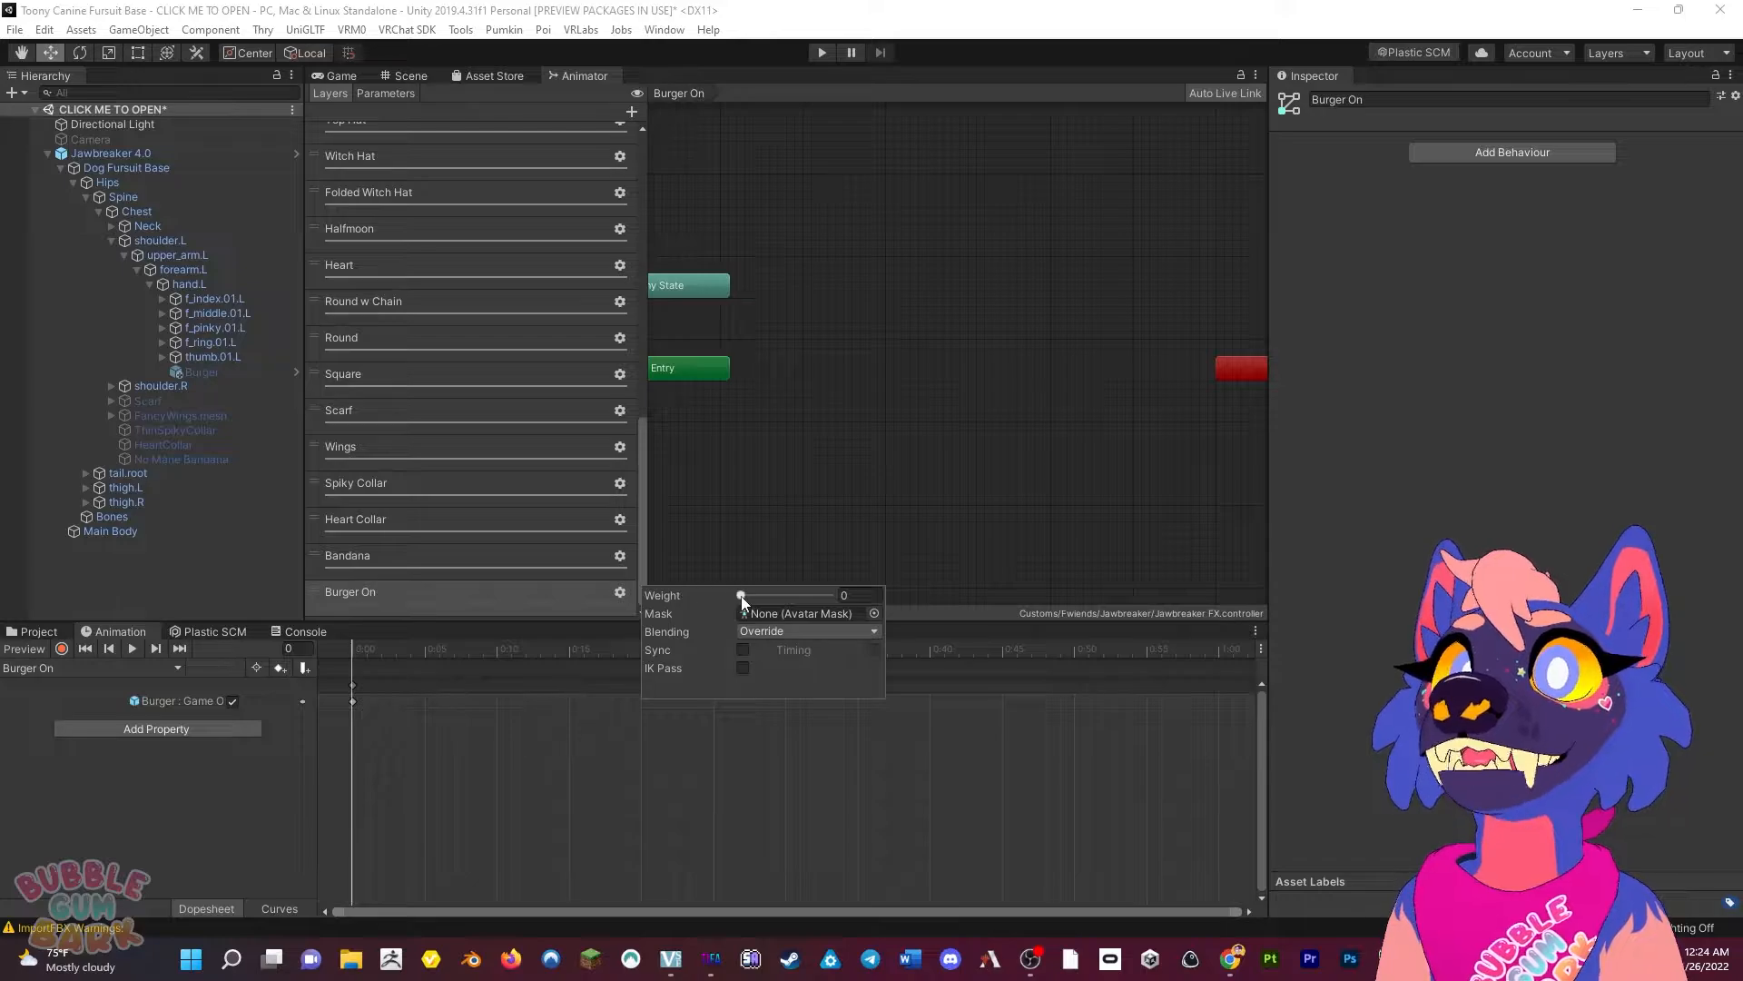
{"action": "left_click_drag", "start_coordinate": [740, 596], "coordinate": [908, 606]}
{"action": "left_click", "coordinate": [908, 456]}
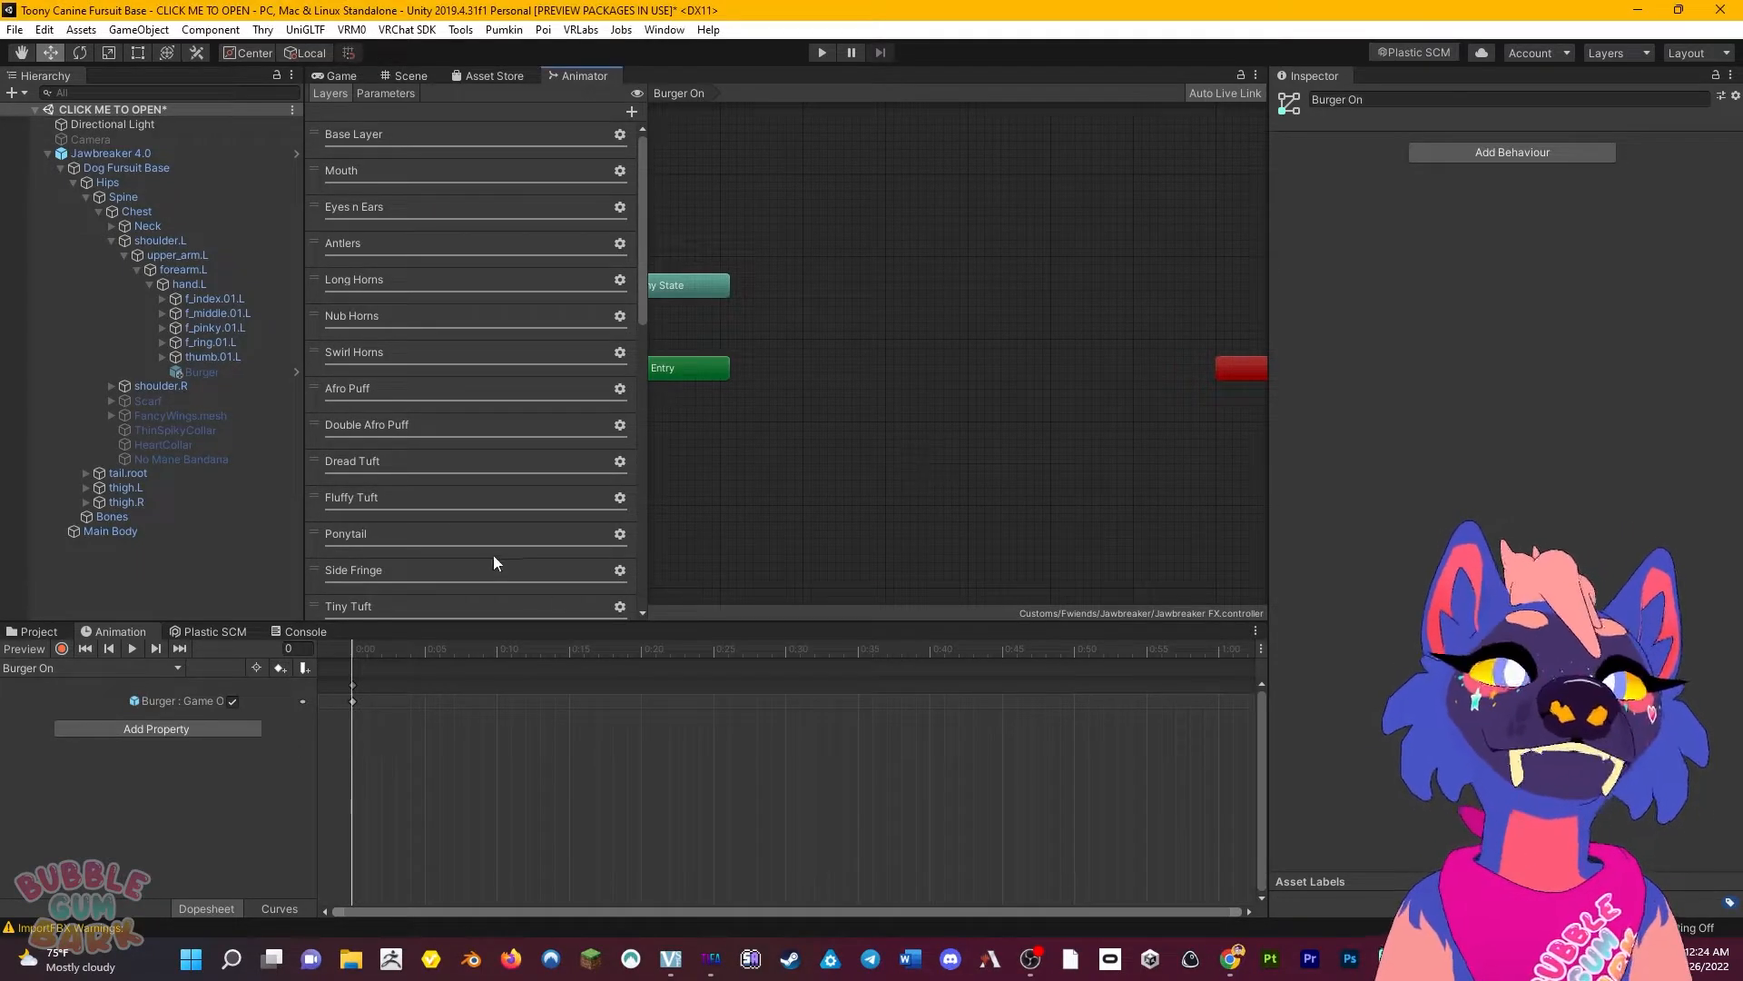
Add a Bool parameter to the FX controller and name it Burger On.
{"action": "left_click", "coordinate": [401, 95]}
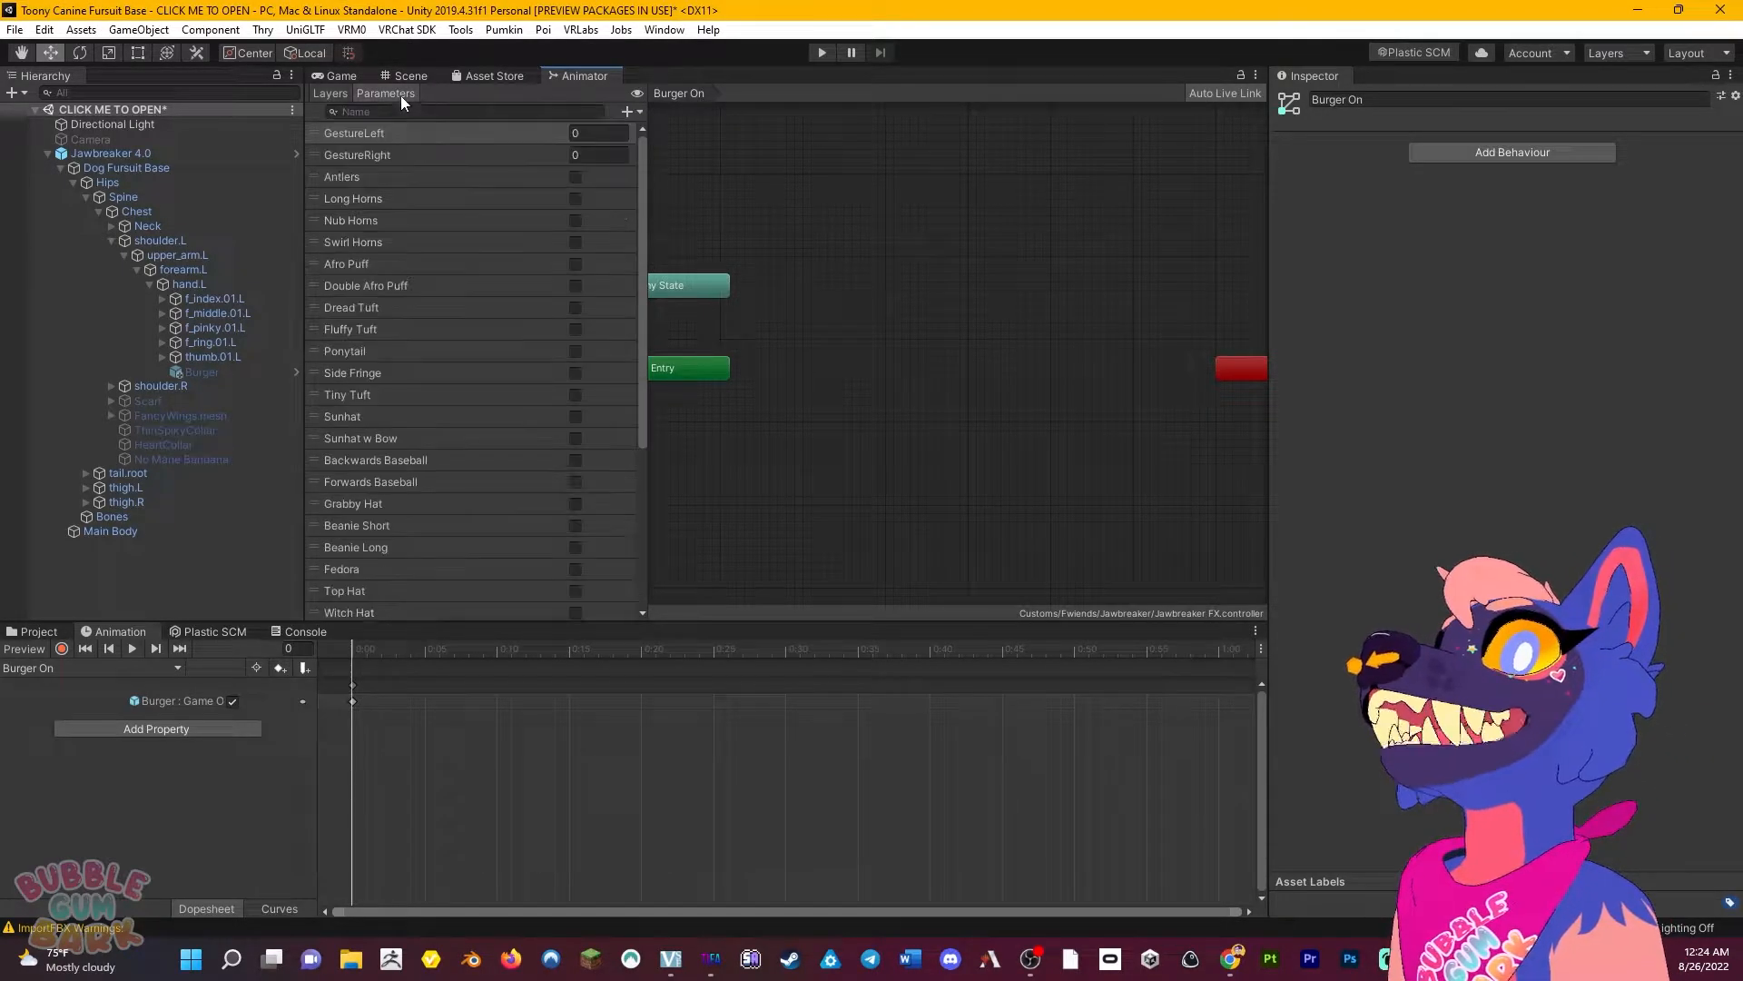
{"action": "left_click", "coordinate": [626, 112]}
{"action": "left_click", "coordinate": [661, 174]}
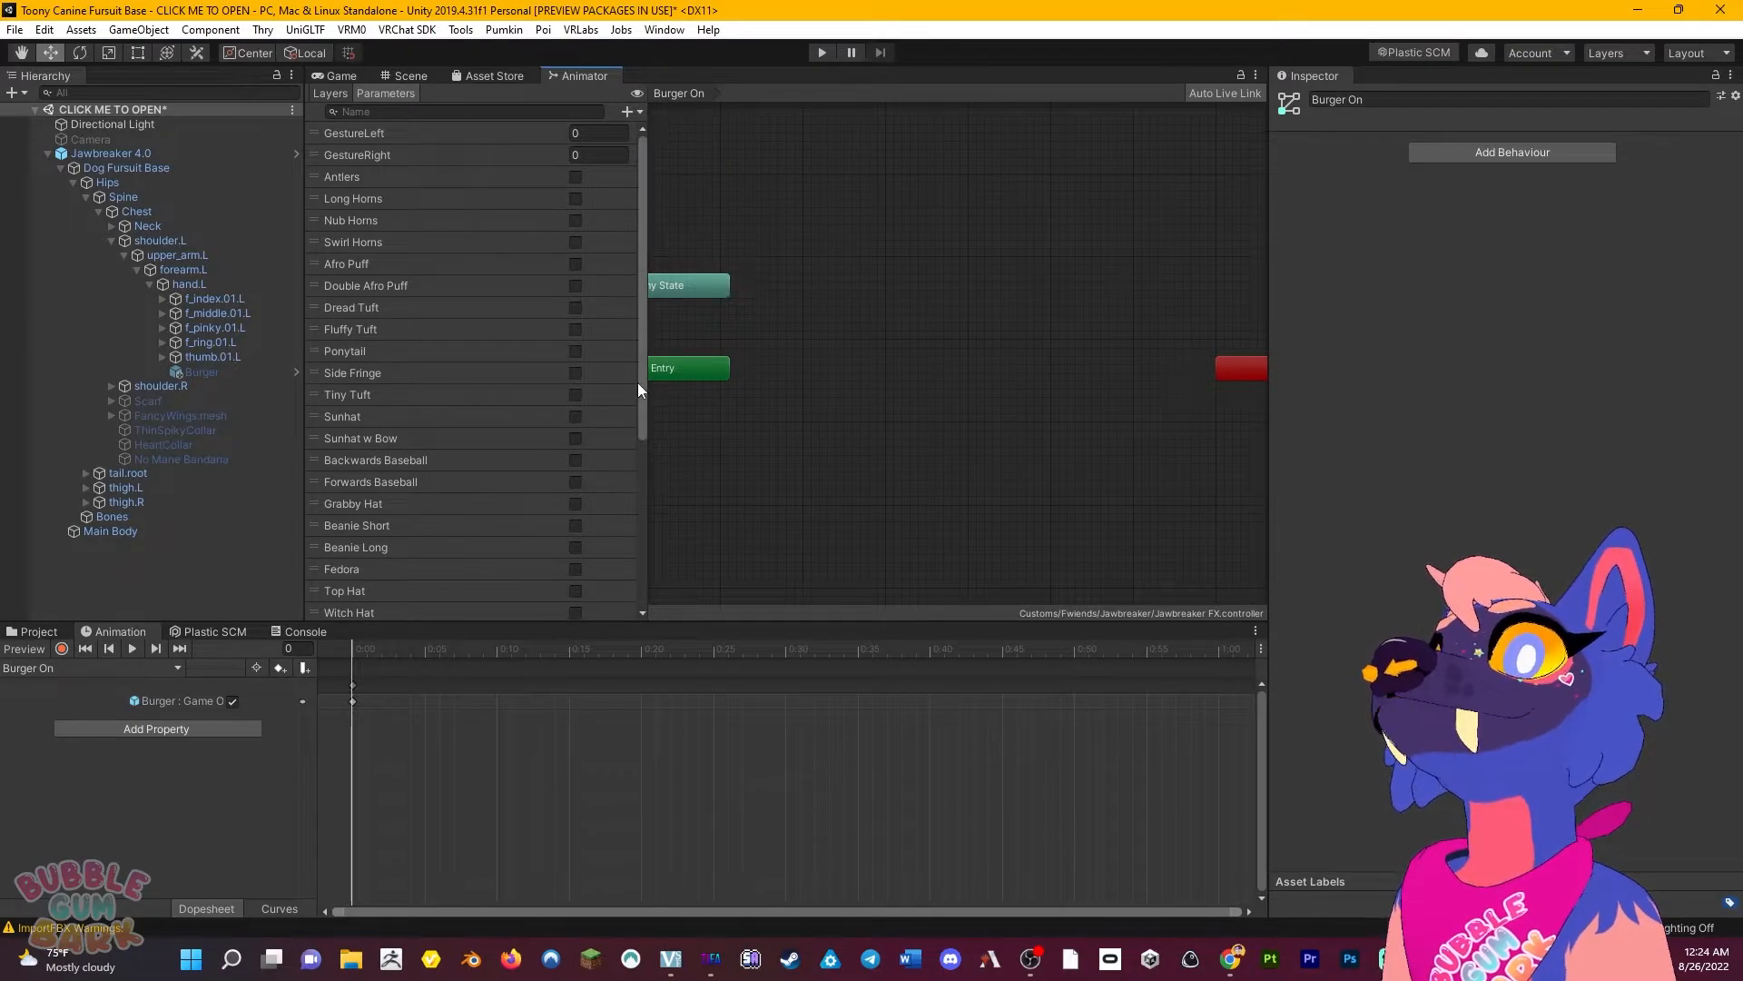
{"action": "left_click_drag", "start_coordinate": [640, 407], "coordinate": [645, 615]}
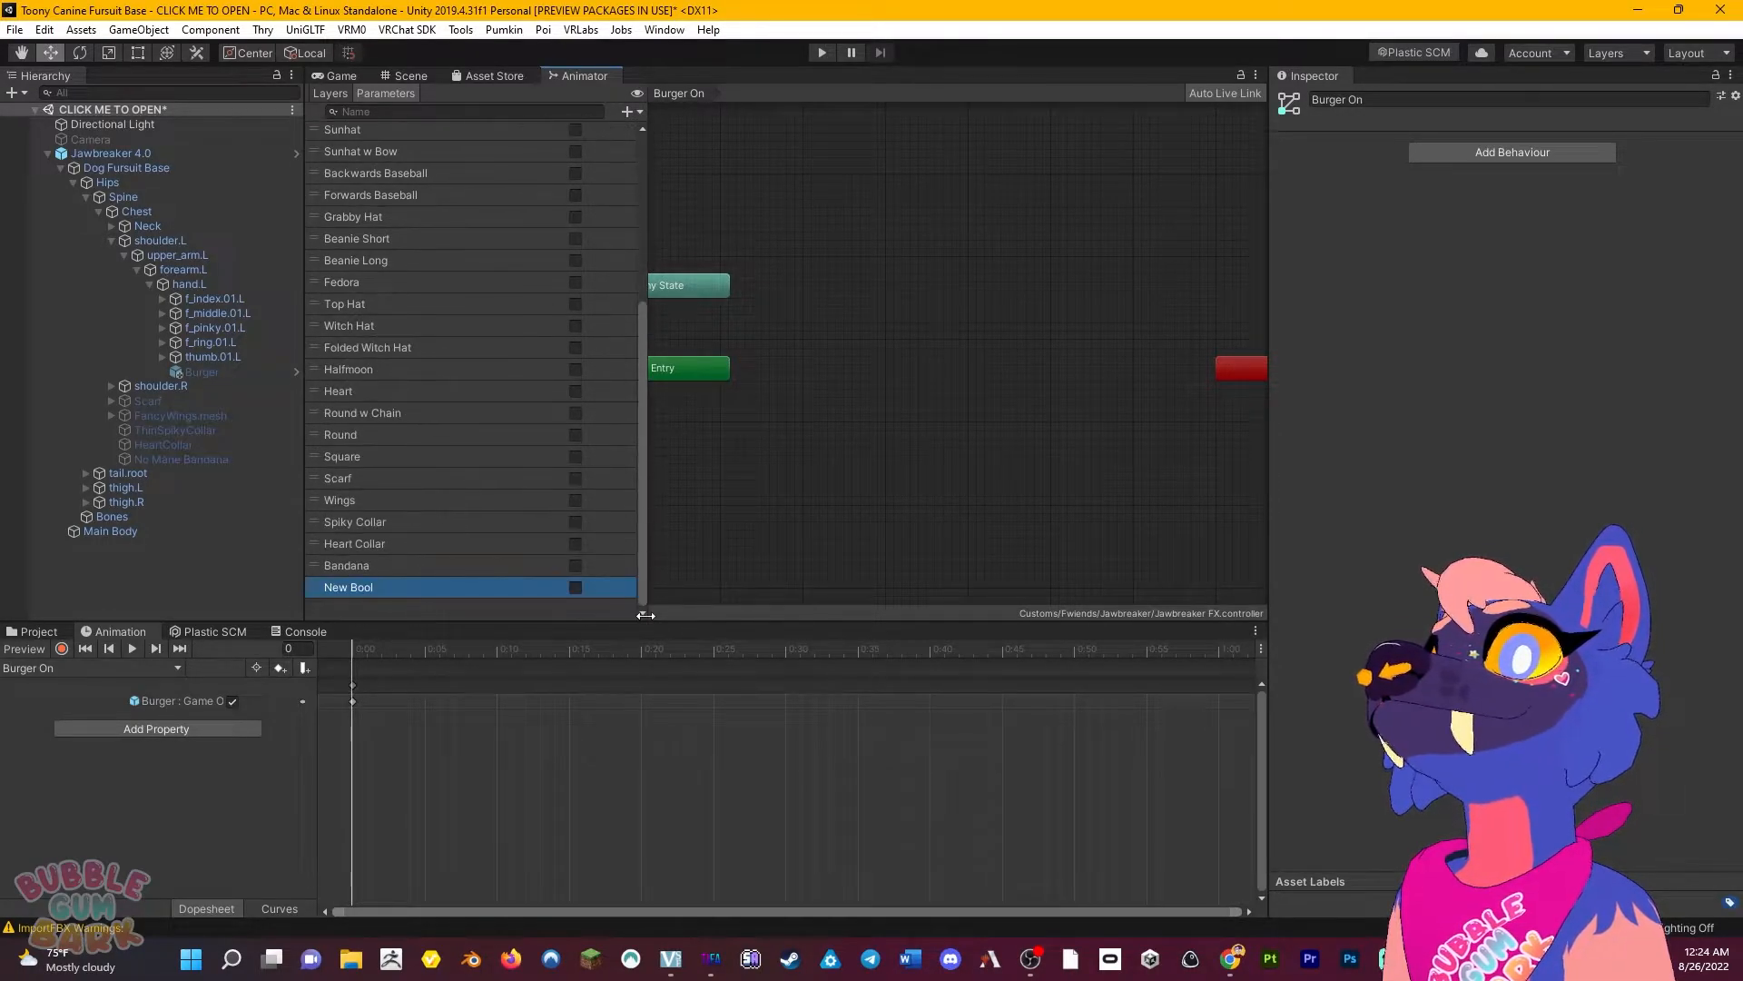
{"action": "double_click", "coordinate": [356, 590]}
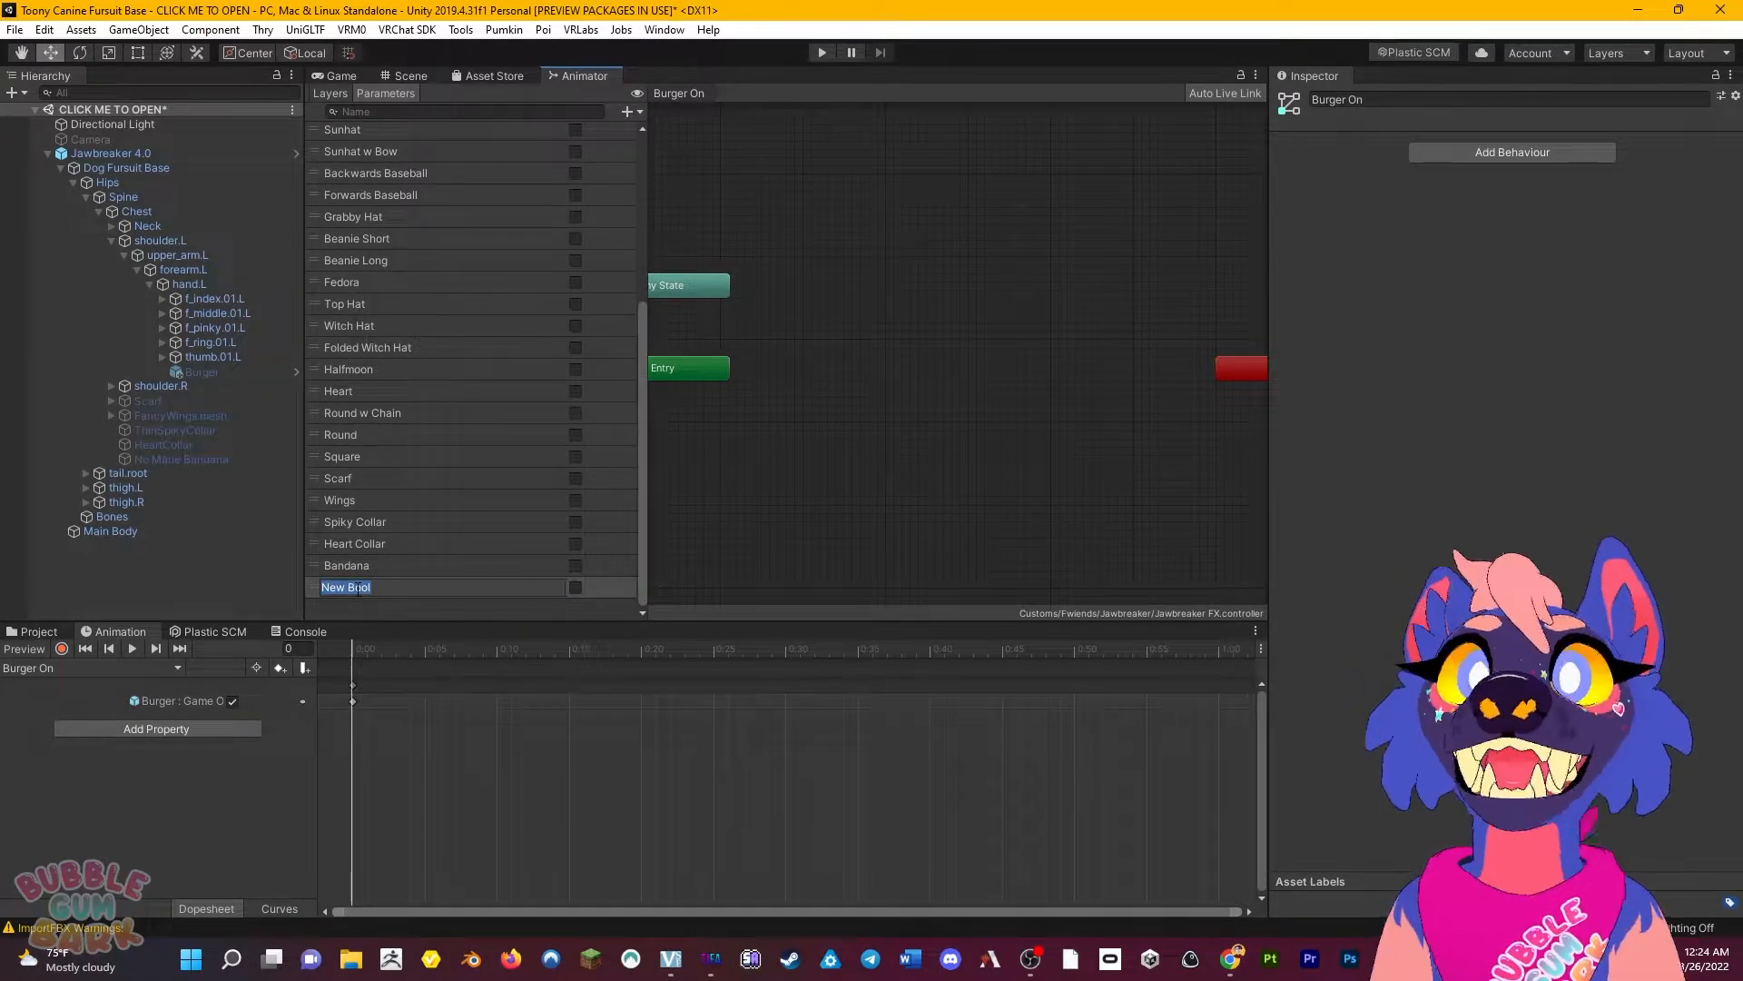
{"action": "type", "text": "Burger On"}
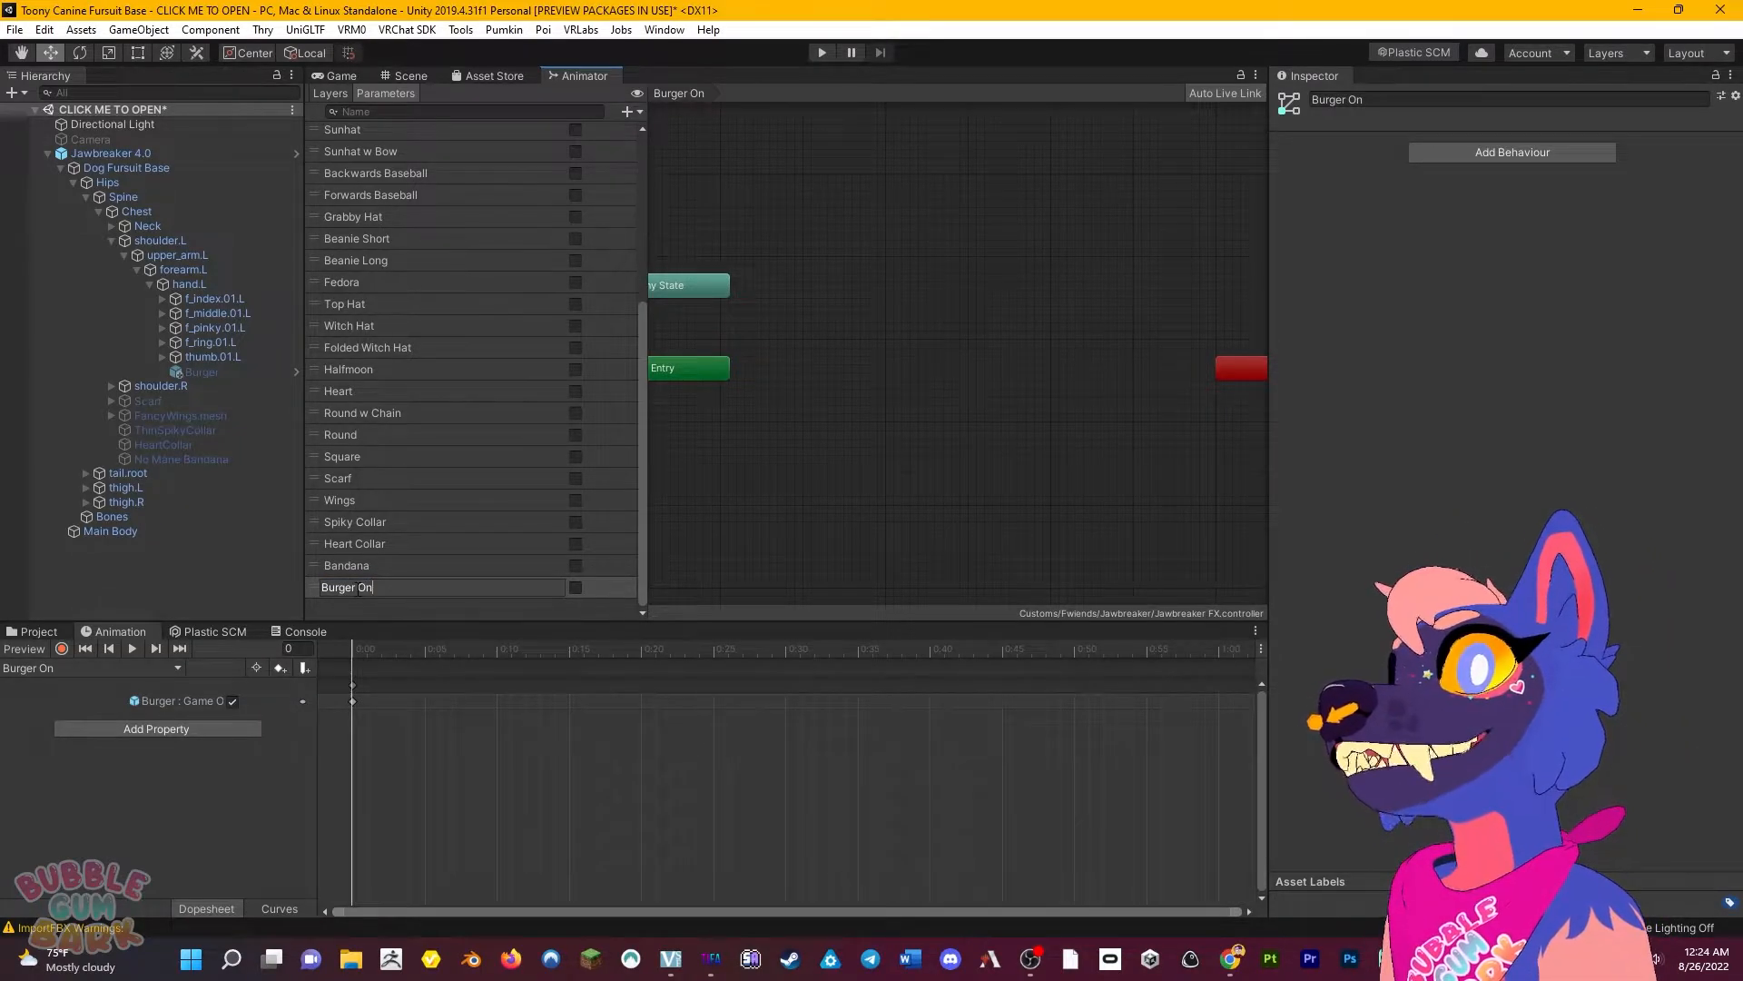
{"action": "key", "text": "Return"}
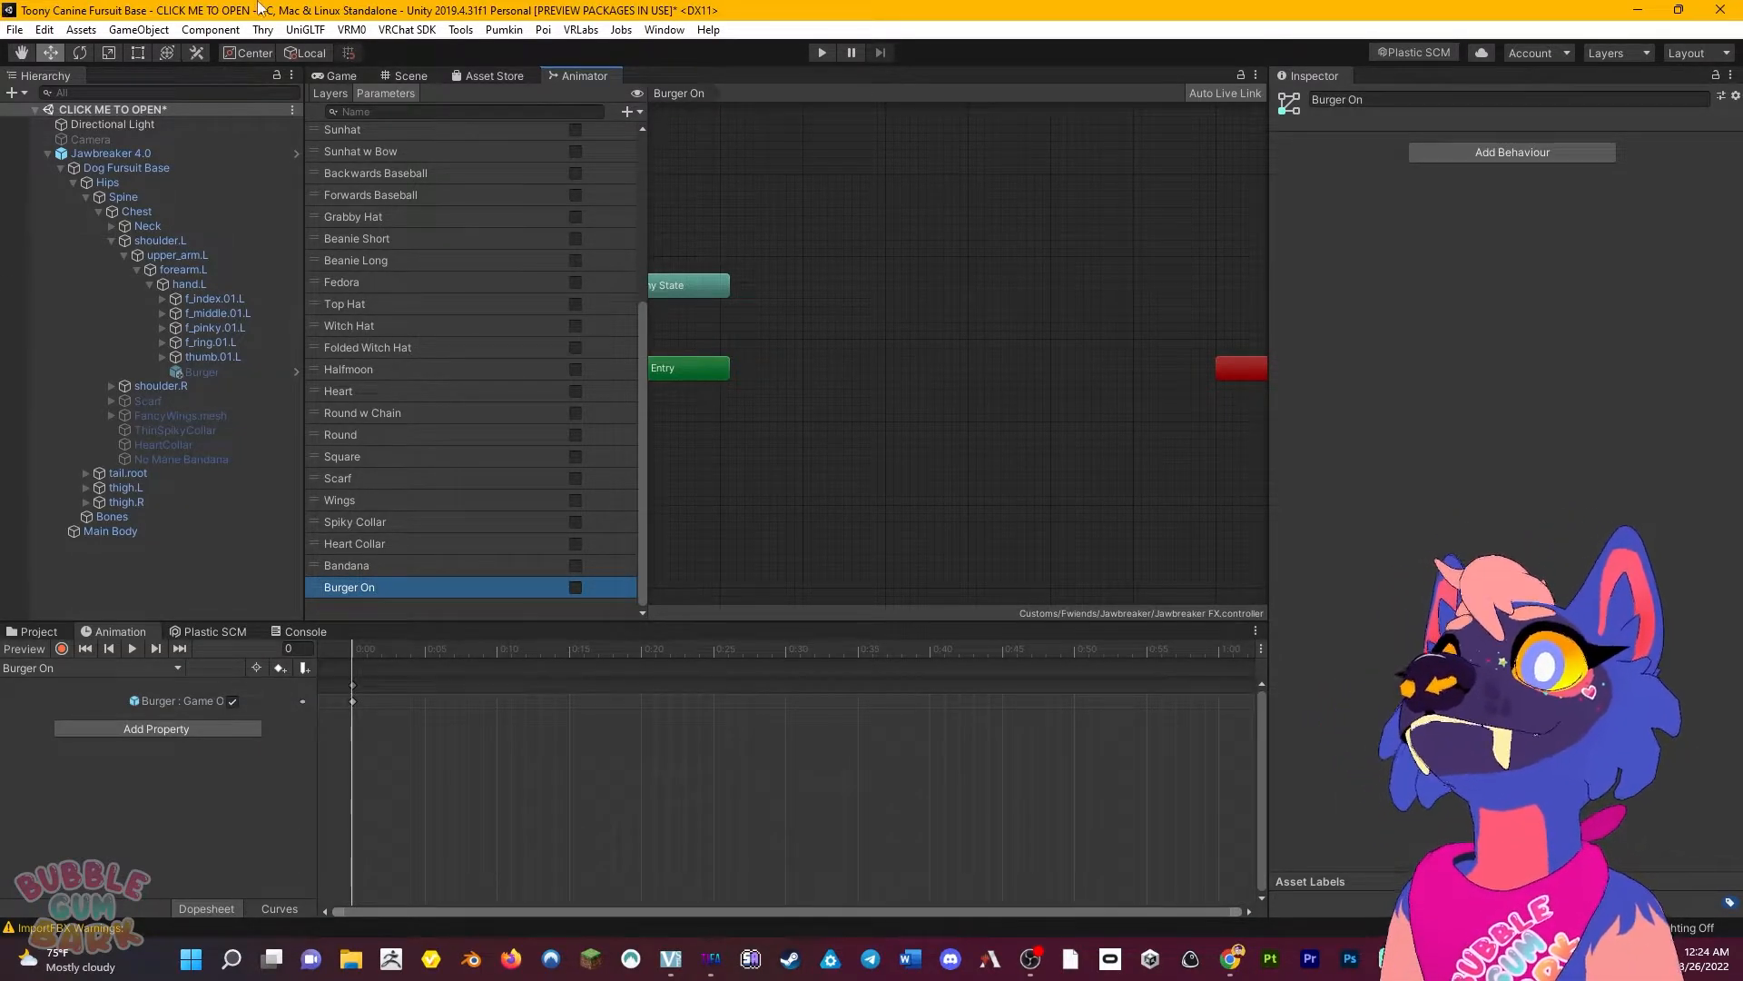
Delete the stray Burger On state from the Base Layer.
{"action": "left_click", "coordinate": [330, 94]}
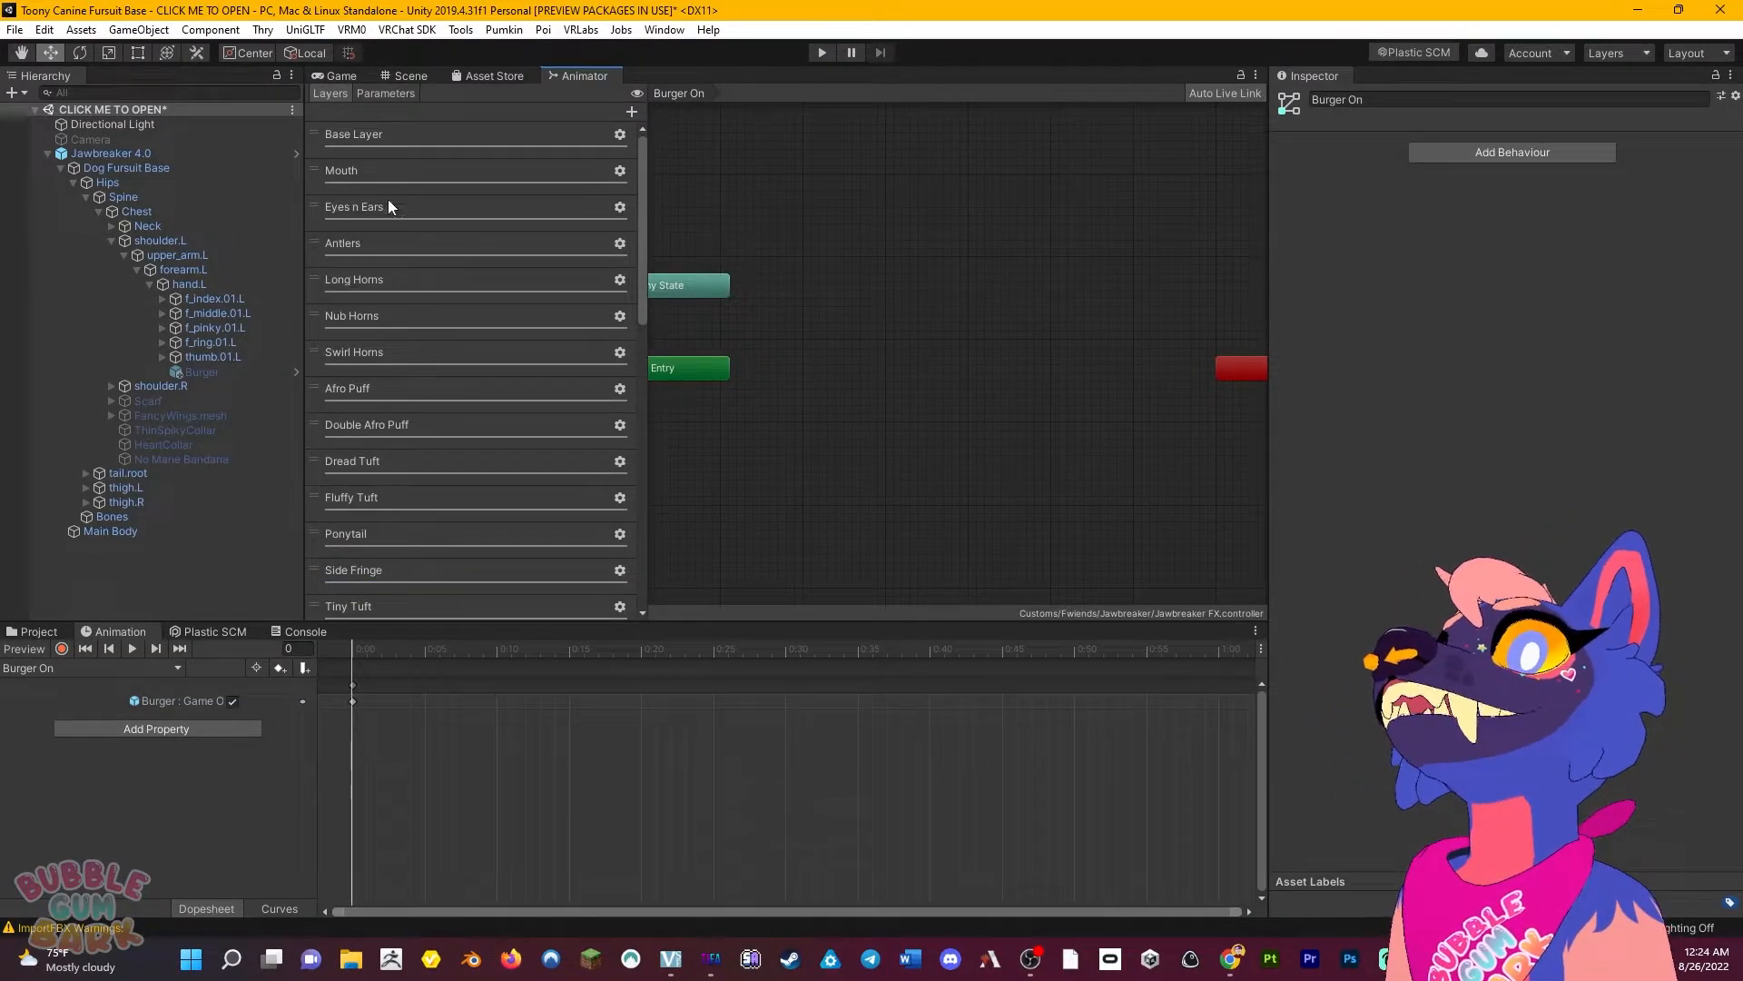
{"action": "left_click", "coordinate": [423, 143]}
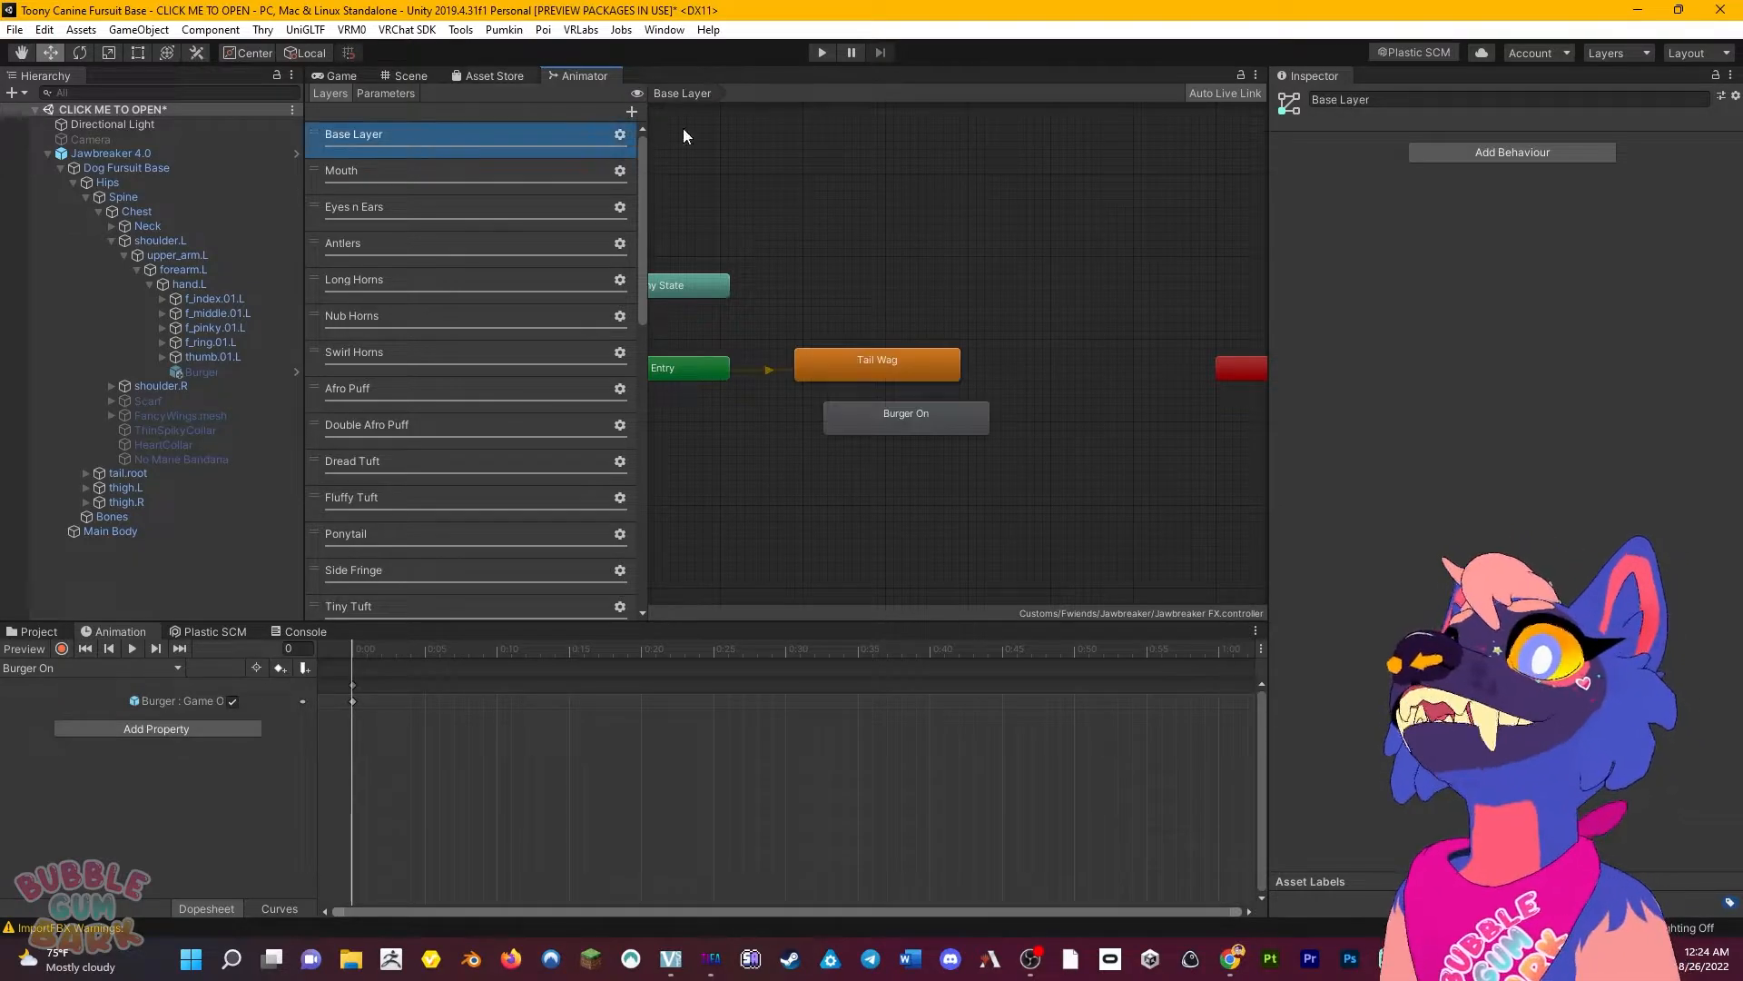
{"action": "left_click", "coordinate": [912, 414]}
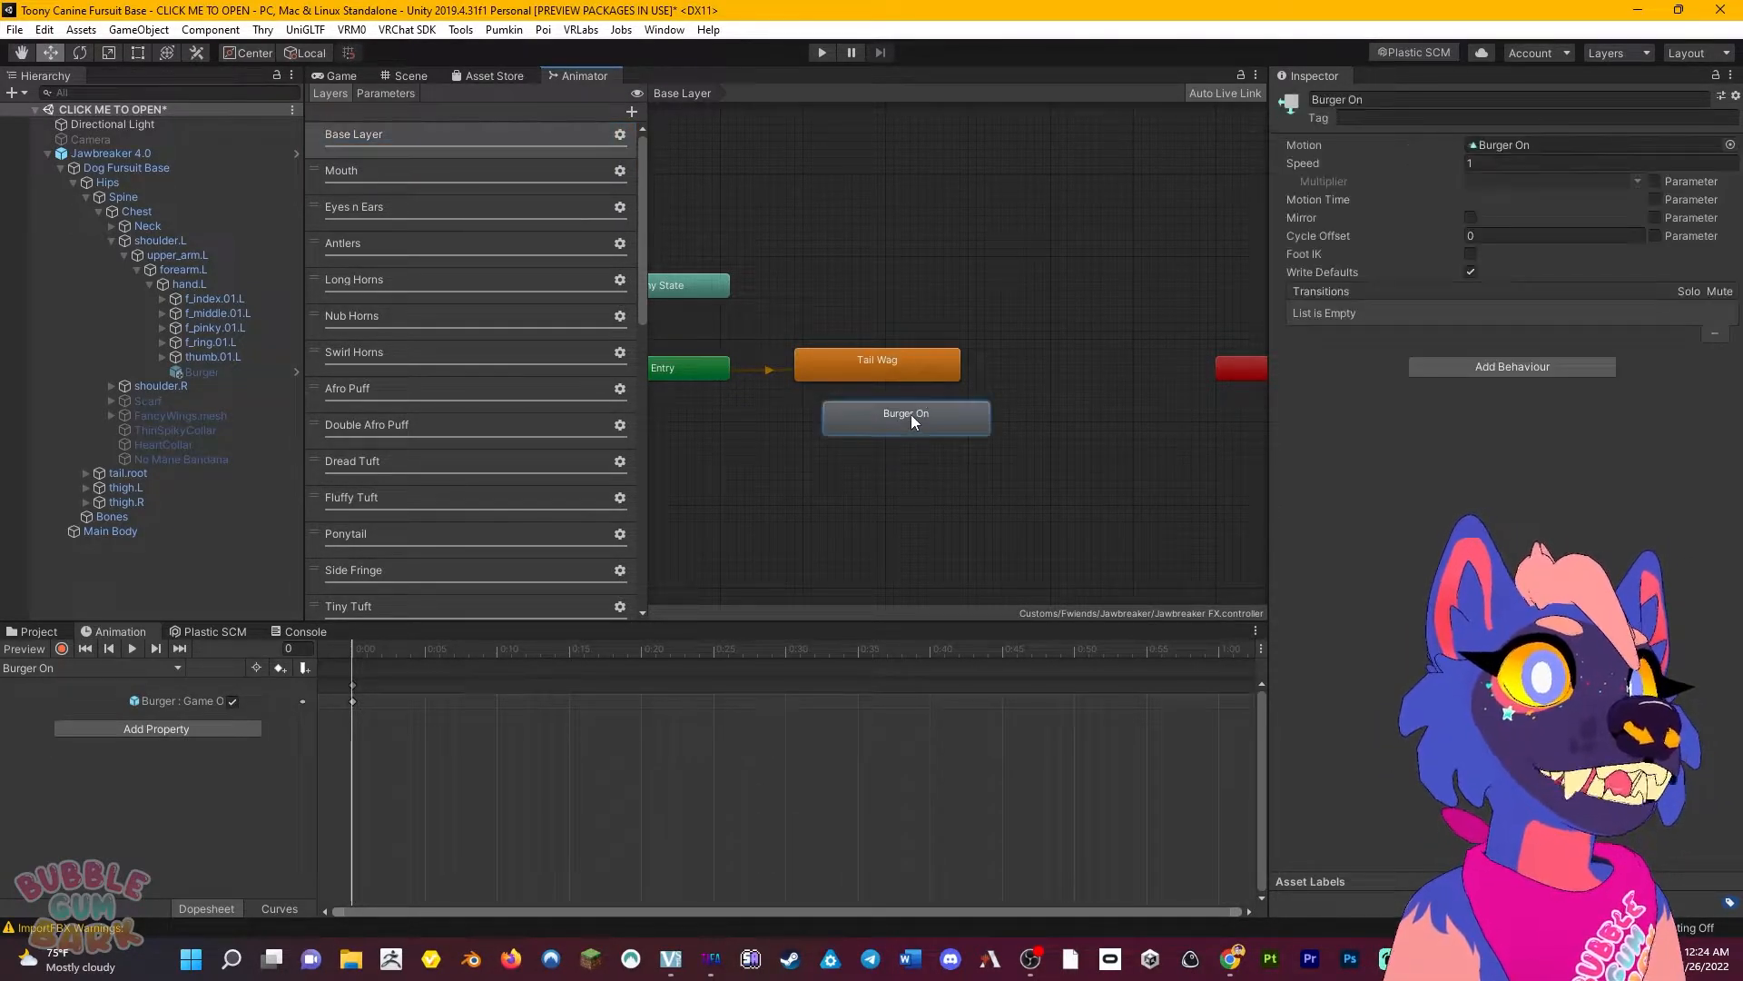
{"action": "key", "text": "Delete"}
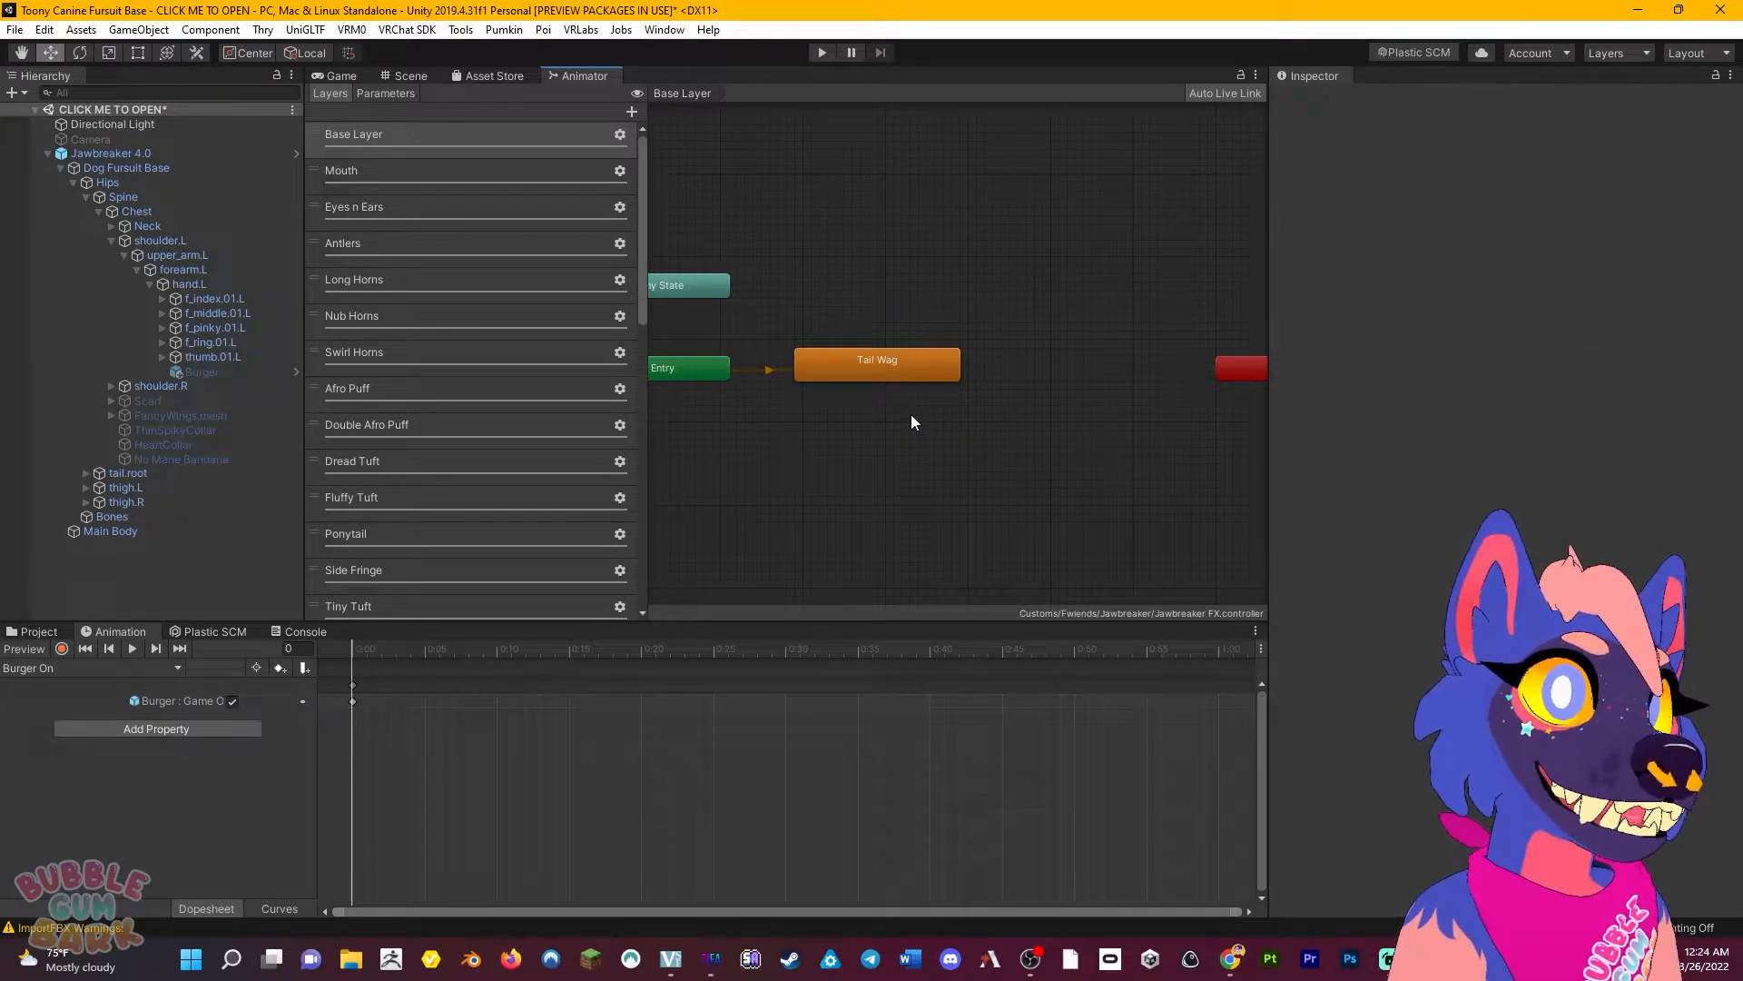
Open the Burger On layer's state graph and the Customs/Fwiends/Jawbreaker/Anims folder of clips.
{"action": "scroll", "coordinate": [402, 510], "scroll_direction": "down", "scroll_amount": 10}
{"action": "scroll", "coordinate": [401, 510], "scroll_direction": "down", "scroll_amount": 5}
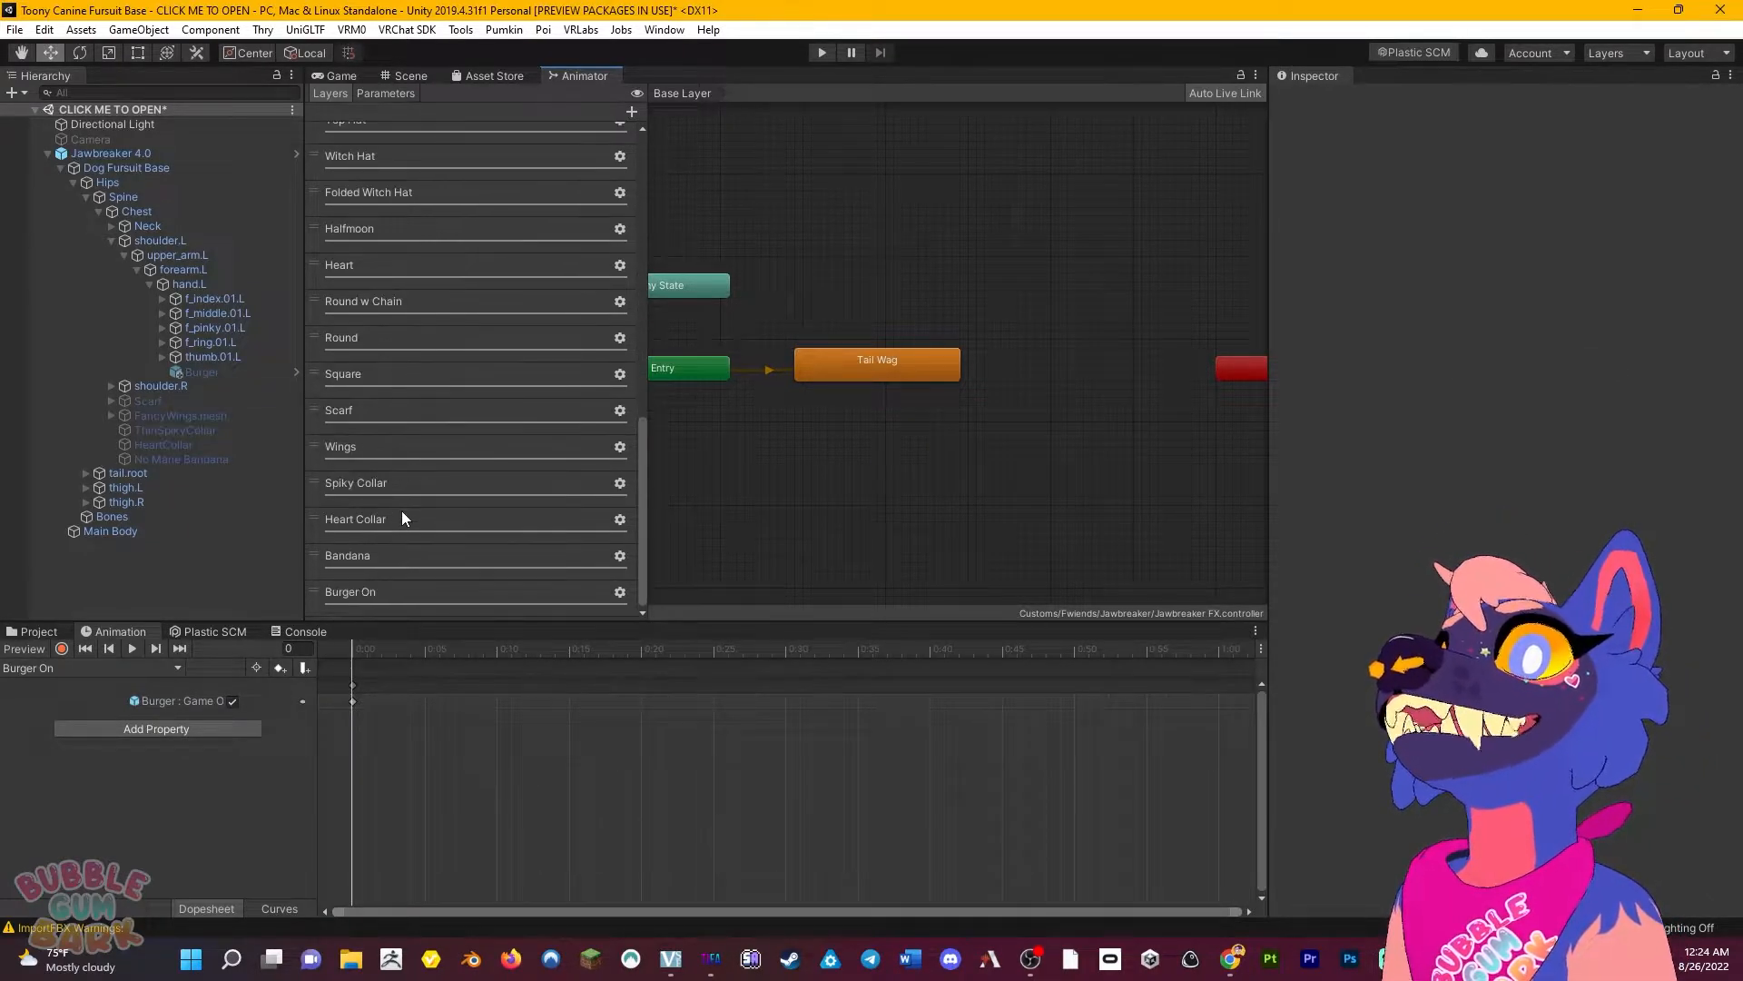
{"action": "left_click", "coordinate": [498, 591]}
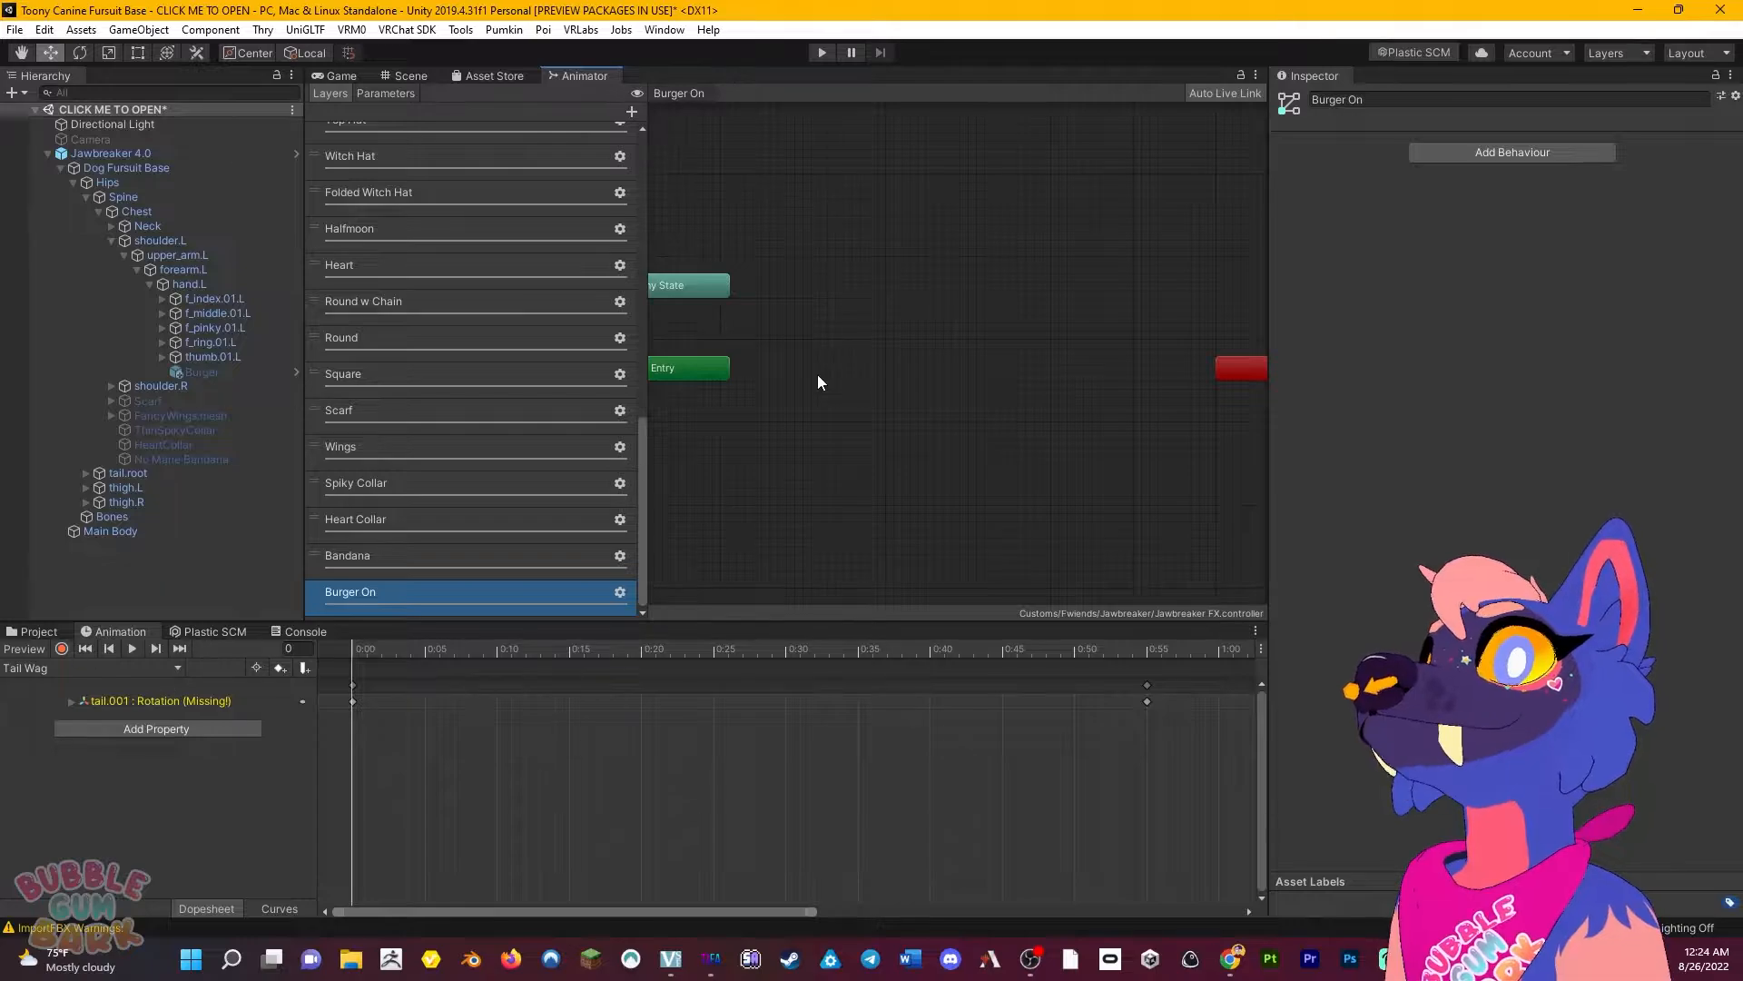
{"action": "mouse_move", "coordinate": [875, 387]}
{"action": "middle_mouse_down"}
{"action": "mouse_move", "coordinate": [879, 361]}
{"action": "mouse_move", "coordinate": [799, 383]}
{"action": "mouse_move", "coordinate": [906, 356]}
{"action": "mouse_move", "coordinate": [783, 350]}
{"action": "mouse_move", "coordinate": [863, 358]}
{"action": "middle_mouse_up"}
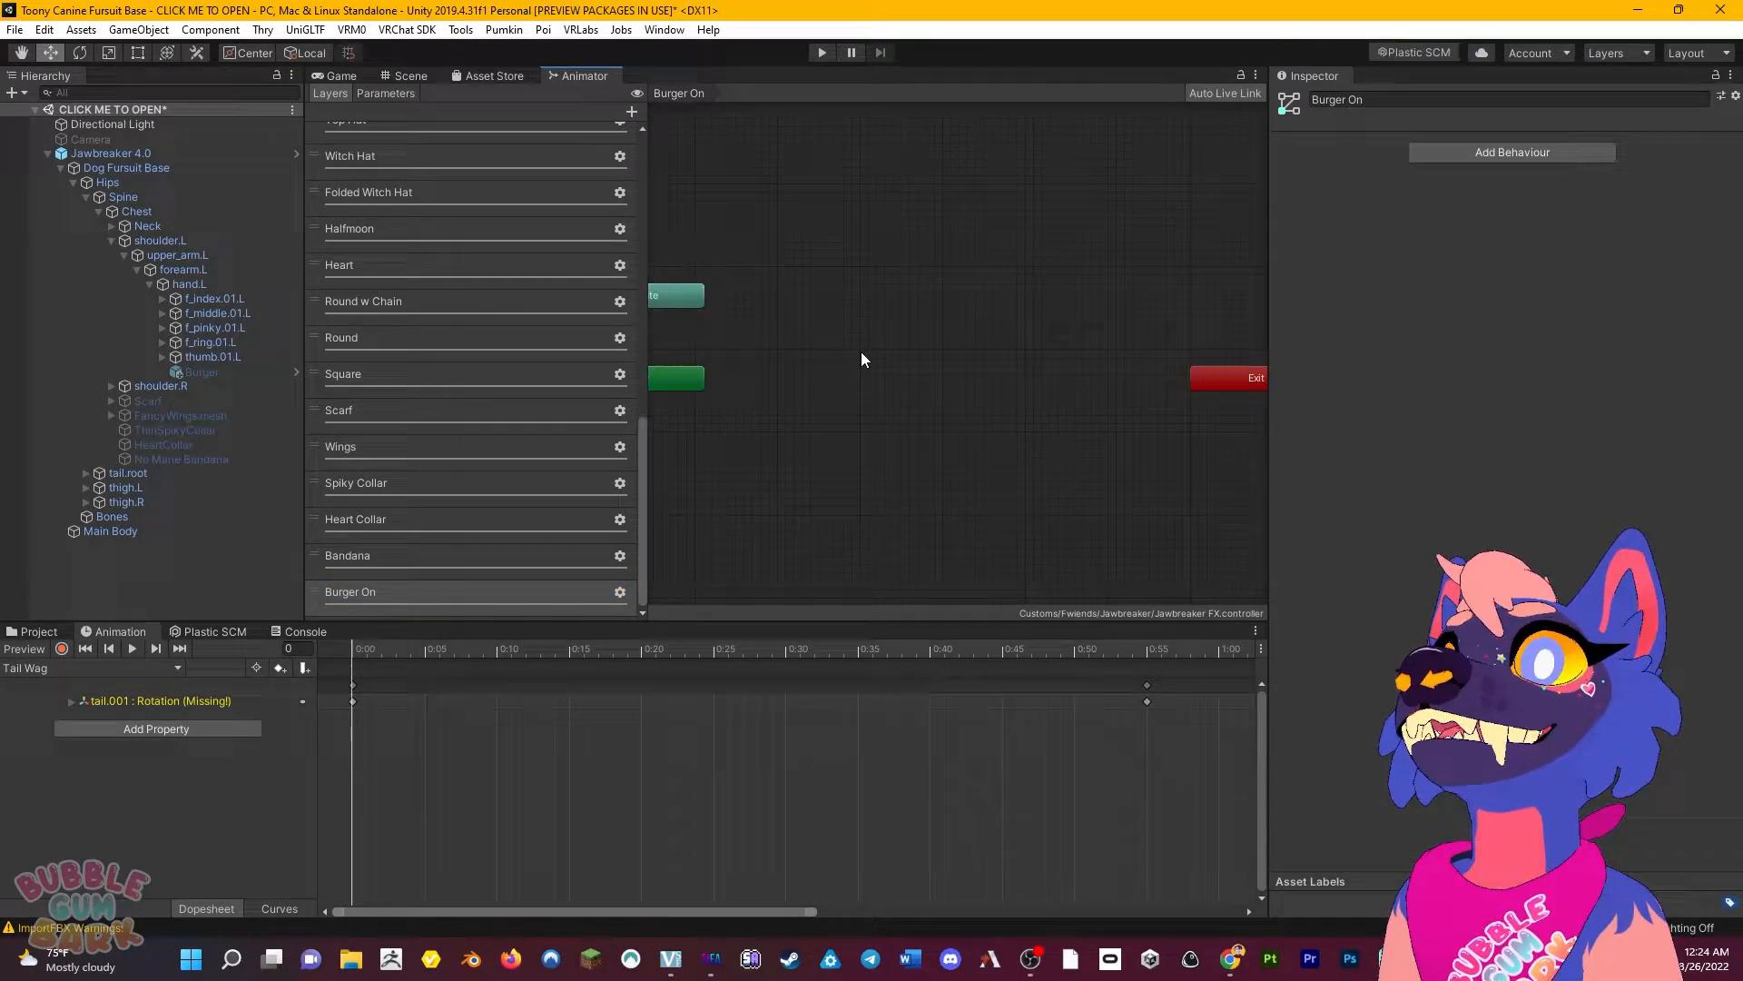
{"action": "left_click", "coordinate": [41, 632]}
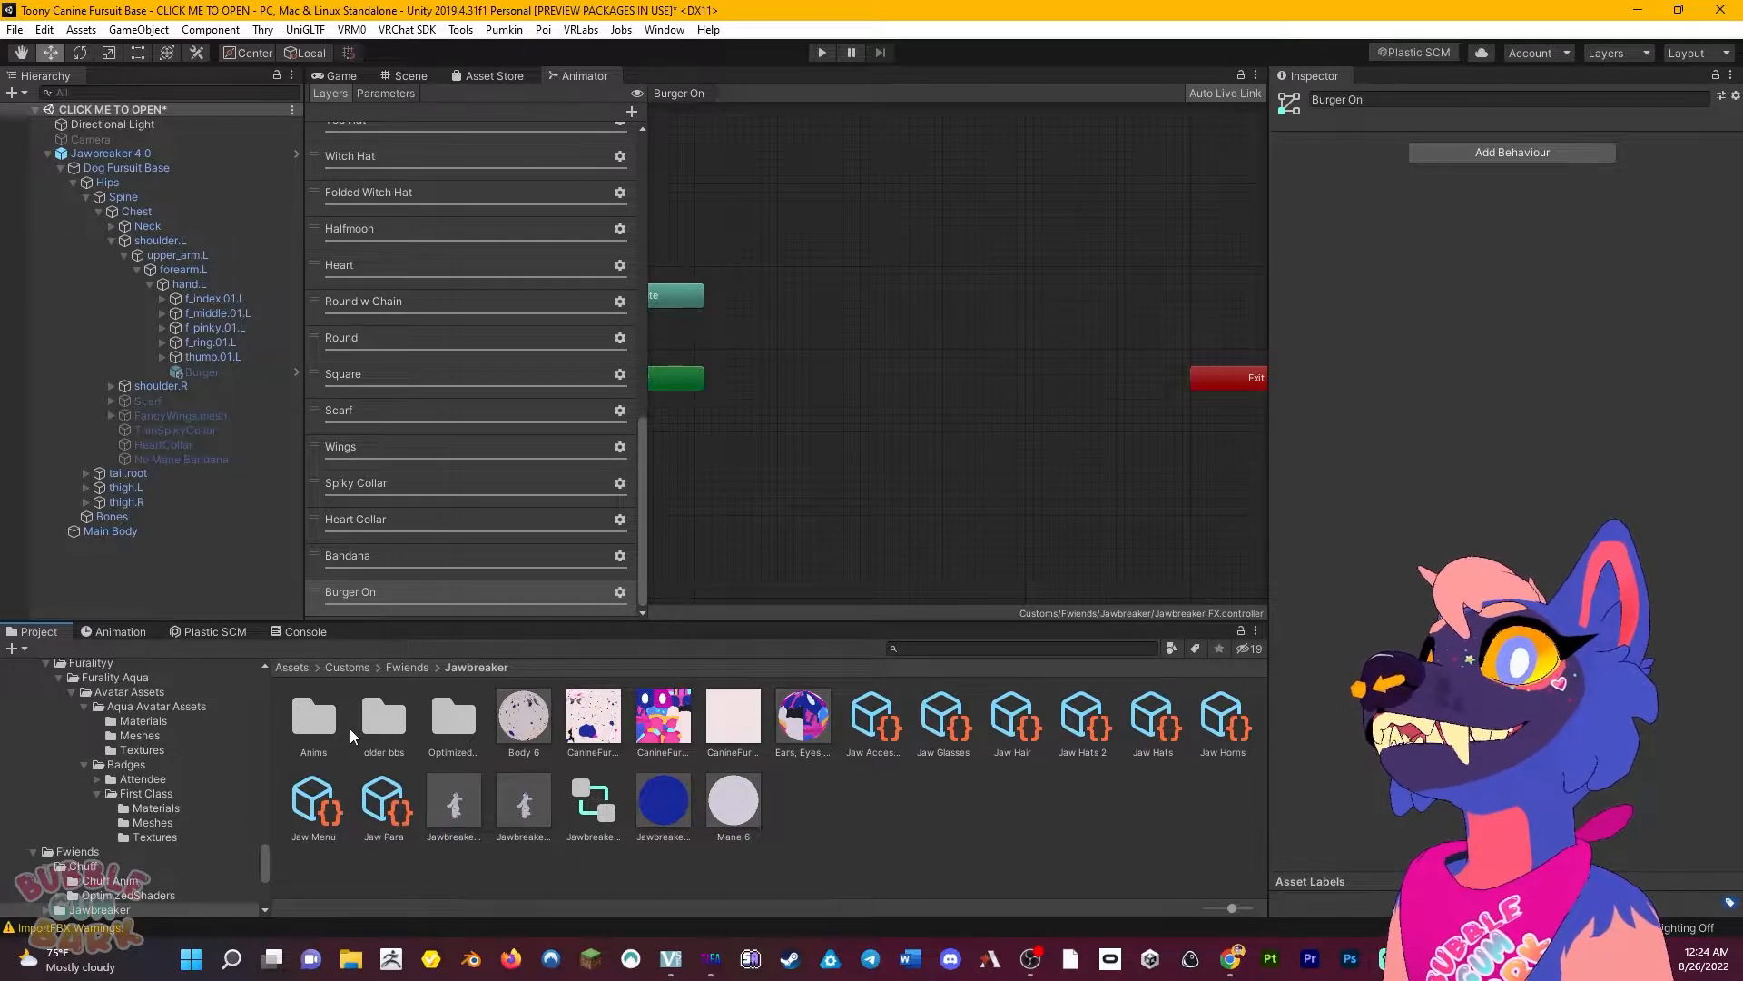
{"action": "left_click", "coordinate": [310, 732]}
{"action": "double_click", "coordinate": [310, 732]}
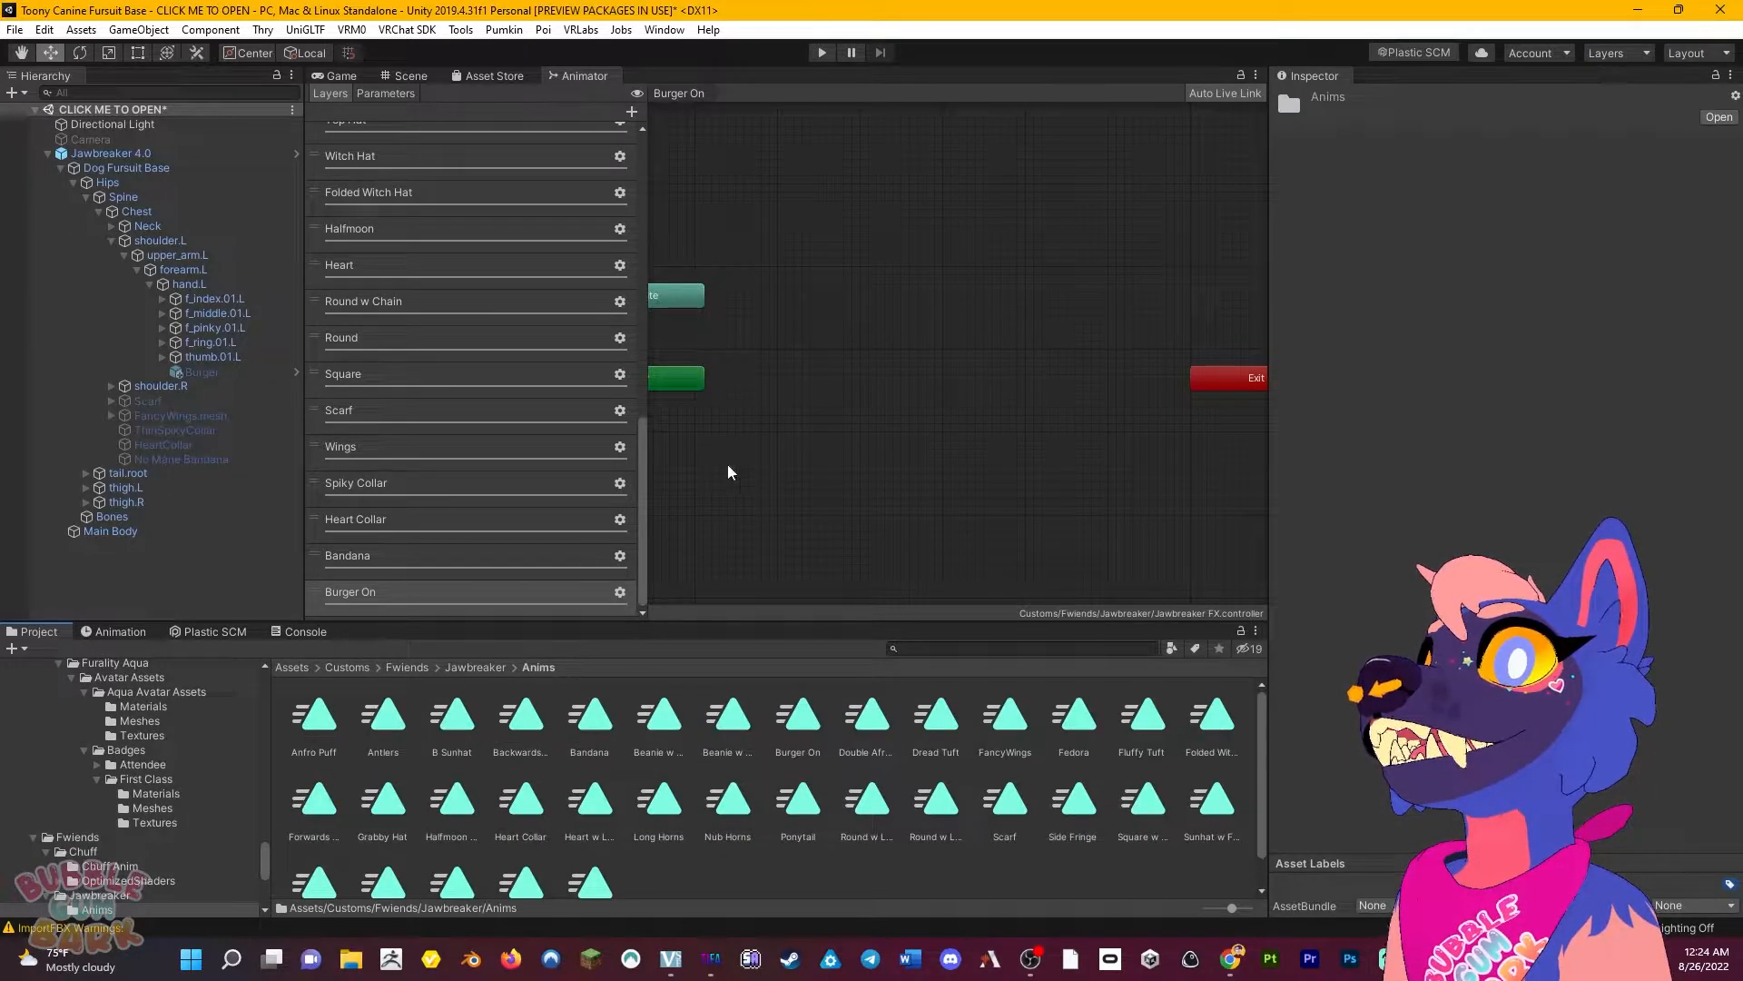
Create an empty default state in the Burger On layer and add the Burger On clip as a second state below it.
{"action": "right_click", "coordinate": [864, 389]}
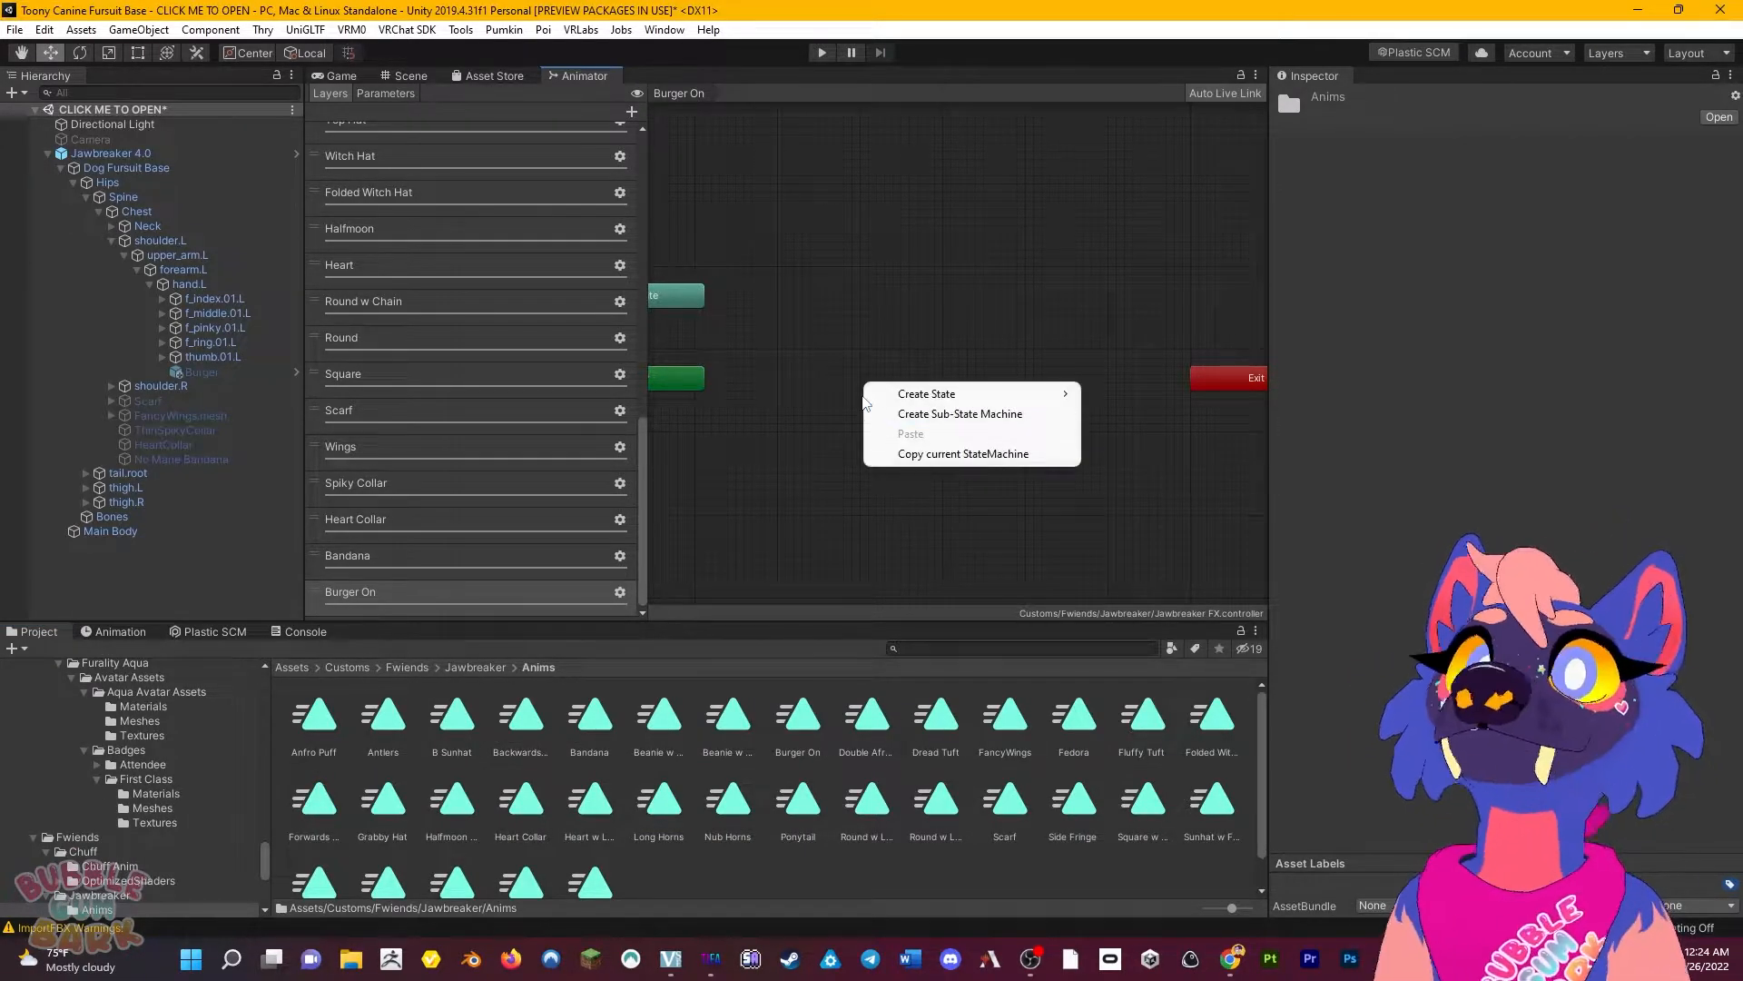
{"action": "mouse_move", "coordinate": [923, 400]}
{"action": "left_click", "coordinate": [1146, 396]}
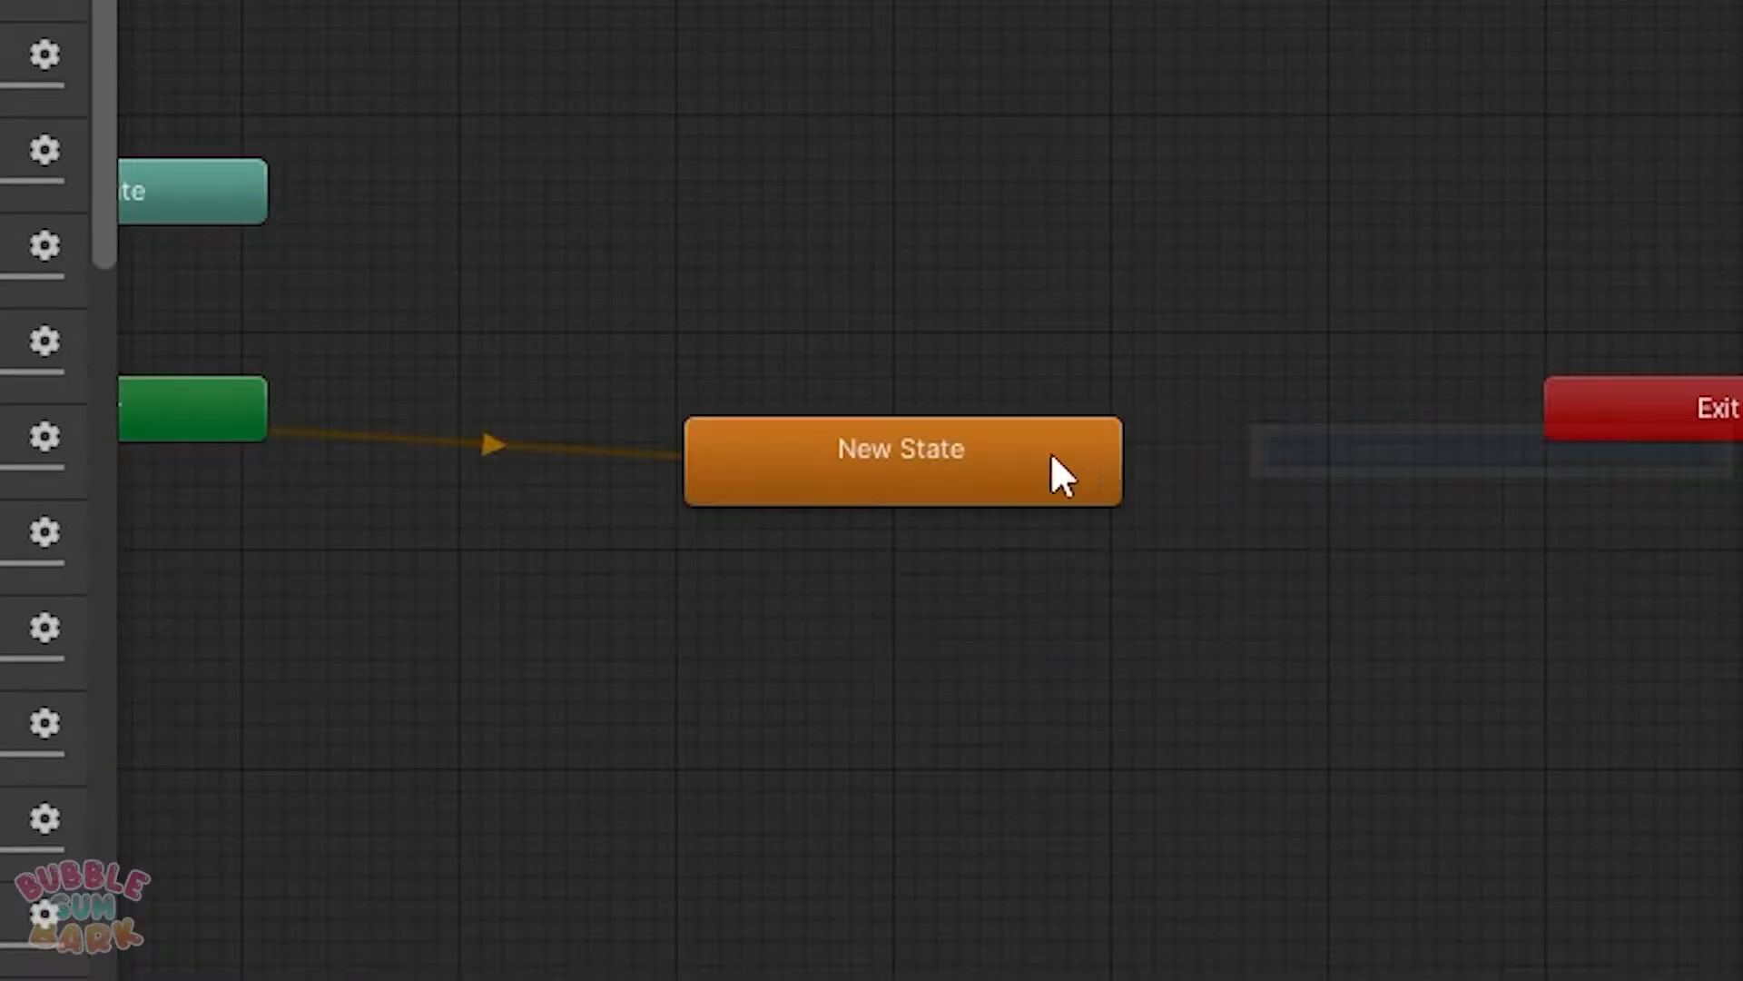
{"action": "left_click_drag", "start_coordinate": [1002, 404], "coordinate": [968, 414]}
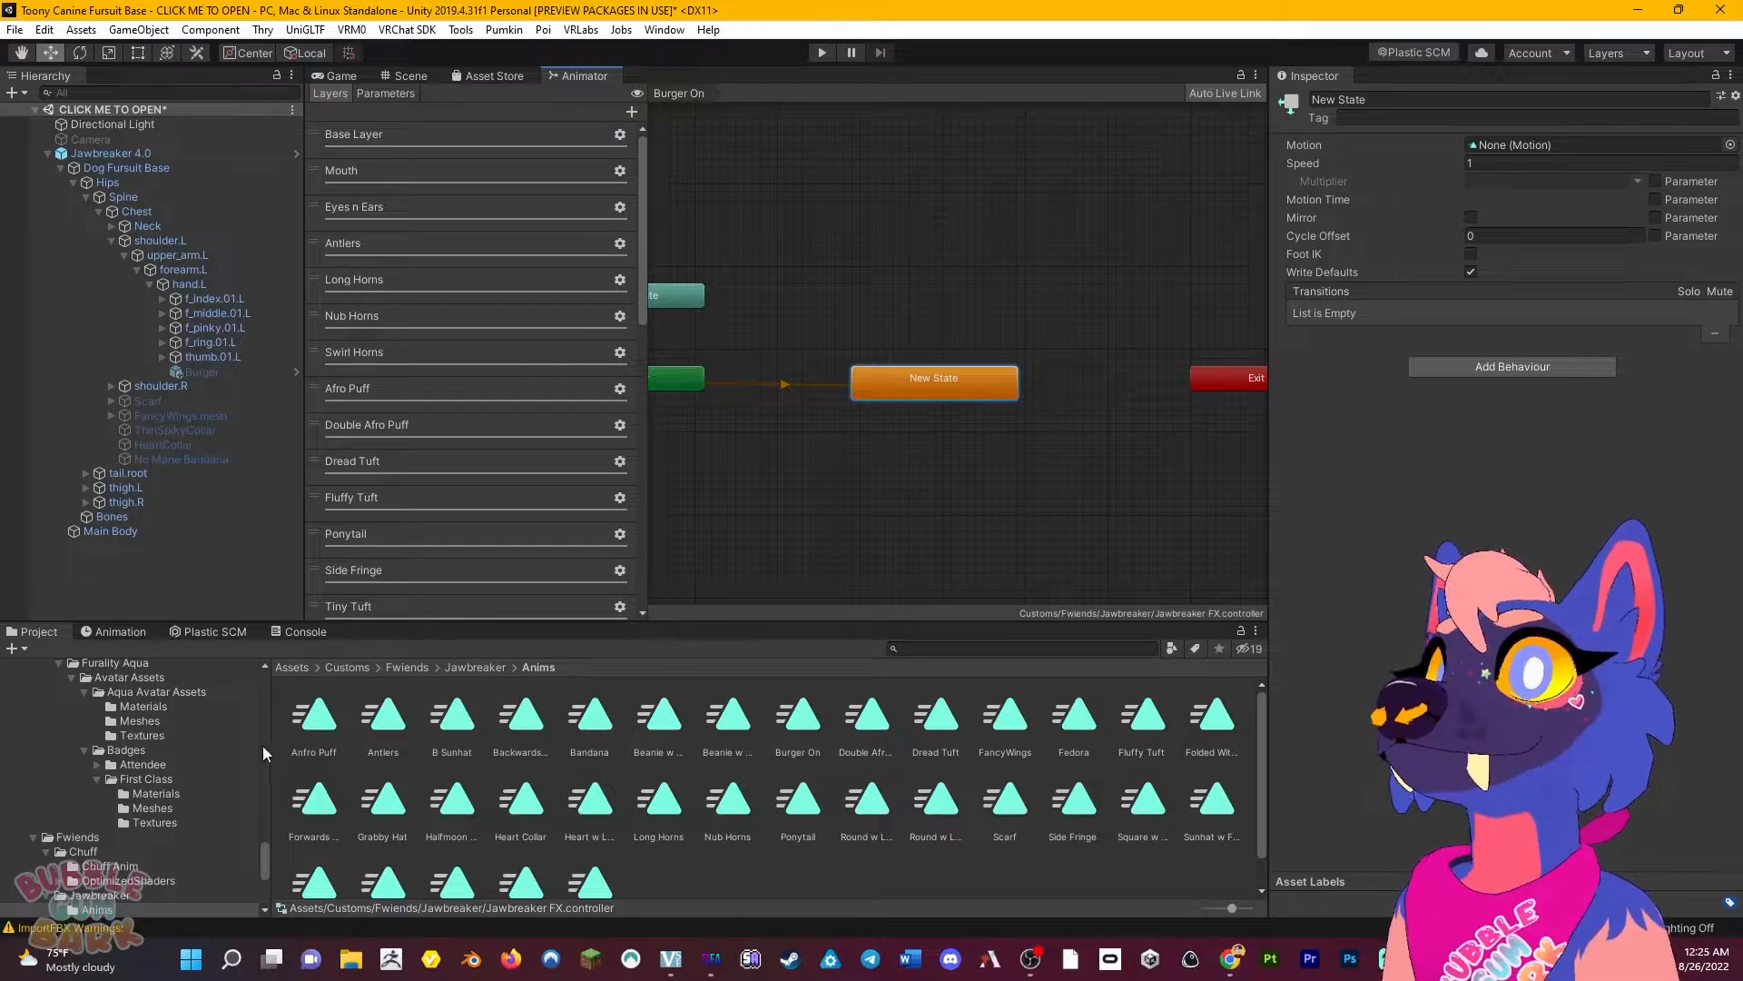
{"action": "left_click", "coordinate": [805, 726]}
{"action": "left_click_drag", "start_coordinate": [806, 726], "coordinate": [848, 456]}
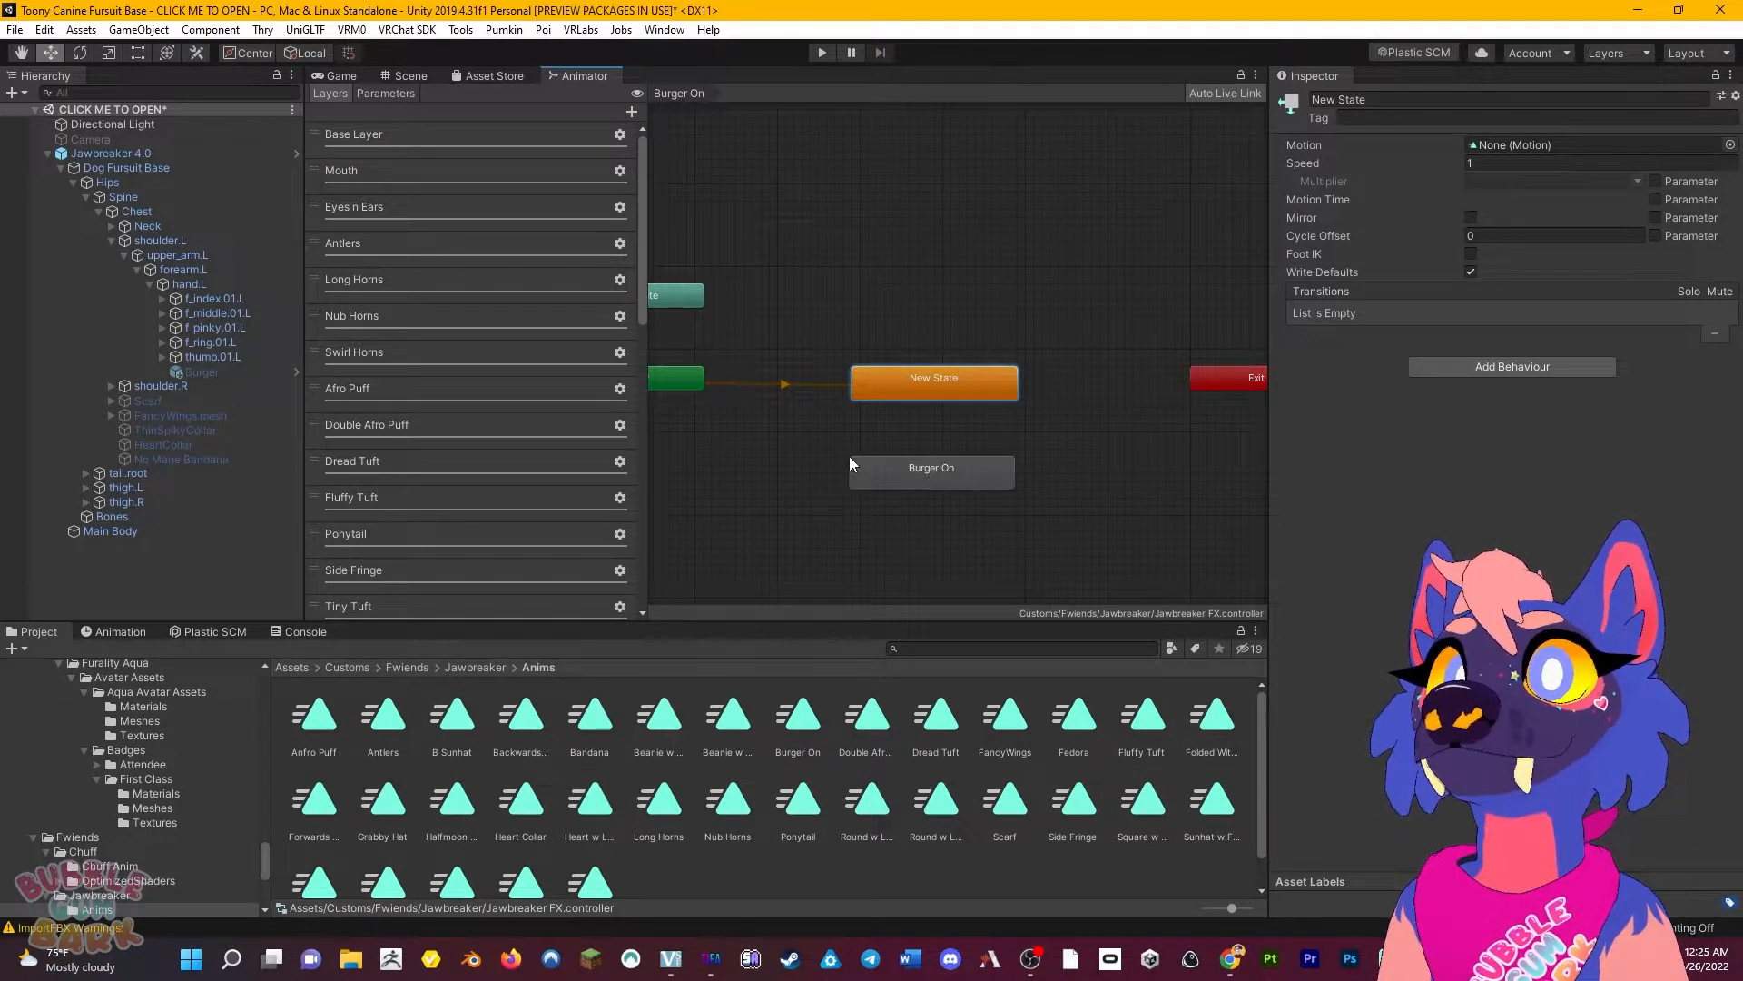
Create transitions in both directions between New State and Burger On.
{"action": "right_click", "coordinate": [923, 379]}
{"action": "left_click", "coordinate": [935, 393]}
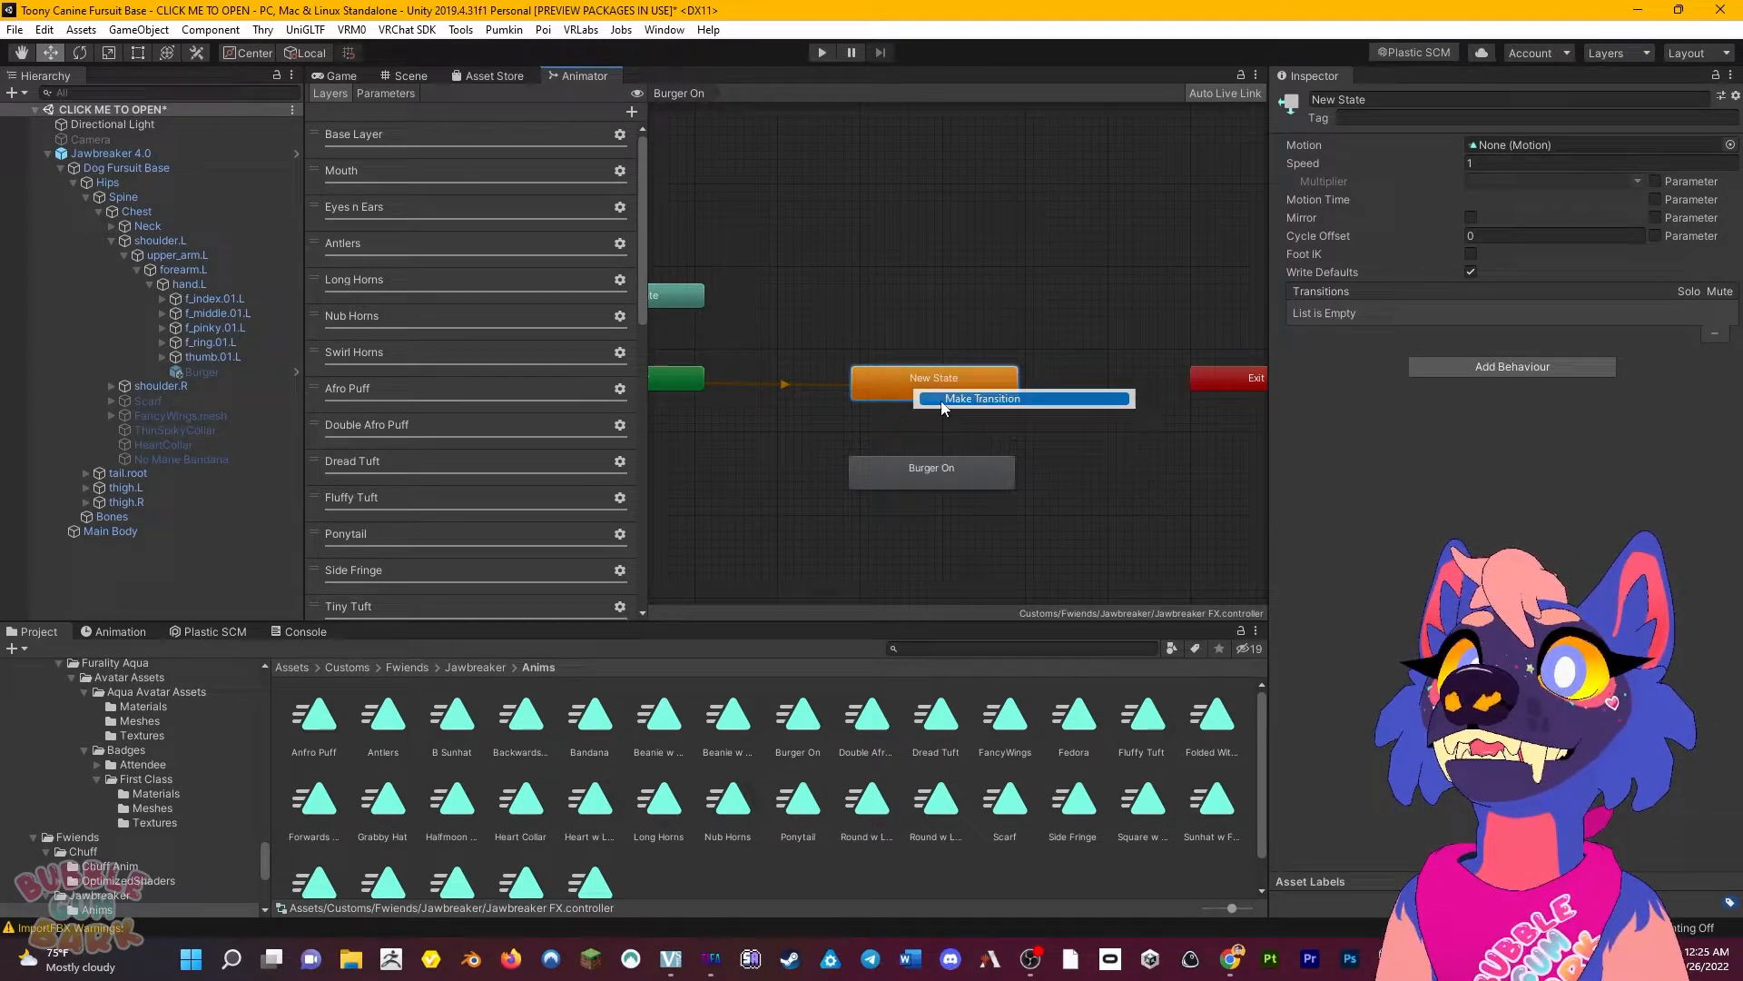
{"action": "left_click", "coordinate": [923, 470]}
{"action": "right_click", "coordinate": [947, 468]}
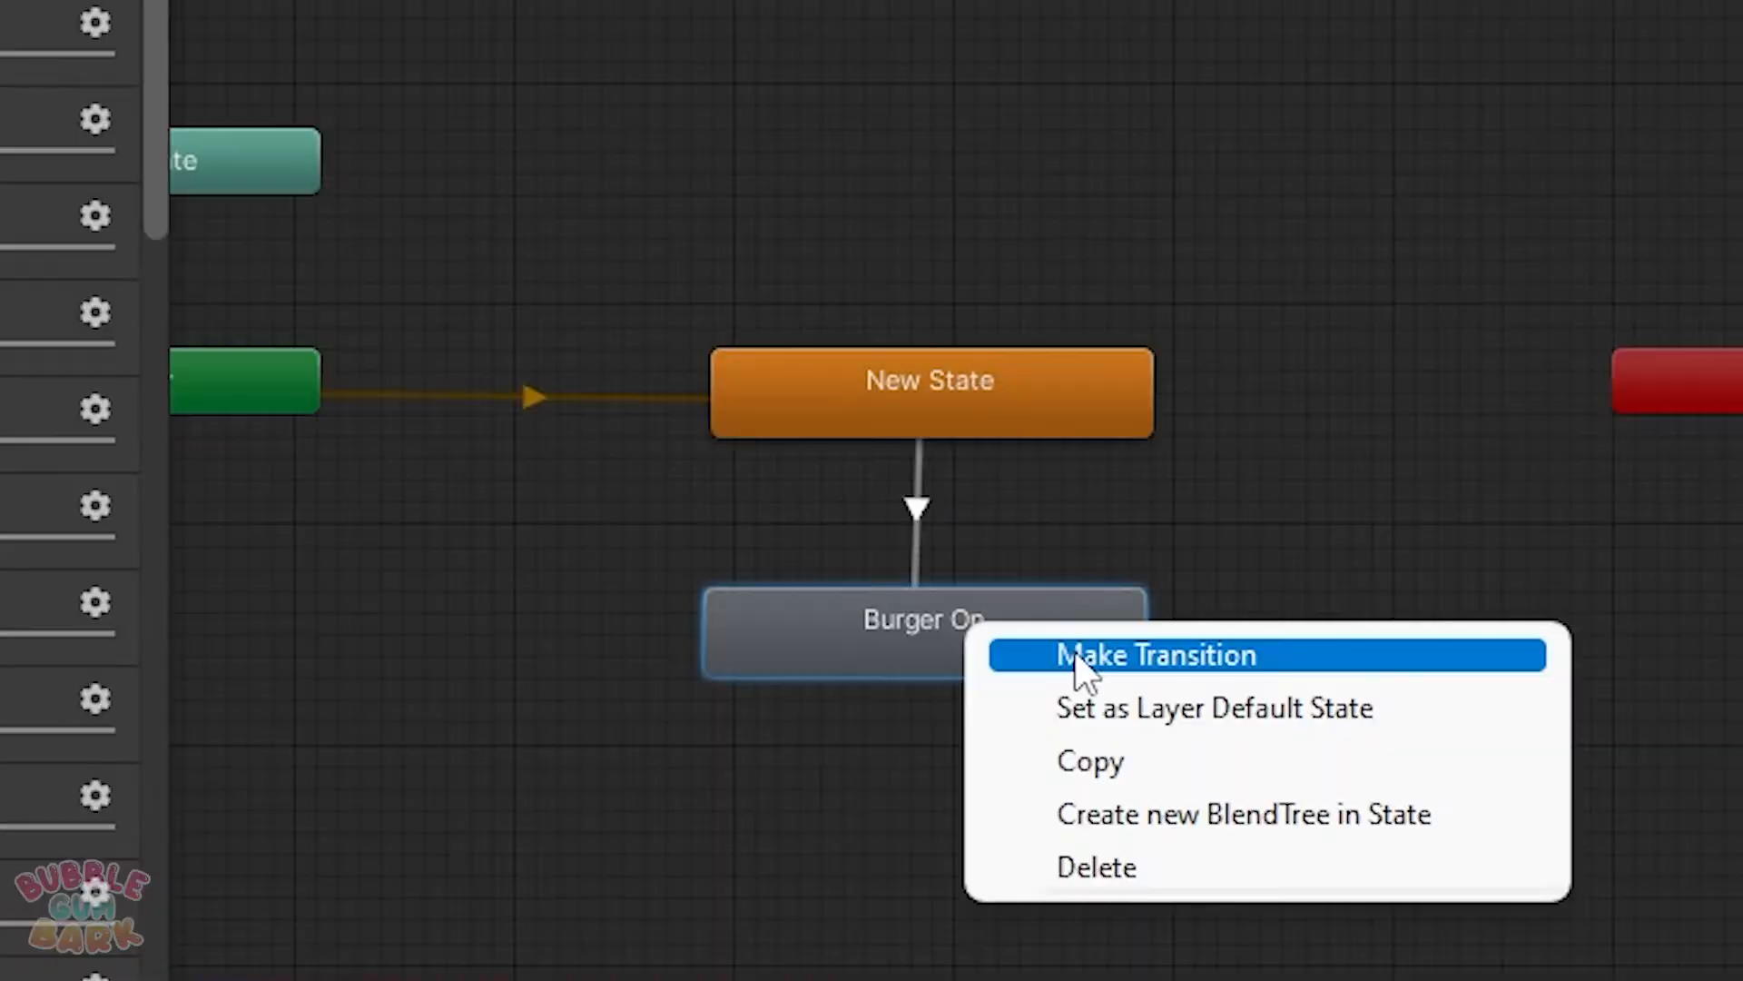
{"action": "left_click", "coordinate": [1078, 658]}
{"action": "left_click", "coordinate": [1031, 377]}
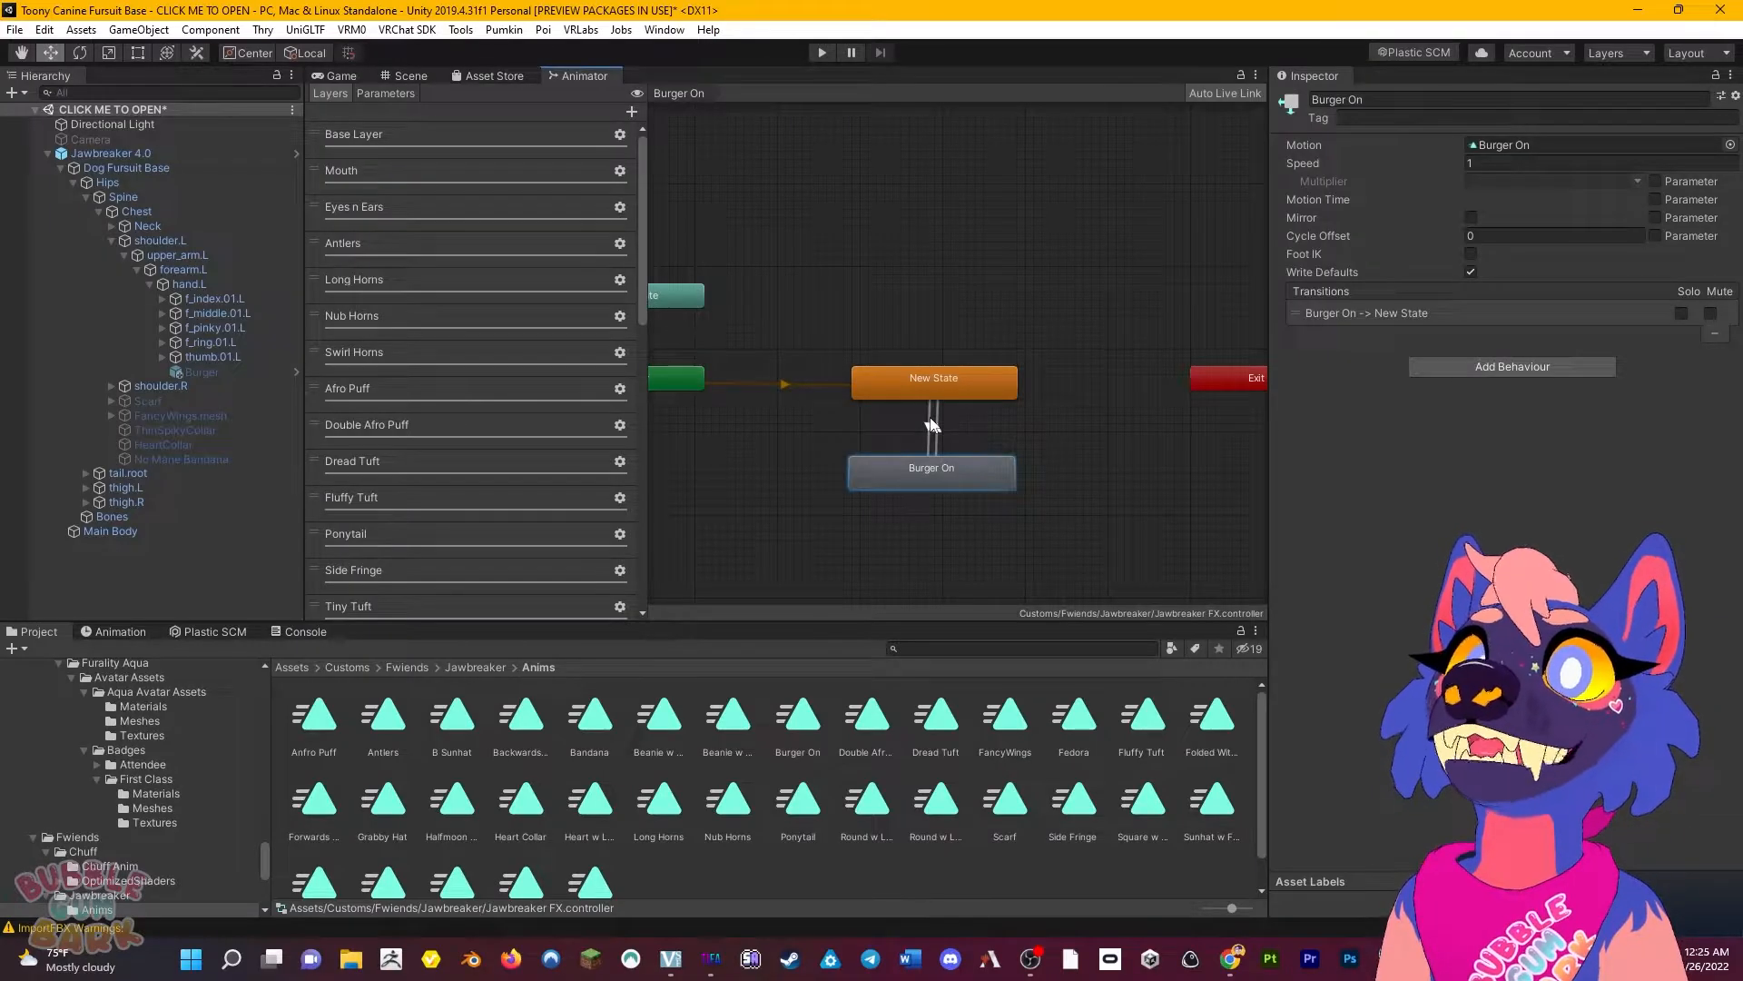
Expand the settings of the New State to Burger On transition and assign the Jawbreaker 4.0 avatar as its preview model.
{"action": "left_click", "coordinate": [921, 498]}
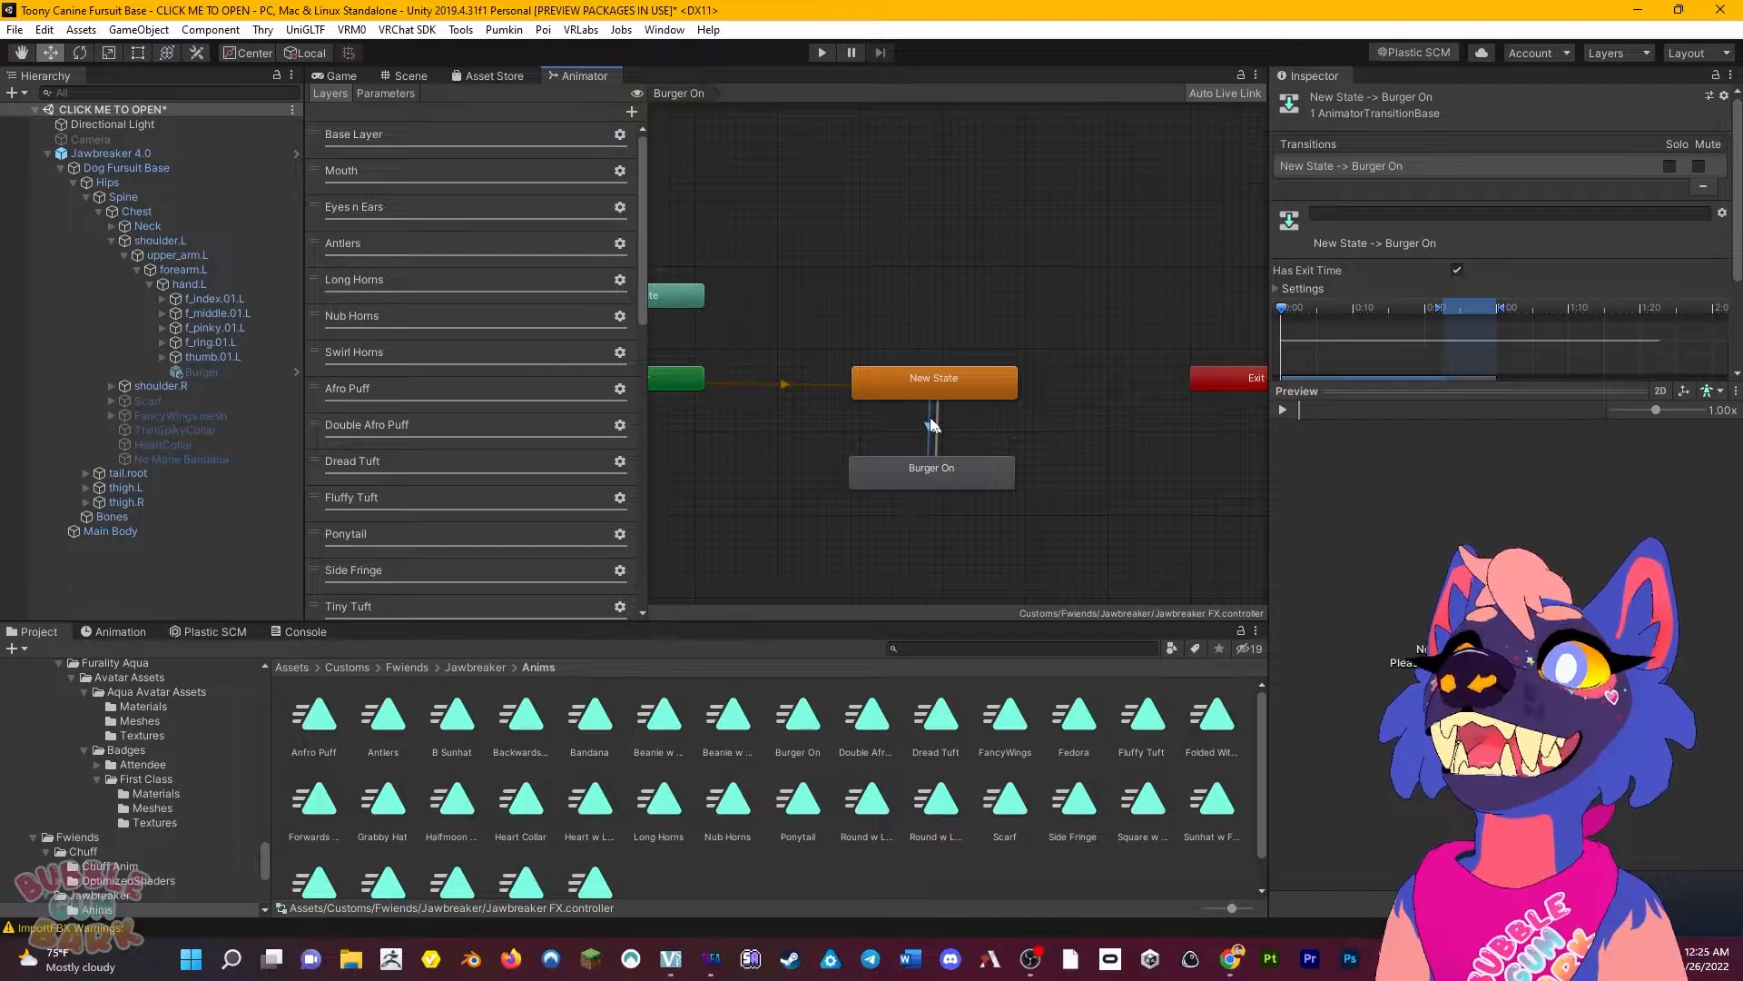
{"action": "left_click", "coordinate": [1279, 288]}
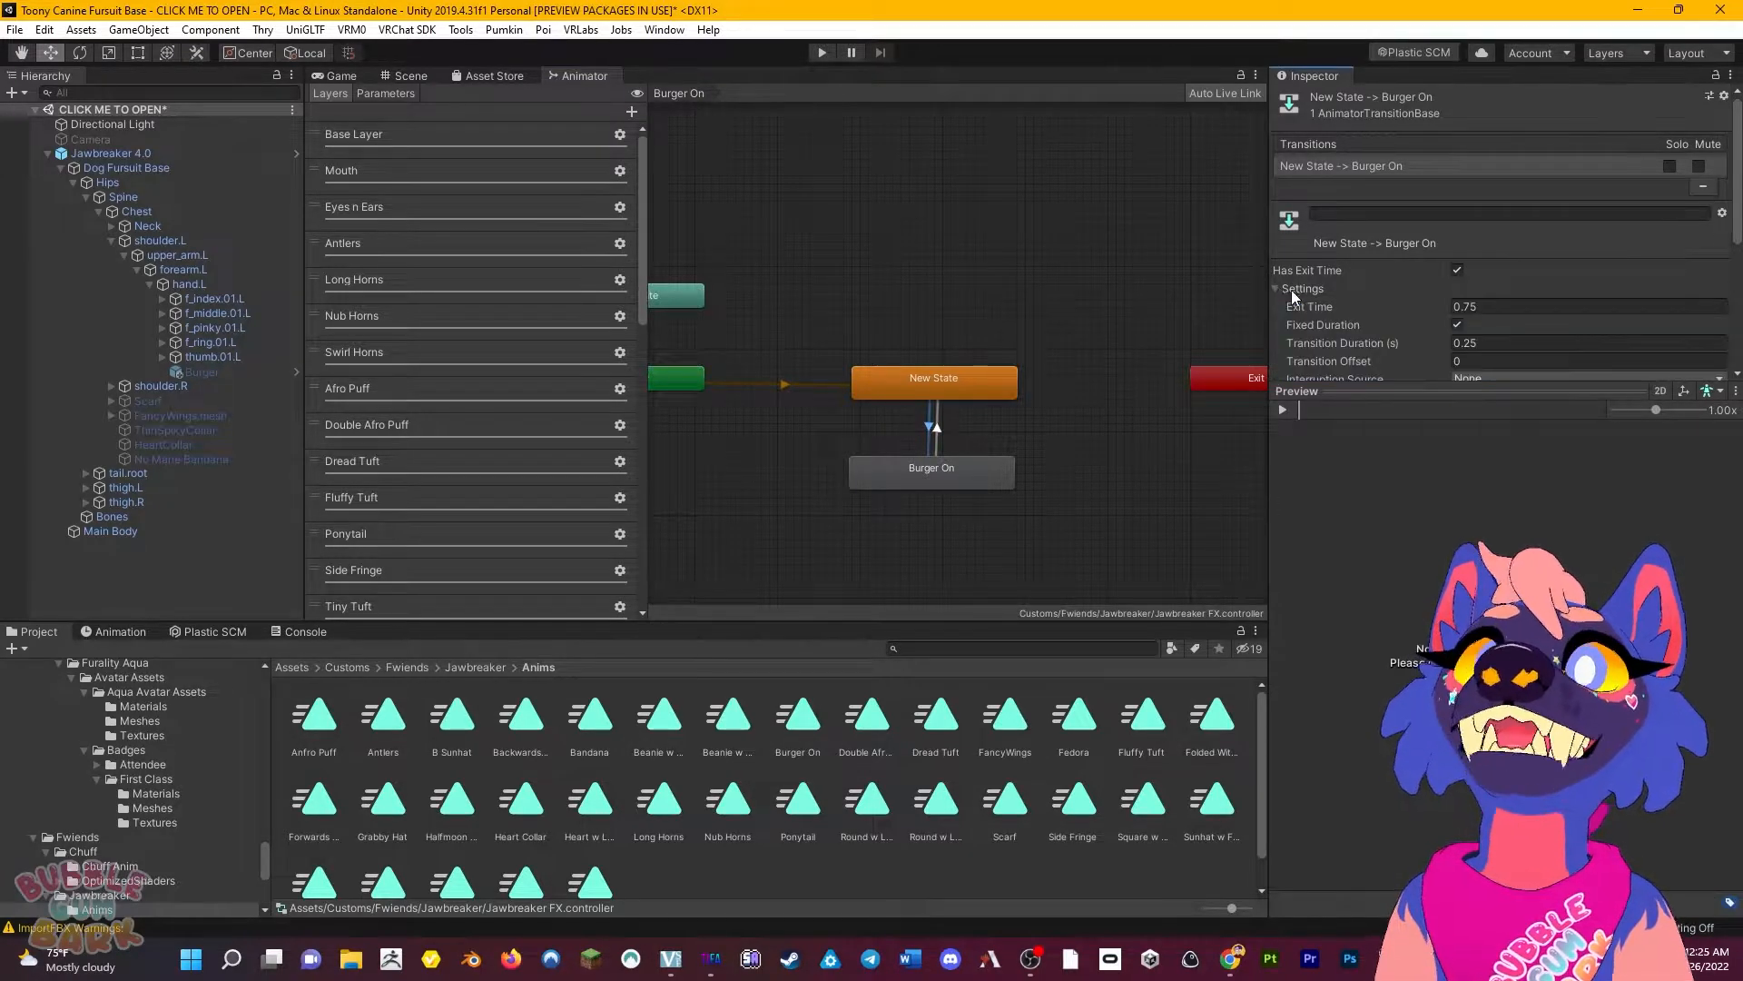
{"action": "left_click_drag", "start_coordinate": [1353, 391], "coordinate": [1344, 555]}
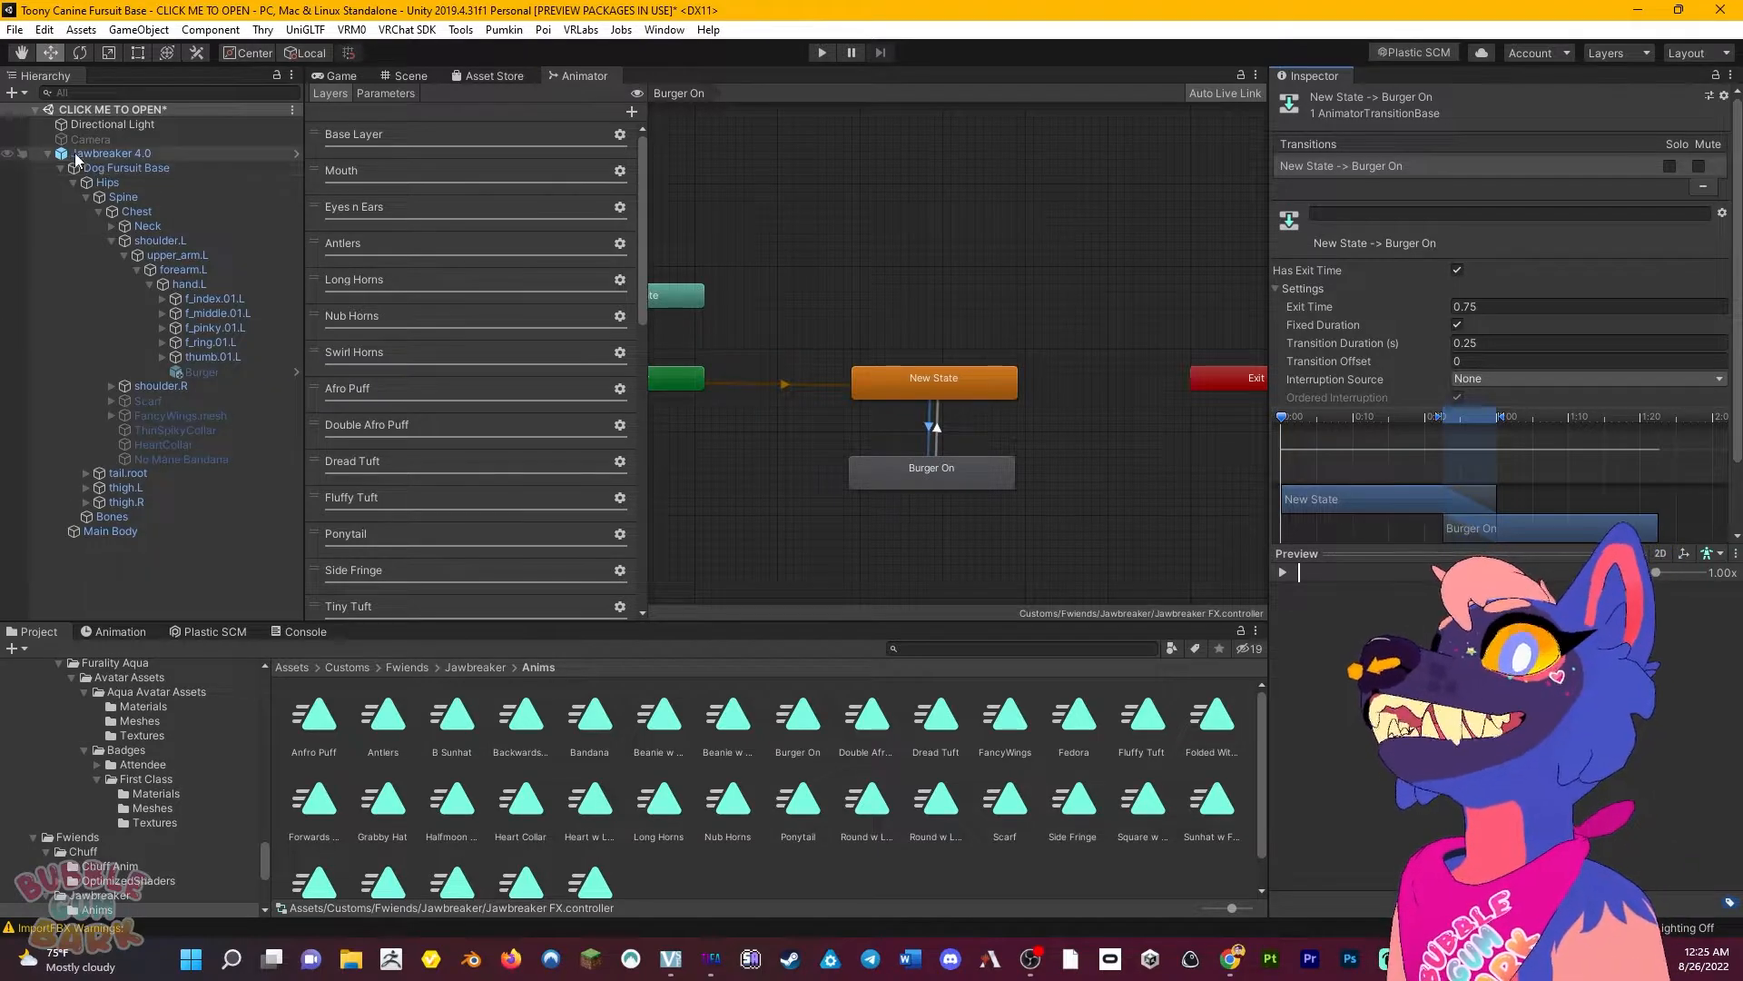
{"action": "left_click_drag", "start_coordinate": [75, 154], "coordinate": [1453, 713]}
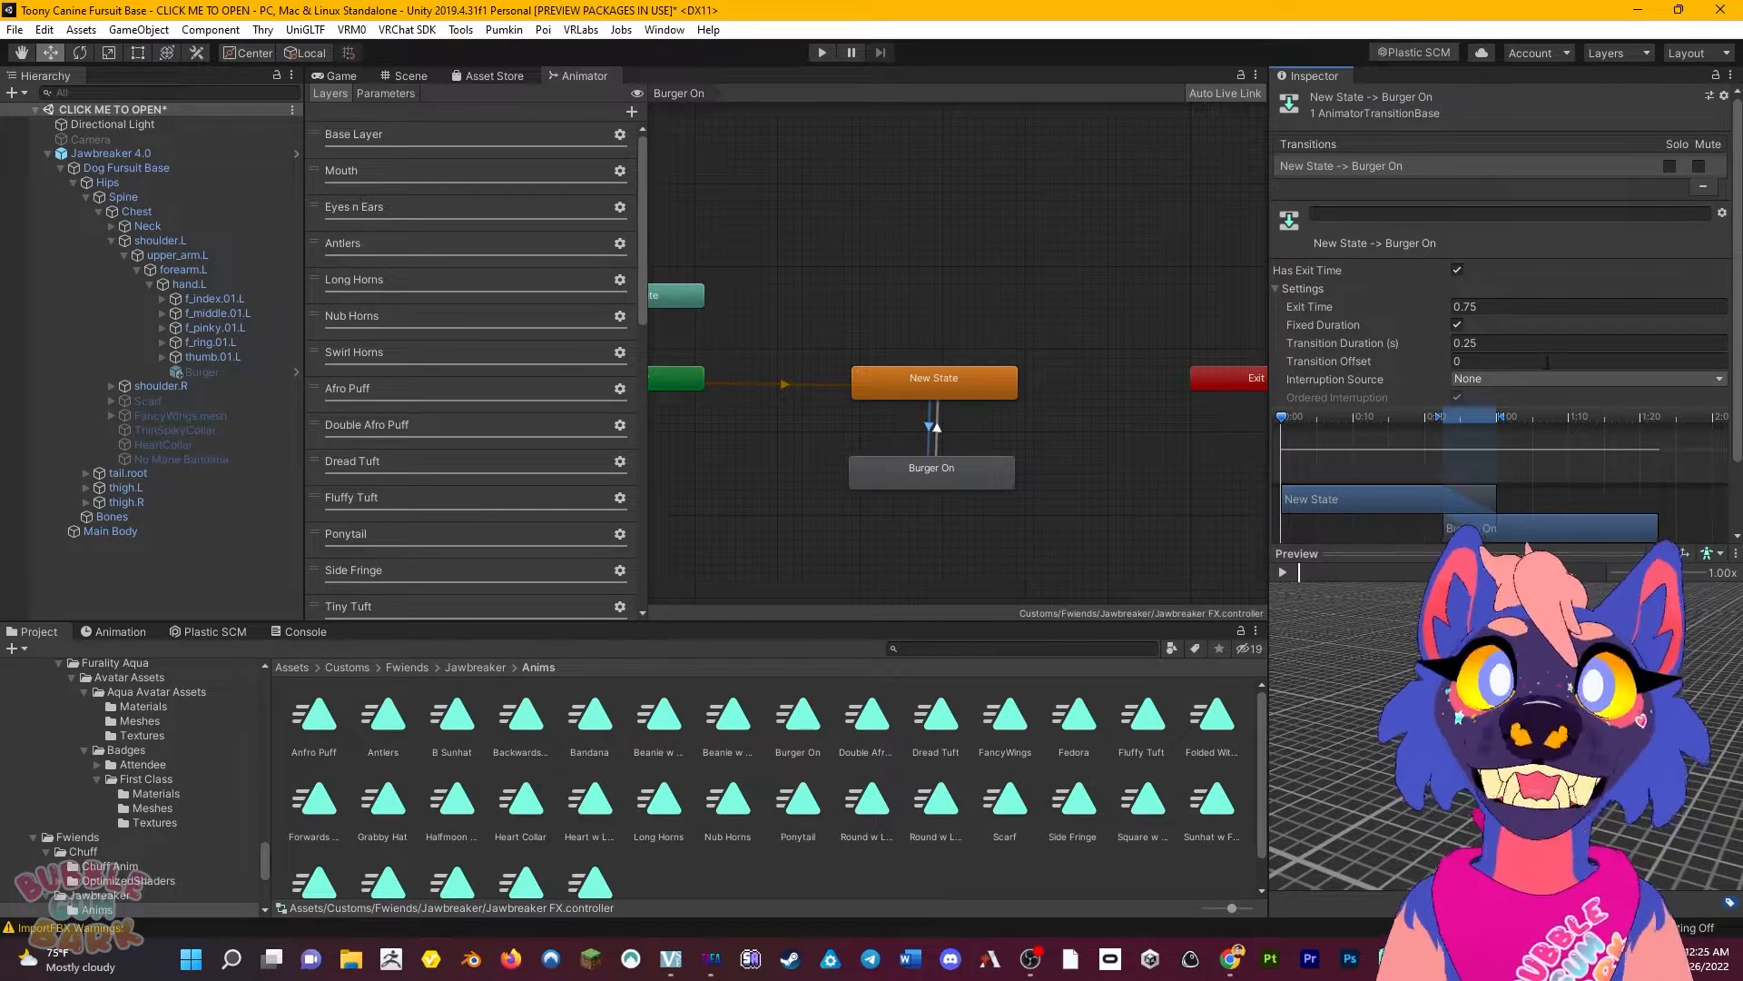
Give the New State to Burger On transition no exit time, a 0.1 s duration and the condition Burger On true.
{"action": "left_click", "coordinate": [1082, 500]}
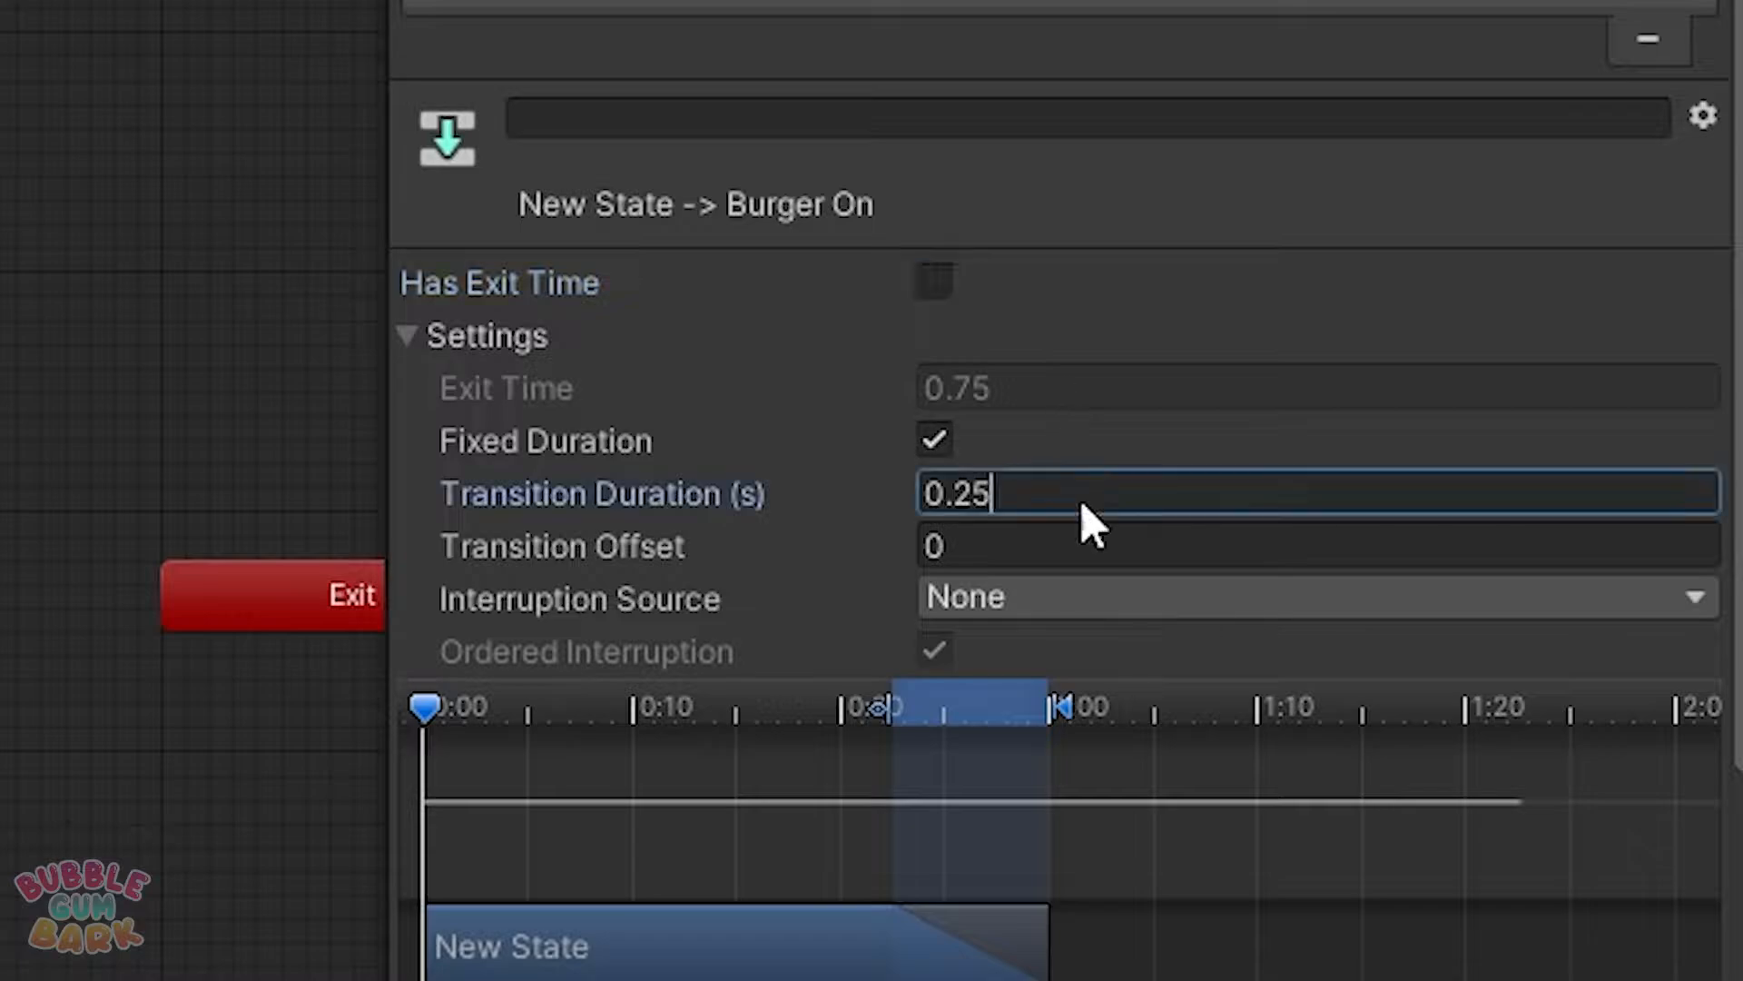
{"action": "type", "text": ".1"}
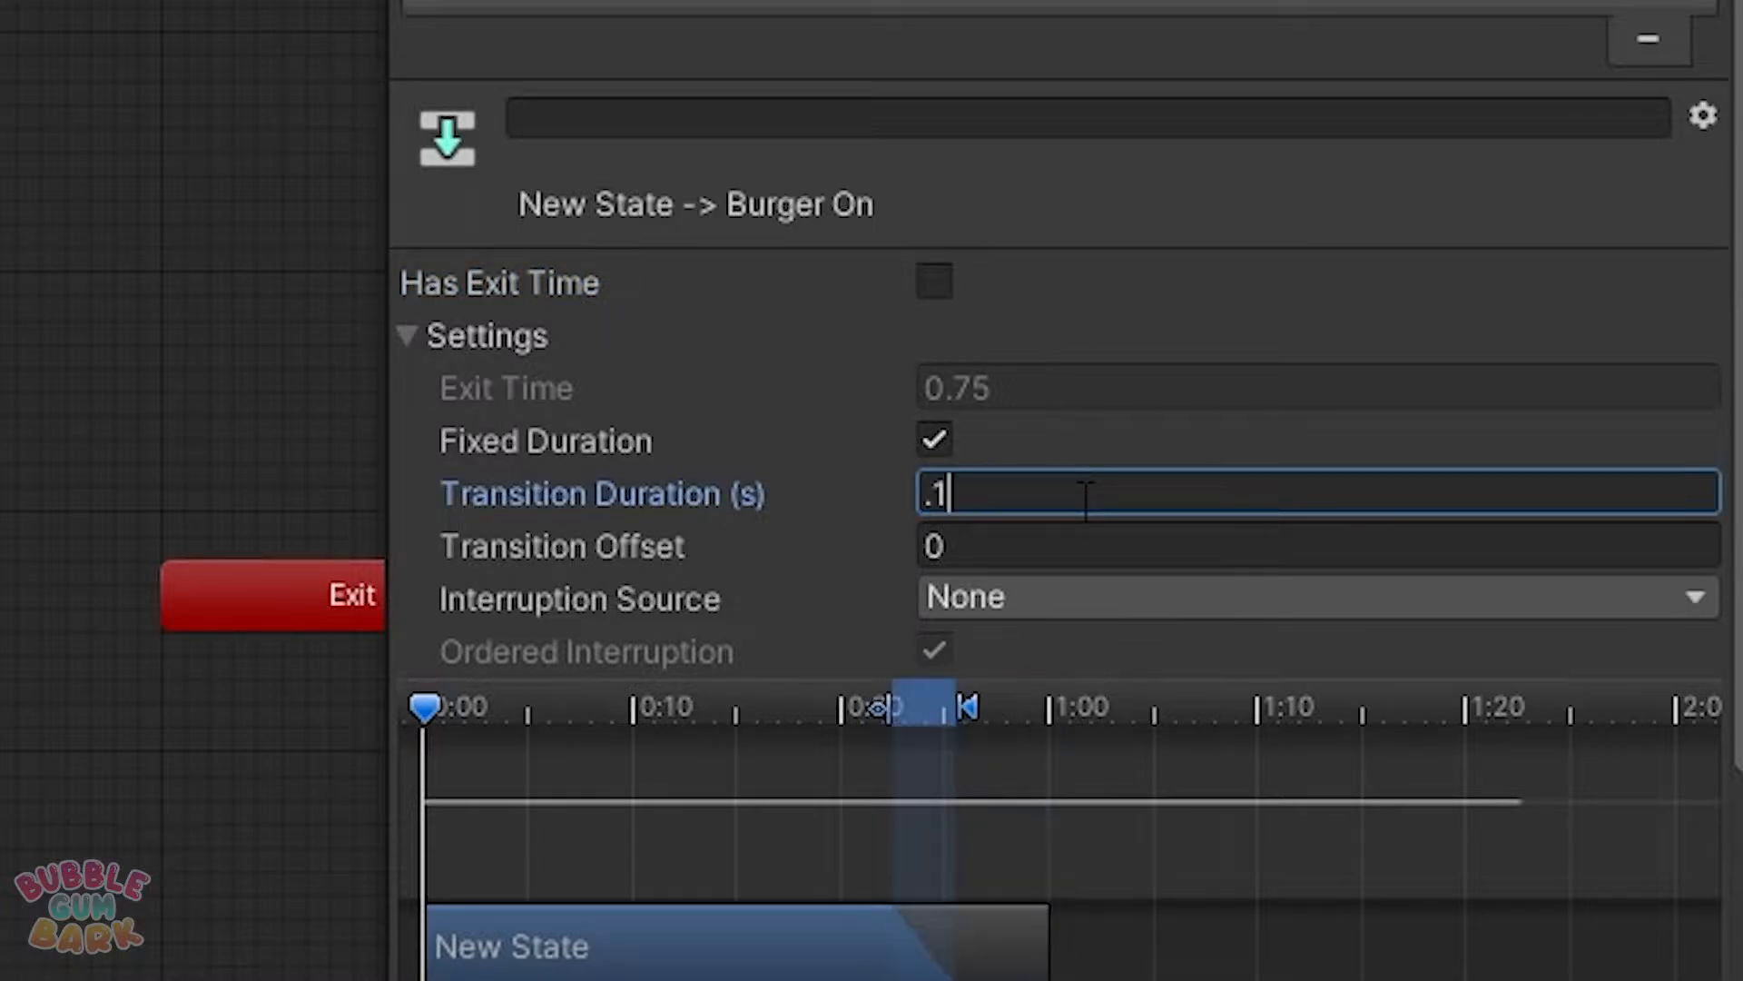
{"action": "scroll", "coordinate": [823, 490], "scroll_direction": "down", "scroll_amount": 4}
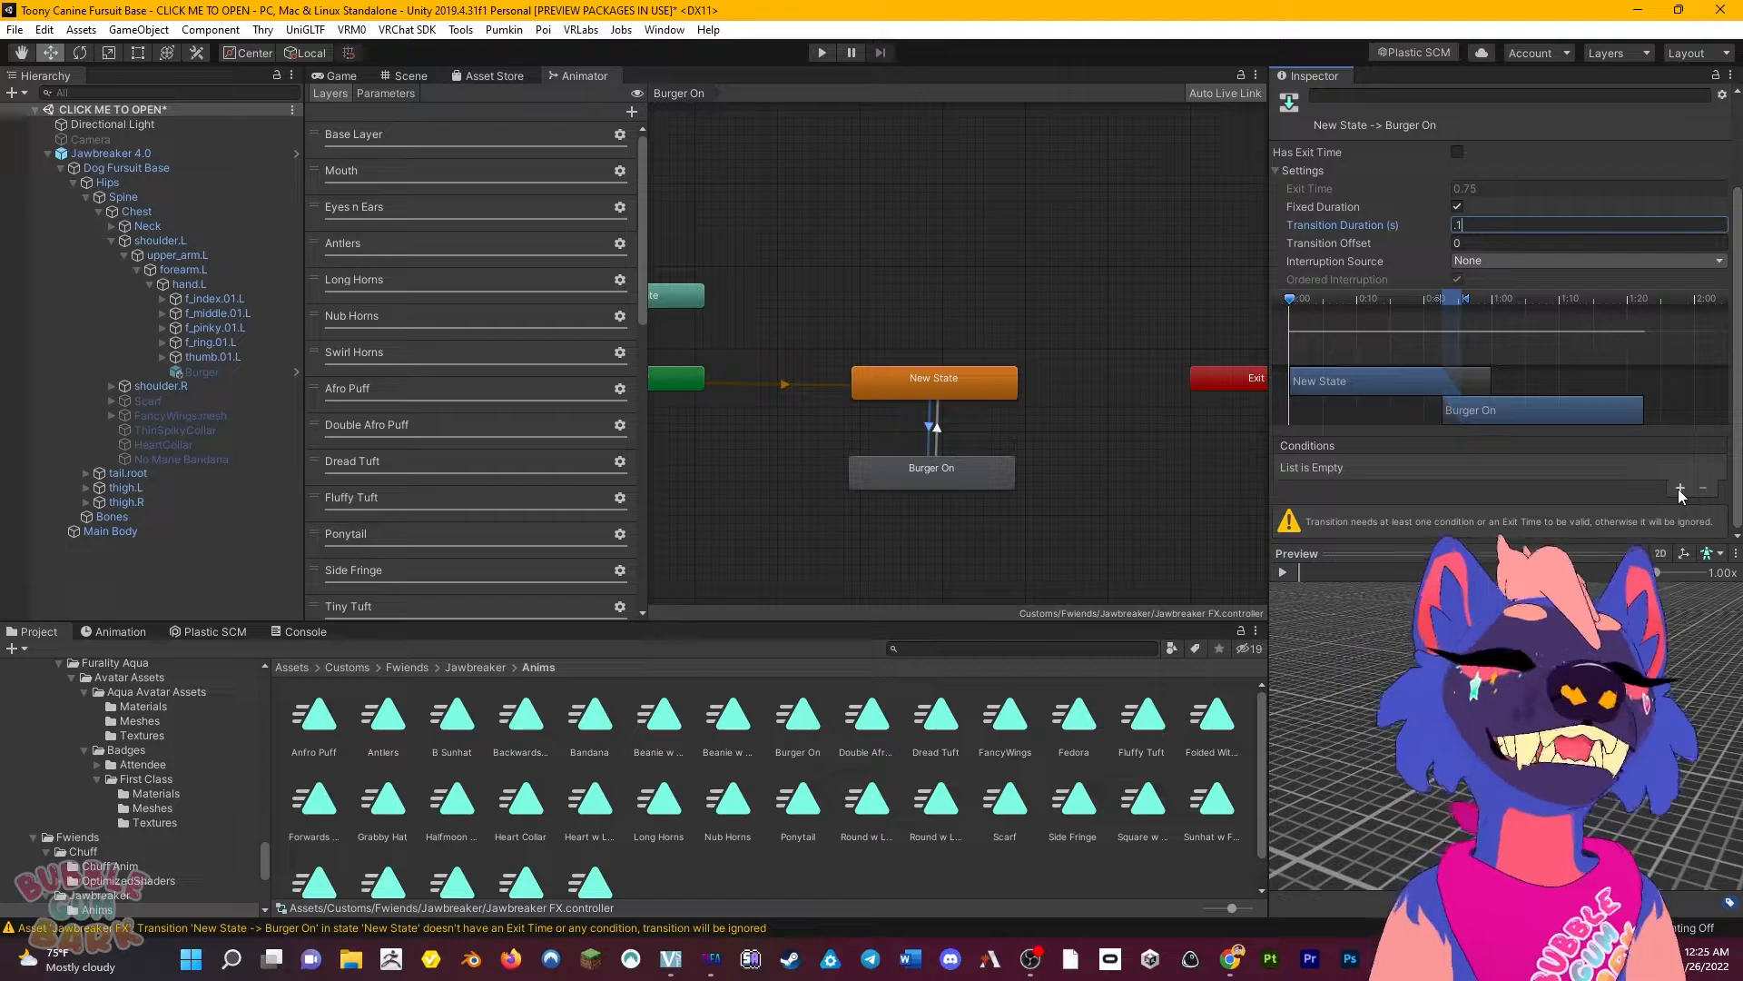
{"action": "left_click", "coordinate": [1582, 912]}
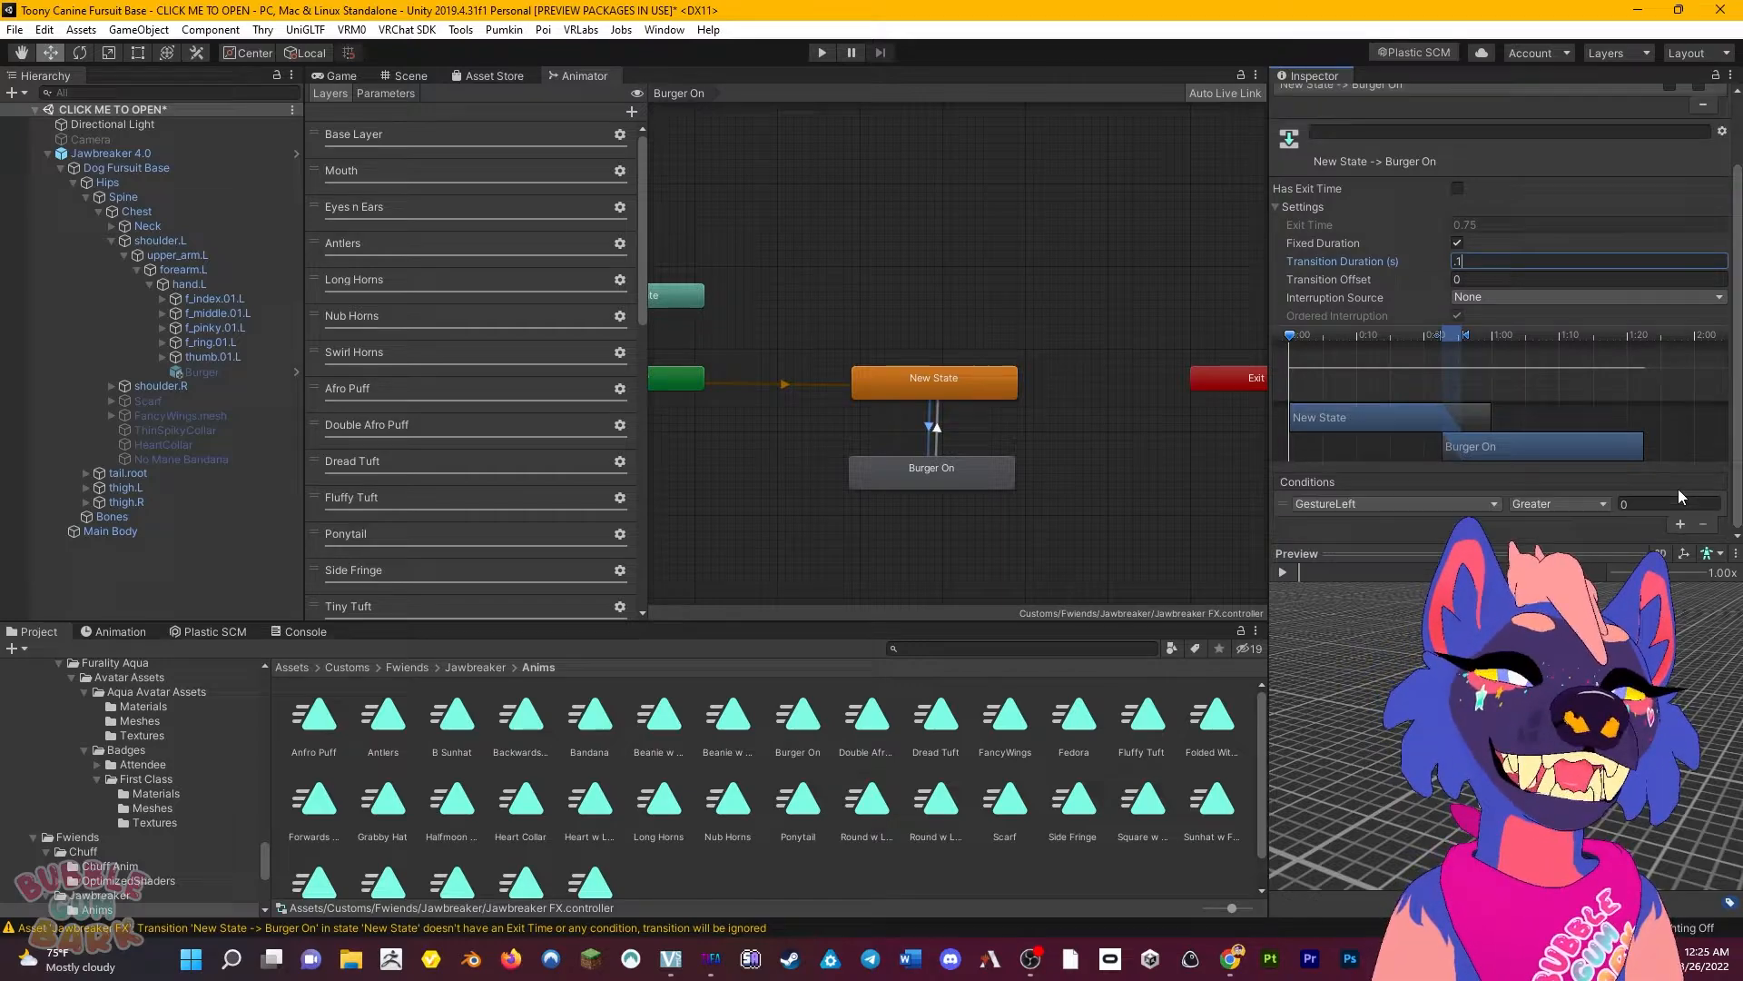
{"action": "left_click", "coordinate": [1454, 503]}
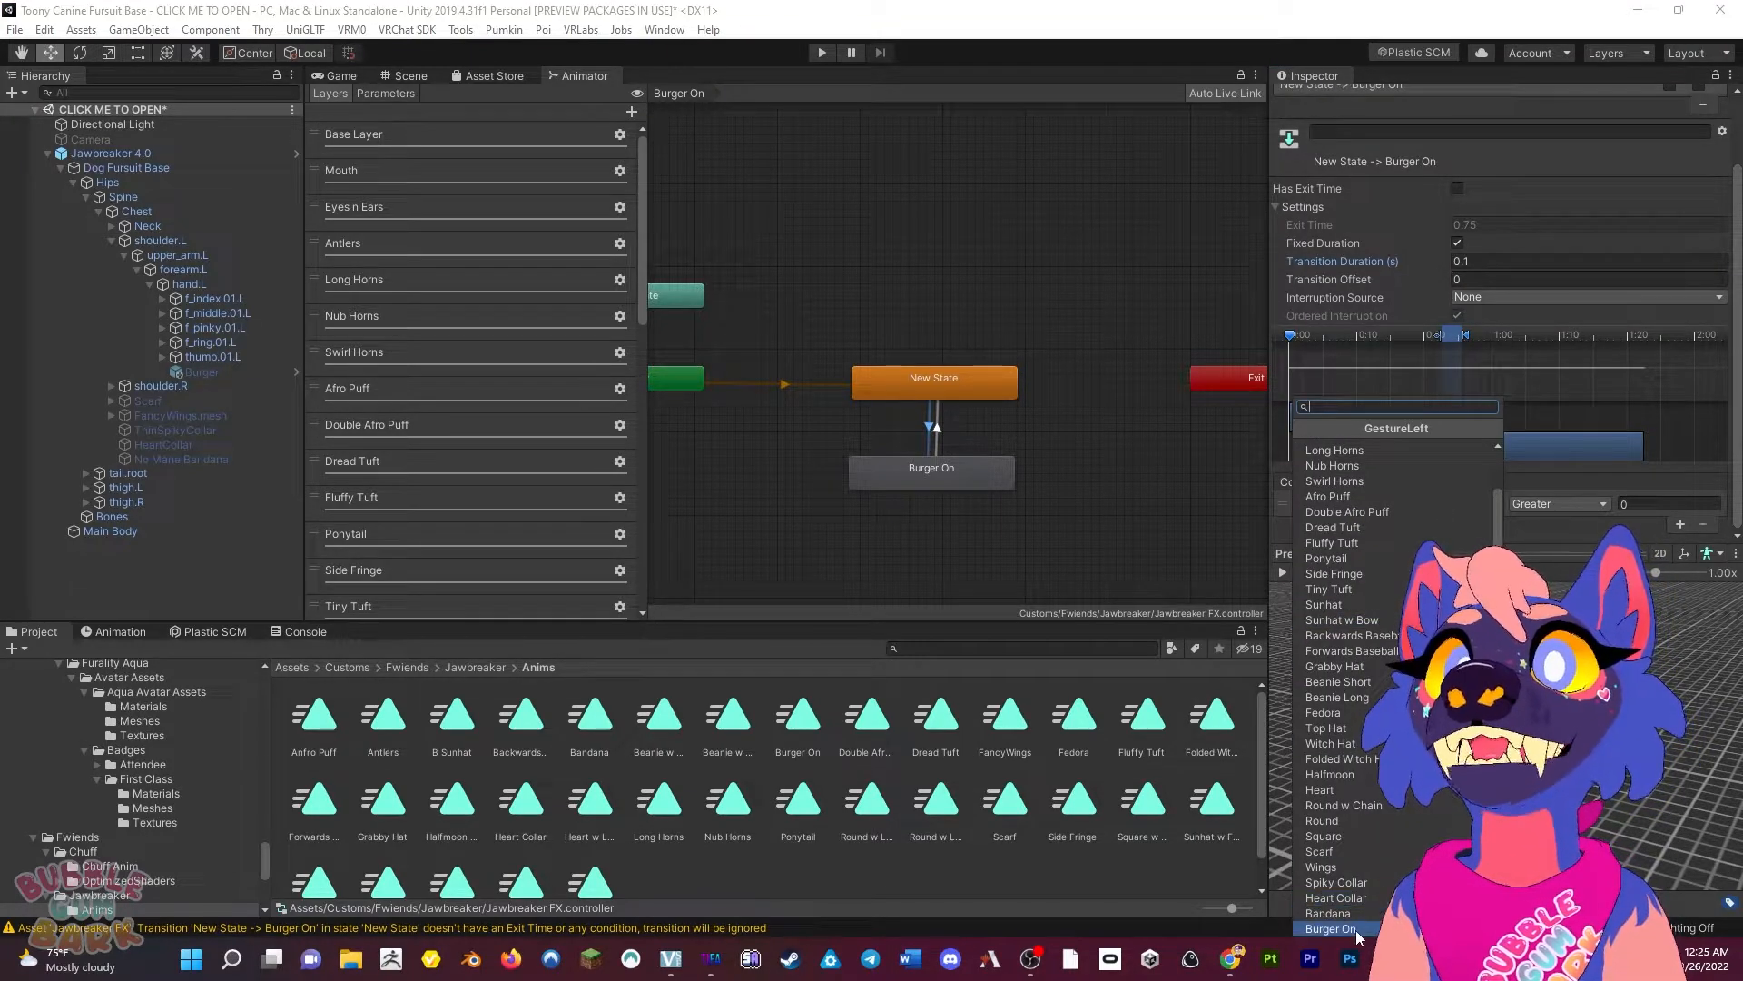
{"action": "left_click", "coordinate": [1354, 930]}
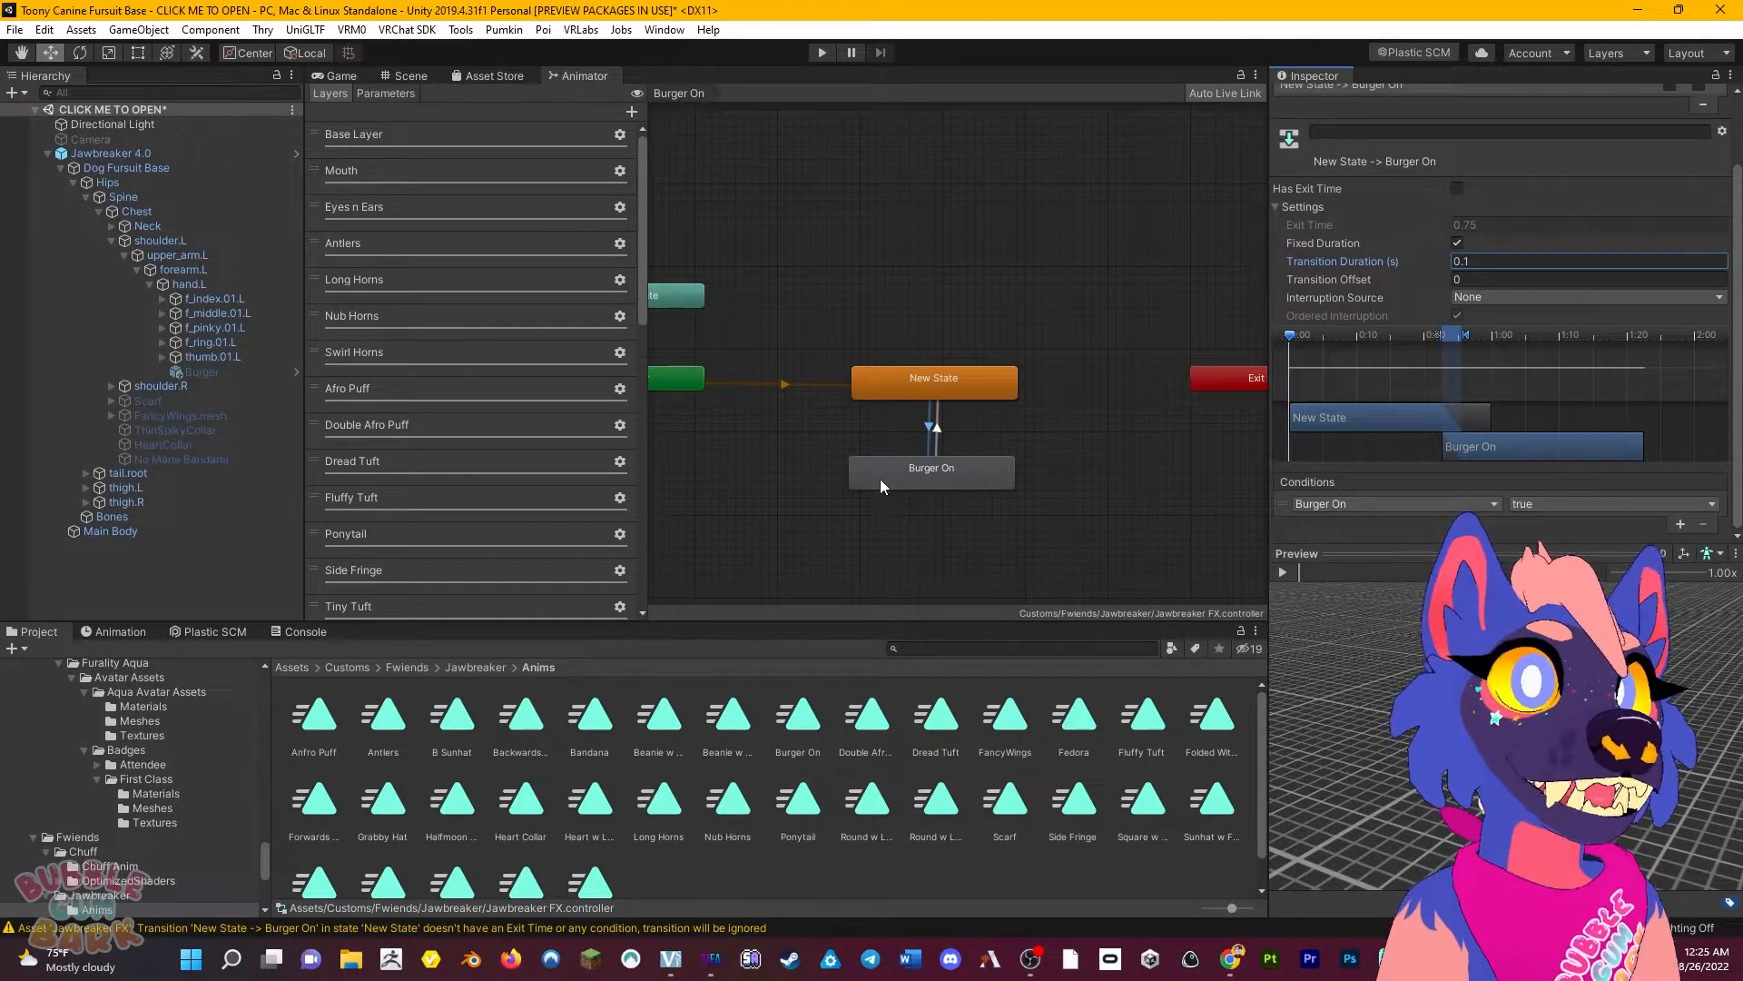
Turn off Has Exit Time on the Burger On to New State transition and set its duration to 0.1 s.
{"action": "left_click", "coordinate": [938, 429]}
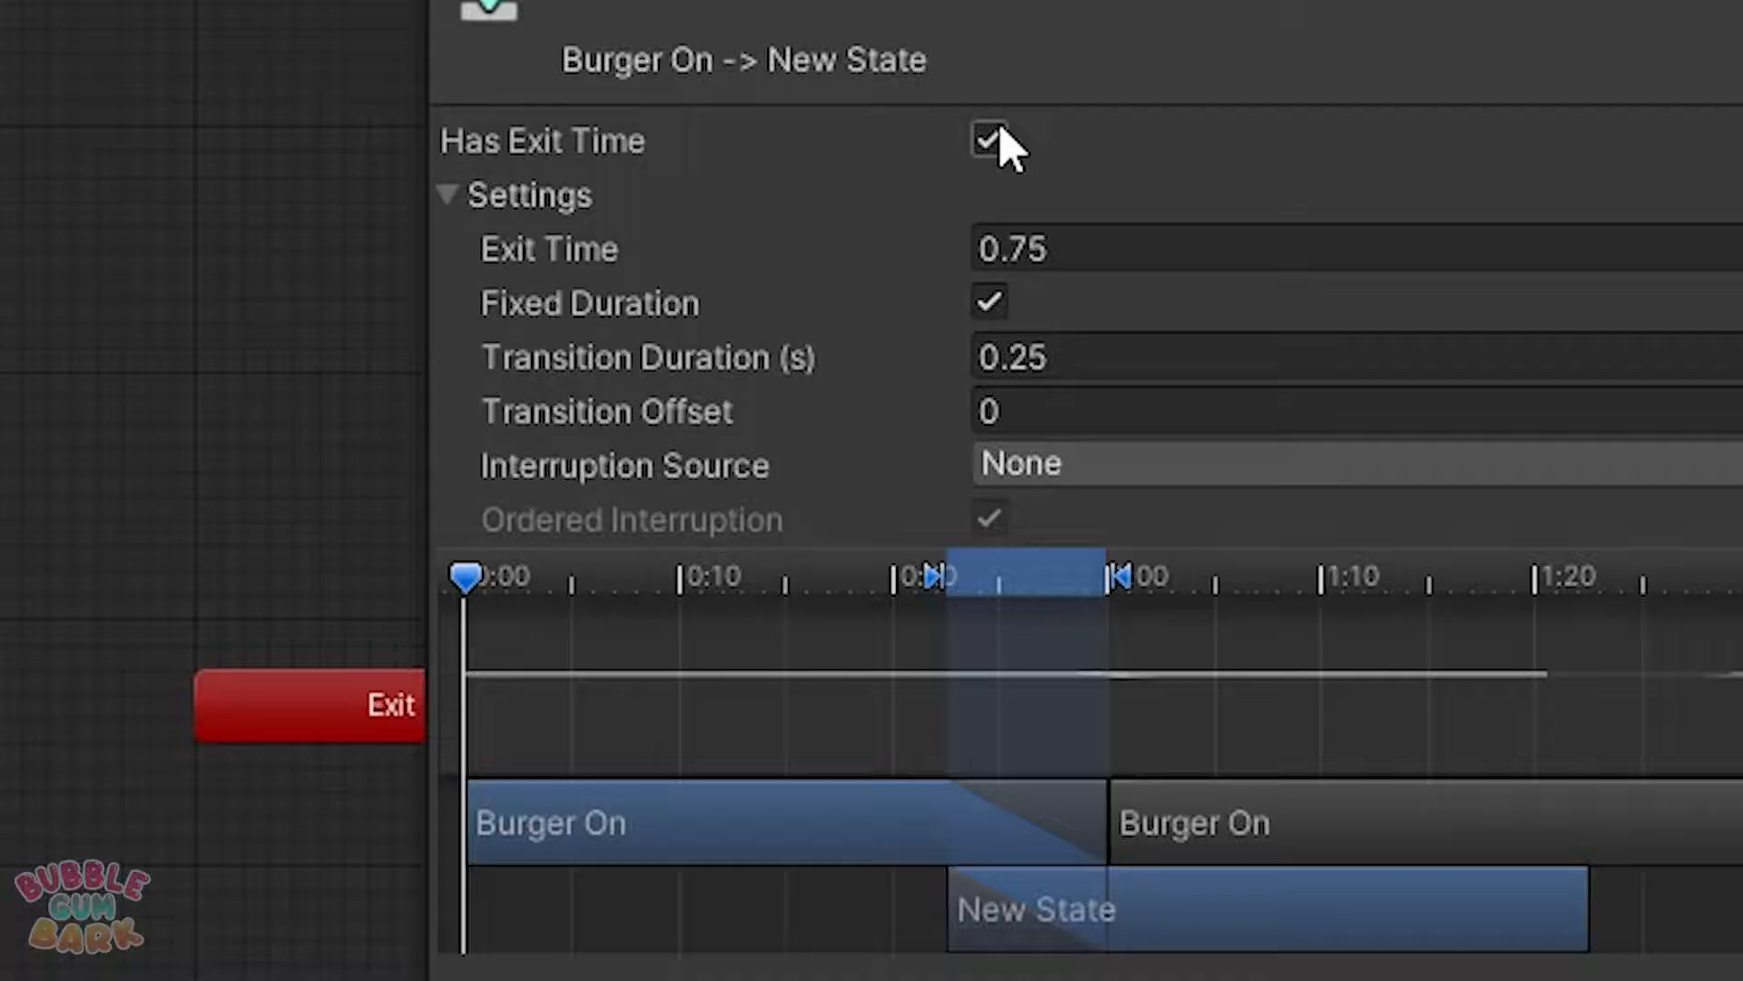
{"action": "left_click", "coordinate": [994, 138]}
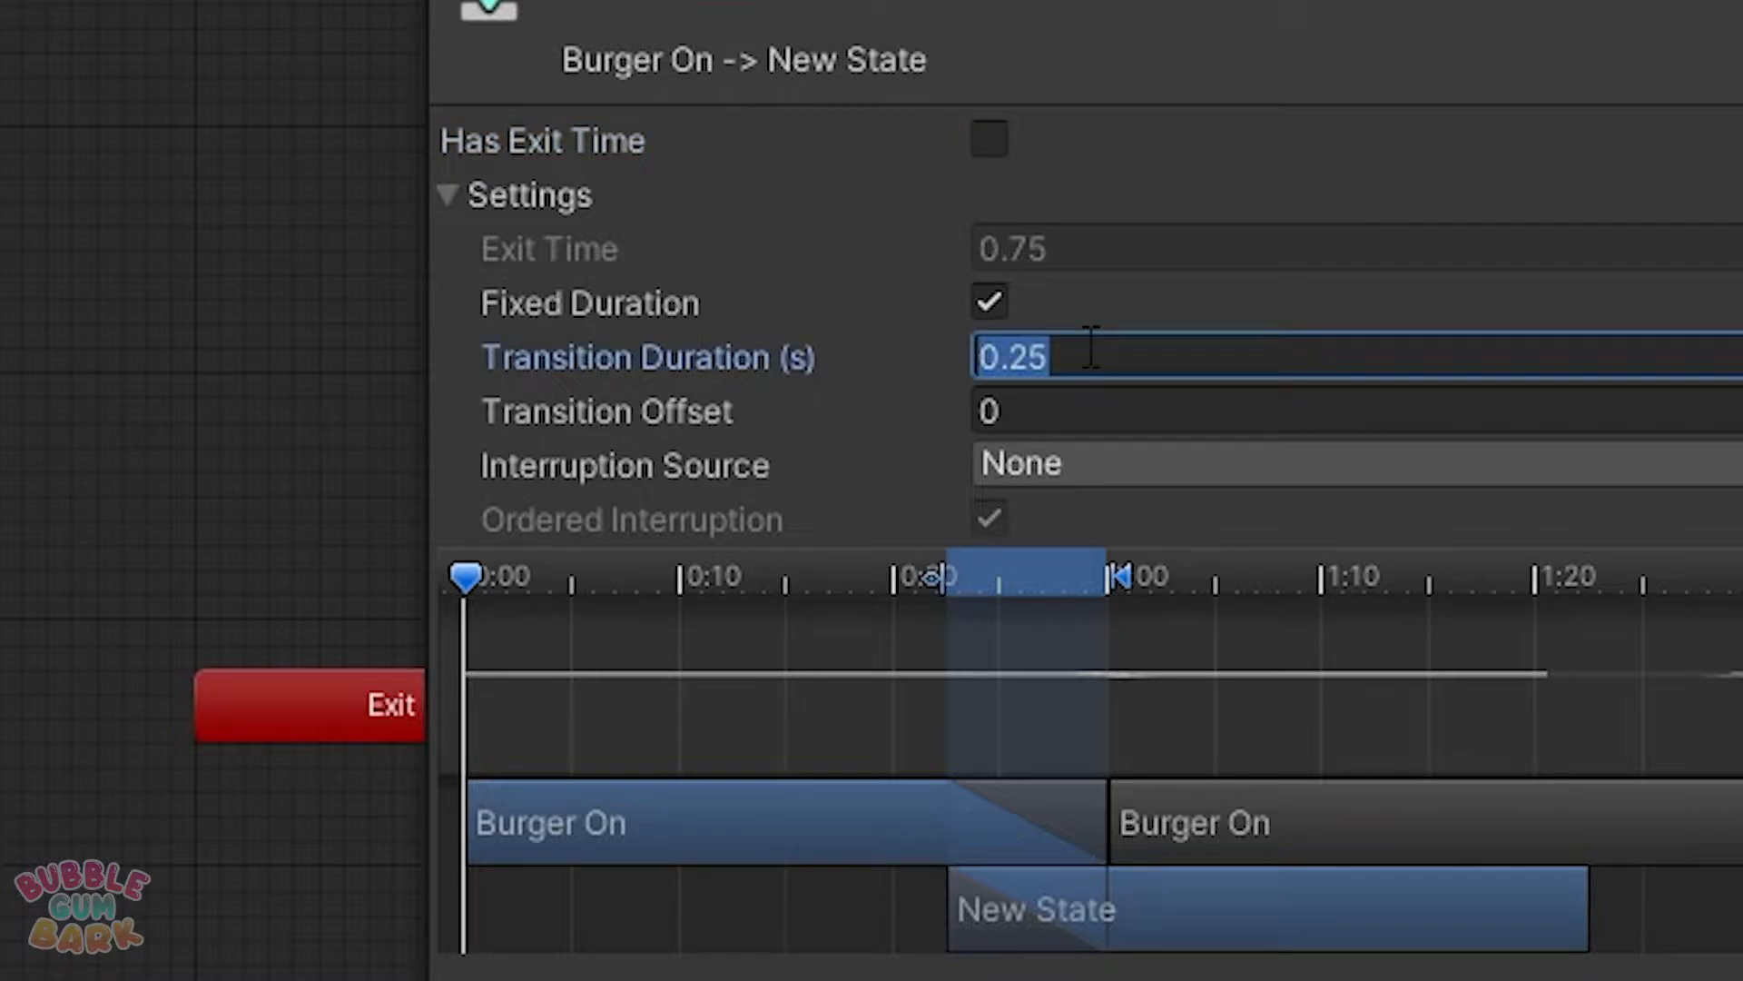
{"action": "type", "text": ".1"}
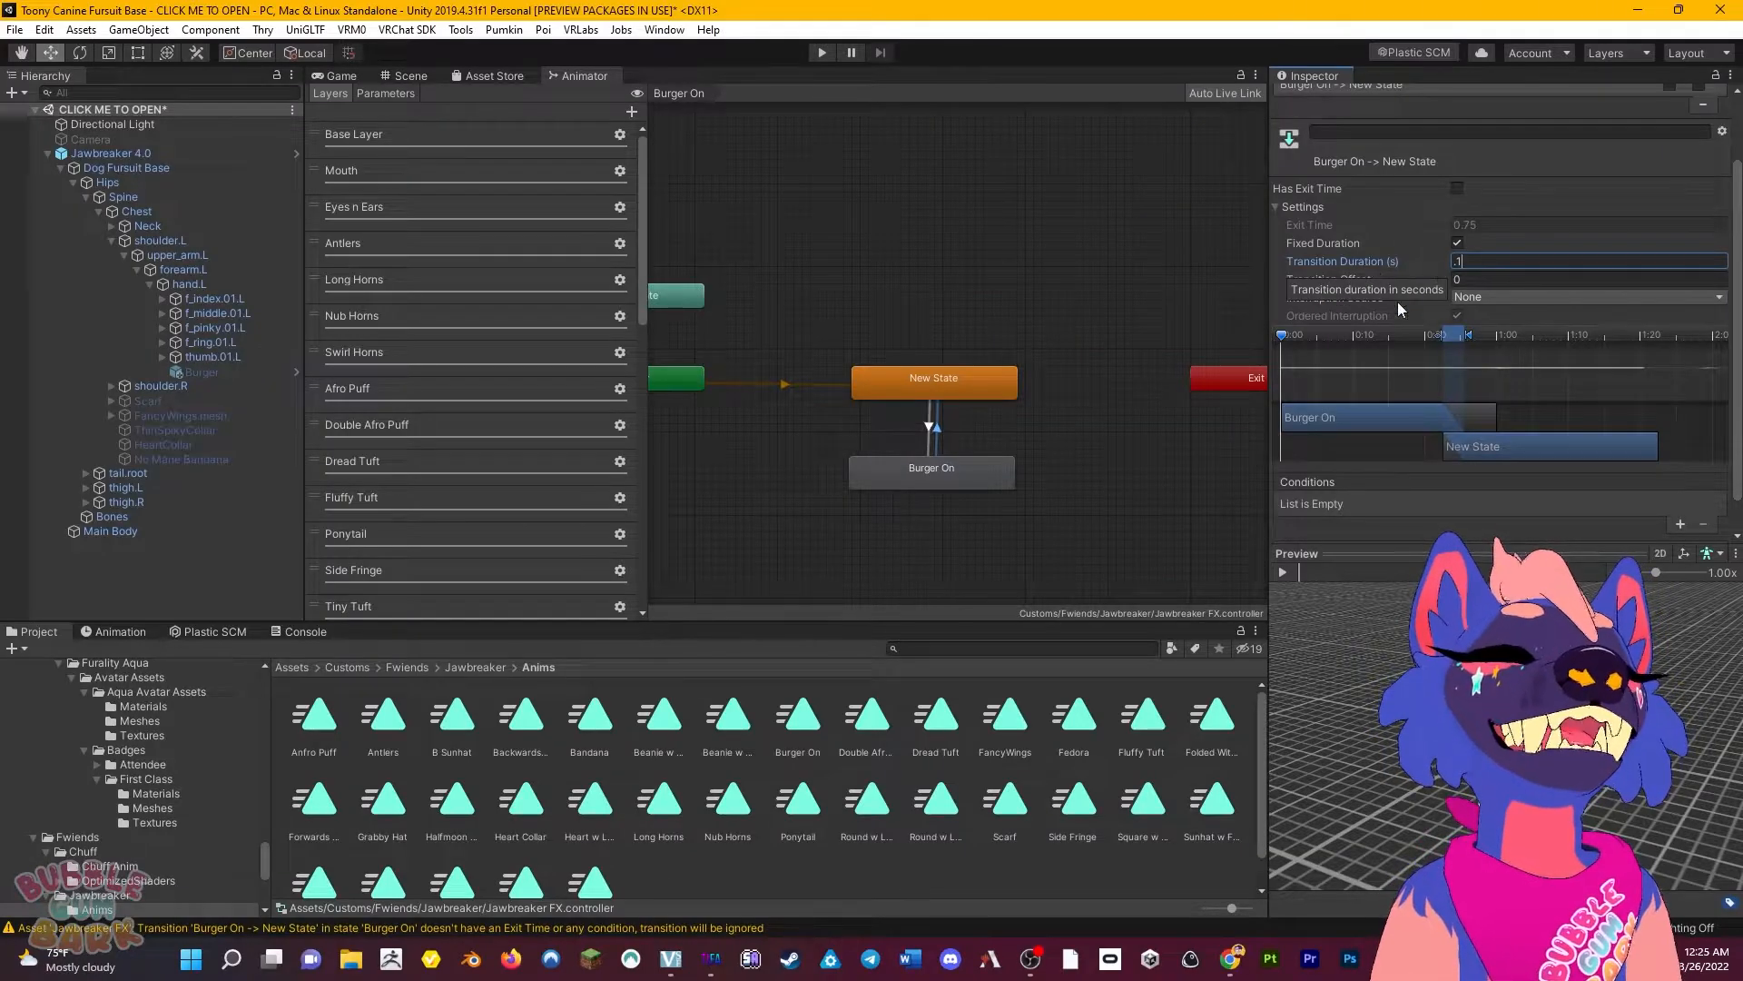
Add a condition to the Burger On to New State transition requiring Burger On to be false.
{"action": "left_click", "coordinate": [1680, 524]}
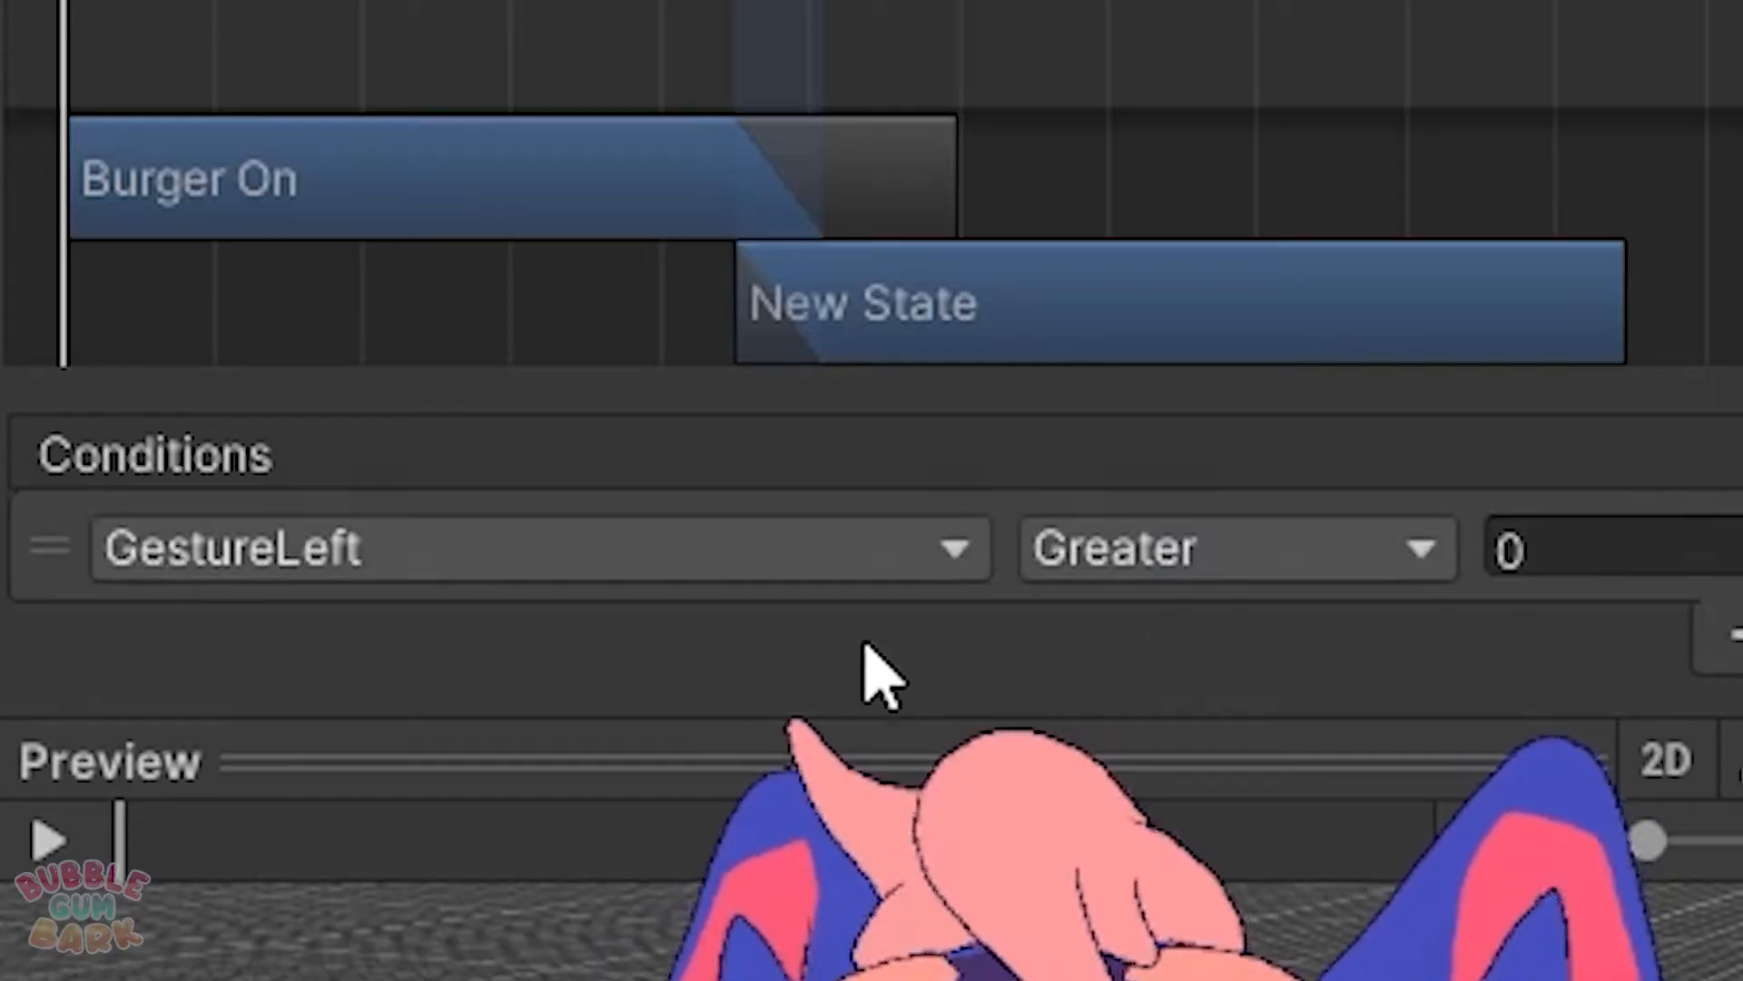
{"action": "left_click", "coordinate": [1387, 507]}
{"action": "left_click", "coordinate": [354, 949]}
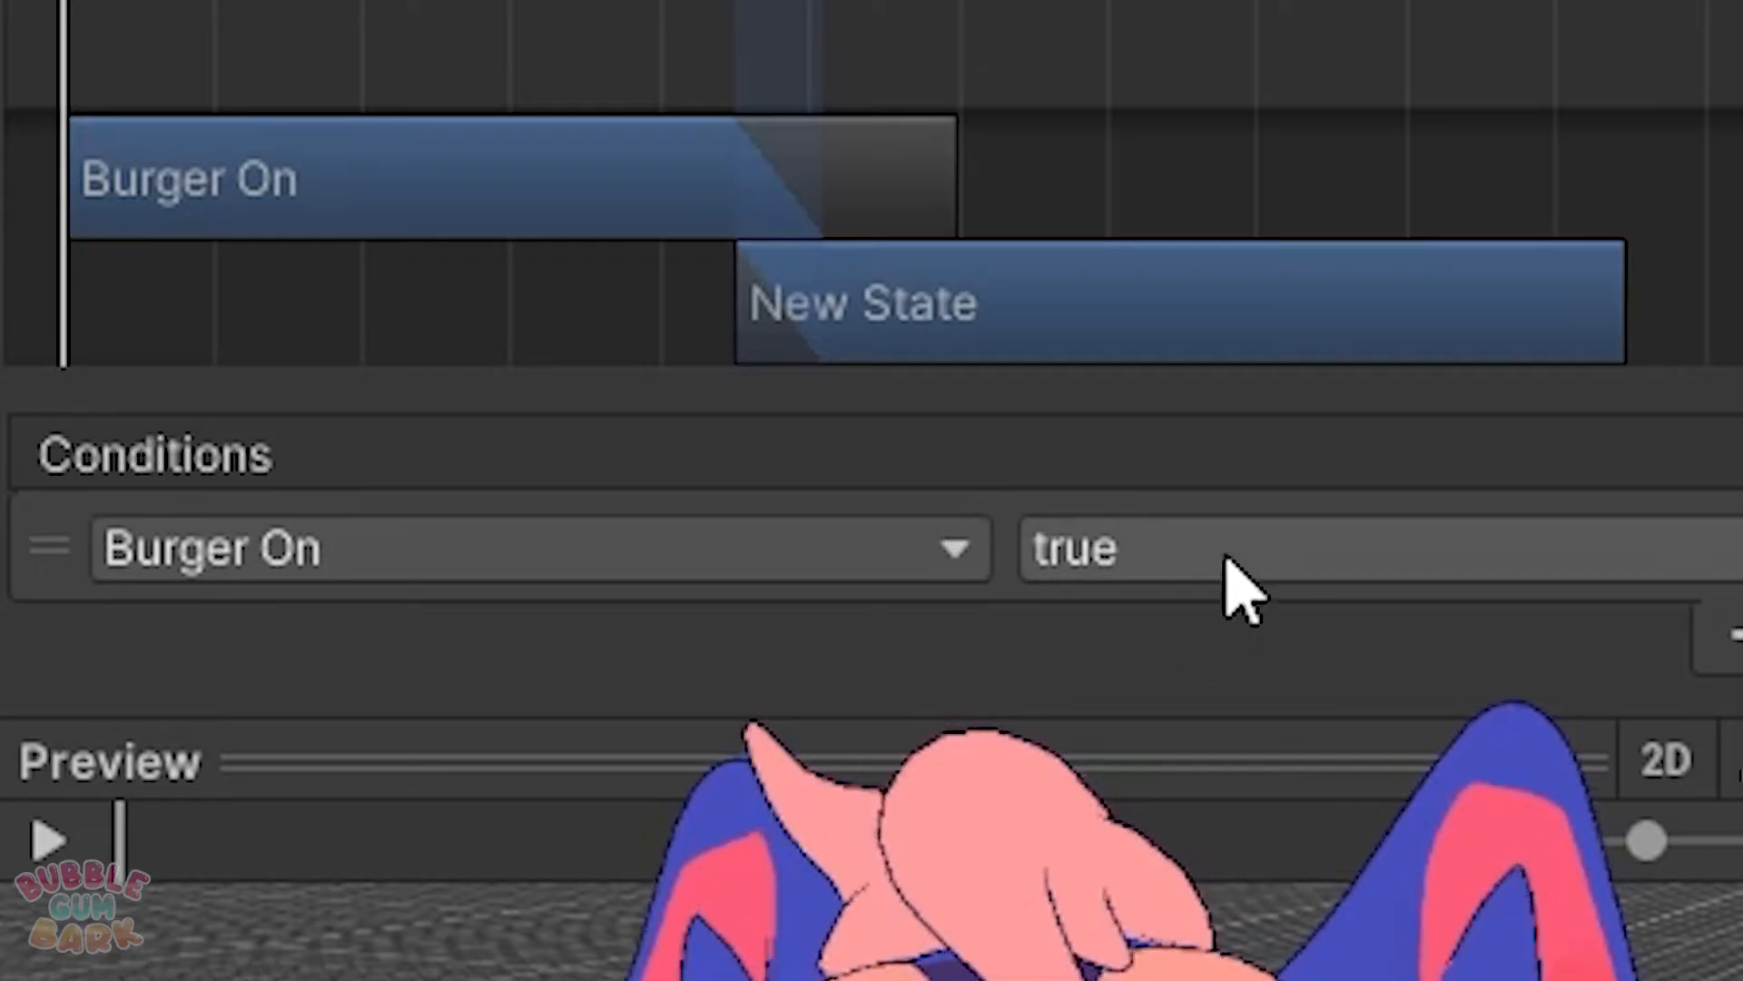
{"action": "left_click", "coordinate": [1226, 559]}
{"action": "left_click", "coordinate": [1211, 713]}
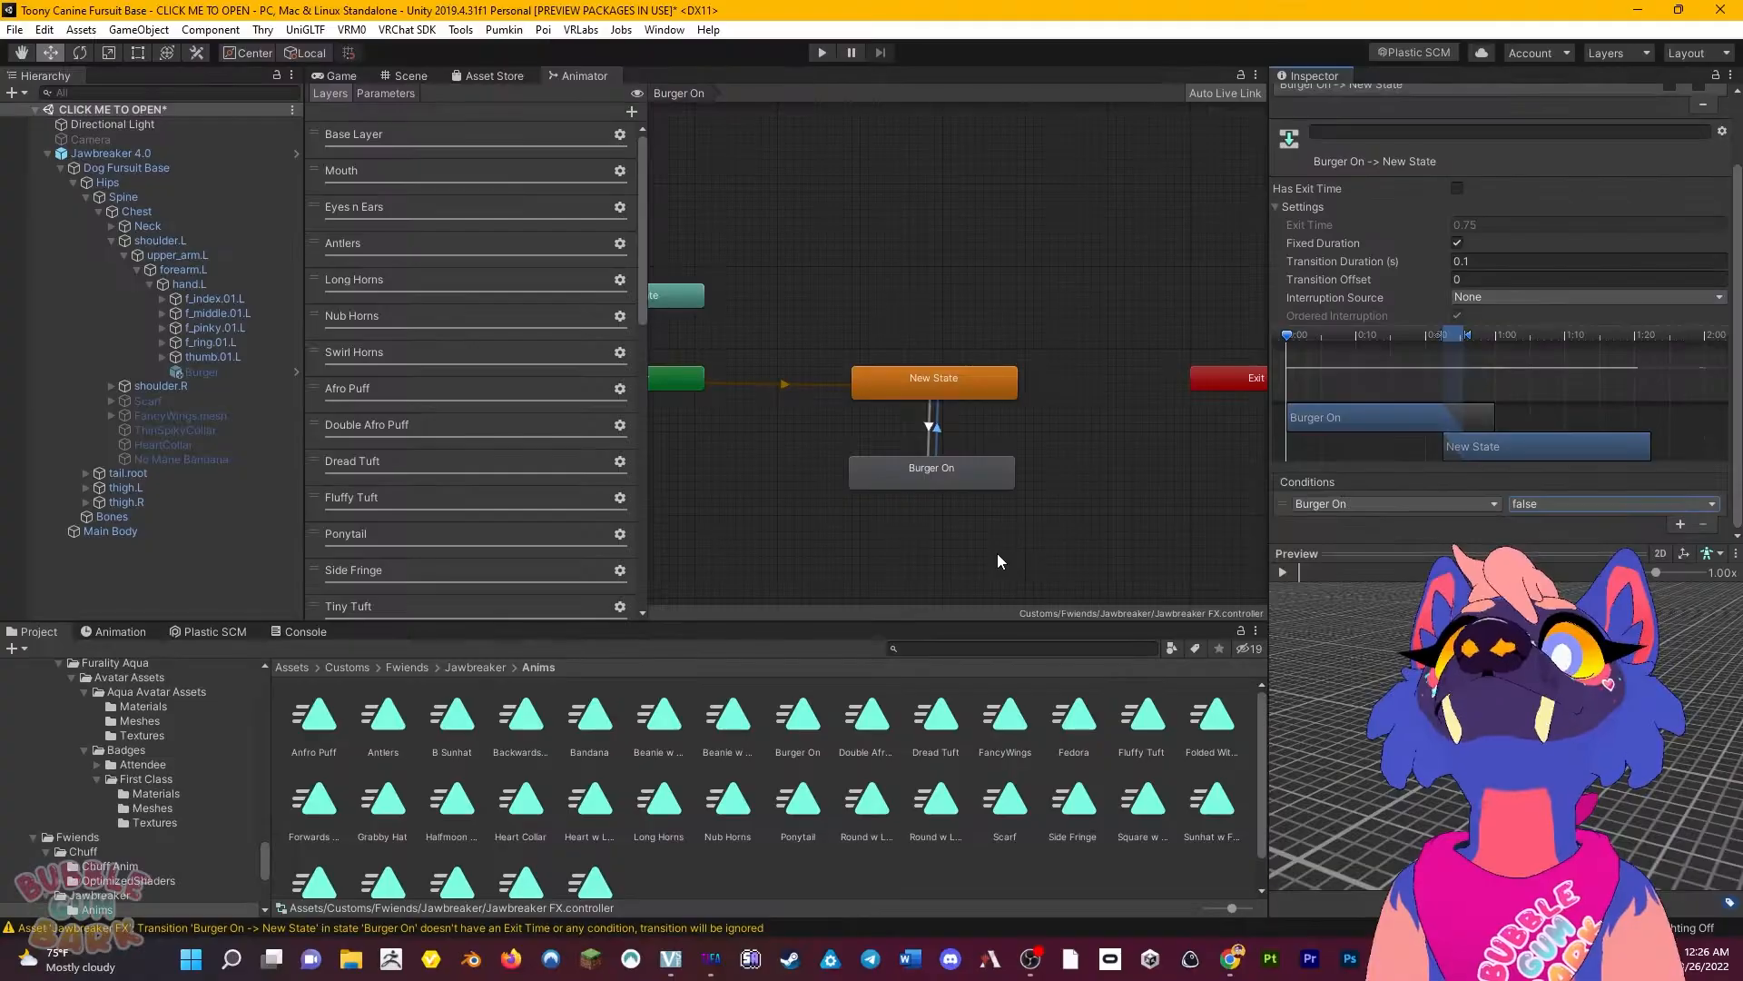
Review the settings and conditions of both transitions, and look through the controller's parameter list.
{"action": "left_click", "coordinate": [925, 459]}
{"action": "left_click", "coordinate": [915, 377]}
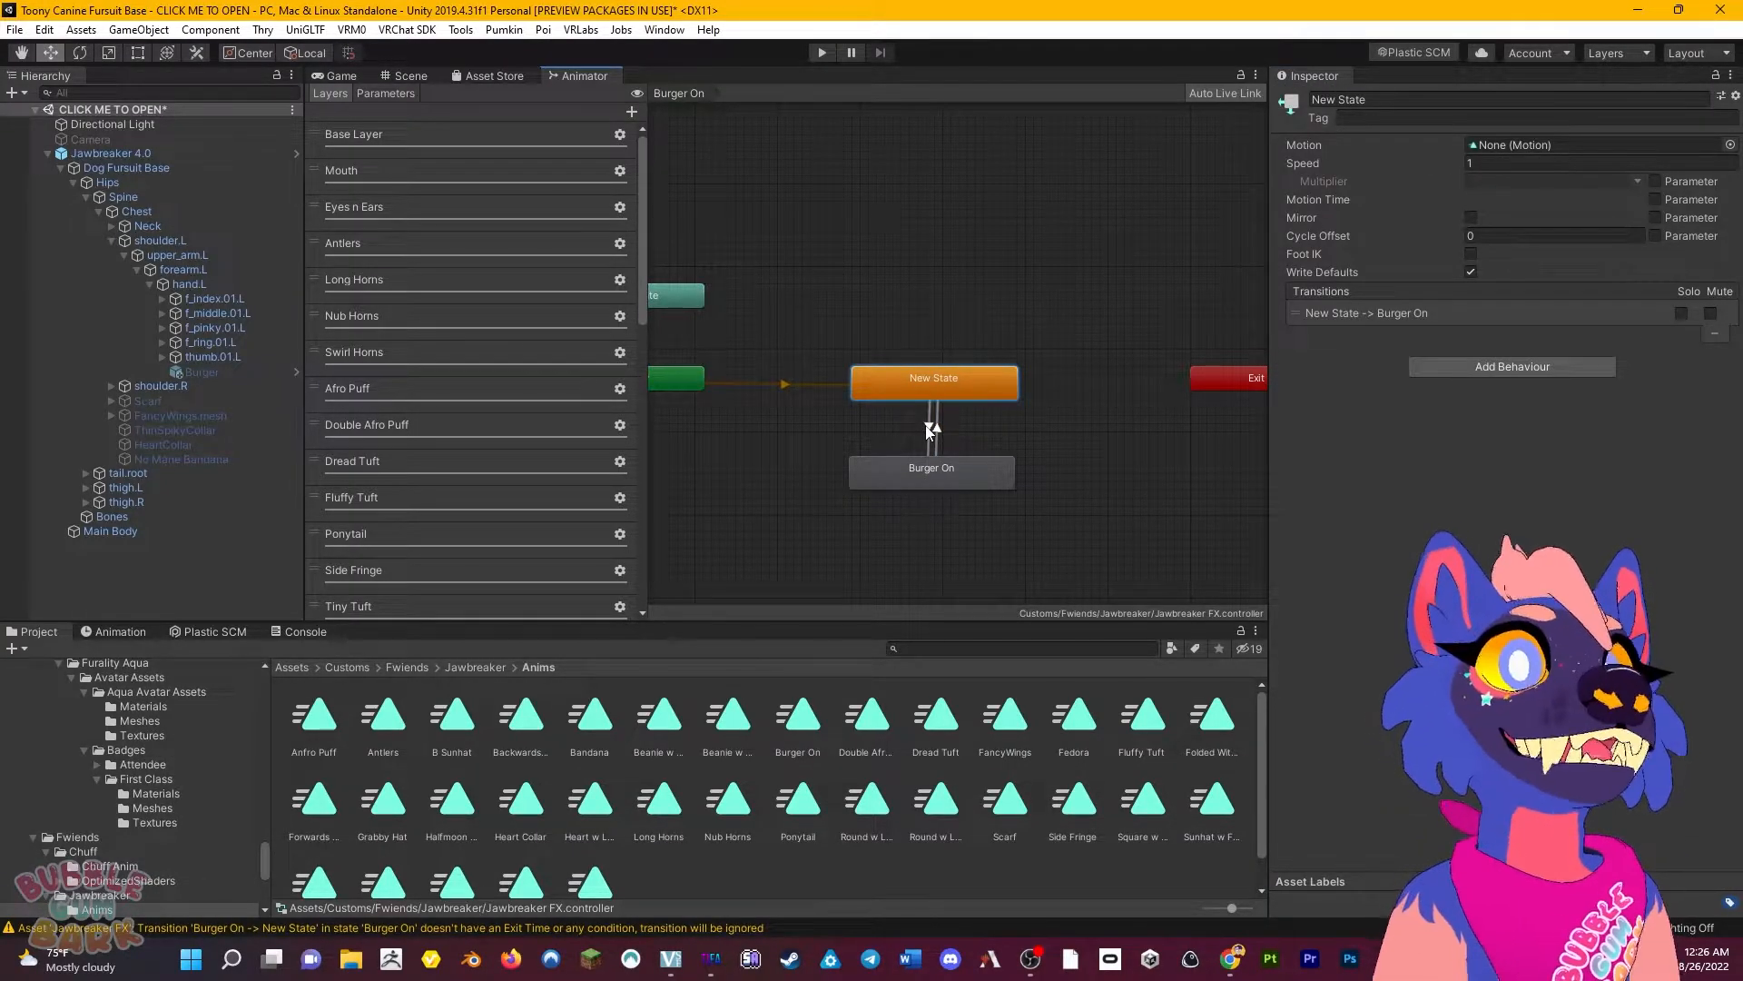
{"action": "left_click", "coordinate": [928, 429]}
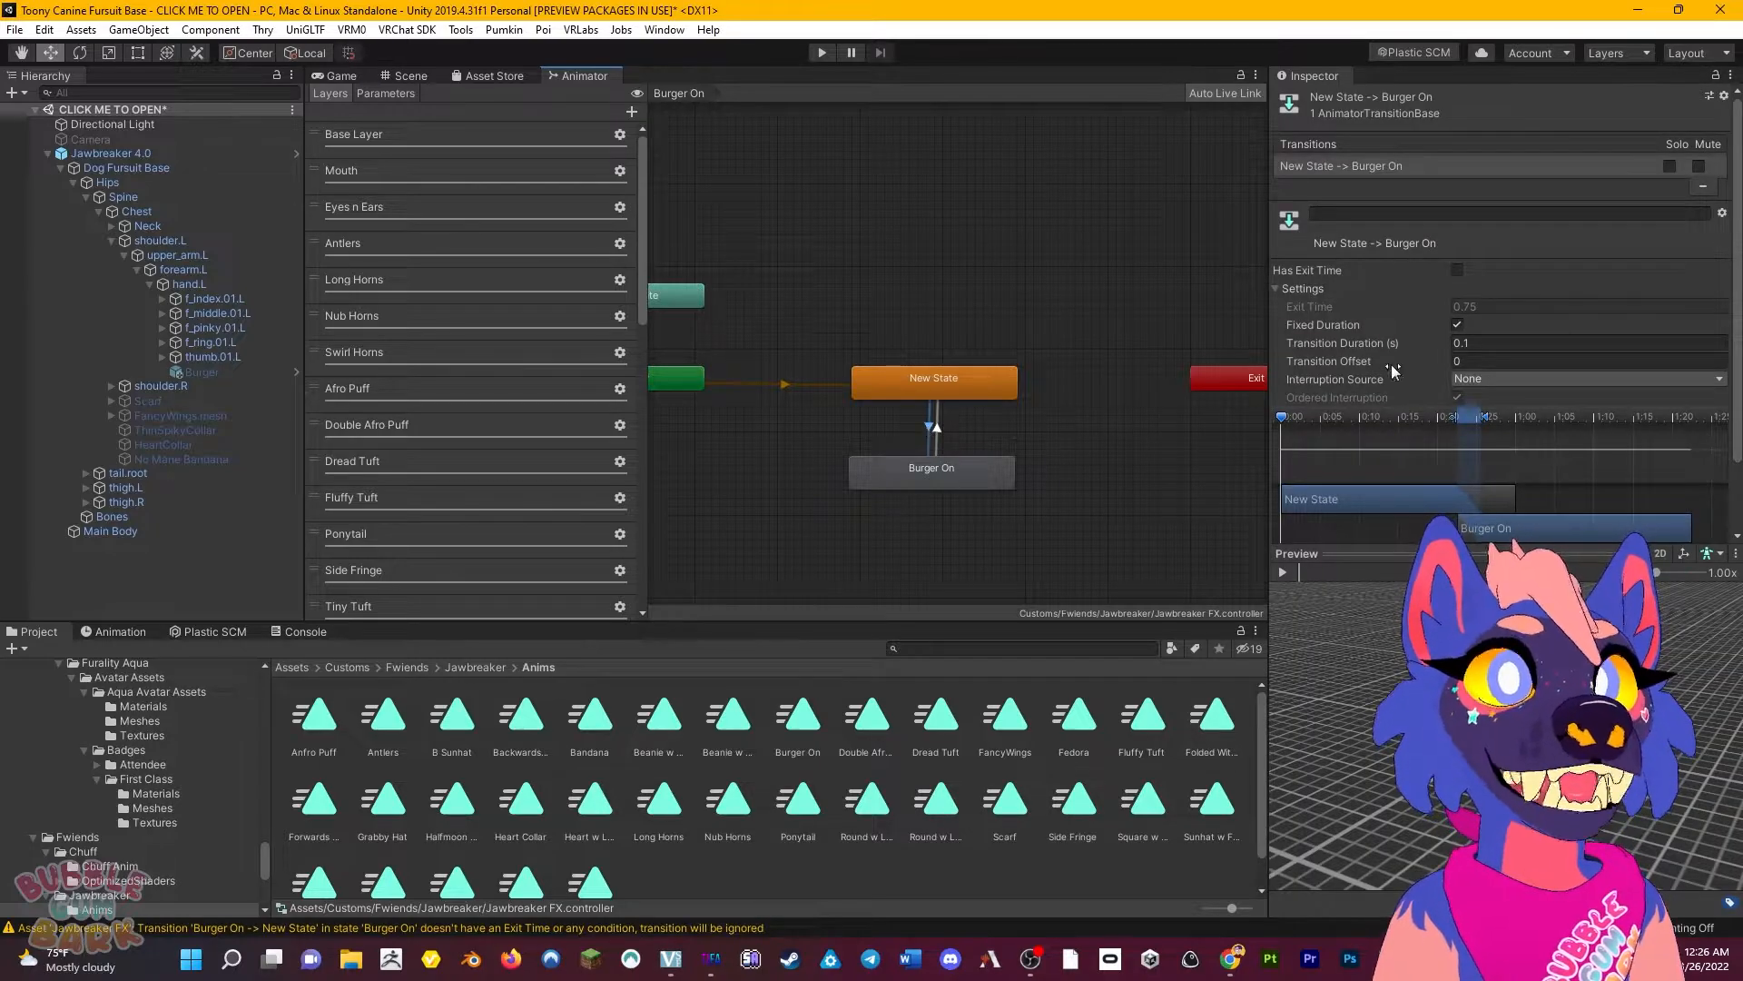
{"action": "left_click_drag", "start_coordinate": [1402, 555], "coordinate": [1402, 707]}
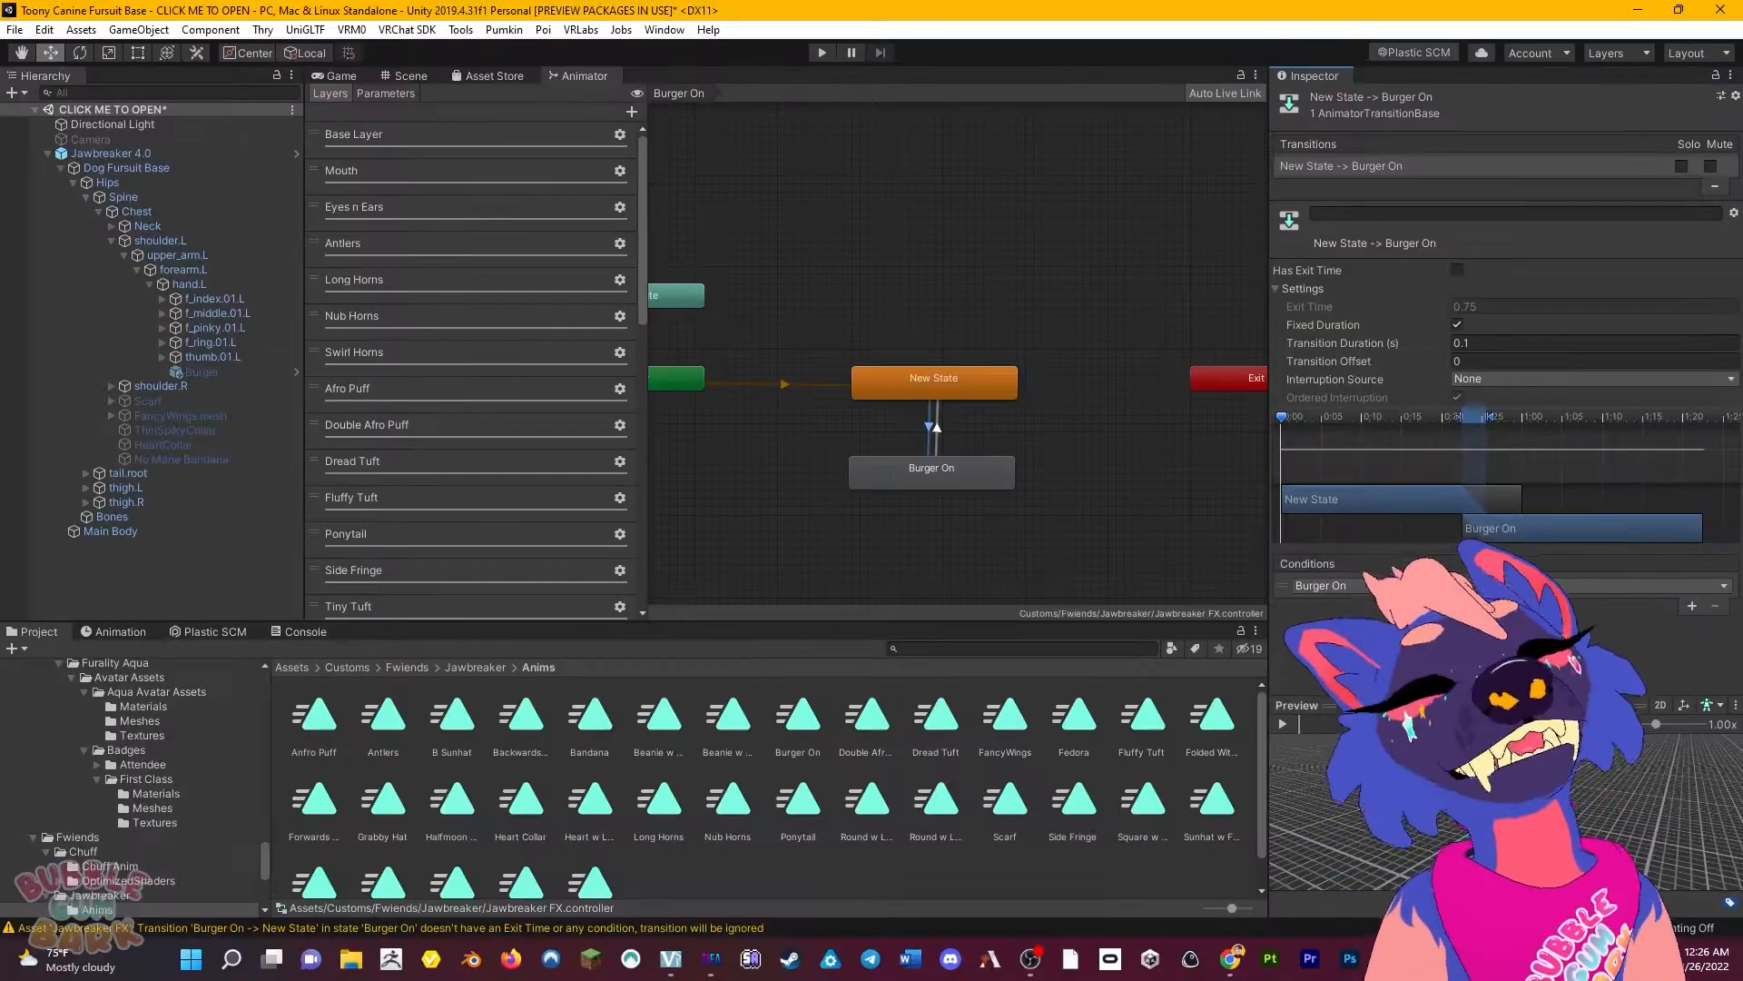
{"action": "mouse_move", "coordinate": [1422, 697]}
{"action": "left_mouse_down"}
{"action": "mouse_move", "coordinate": [1421, 223]}
{"action": "mouse_move", "coordinate": [1407, 711]}
{"action": "left_mouse_up"}
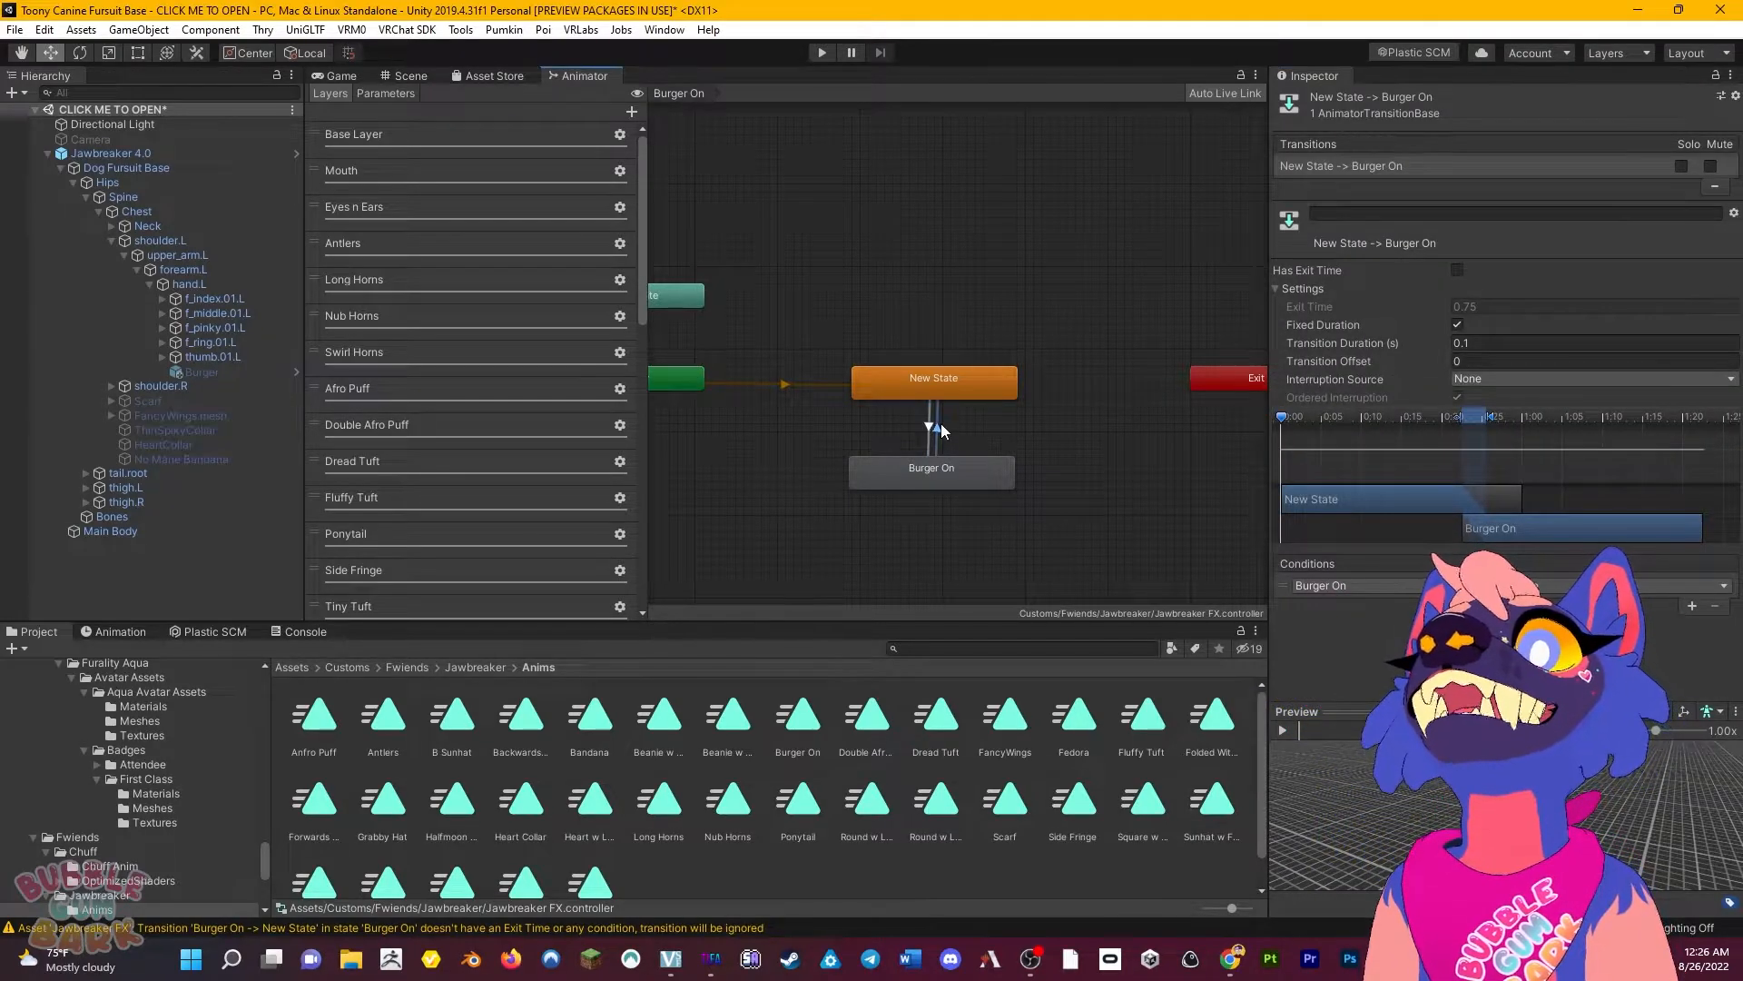
{"action": "left_click", "coordinate": [938, 427]}
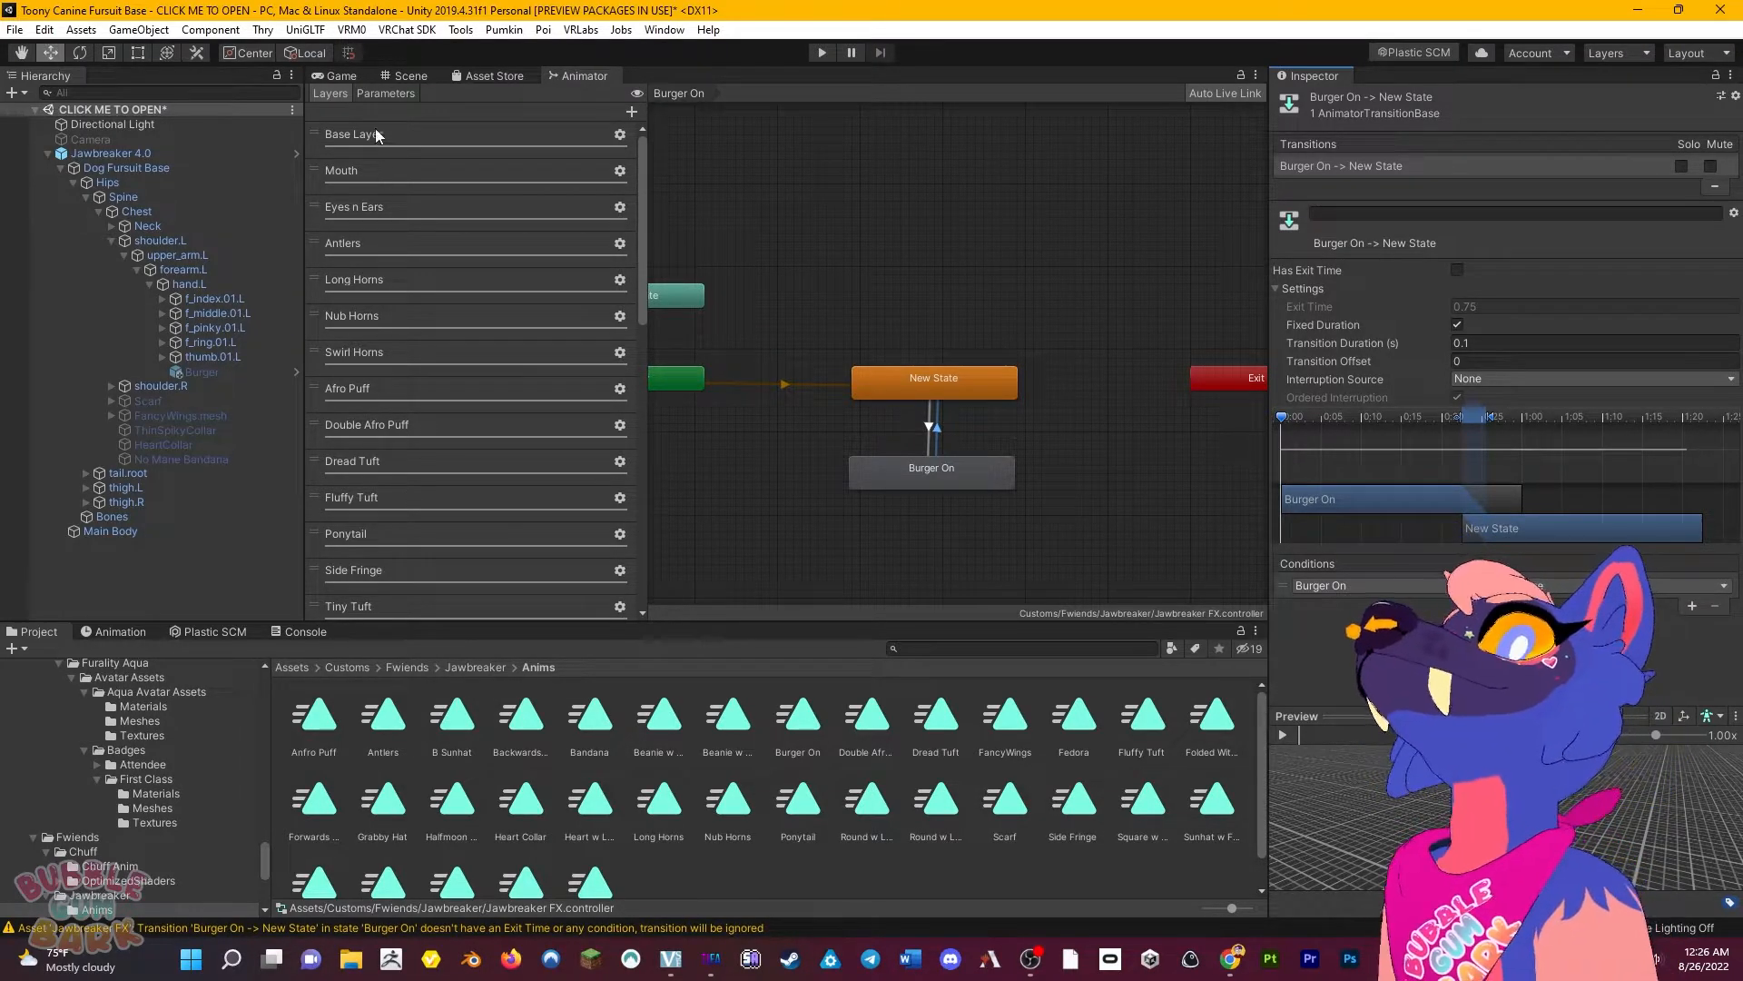
{"action": "left_click", "coordinate": [381, 93]}
{"action": "scroll", "coordinate": [471, 367], "scroll_direction": "down", "scroll_amount": 6}
{"action": "scroll", "coordinate": [394, 327], "scroll_direction": "up", "scroll_amount": 6}
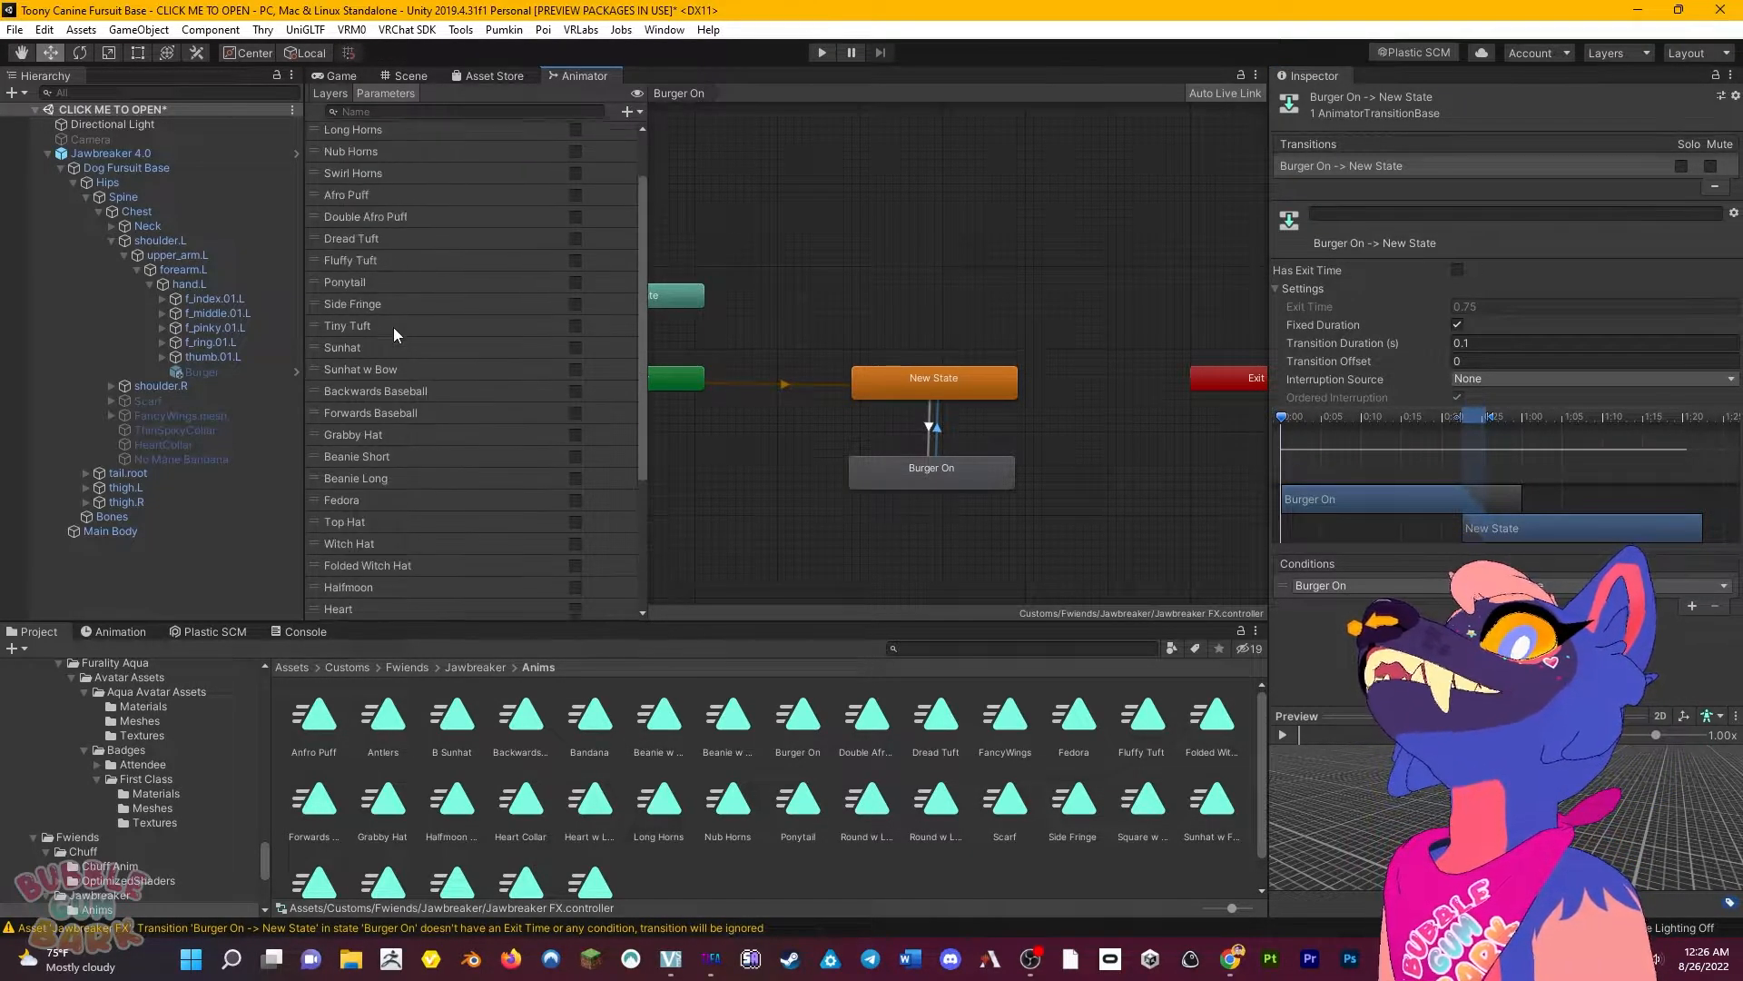
Show the avatar in the scene view and open its expressions menu asset from the Jawbreaker 4.0 avatar descriptor.
{"action": "left_click", "coordinate": [335, 75]}
{"action": "left_click", "coordinate": [171, 156]}
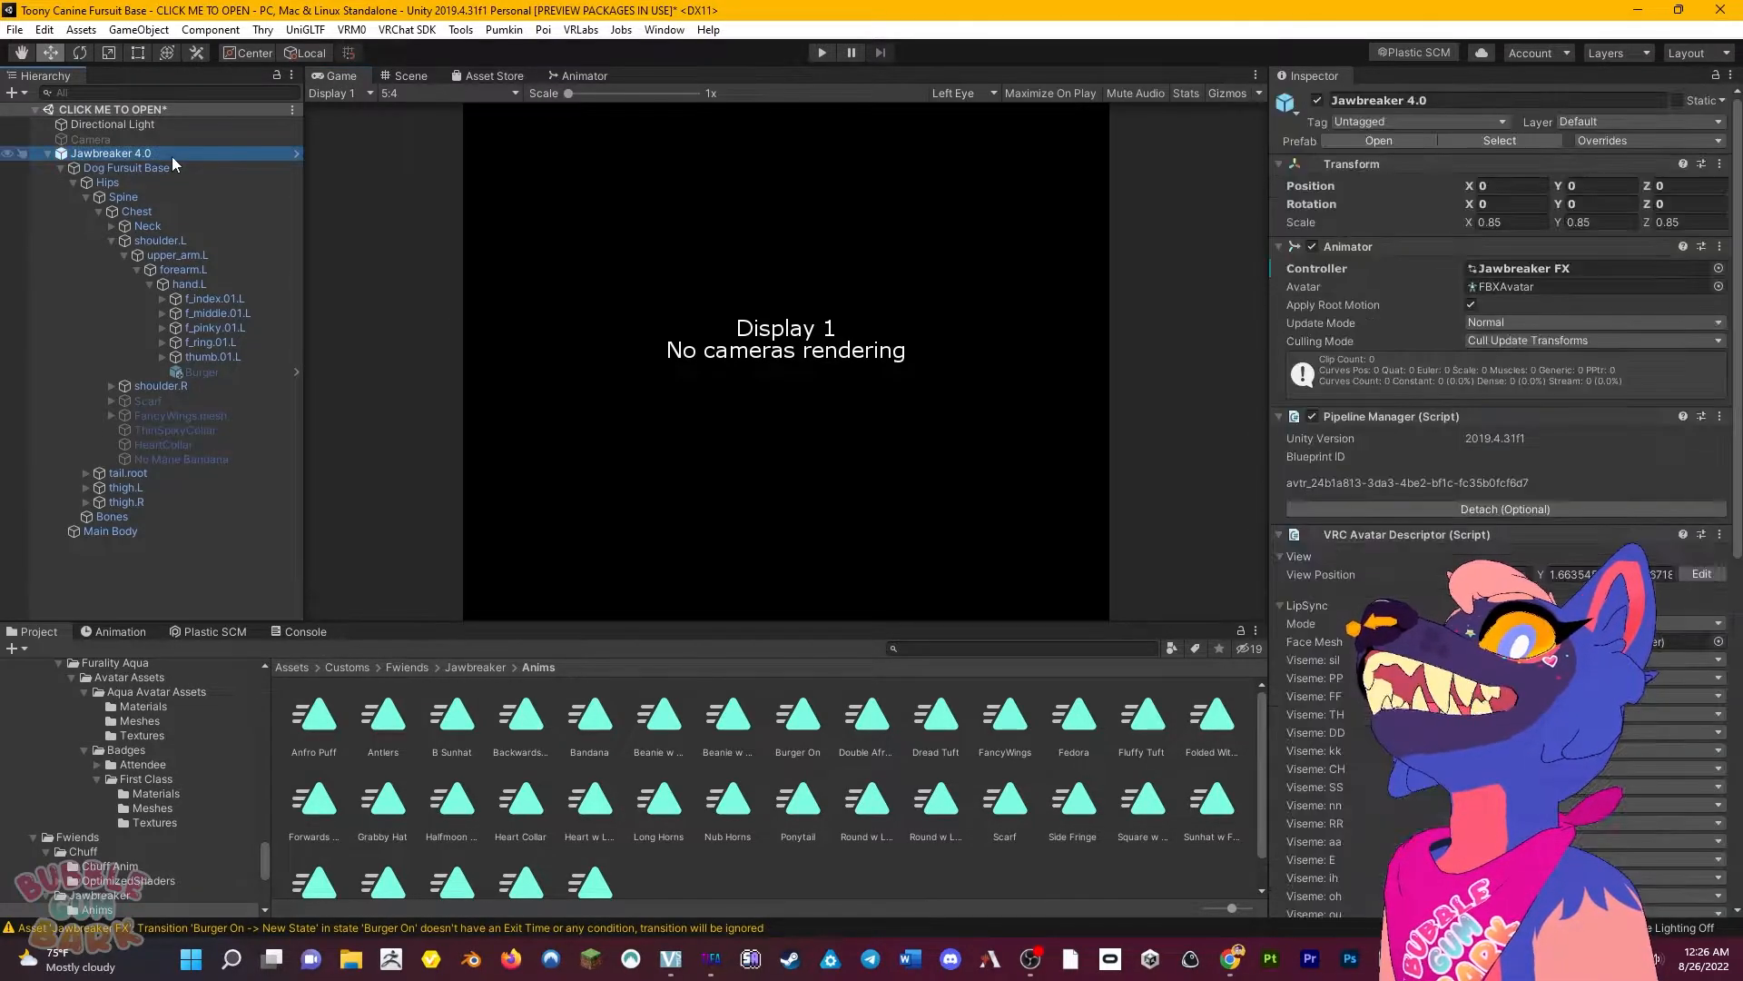
{"action": "left_click", "coordinate": [418, 75]}
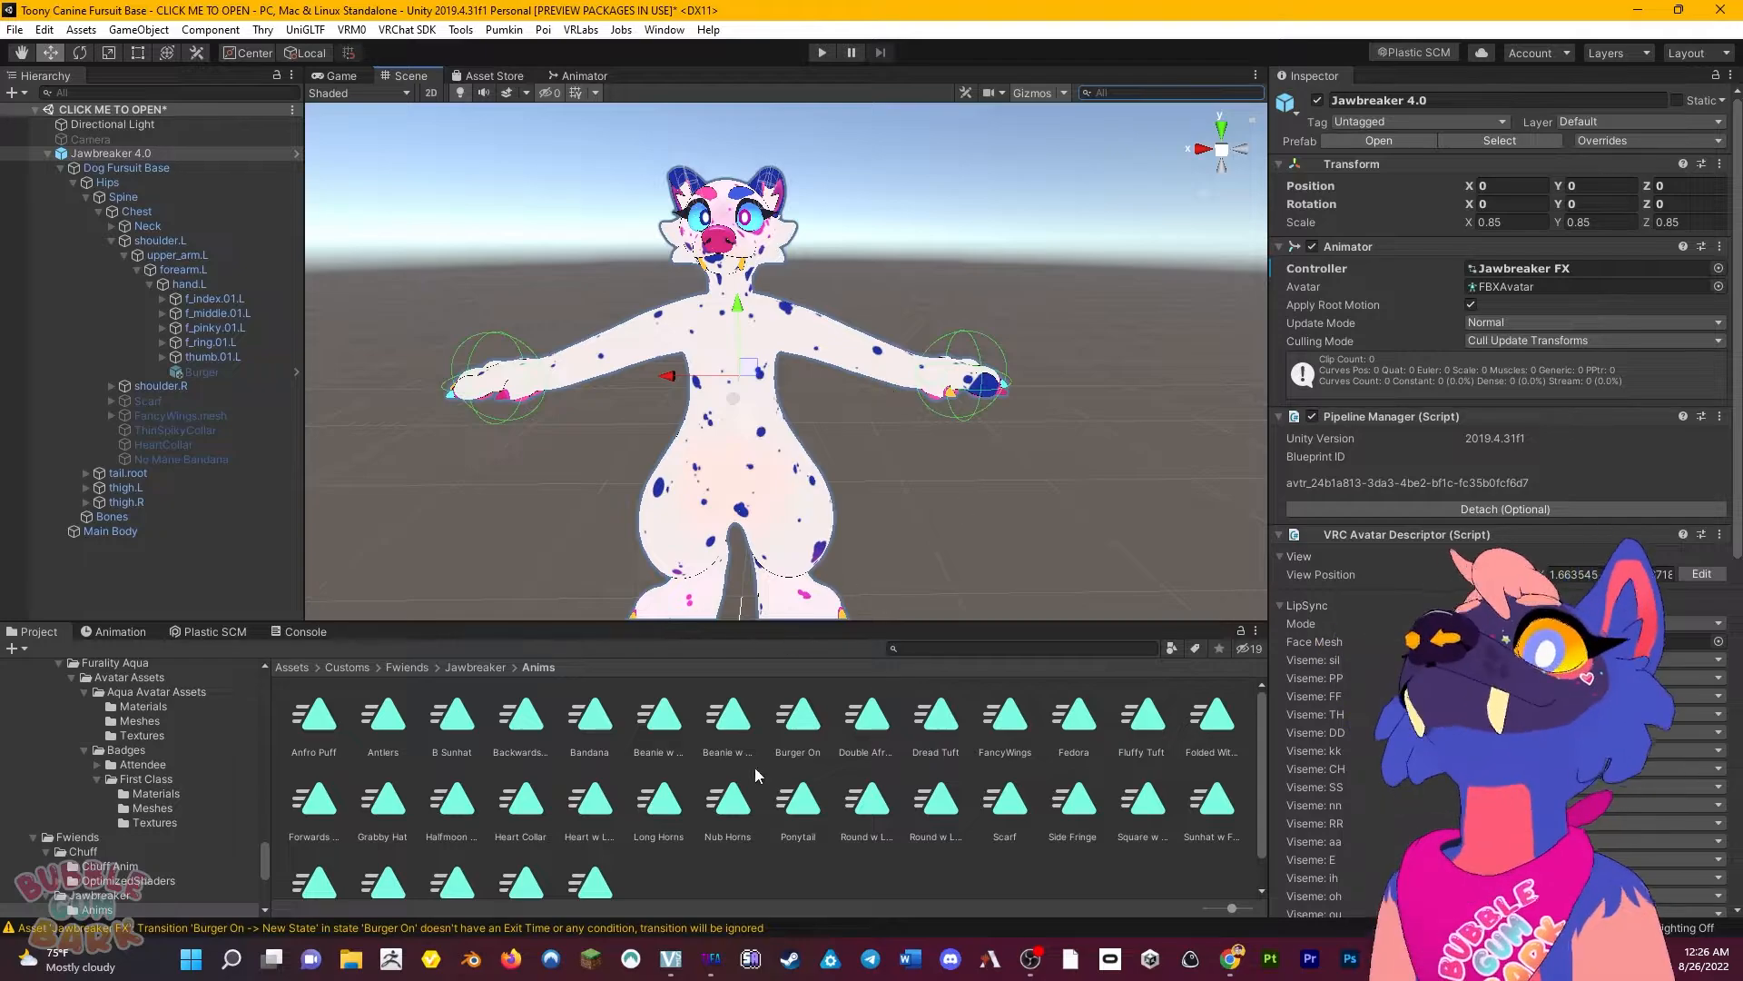
{"action": "scroll", "coordinate": [1498, 635], "scroll_direction": "down", "scroll_amount": 3}
{"action": "scroll", "coordinate": [1498, 635], "scroll_direction": "down", "scroll_amount": 8}
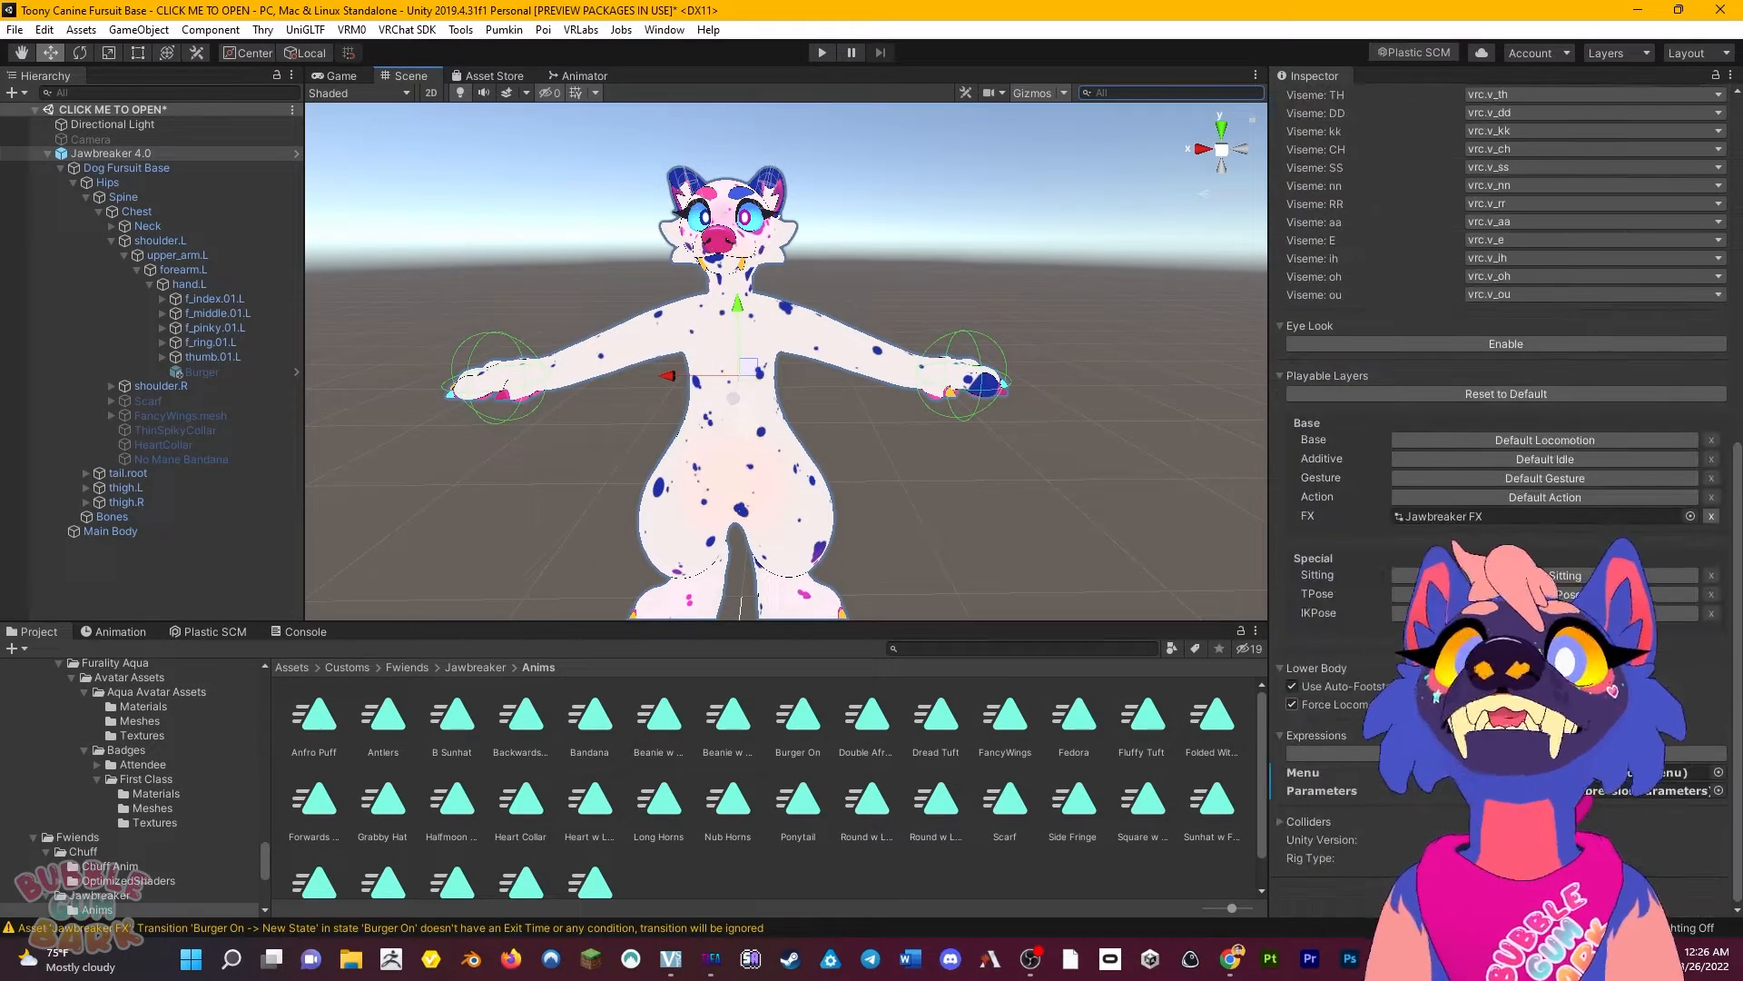
{"action": "double_click", "coordinate": [1526, 771]}
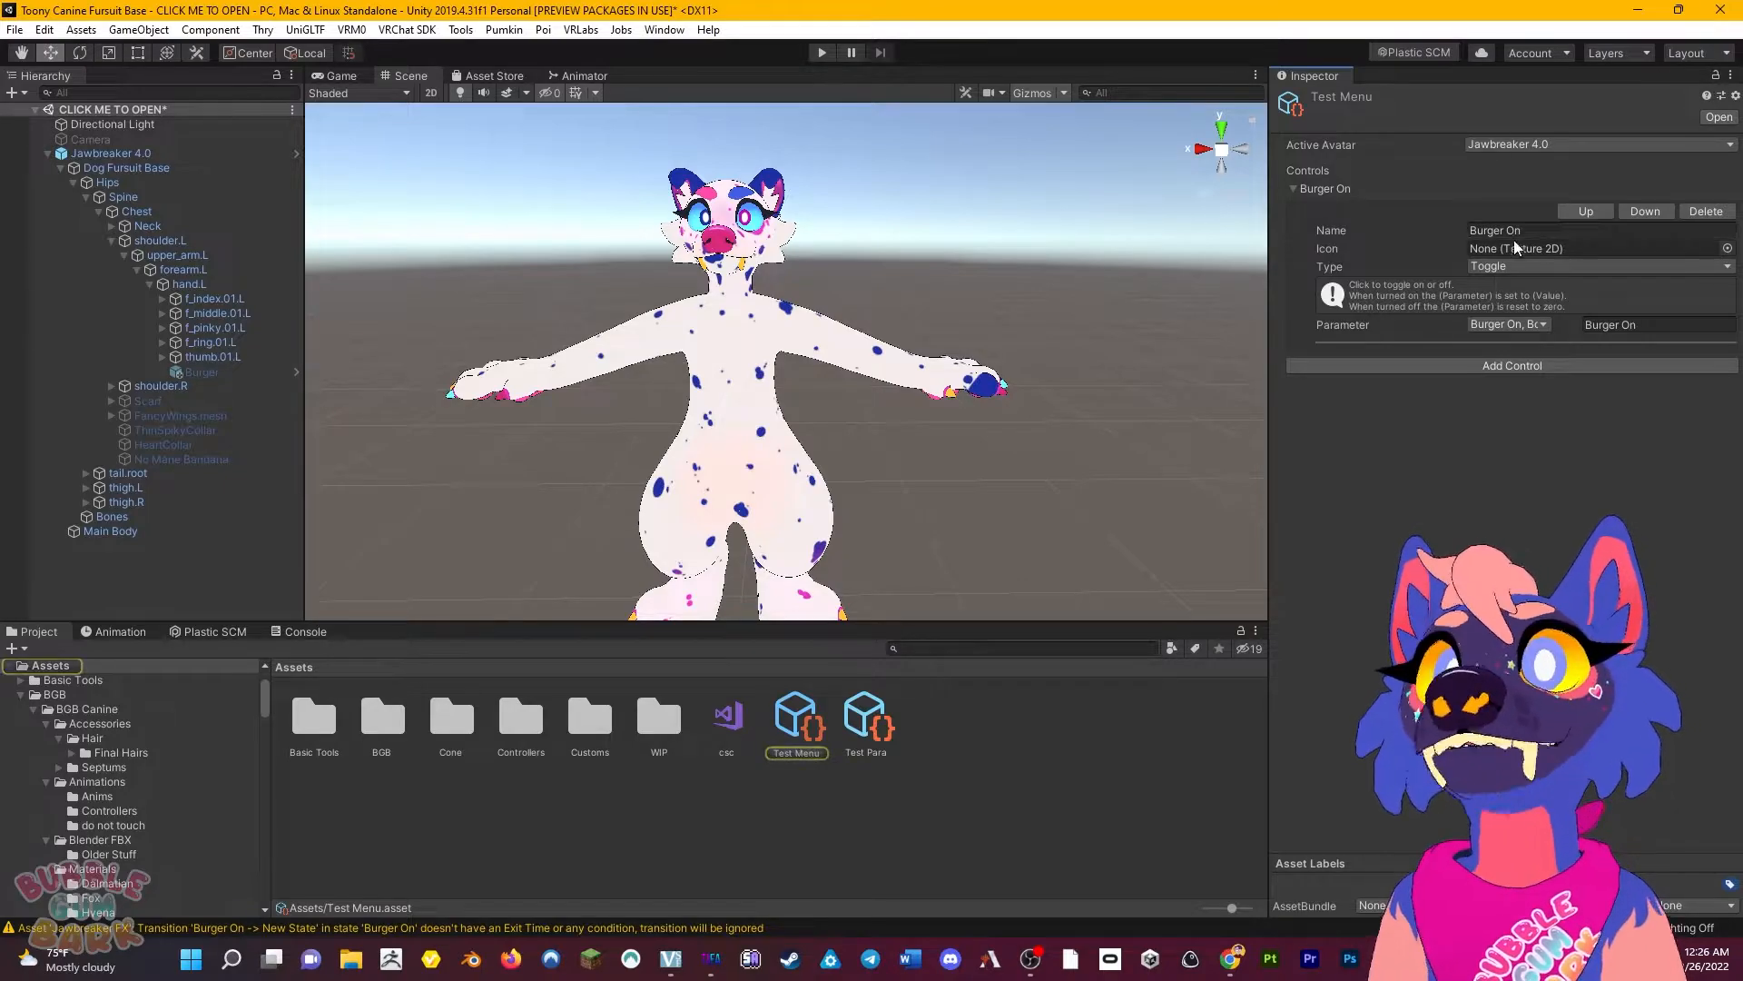
Assign the BeejointShootyMode texture as the icon of the Burger On menu control.
{"action": "left_click", "coordinate": [1727, 248]}
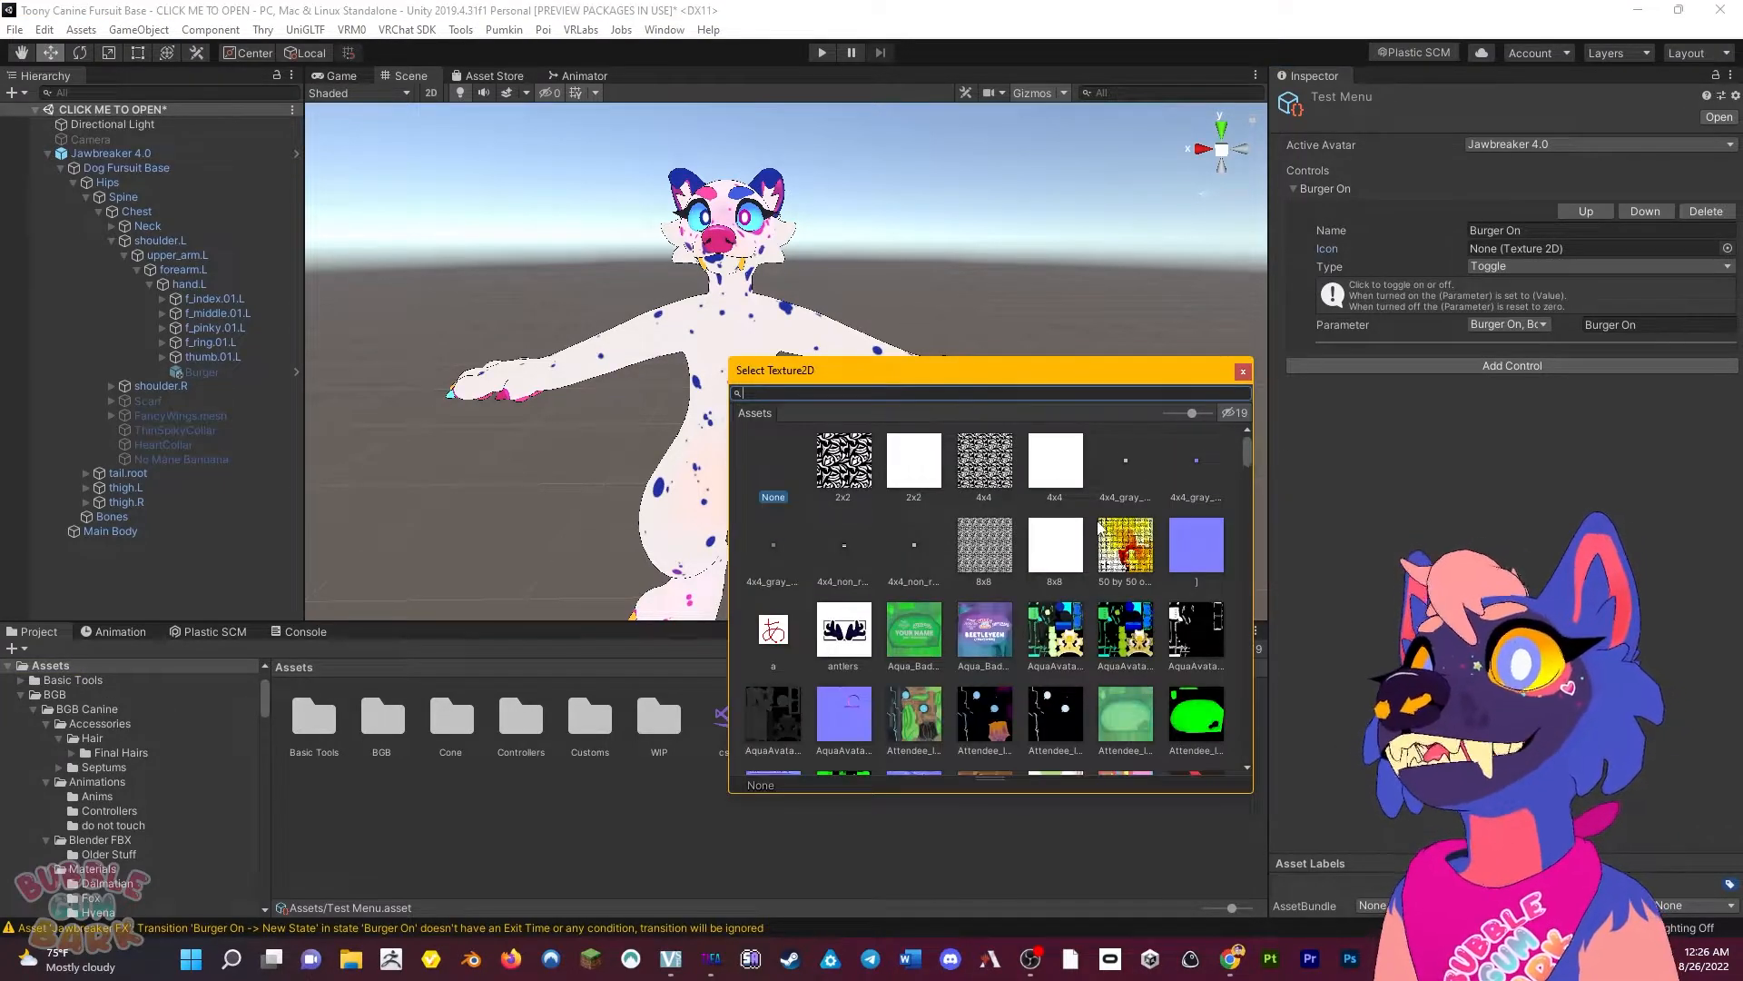
{"action": "scroll", "coordinate": [1100, 527], "scroll_direction": "down", "scroll_amount": 6}
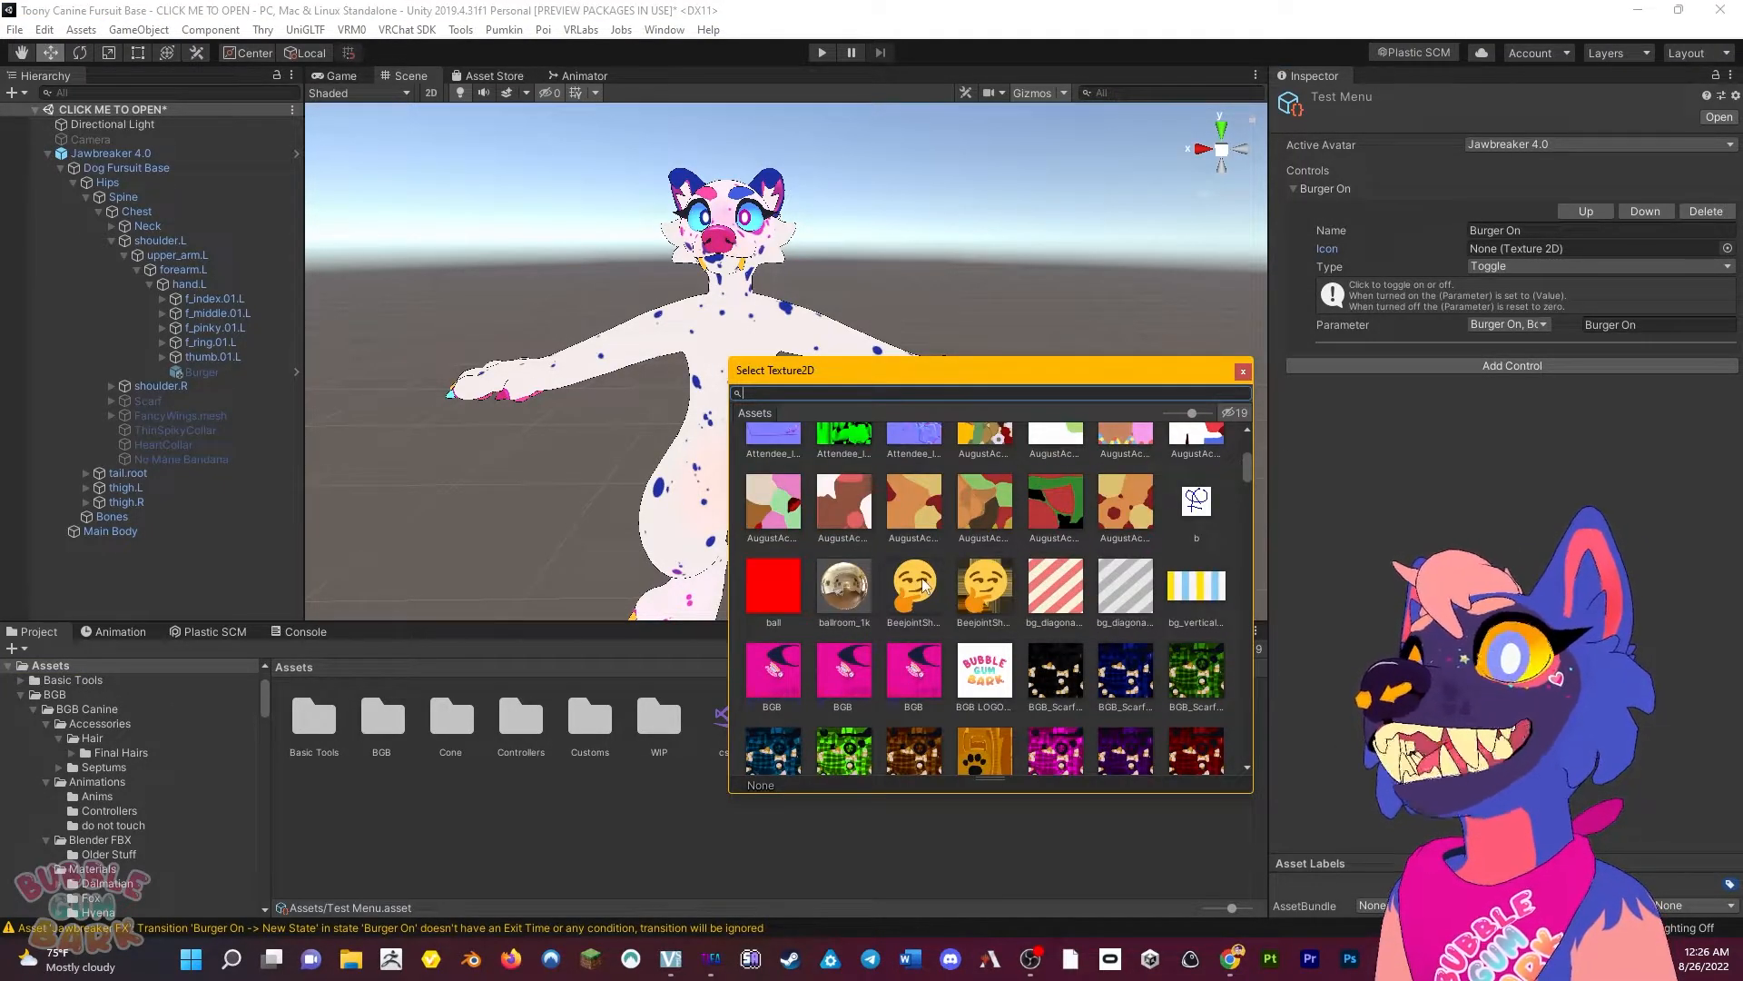
{"action": "double_click", "coordinate": [925, 584]}
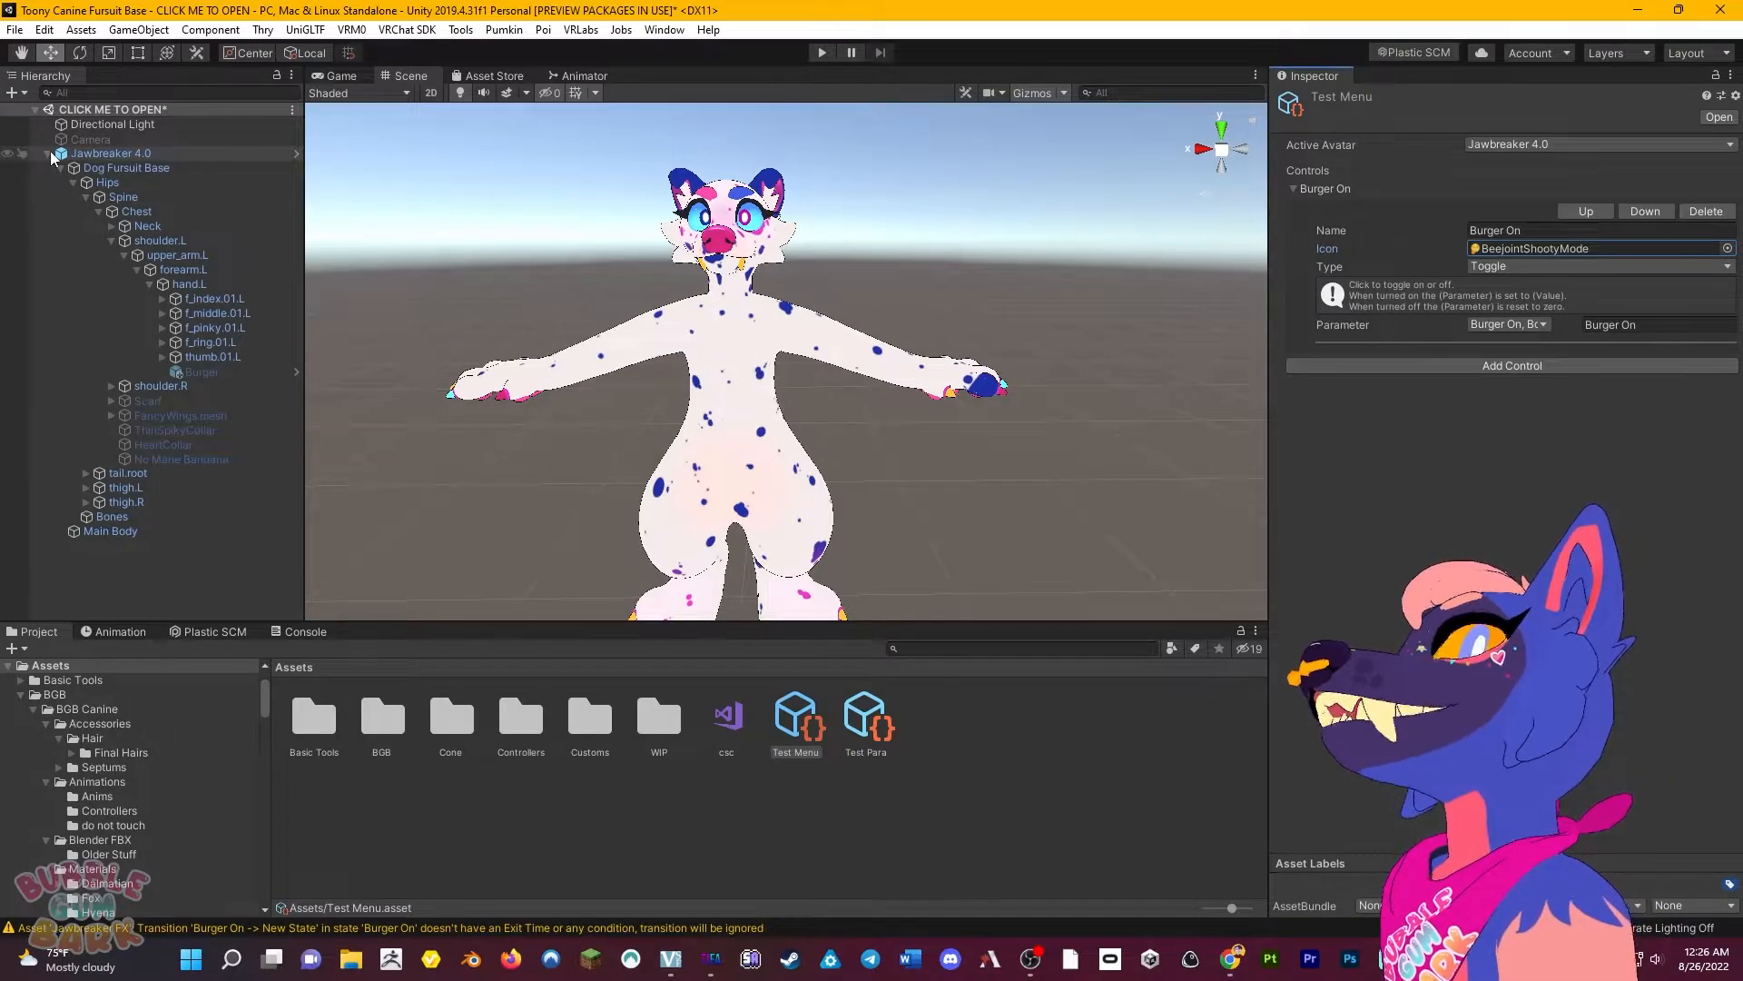
Collapse and select the Jawbreaker 4.0 avatar, enter Play mode and frame the avatar in the scene view.
{"action": "left_click", "coordinate": [87, 158]}
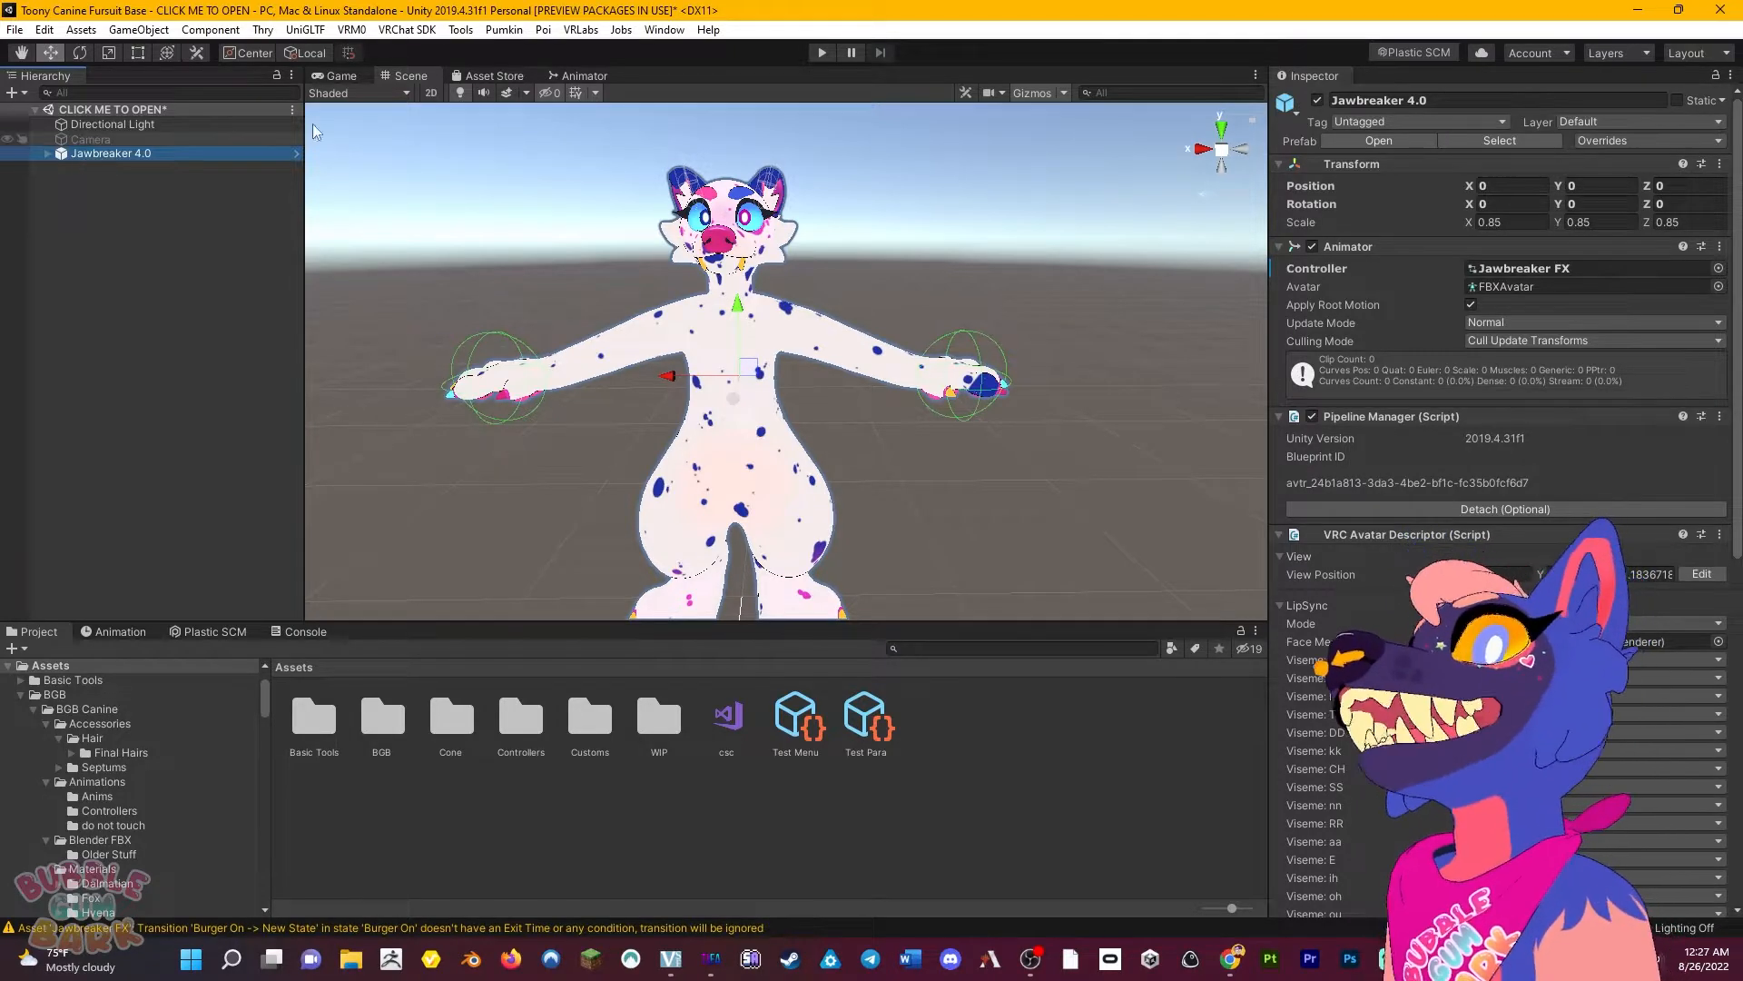
{"action": "left_click", "coordinate": [835, 52]}
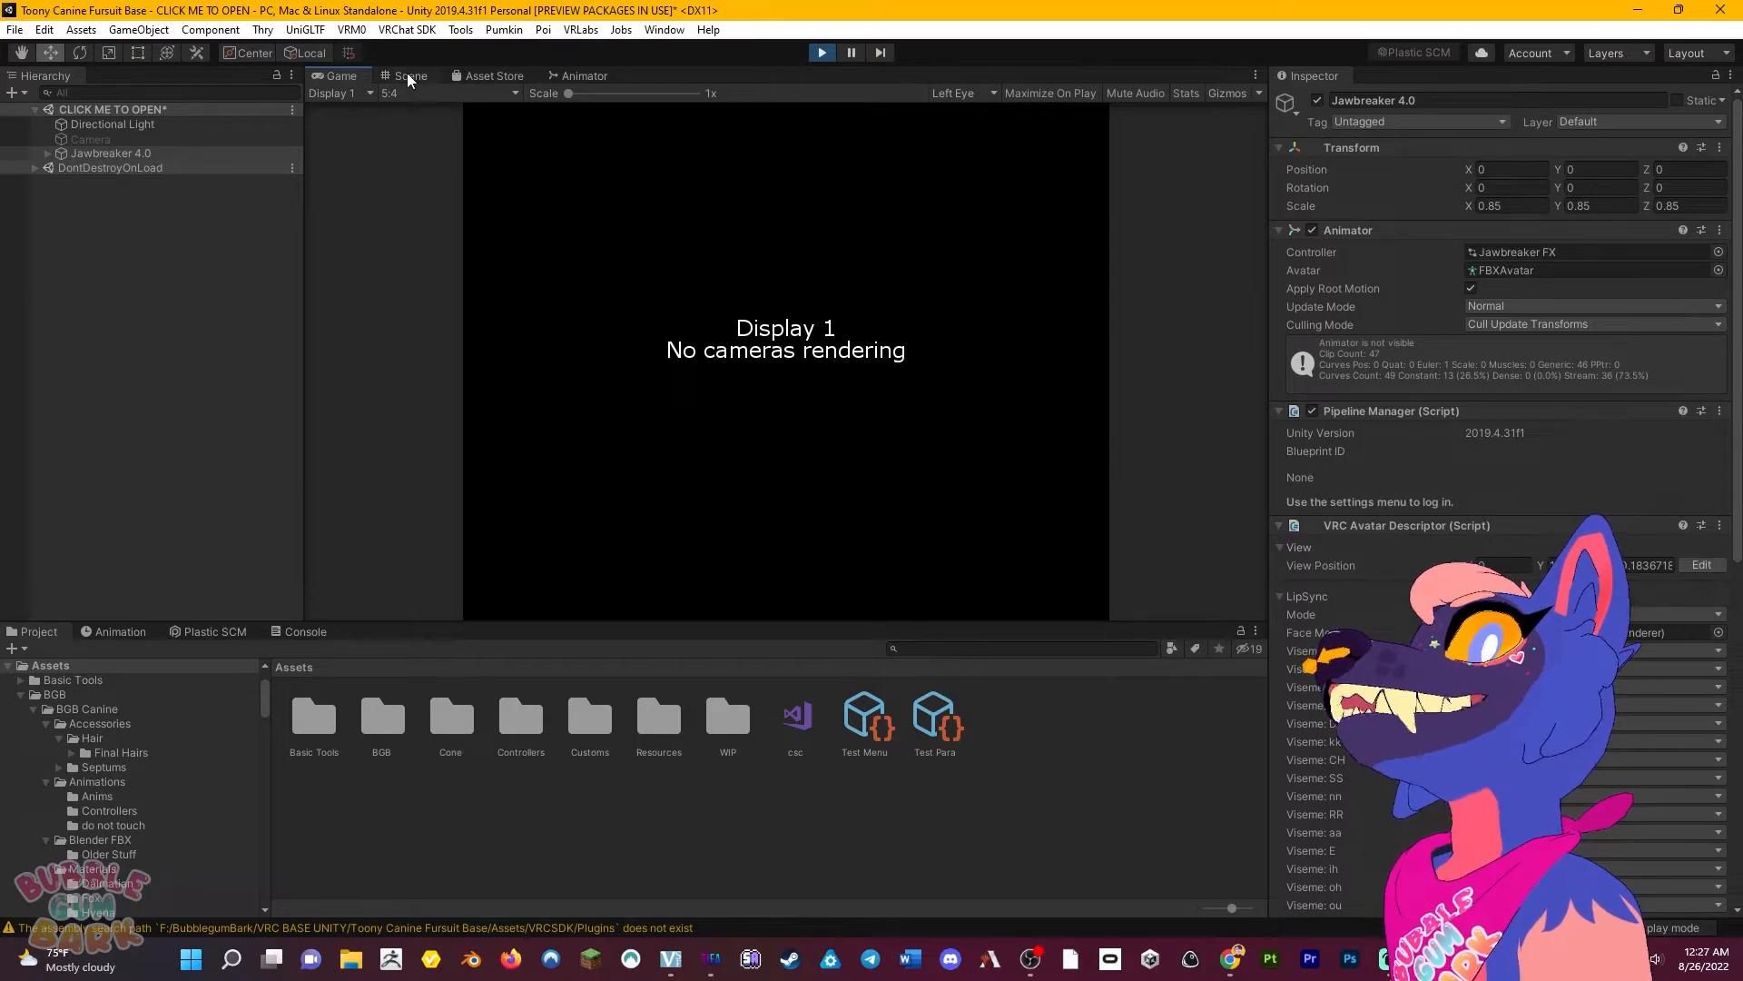
{"action": "left_click", "coordinate": [407, 78]}
{"action": "key", "text": "f"}
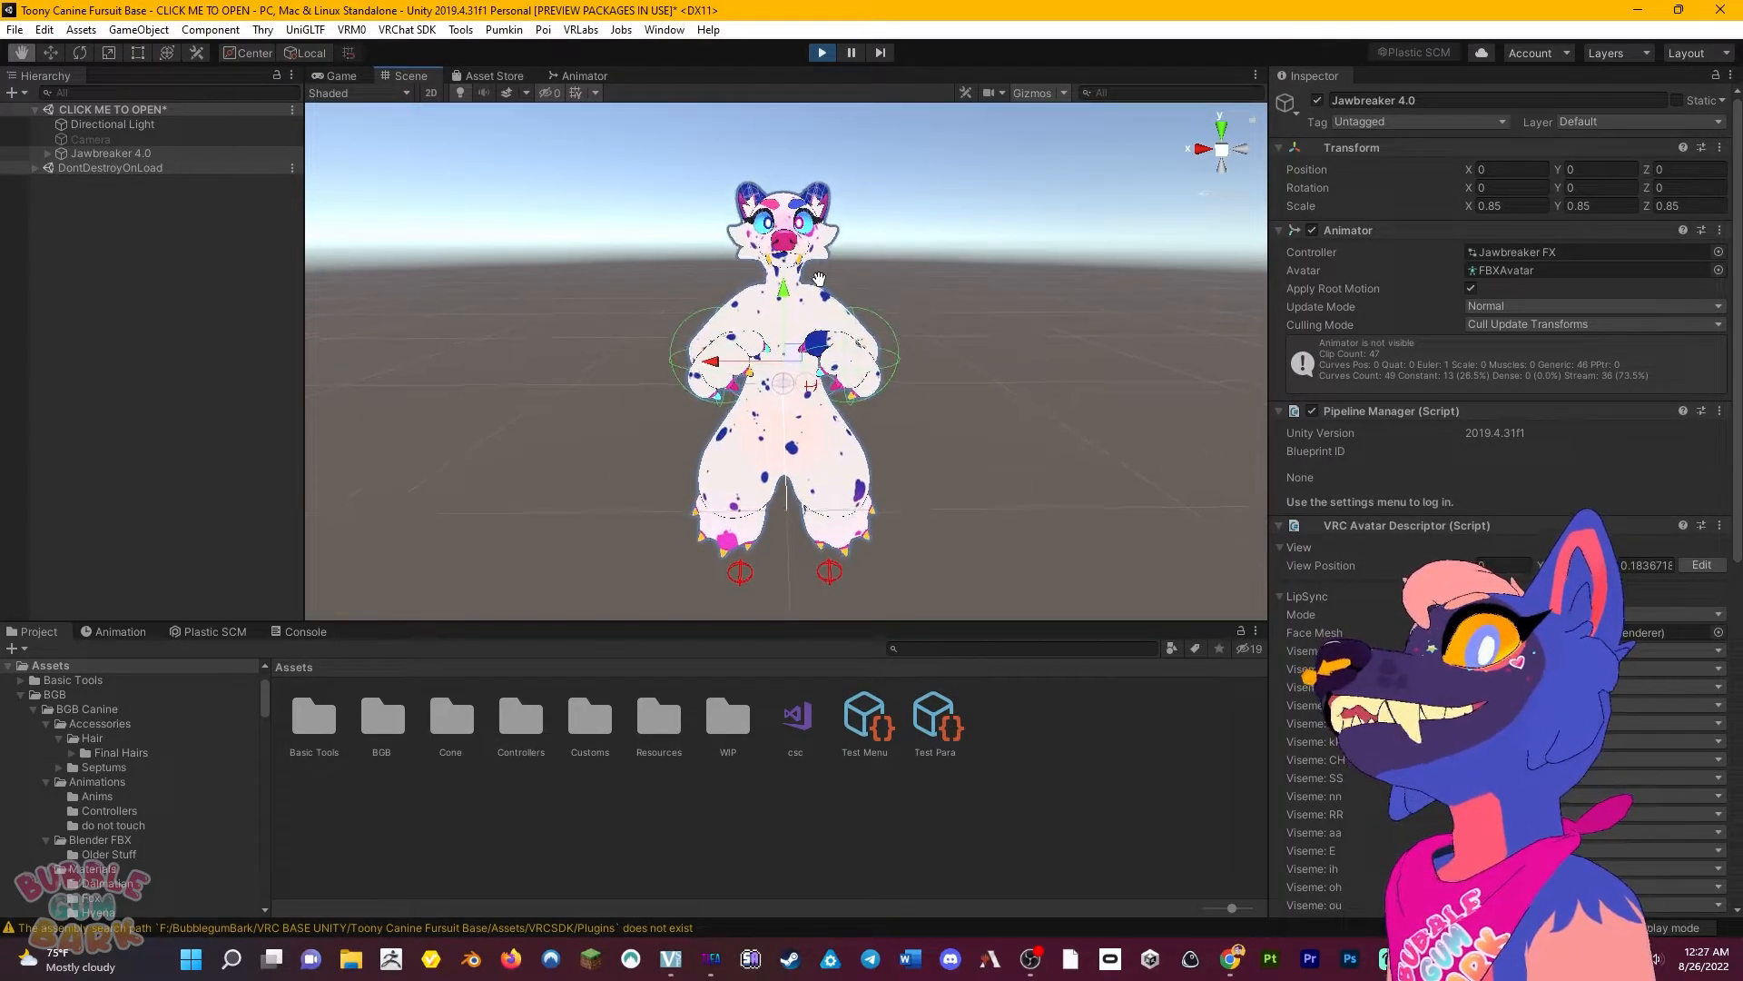
Add the GestureManager prefab from the Basic Tools folder to the running scene.
{"action": "middle_click_drag", "start_coordinate": [820, 279], "coordinate": [822, 313]}
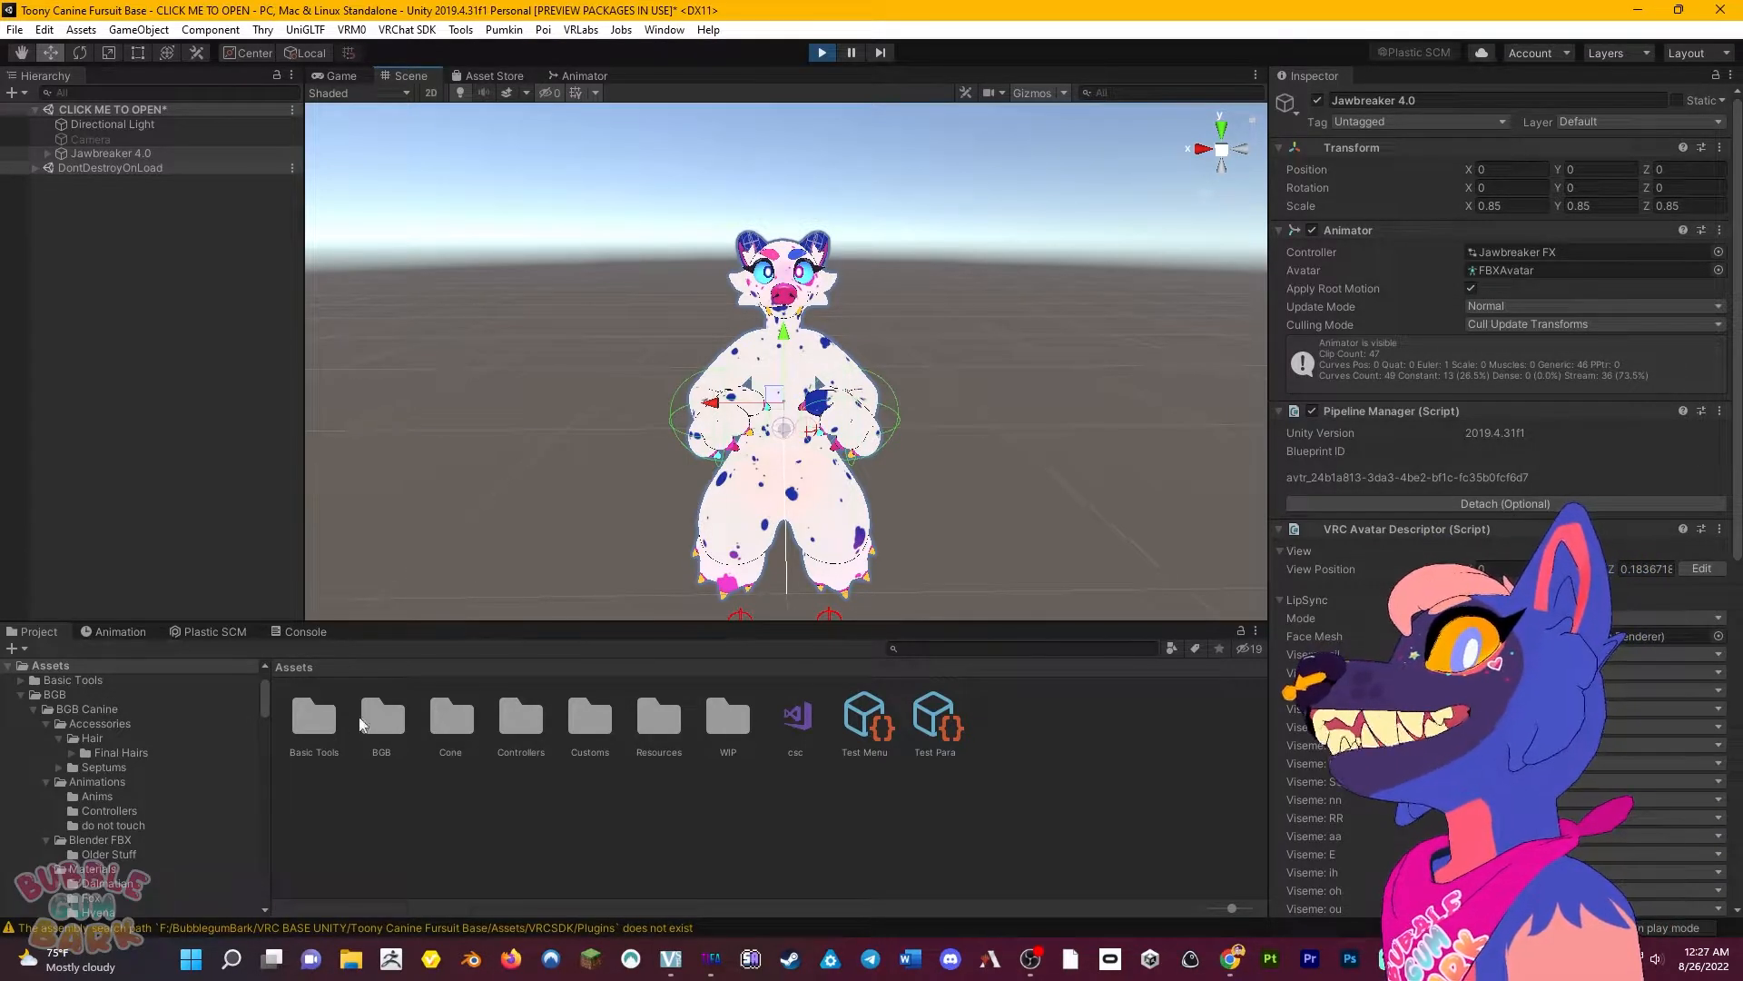
{"action": "double_click", "coordinate": [314, 719]}
{"action": "double_click", "coordinate": [593, 719]}
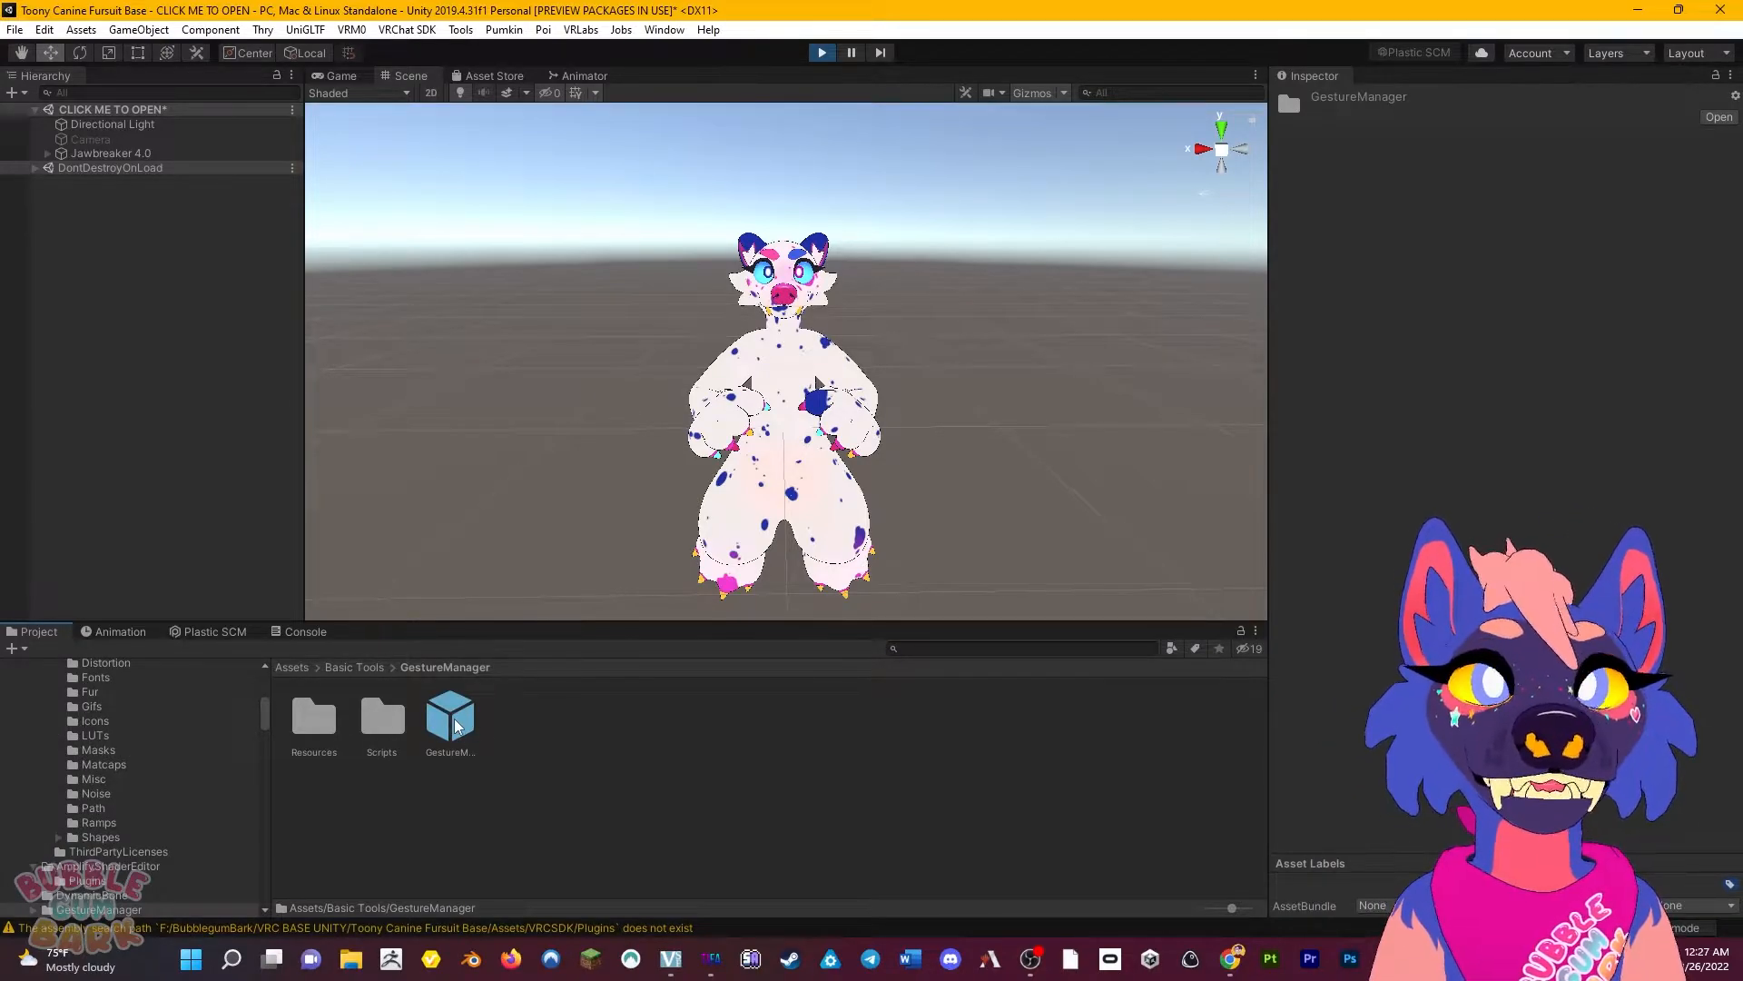
{"action": "mouse_move", "coordinate": [413, 709]}
{"action": "left_mouse_down"}
{"action": "mouse_move", "coordinate": [108, 460]}
{"action": "mouse_move", "coordinate": [134, 445]}
{"action": "left_mouse_up"}
{"action": "middle_click_drag", "start_coordinate": [757, 236], "coordinate": [761, 397]}
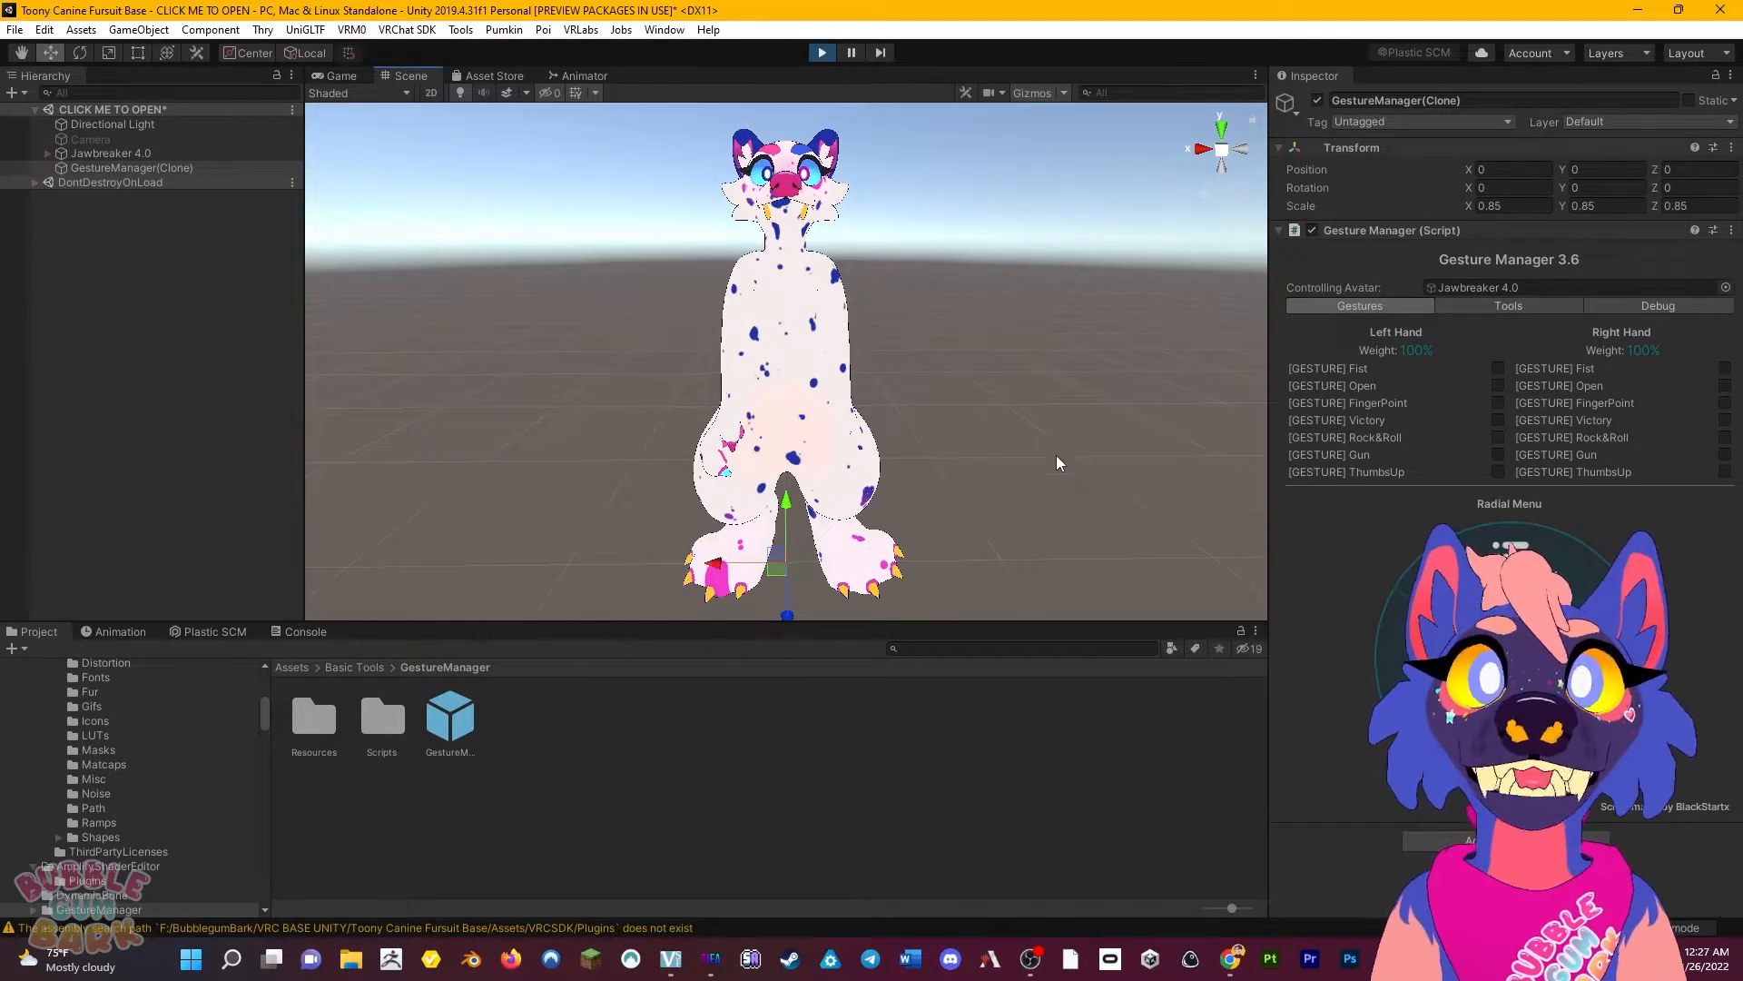
Switch on the burger through the Gesture Manager's radial menu and check the prop on the avatar's left hand.
{"action": "left_click", "coordinate": [1576, 693]}
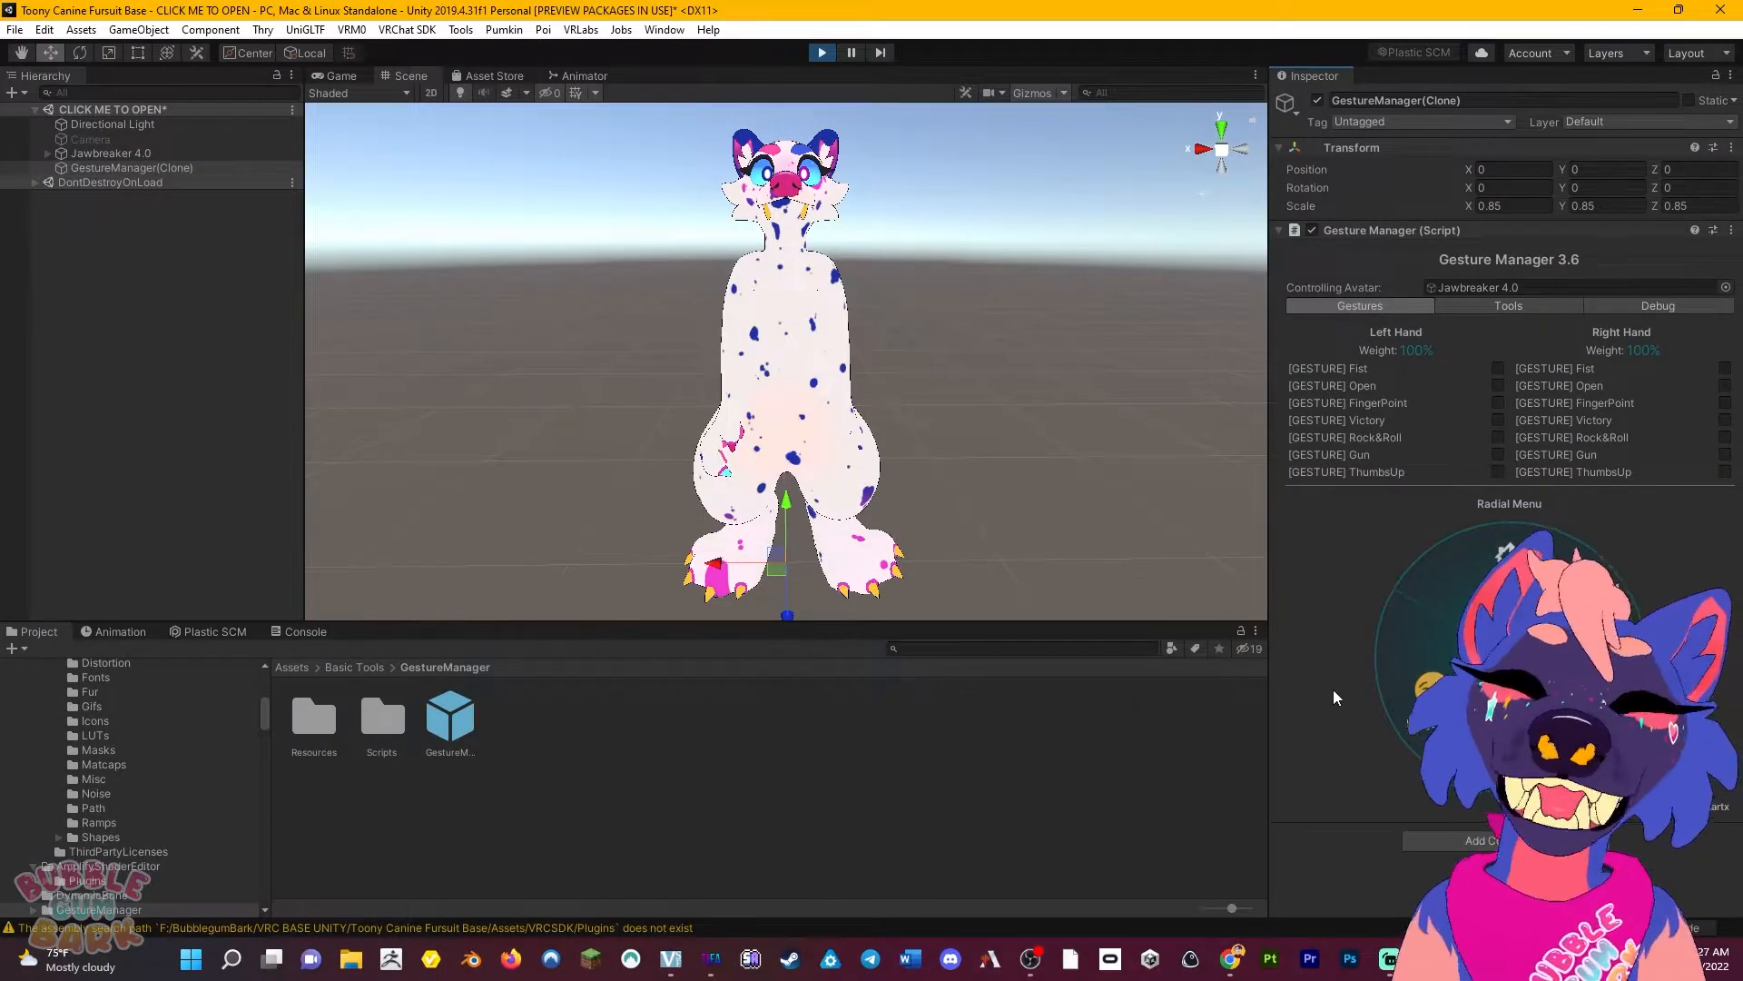
{"action": "left_click", "coordinate": [1426, 683]}
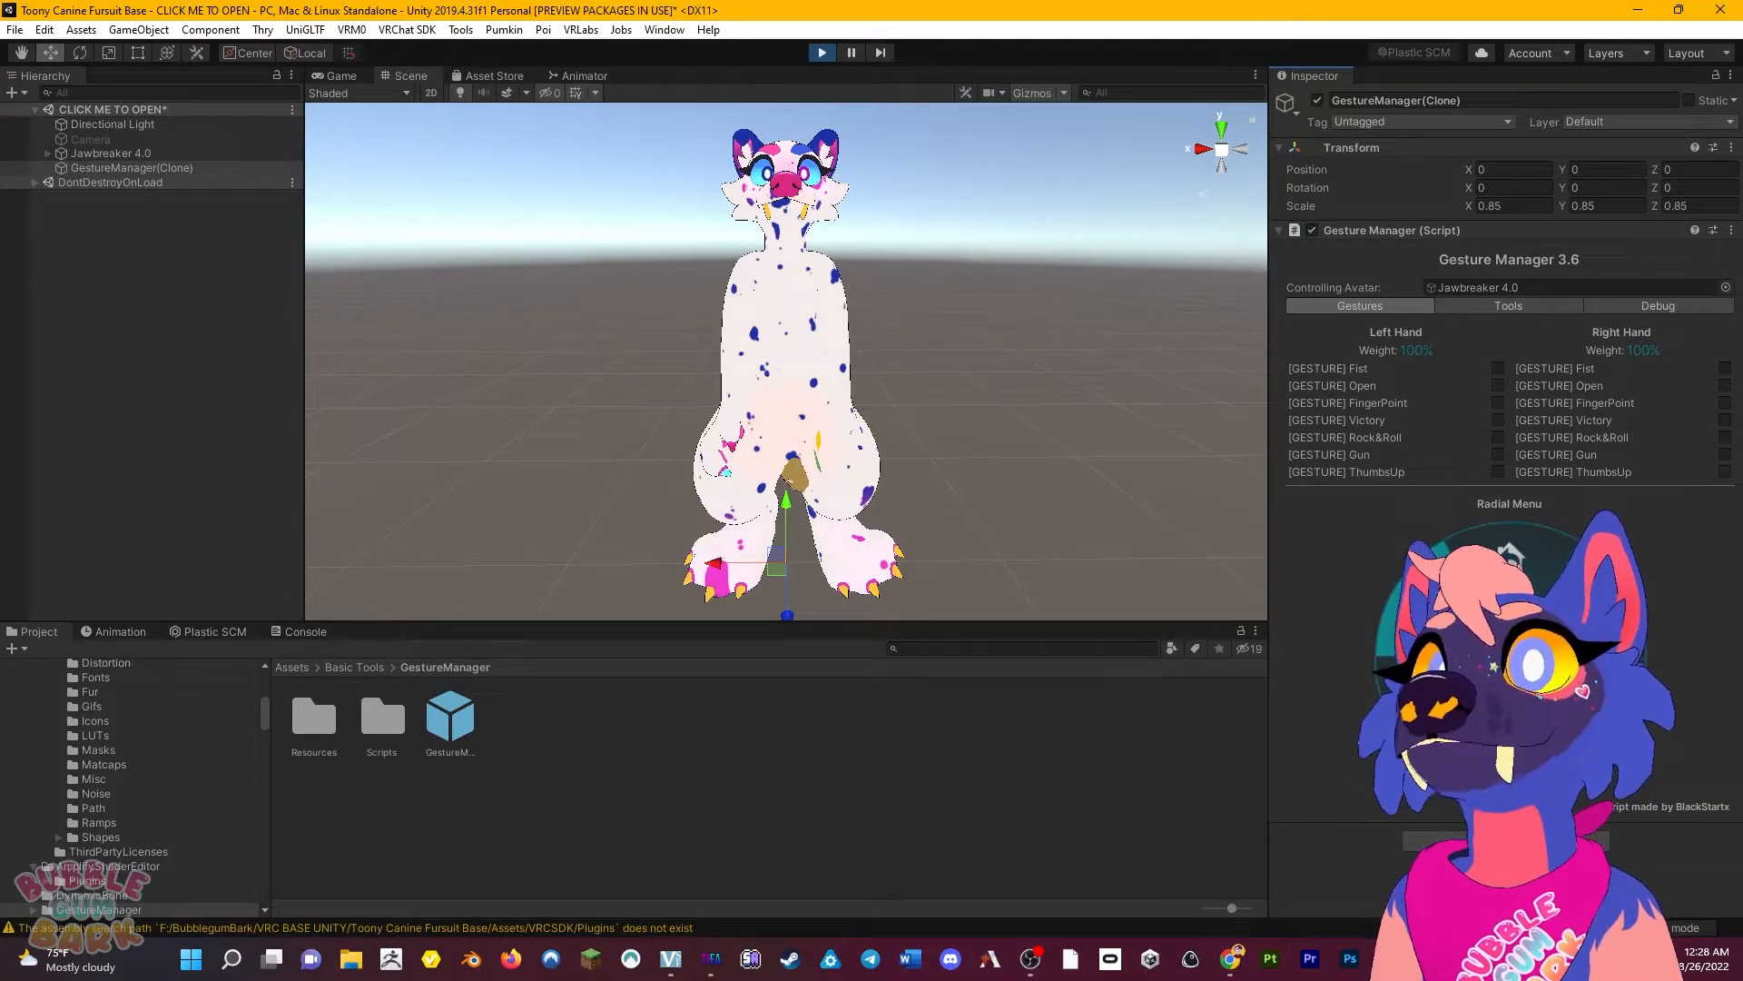
{"action": "left_click", "coordinate": [1436, 617]}
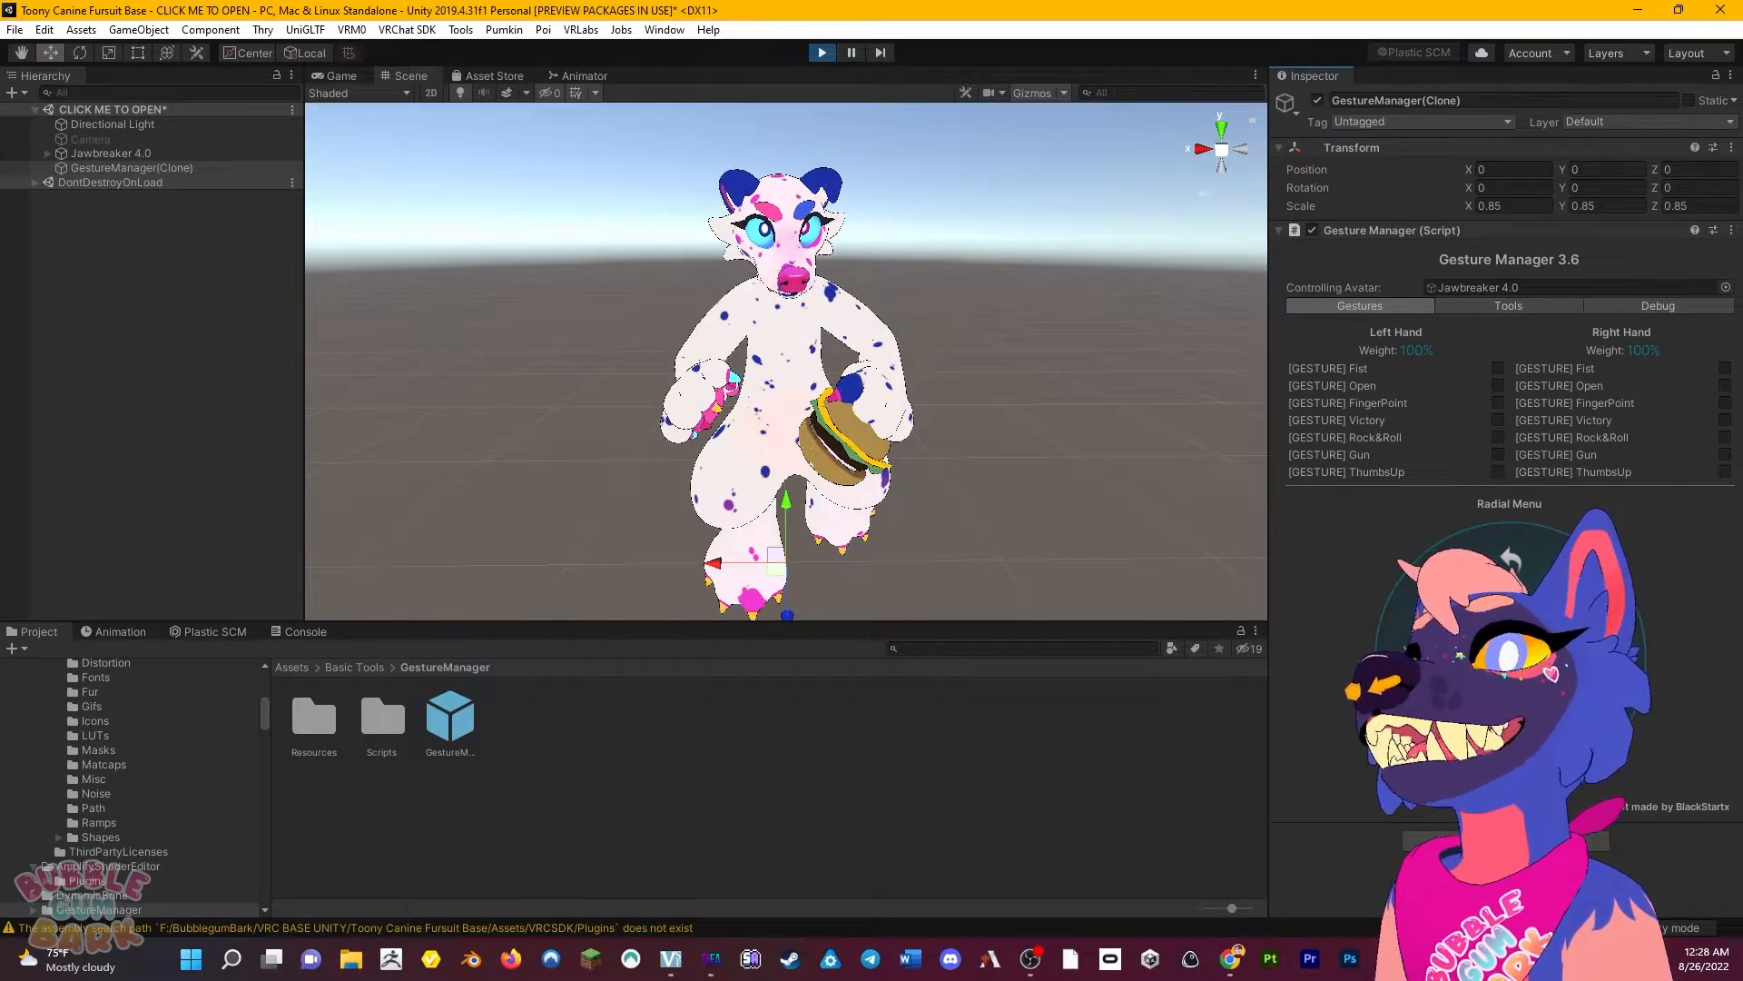
Test the FingerPoint and Gun right-hand gestures and the Victory, Open and Gun left-hand gestures with the burger on, and exit Play mode.
{"action": "left_click", "coordinate": [1724, 403]}
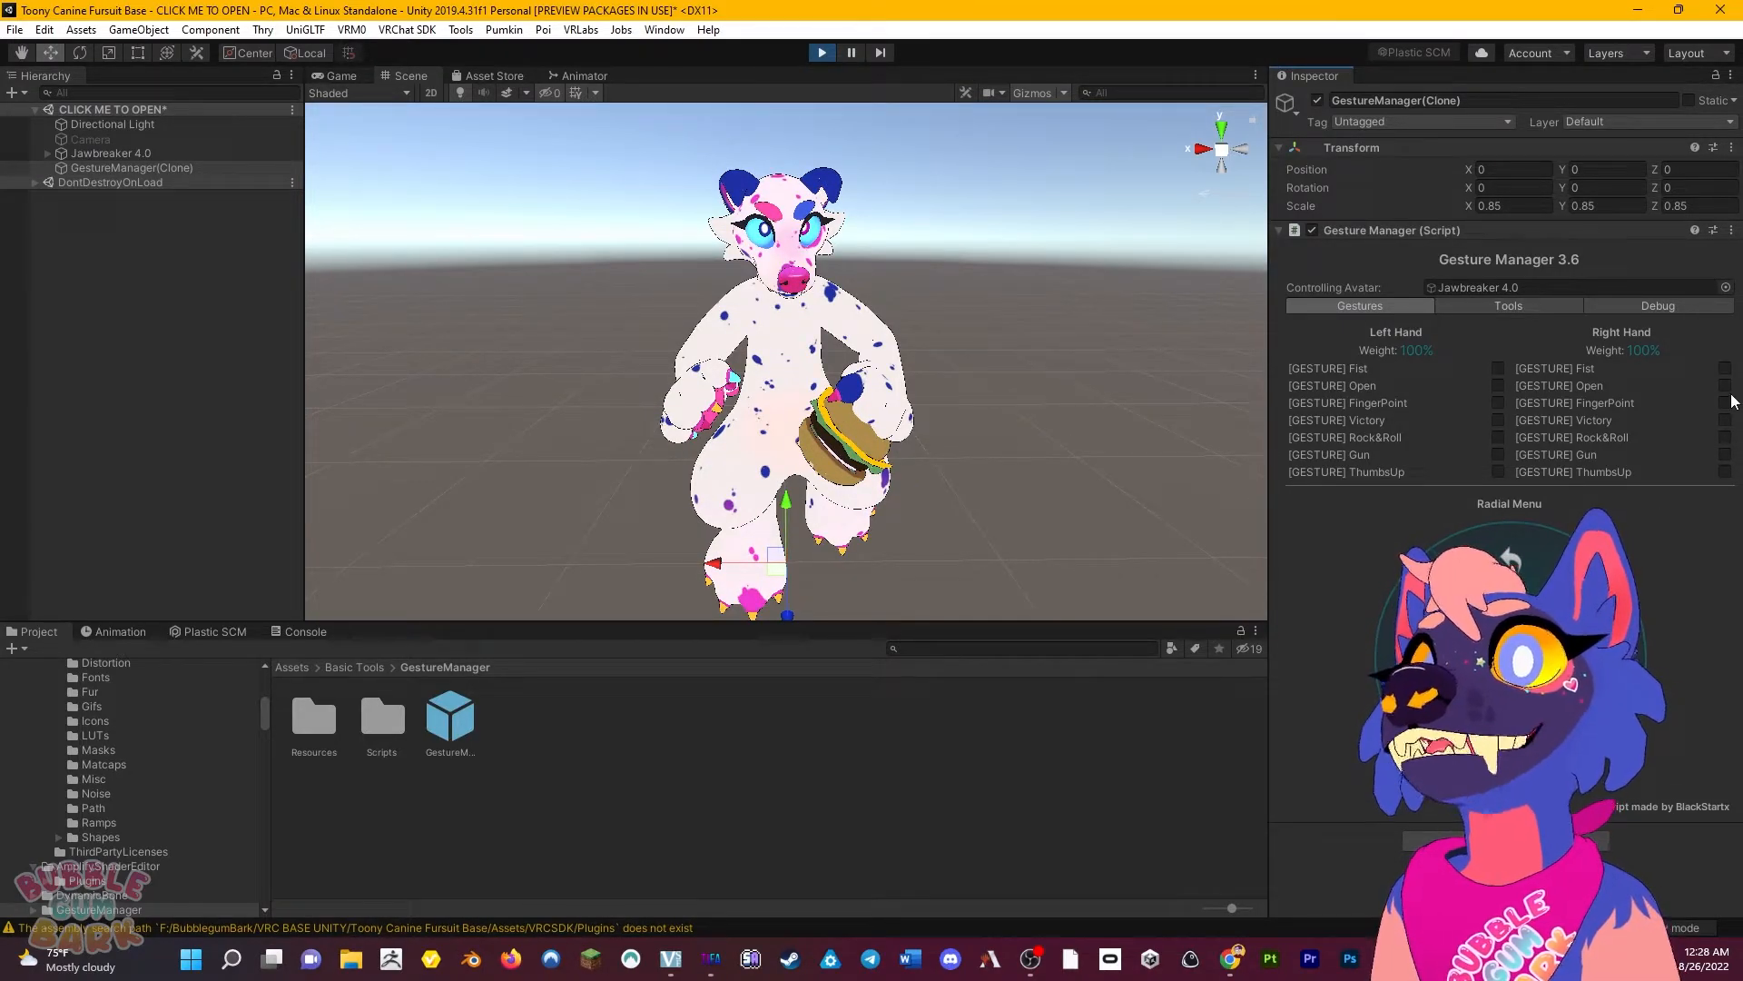
{"action": "left_click", "coordinate": [1498, 420]}
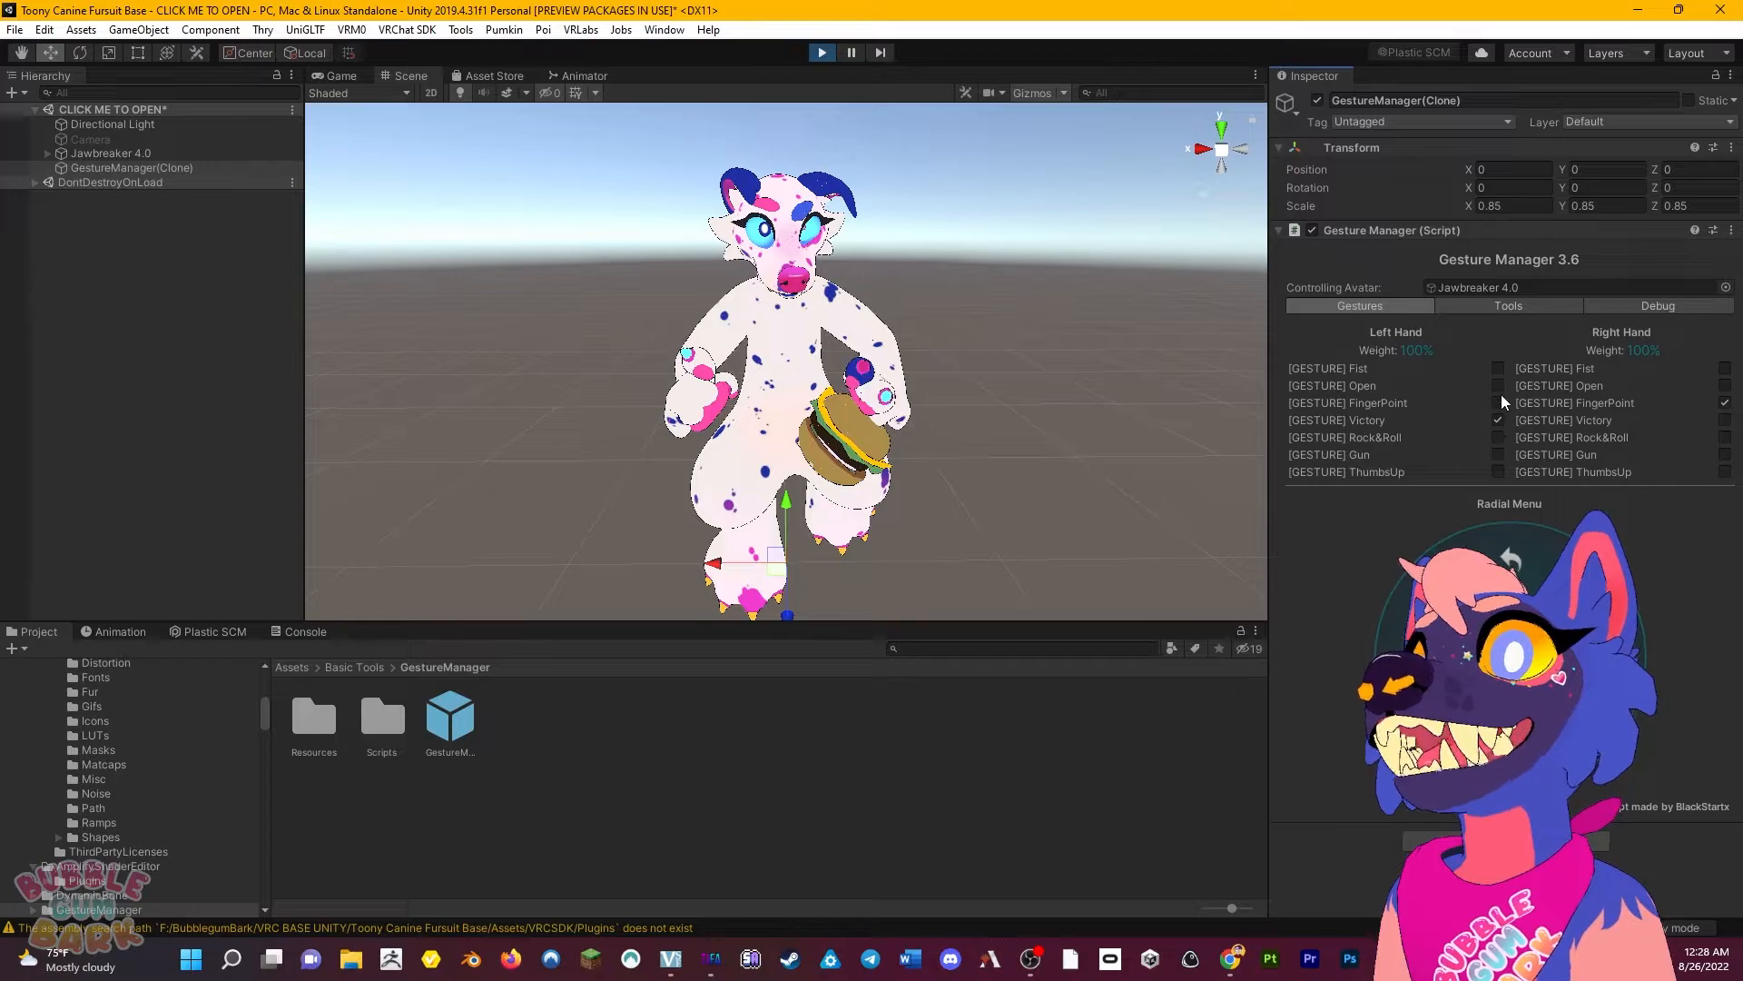
{"action": "left_click", "coordinate": [1500, 453]}
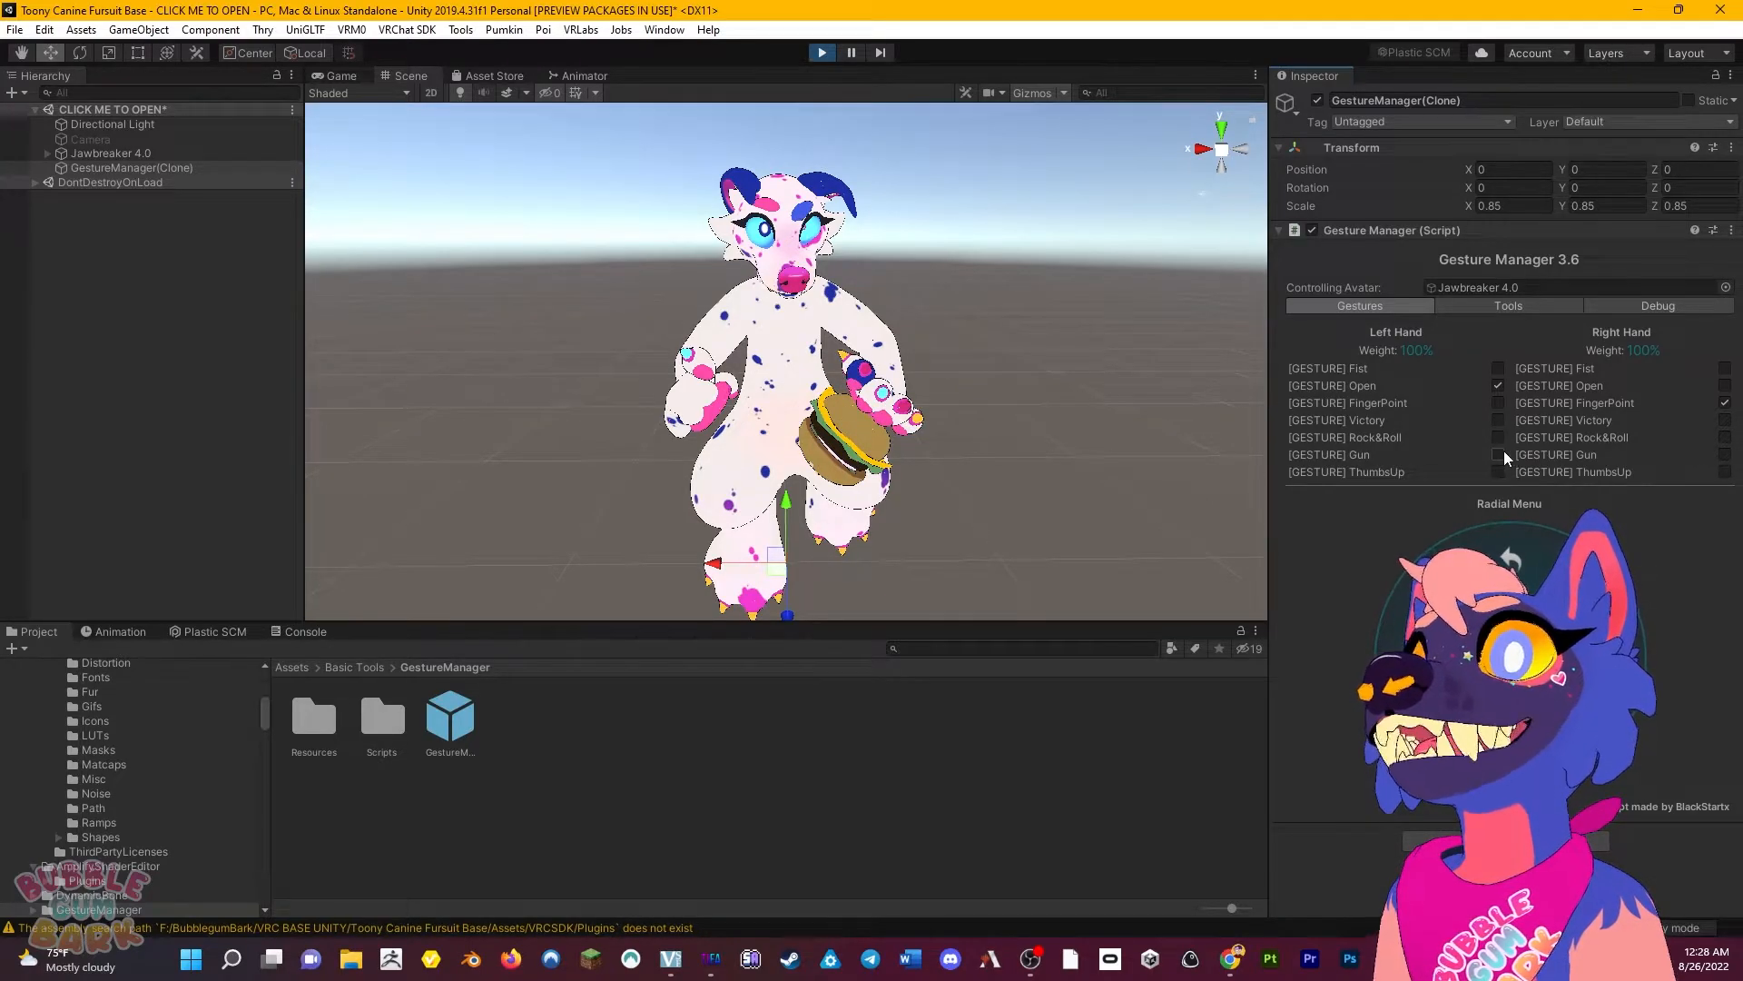
{"action": "left_click", "coordinate": [1724, 455]}
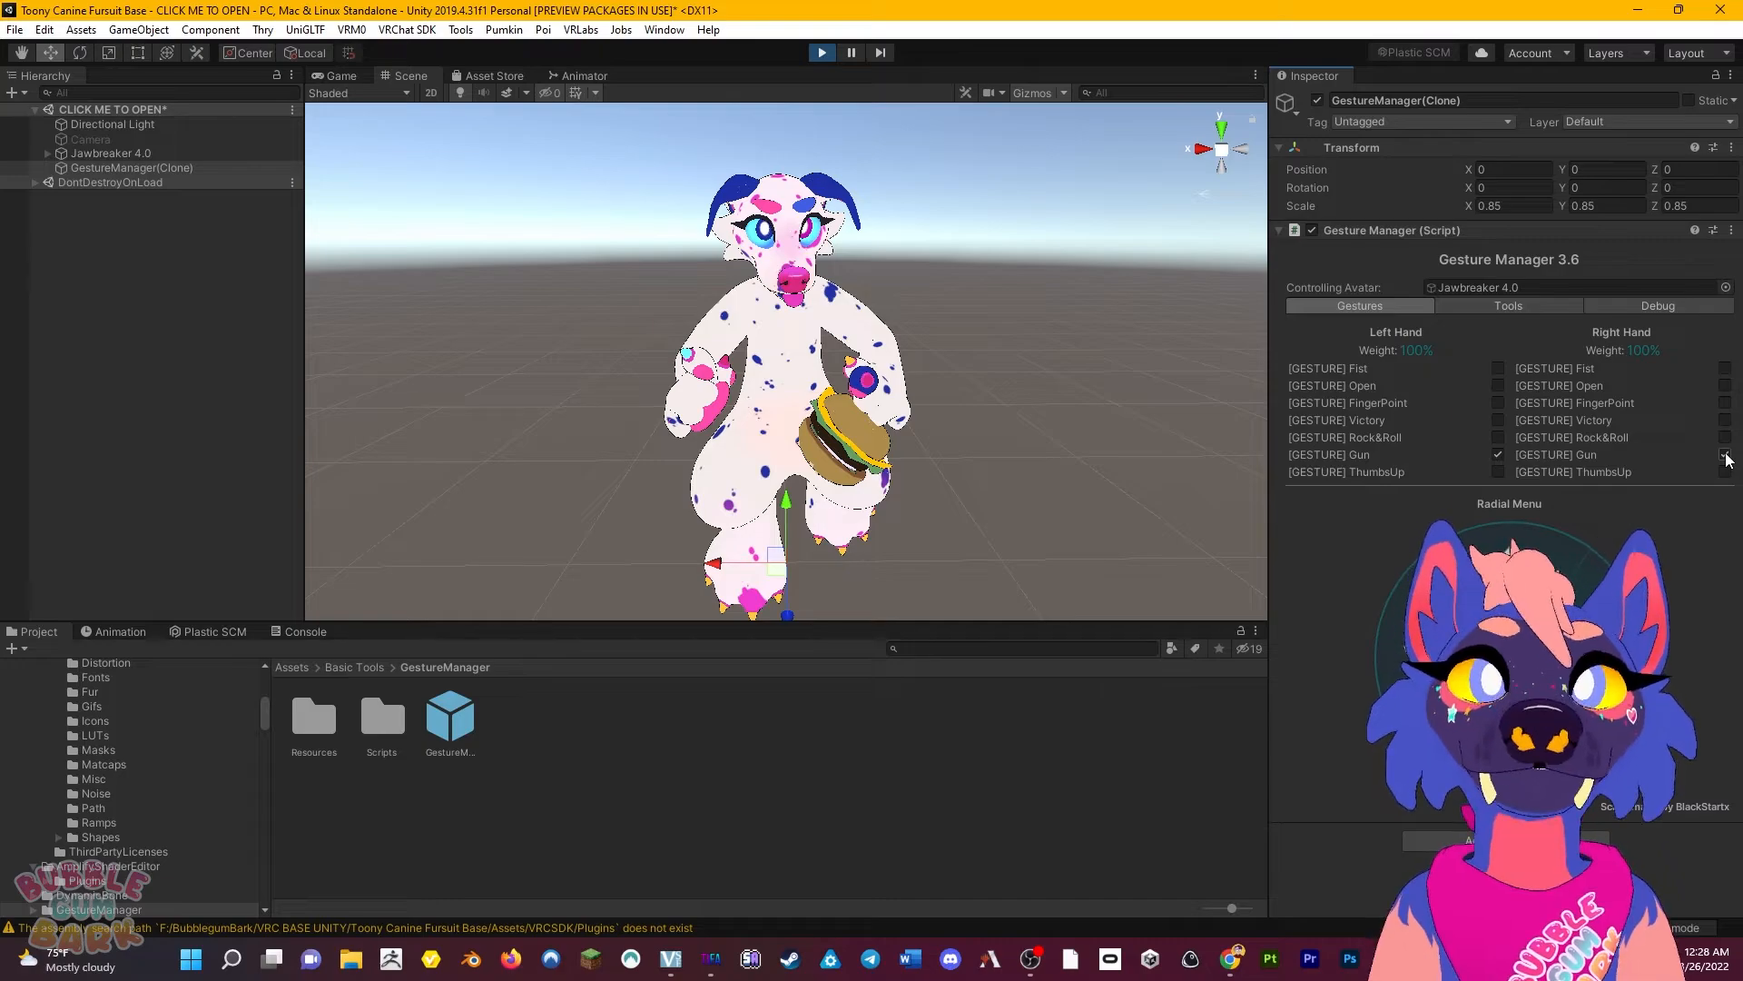
{"action": "left_click", "coordinate": [814, 56]}
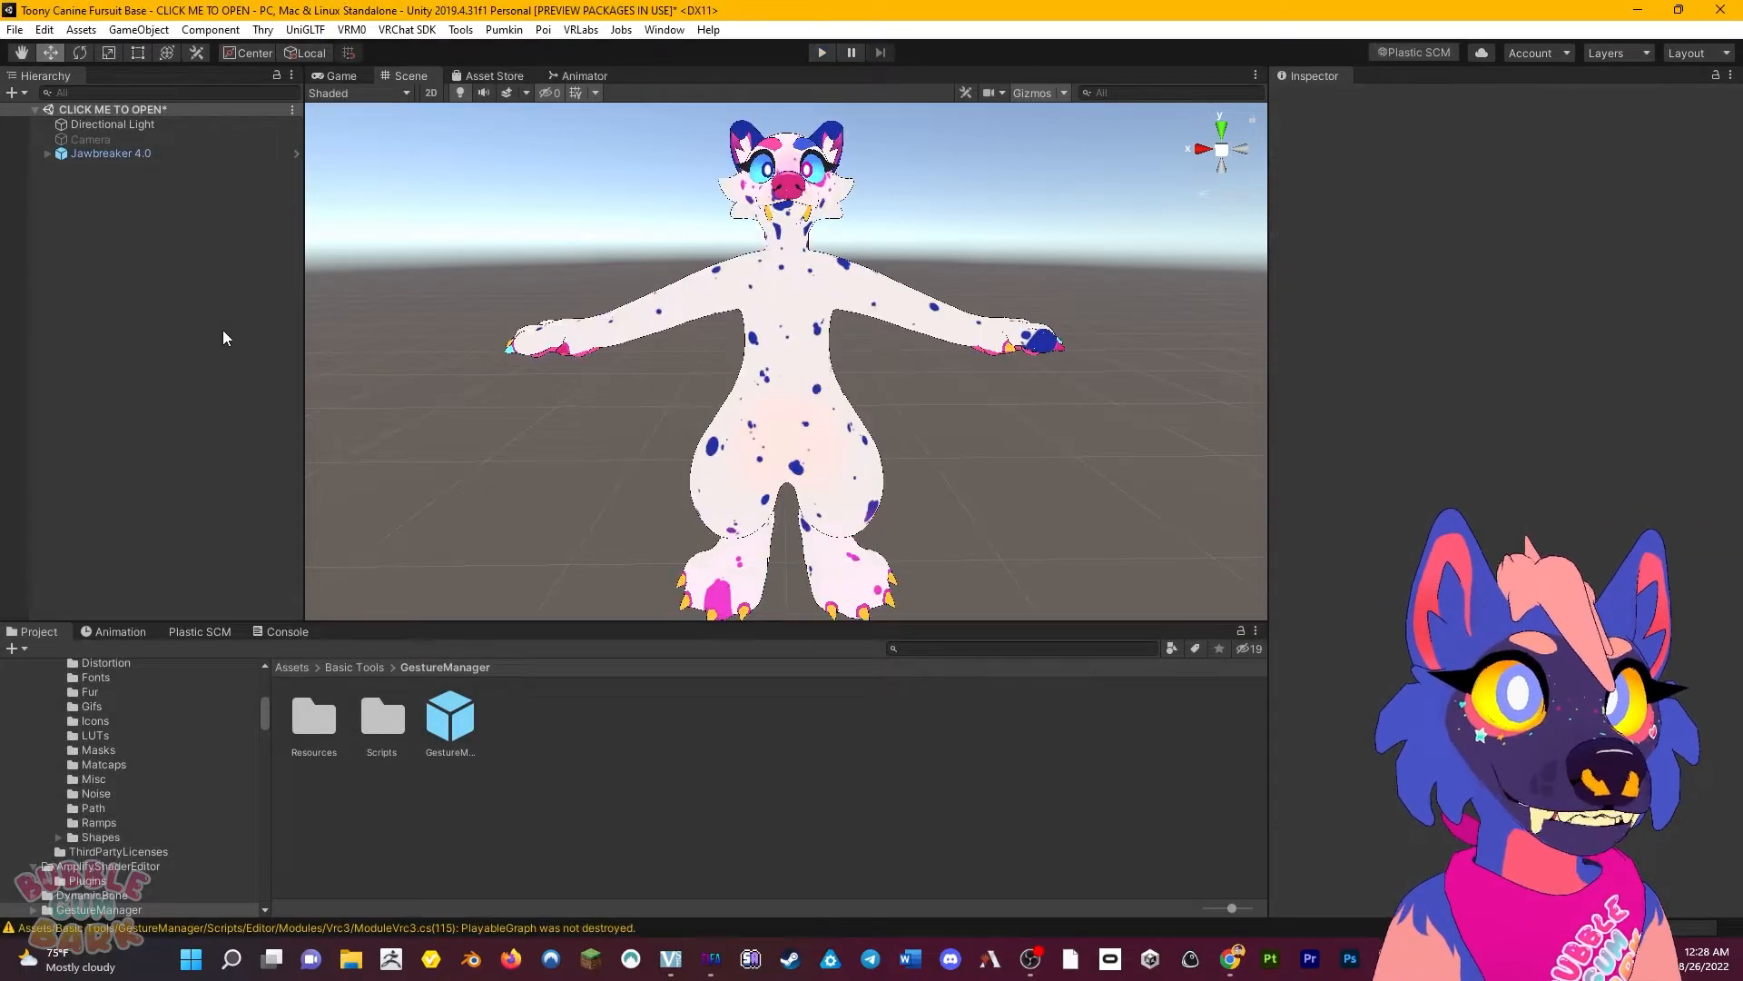
Clear the Jawbreaker FX controller from the Jawbreaker 4.0 avatar's Animator component and check the avatar descriptor's playable layers.
{"action": "left_click", "coordinate": [761, 366]}
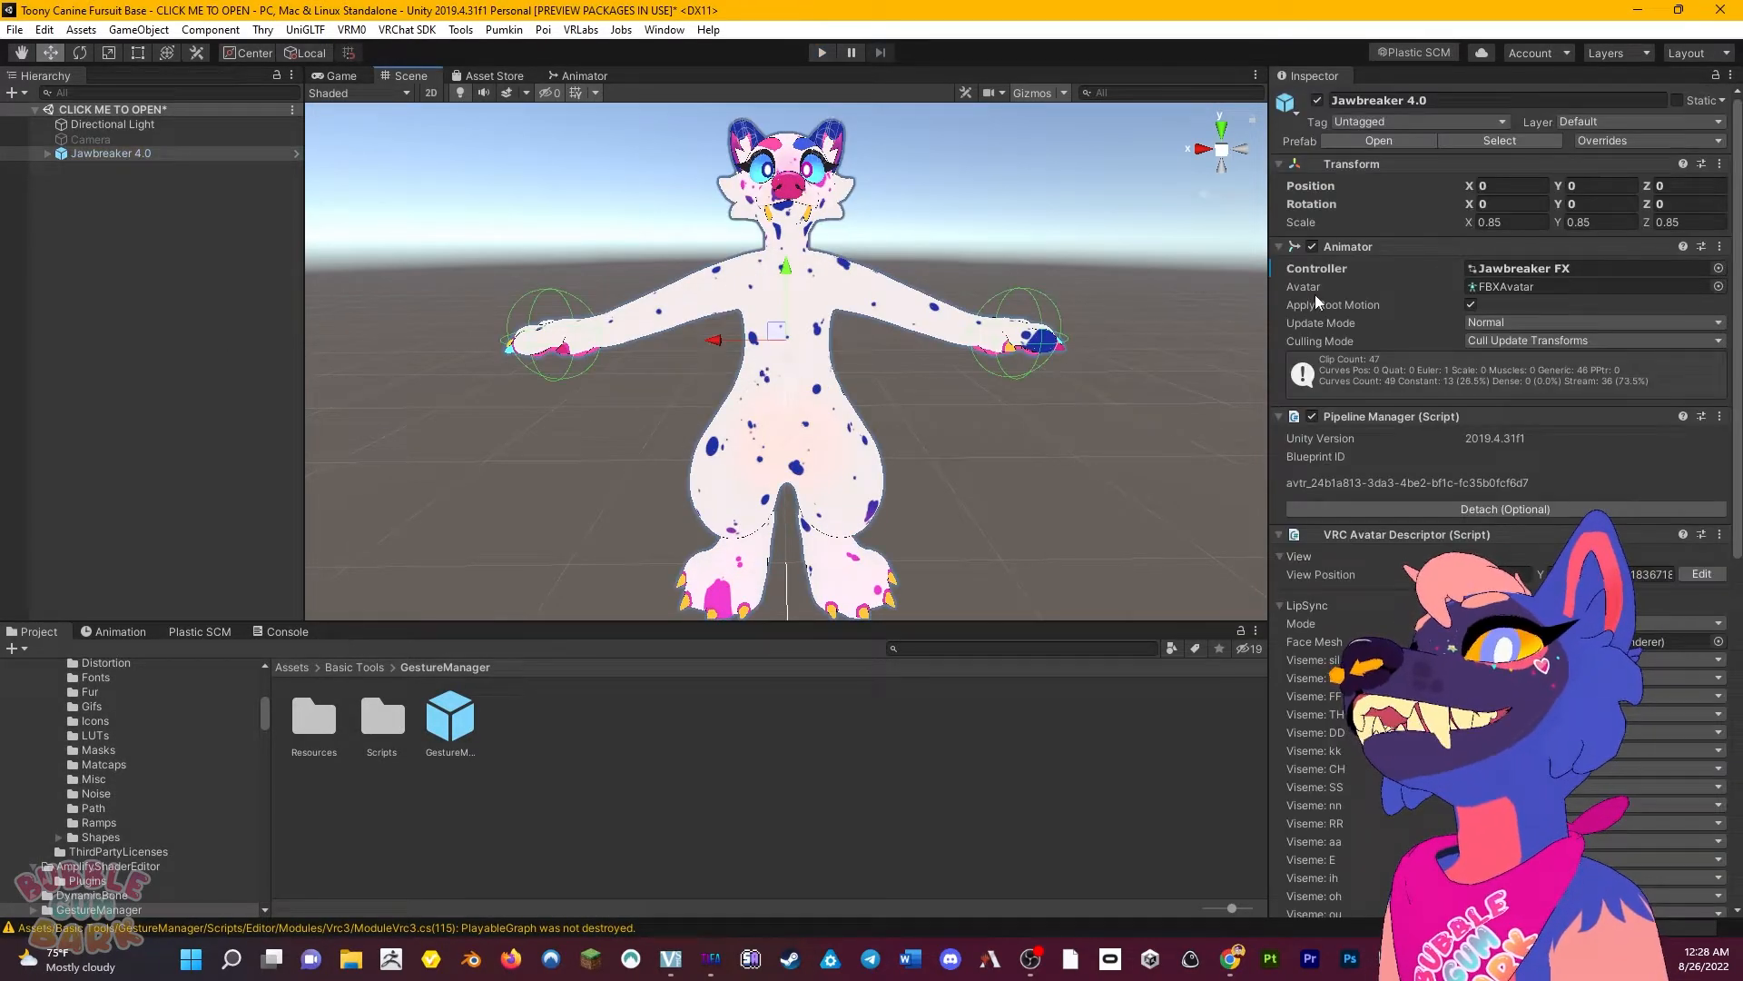
{"action": "left_click", "coordinate": [1567, 268]}
{"action": "key", "text": "Delete"}
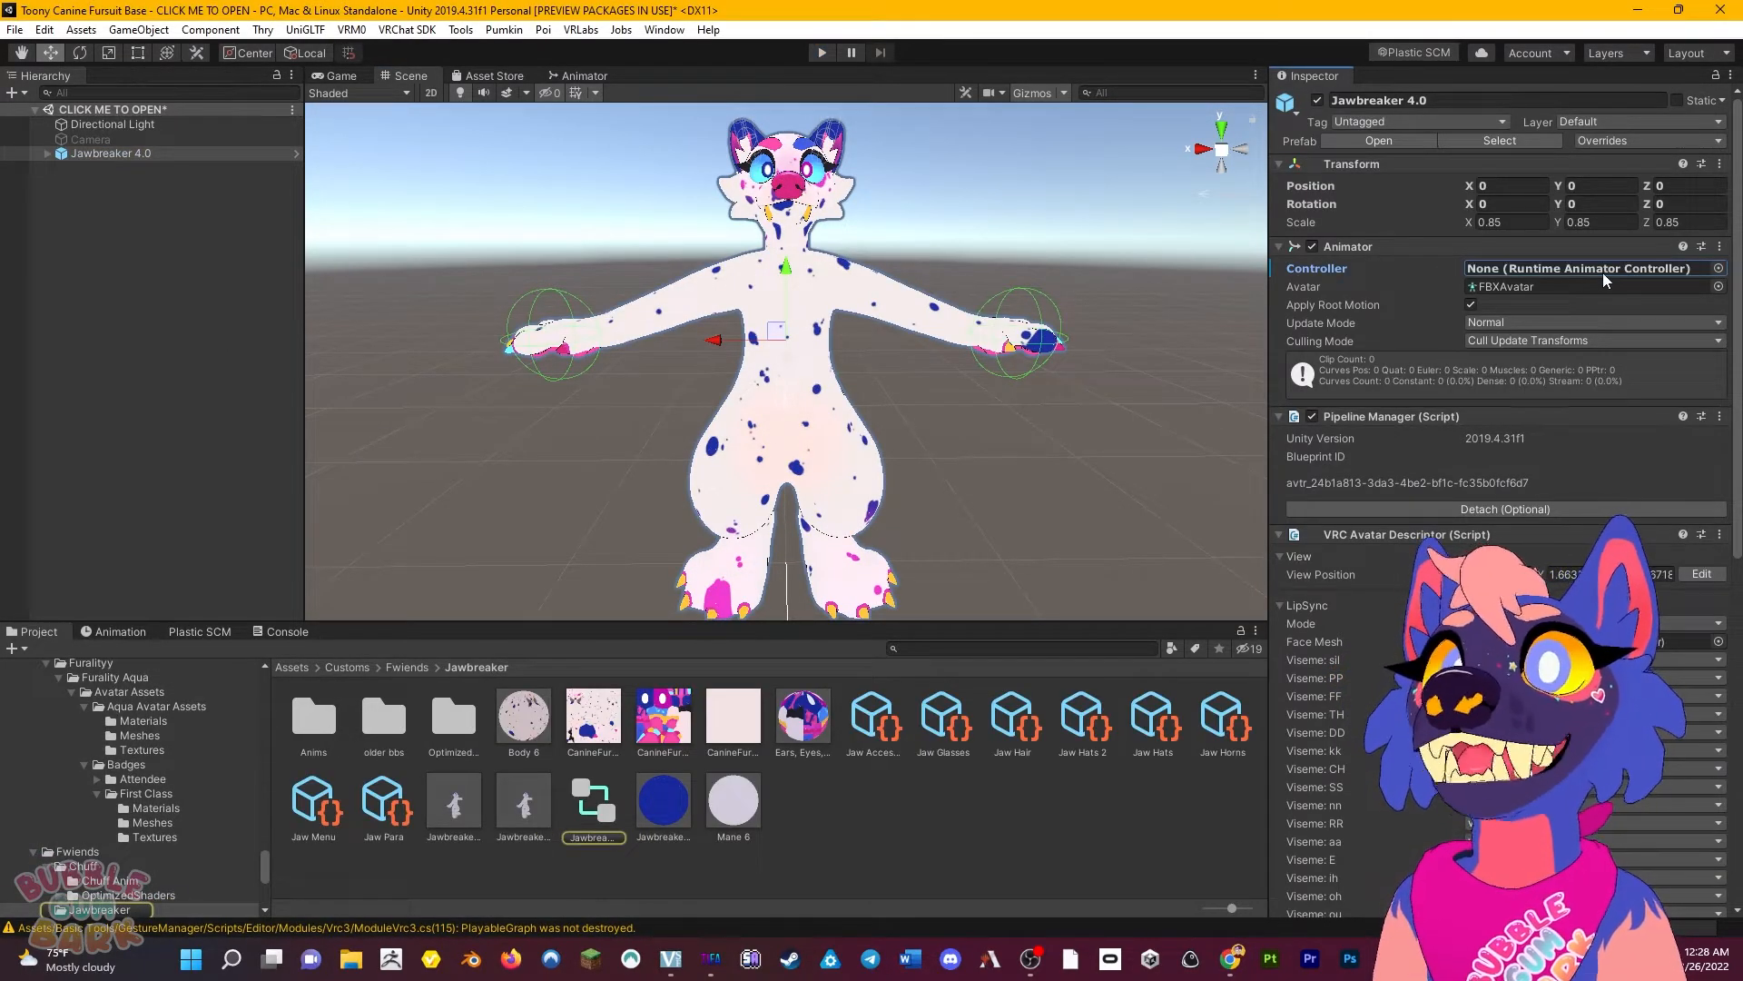
{"action": "scroll", "coordinate": [1438, 309], "scroll_direction": "down", "scroll_amount": 10}
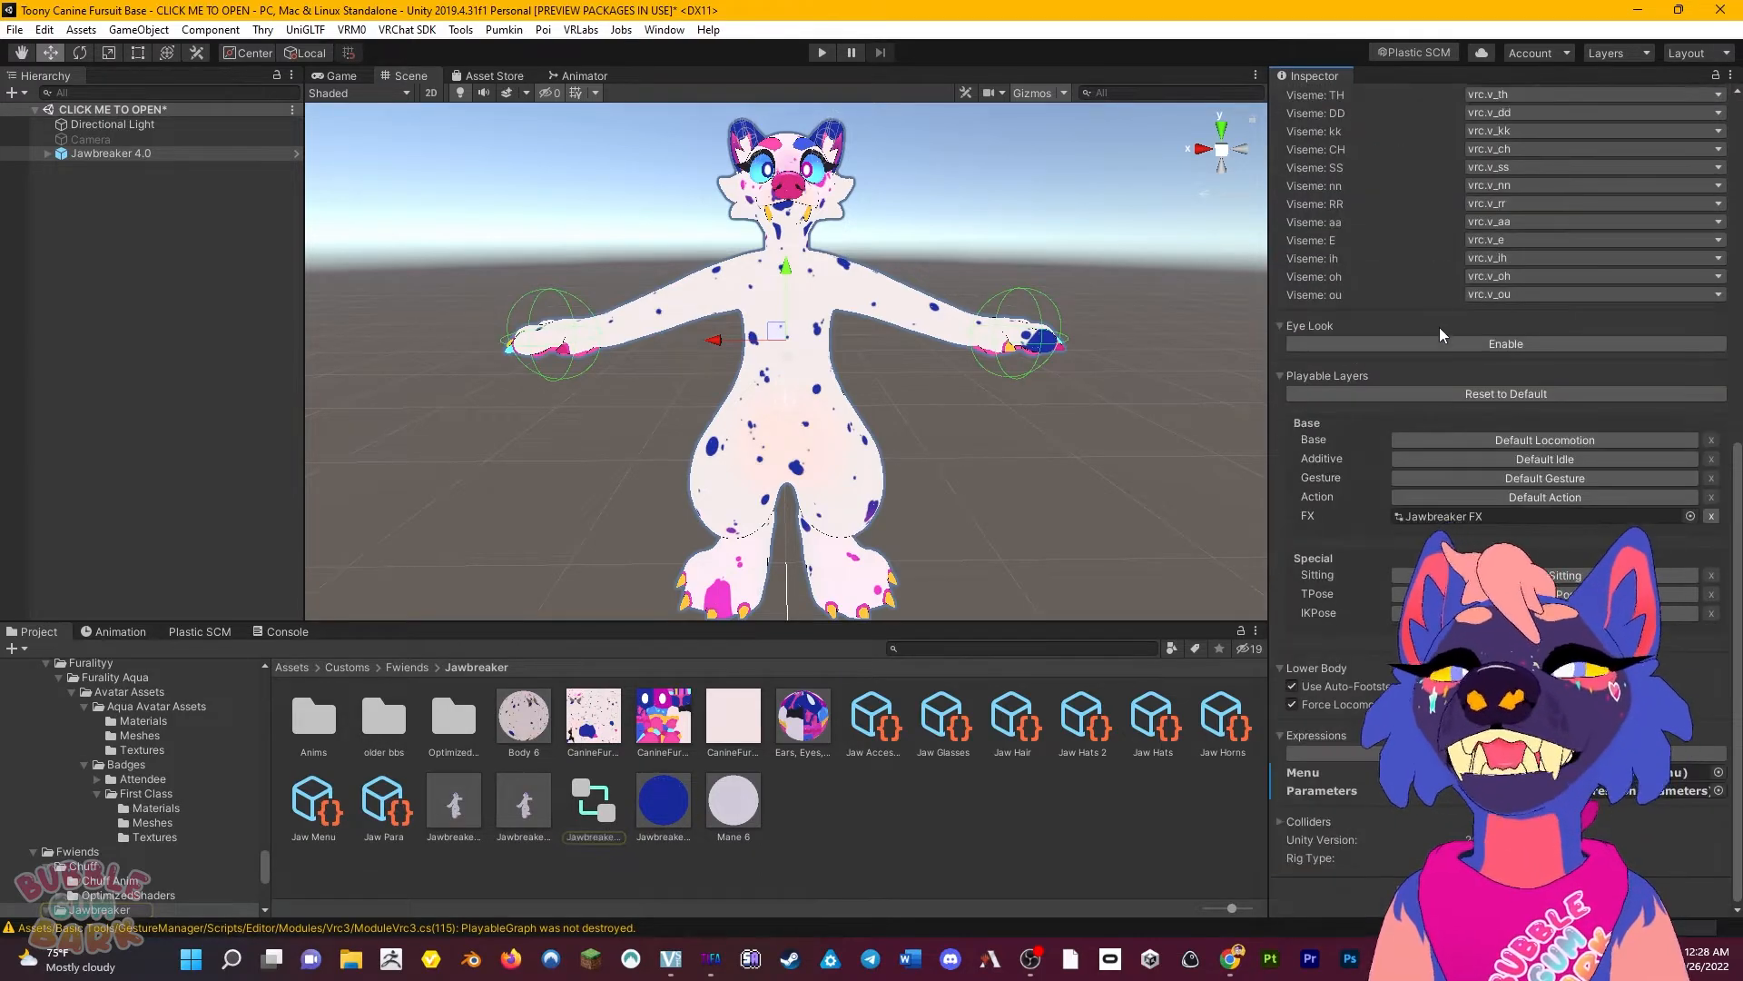